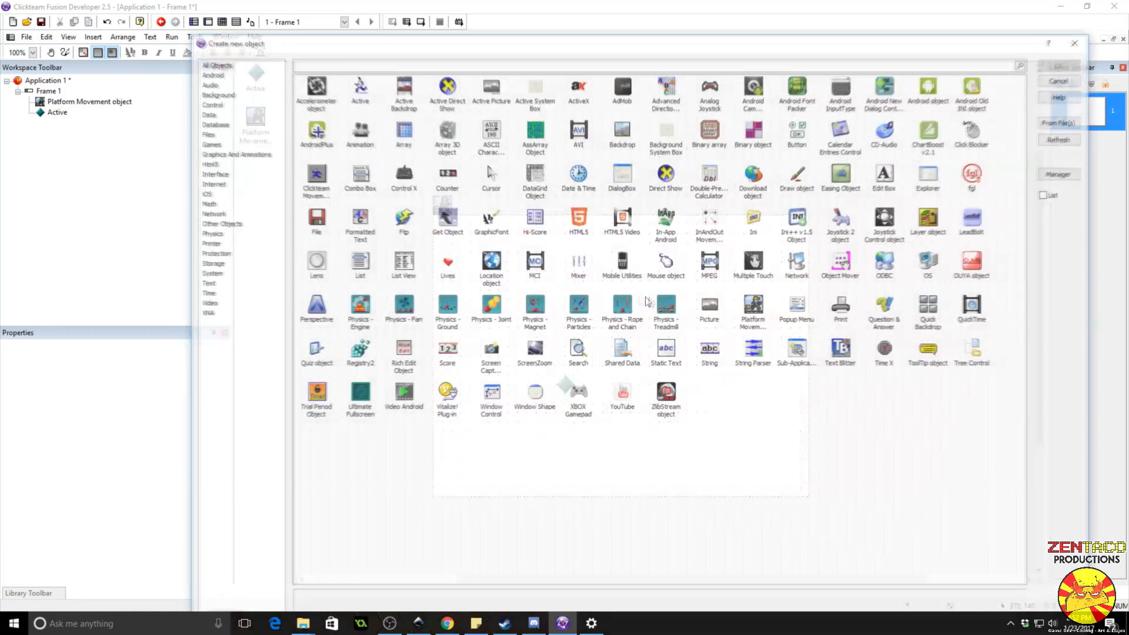
- Insert two more Active objects side by side near the top of the frame, at about X 240 and X 287
{"action": "double_click", "coordinate": [381, 106]}
{"action": "left_click", "coordinate": [580, 248]}
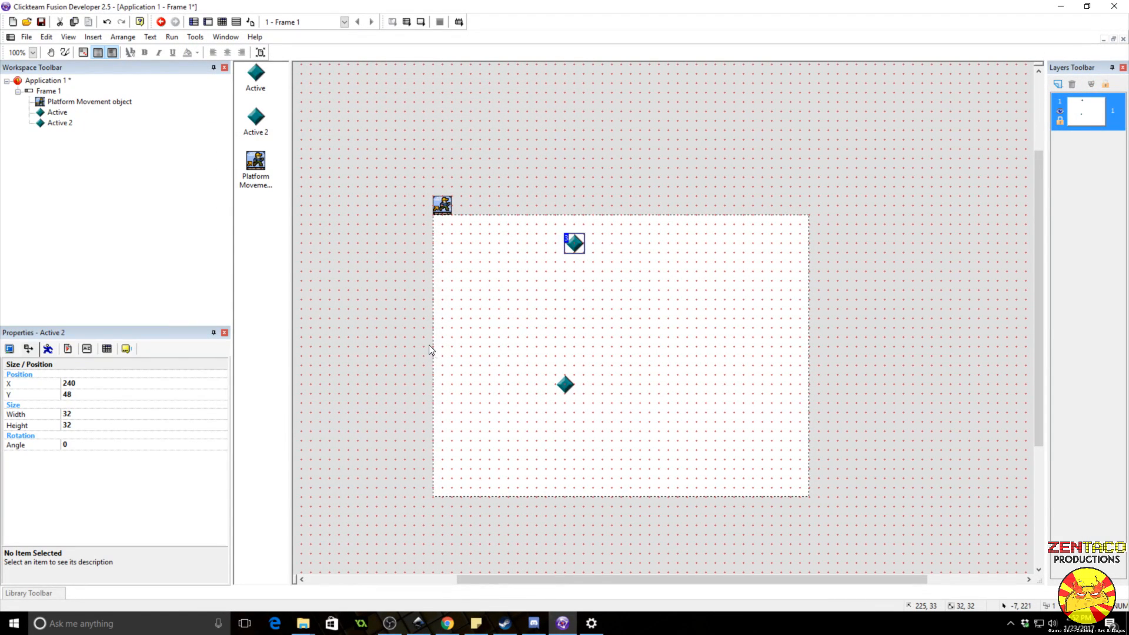
{"action": "left_click", "coordinate": [557, 276]}
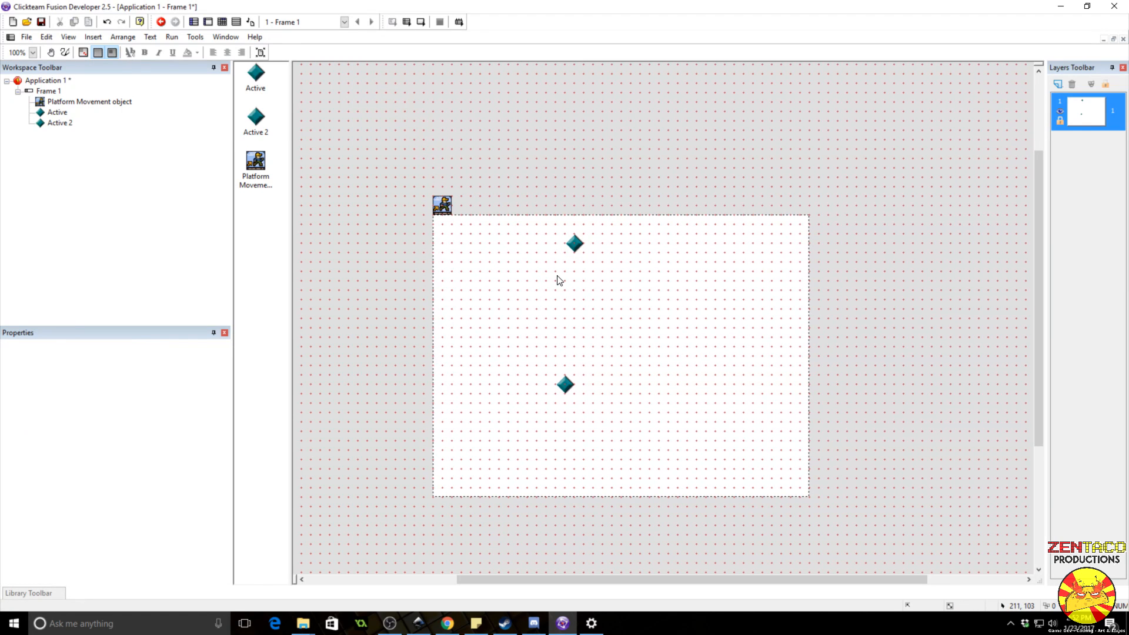
{"action": "right_click", "coordinate": [605, 245]}
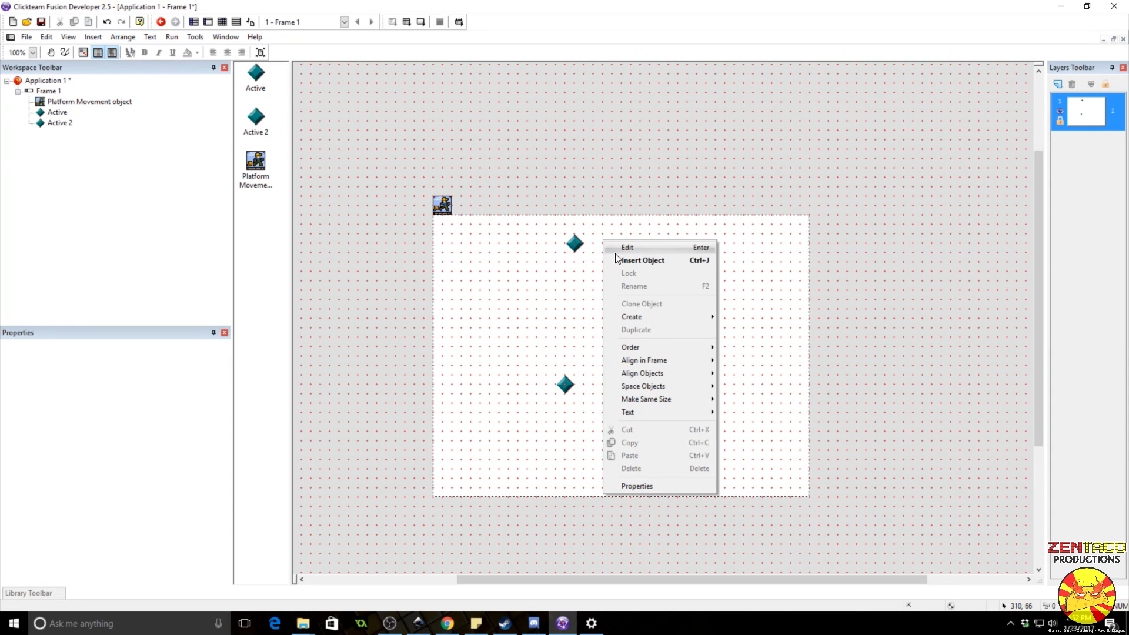
{"action": "left_click", "coordinate": [617, 259]}
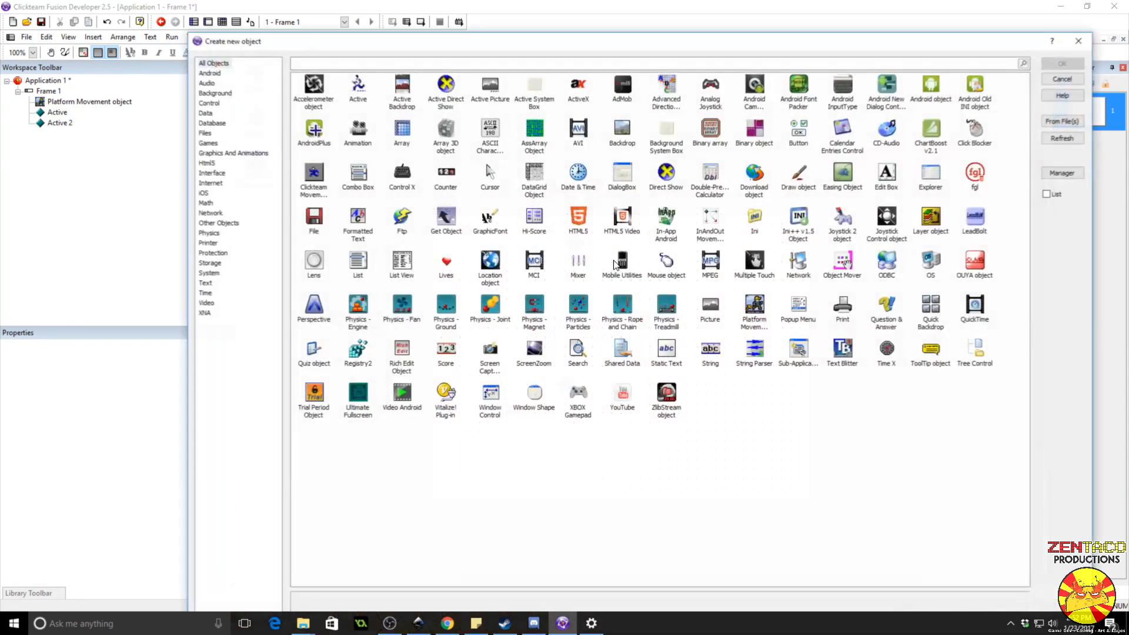
{"action": "double_click", "coordinate": [367, 93]}
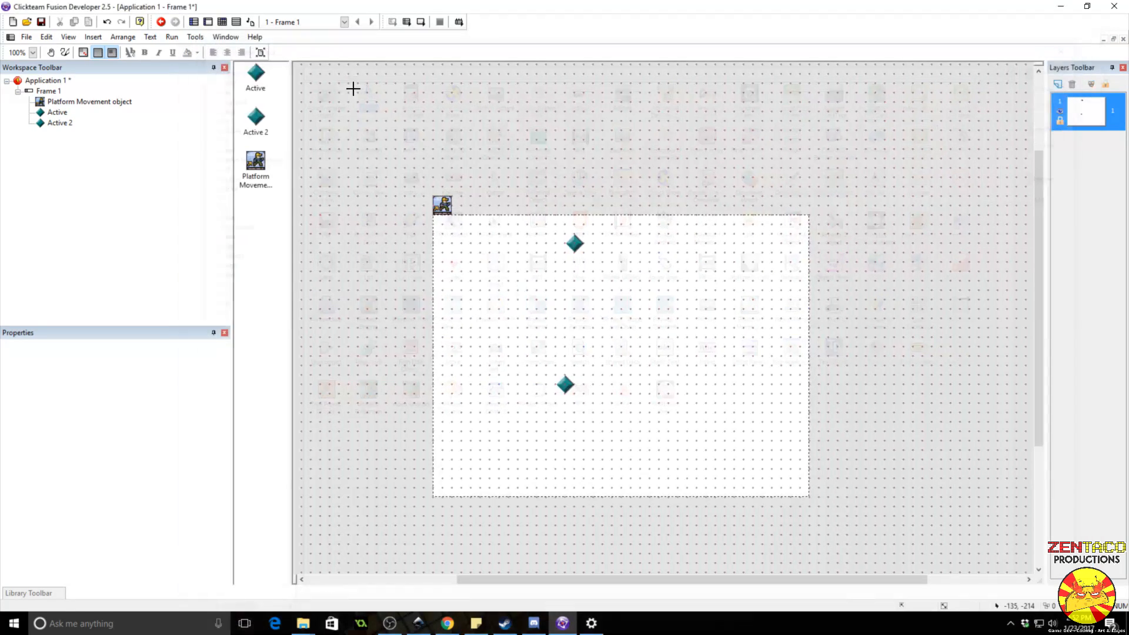
{"action": "left_click", "coordinate": [610, 240]}
{"action": "left_click_drag", "start_coordinate": [605, 237], "coordinate": [604, 245]}
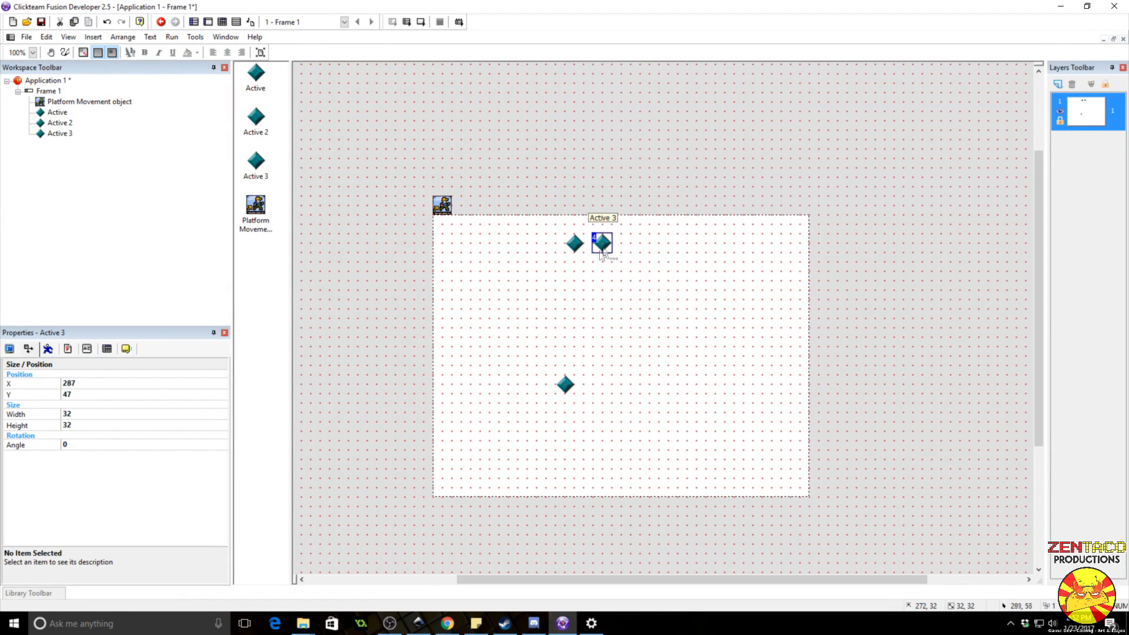
- Insert a Backdrop object in the lower-left corner of the frame
{"action": "right_click", "coordinate": [665, 335]}
{"action": "left_click", "coordinate": [686, 353]}
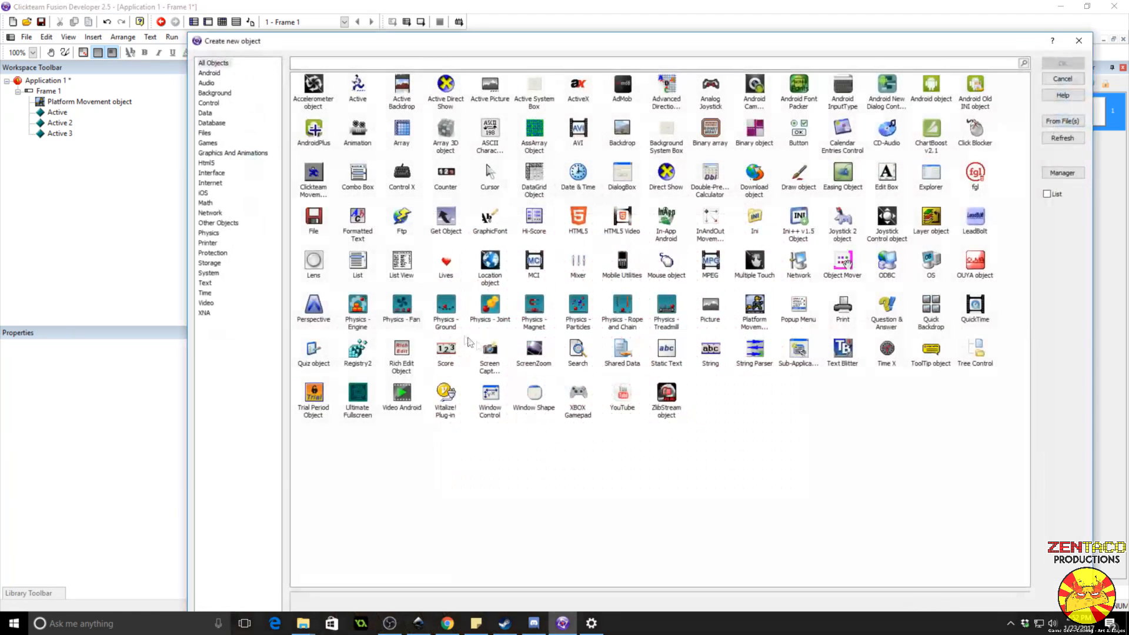
{"action": "left_click", "coordinate": [403, 309]}
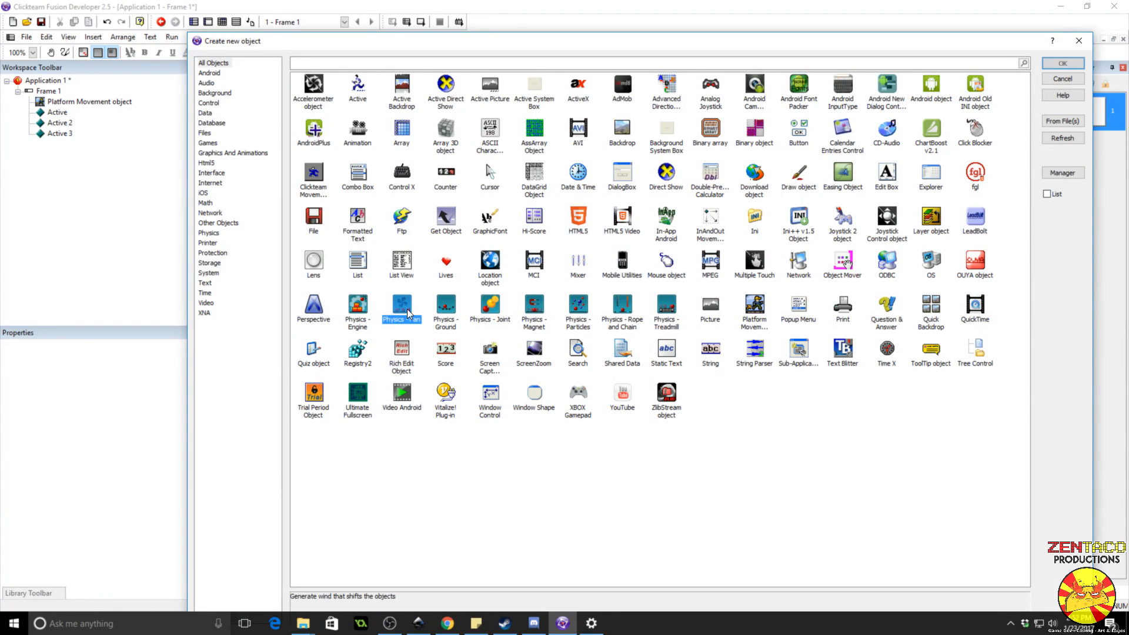
{"action": "double_click", "coordinate": [620, 128]}
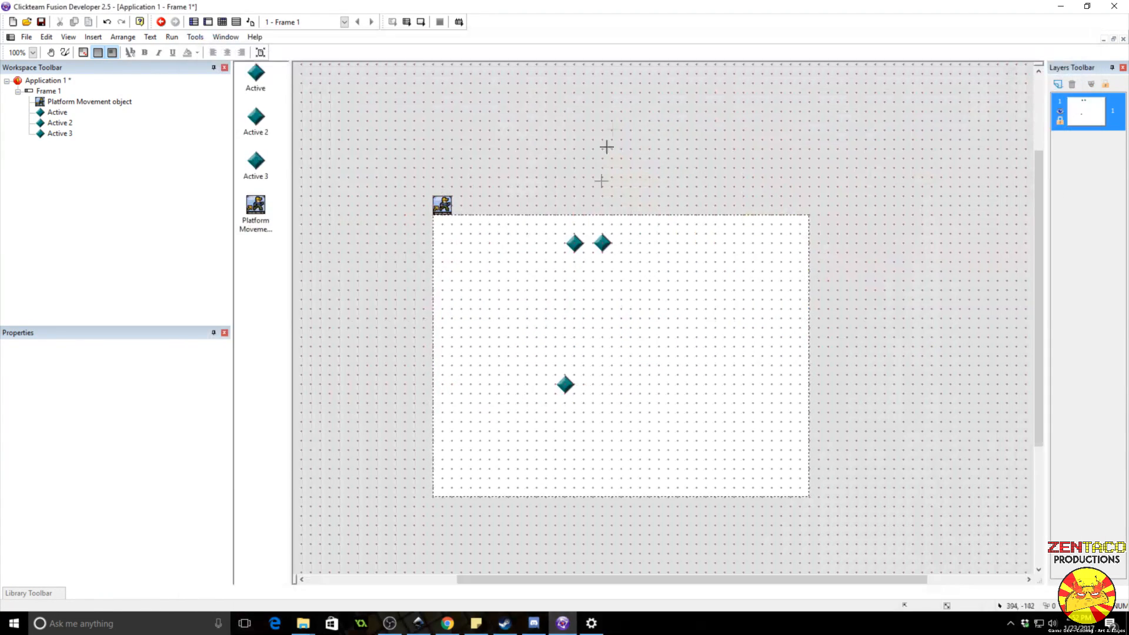
{"action": "left_click", "coordinate": [447, 483]}
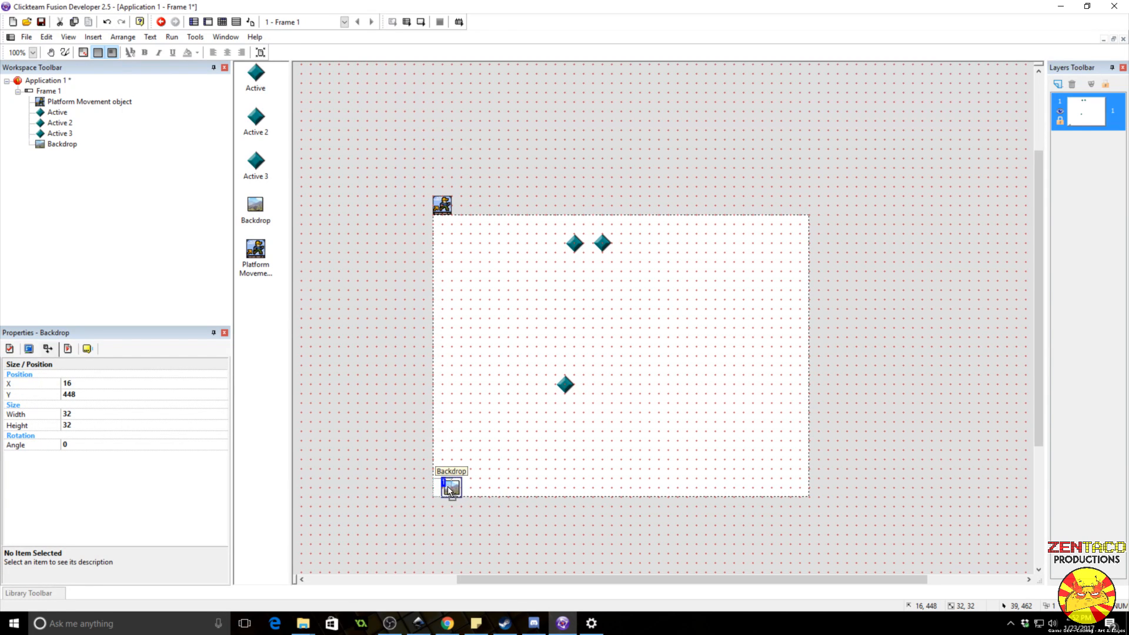
- Rename the lower Active object in the middle of the frame to player
{"action": "left_click", "coordinate": [563, 382]}
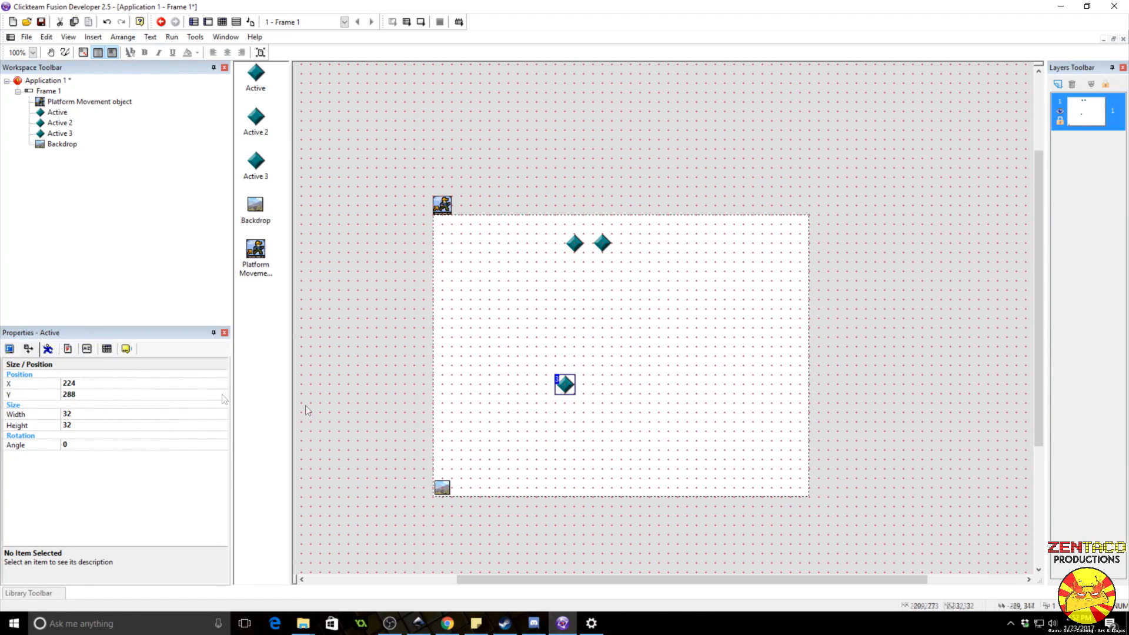
{"action": "left_click", "coordinate": [125, 349]}
{"action": "left_click", "coordinate": [108, 375]}
{"action": "type", "text": "player"}
{"action": "key", "text": "Return"}
- Rename the Active 2 object to wall_indicator
{"action": "left_click", "coordinate": [569, 244]}
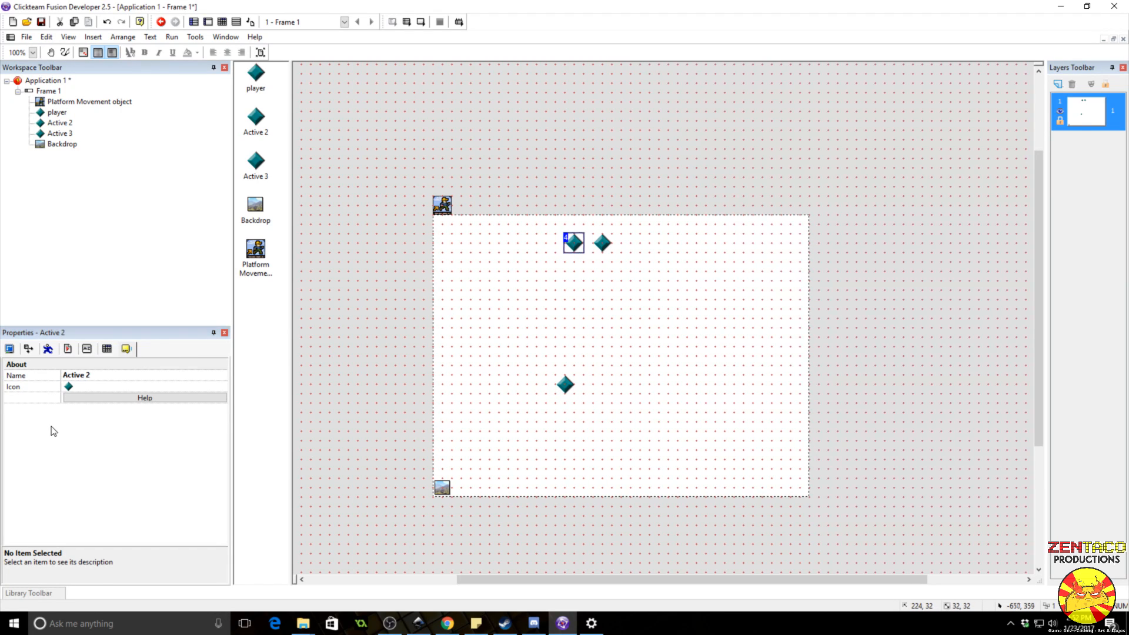
{"action": "left_click", "coordinate": [94, 378]}
{"action": "type", "text": "wall_indi"}
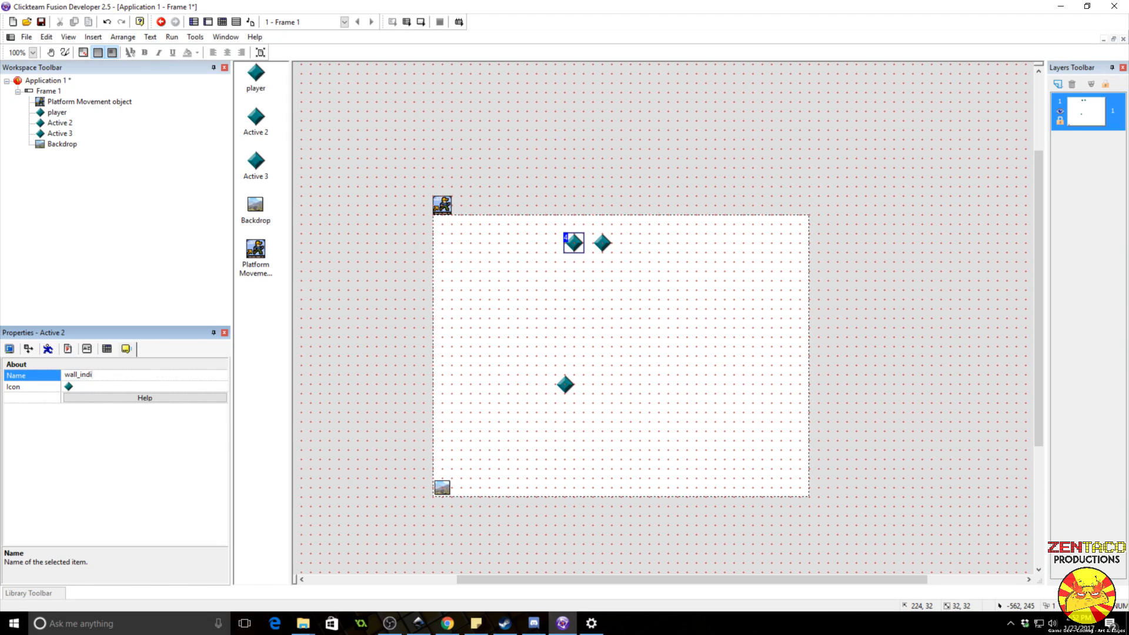
{"action": "type", "text": "cator"}
{"action": "key", "text": "Return"}
- Rename the Active 3 object to ceil_indicator
{"action": "left_click", "coordinate": [601, 243]}
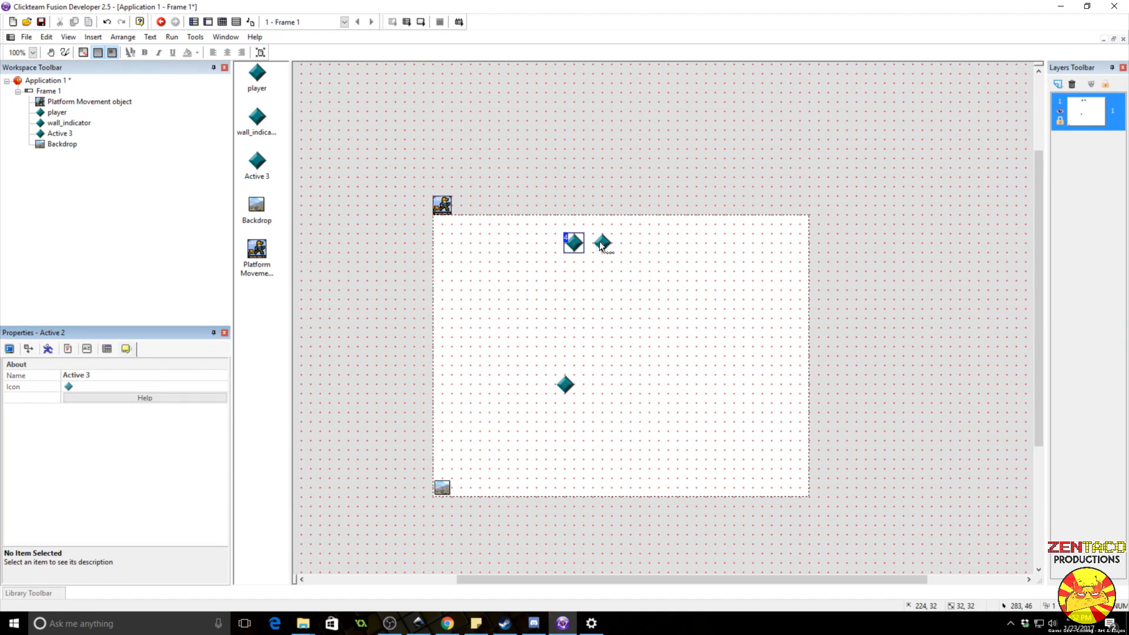
{"action": "left_click", "coordinate": [89, 377]}
{"action": "type", "text": "cel"}
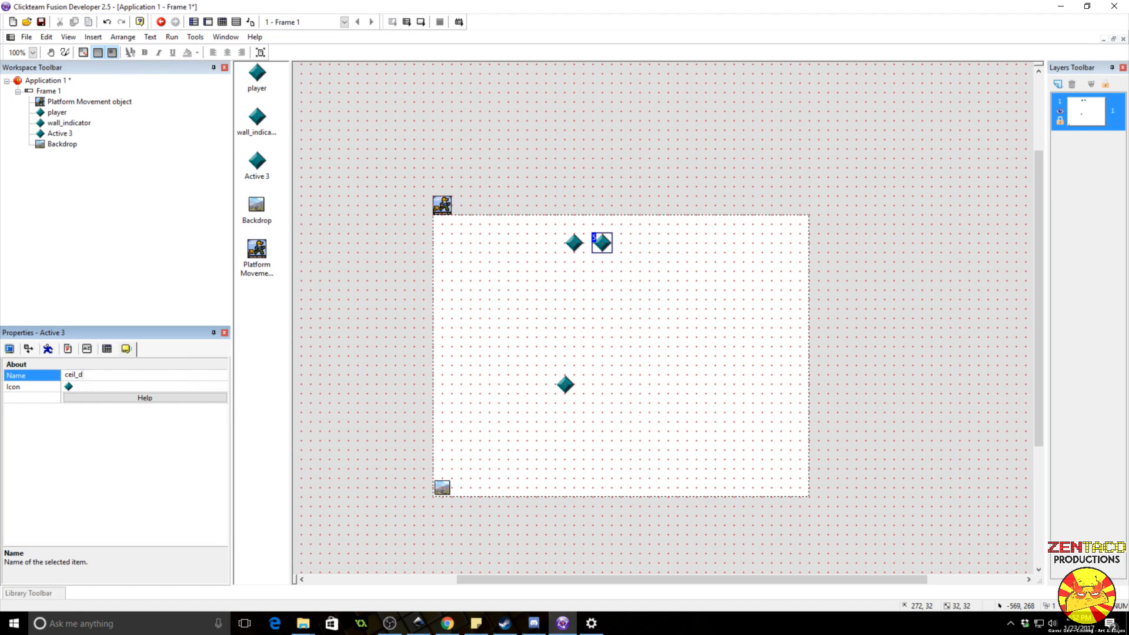
{"action": "type", "text": "l_indicator"}
{"action": "key", "text": "Return"}
{"action": "left_click", "coordinate": [637, 319]}
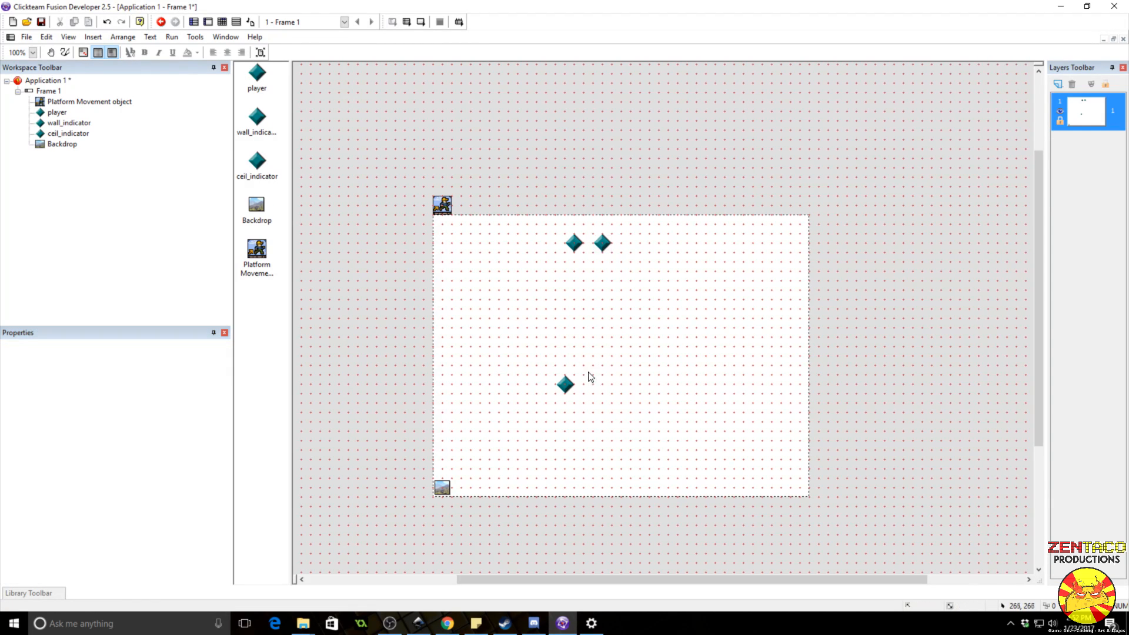
- Draw dark red brick joints on the red Backdrop image: left and bottom edges, two horizontal lines, and staggered vertical lines in each row
{"action": "double_click", "coordinate": [442, 489]}
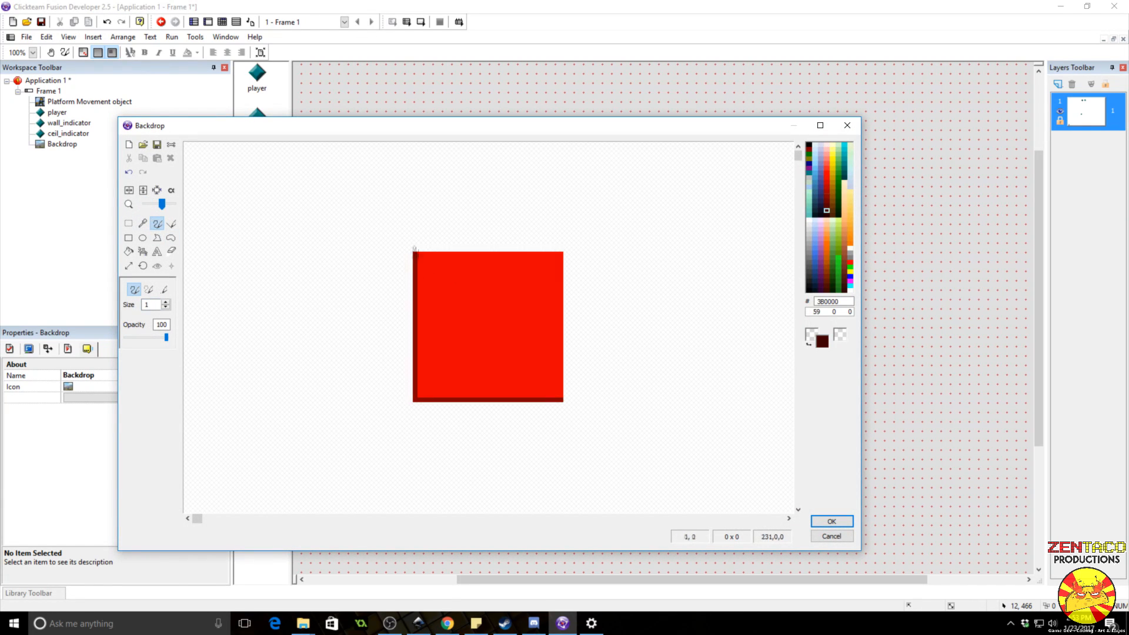
{"action": "mouse_move", "coordinate": [416, 255]}
{"action": "left_mouse_down"}
{"action": "mouse_move", "coordinate": [416, 400]}
{"action": "mouse_move", "coordinate": [561, 400]}
{"action": "left_mouse_up"}
{"action": "left_click", "coordinate": [171, 223]}
{"action": "left_click_drag", "start_coordinate": [416, 358], "coordinate": [561, 358]}
{"action": "left_click_drag", "start_coordinate": [417, 301], "coordinate": [561, 301]}
{"action": "mouse_move", "coordinate": [496, 302]}
{"action": "left_mouse_down"}
{"action": "mouse_move", "coordinate": [495, 356]}
{"action": "mouse_move", "coordinate": [462, 254]}
{"action": "left_mouse_up"}
{"action": "left_click_drag", "start_coordinate": [538, 254], "coordinate": [533, 300]}
{"action": "left_click_drag", "start_coordinate": [463, 361], "coordinate": [467, 399]}
{"action": "left_click_drag", "start_coordinate": [537, 361], "coordinate": [533, 397]}
- Draw a light red FF7373 highlight along the brick image's top and right edges and accept the image
{"action": "left_click", "coordinate": [827, 159]}
{"action": "left_click_drag", "start_coordinate": [415, 254], "coordinate": [570, 253]}
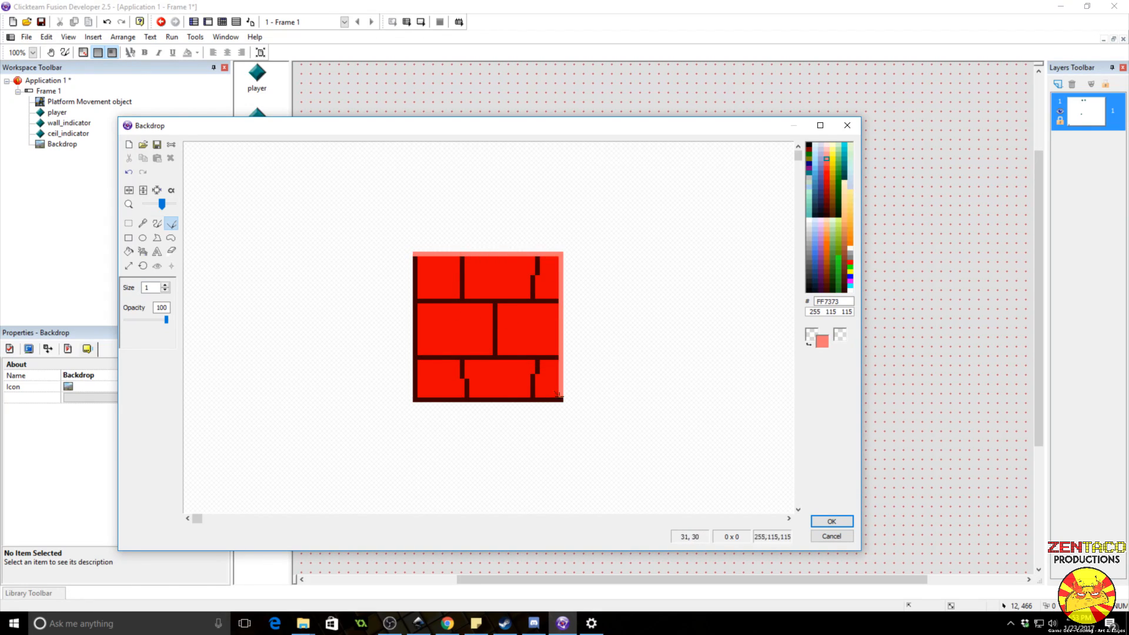
{"action": "left_click", "coordinate": [832, 521]}
- Set the brick Backdrop's obstacle type to Obstacle
{"action": "left_click", "coordinate": [443, 487]}
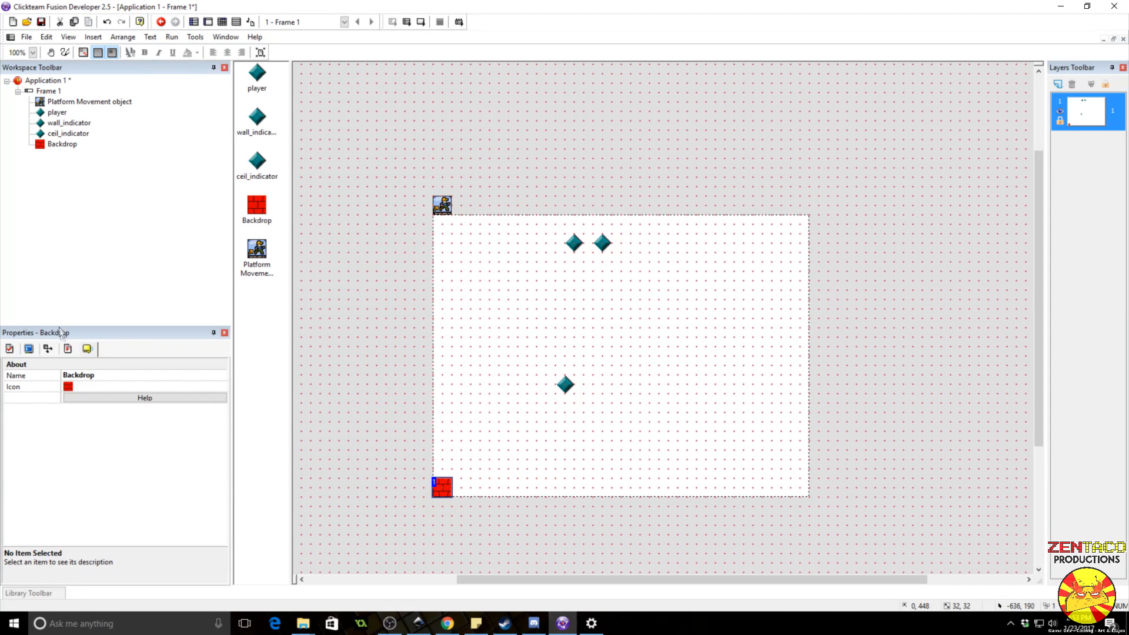
{"action": "left_click", "coordinate": [65, 350]}
{"action": "left_click", "coordinate": [90, 390]}
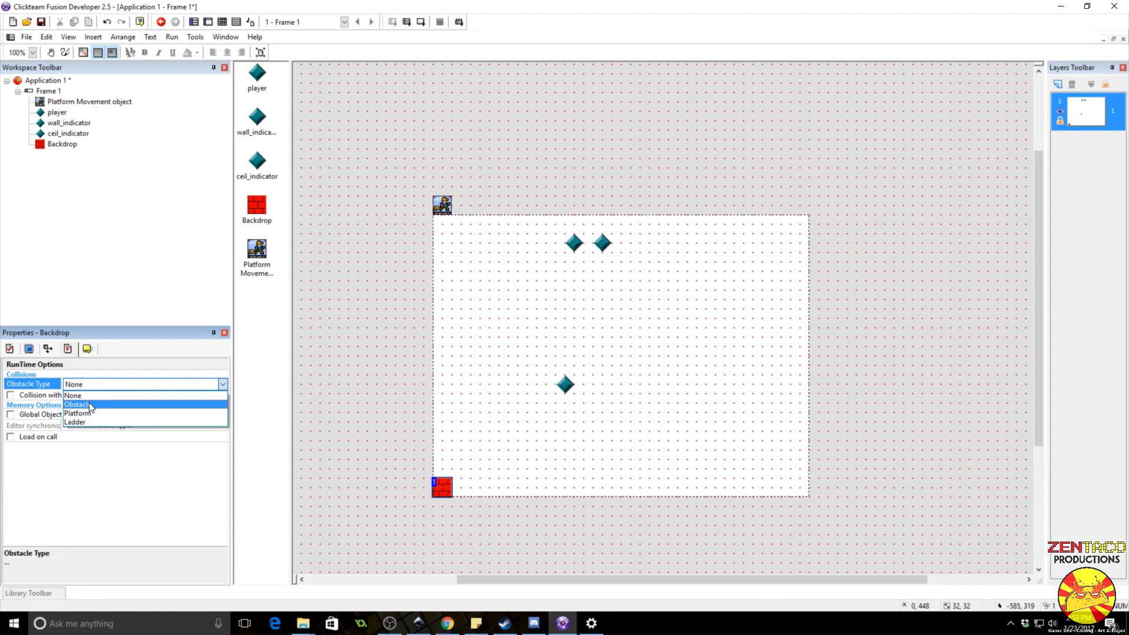
{"action": "left_click", "coordinate": [90, 402]}
{"action": "left_click", "coordinate": [507, 487]}
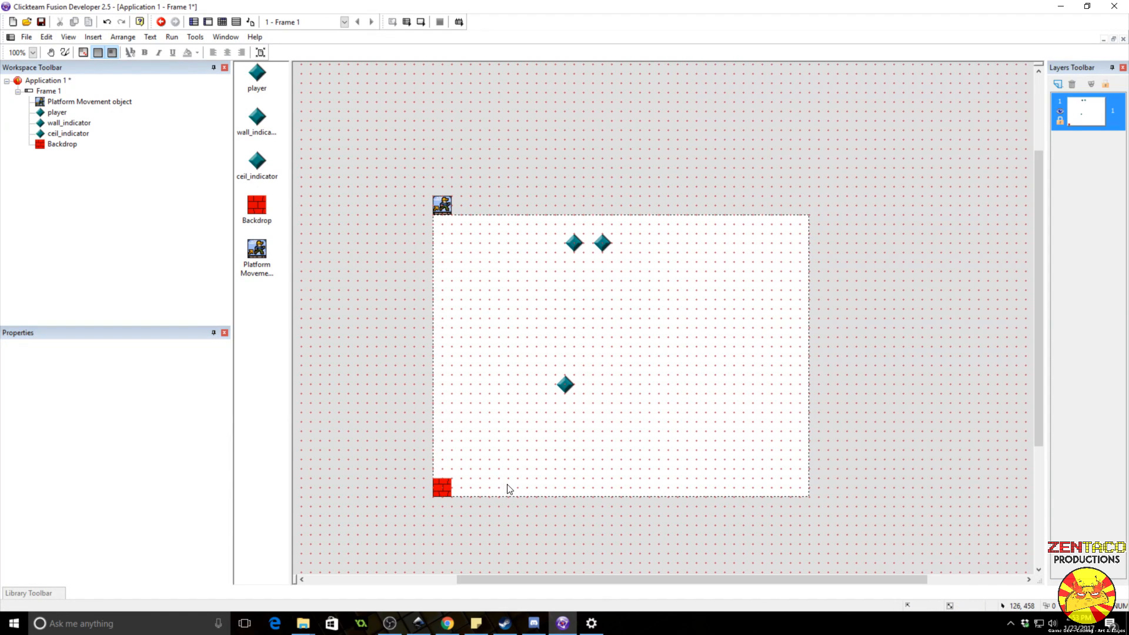
{"action": "left_click", "coordinate": [439, 488]}
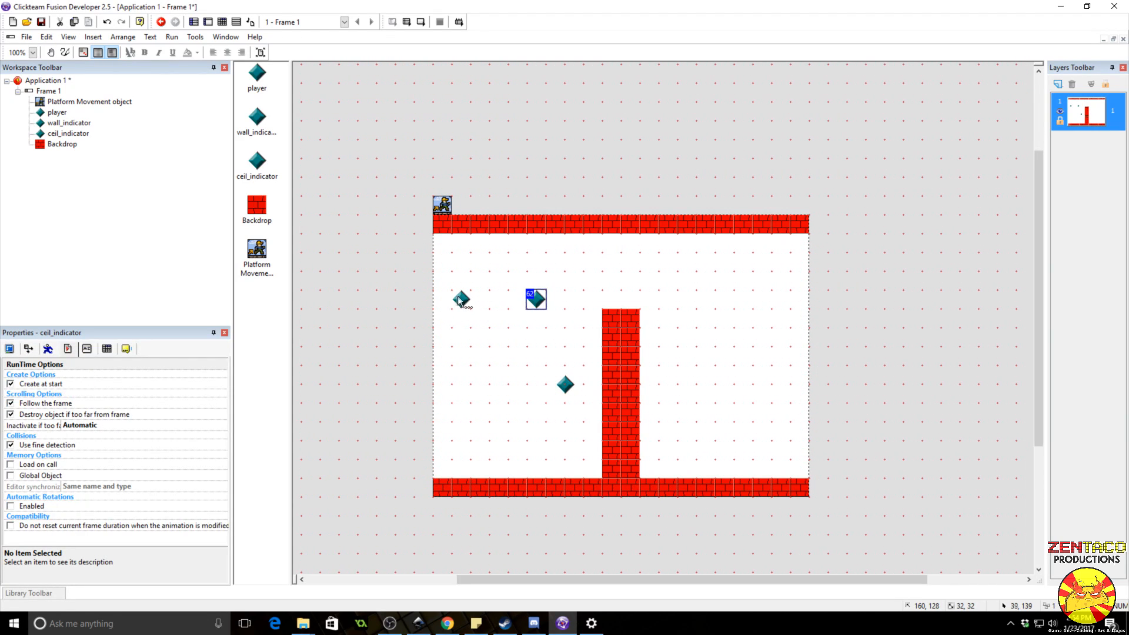
- Erase the wall_indicator image and fill its whole canvas with dark red B30000
{"action": "double_click", "coordinate": [461, 300]}
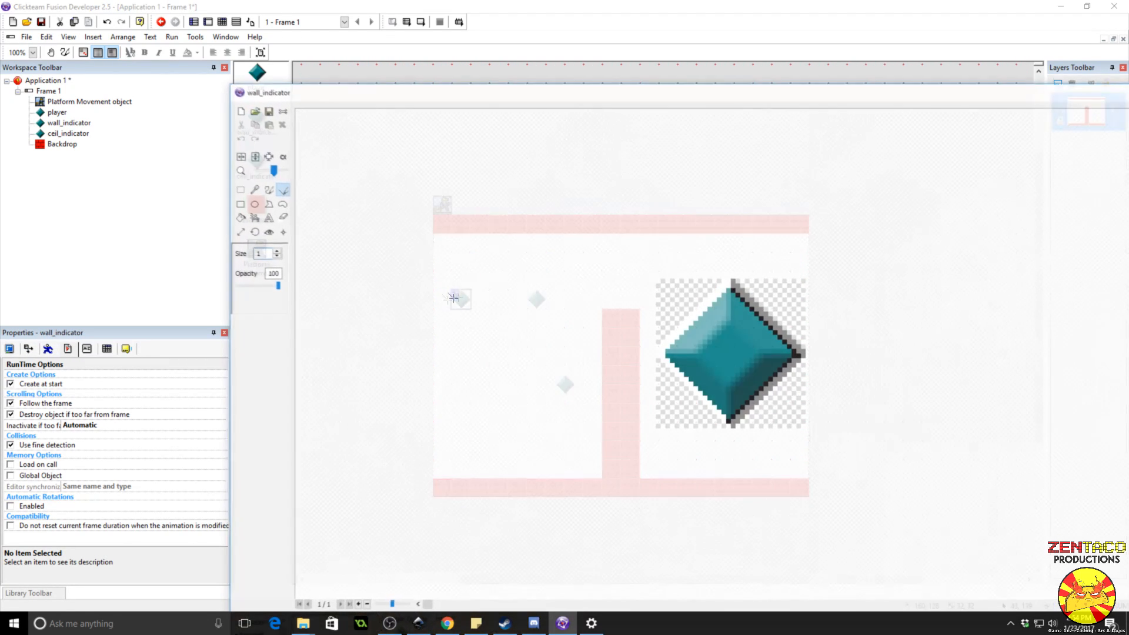
{"action": "key", "text": "ctrl+a"}
{"action": "key", "text": "Delete"}
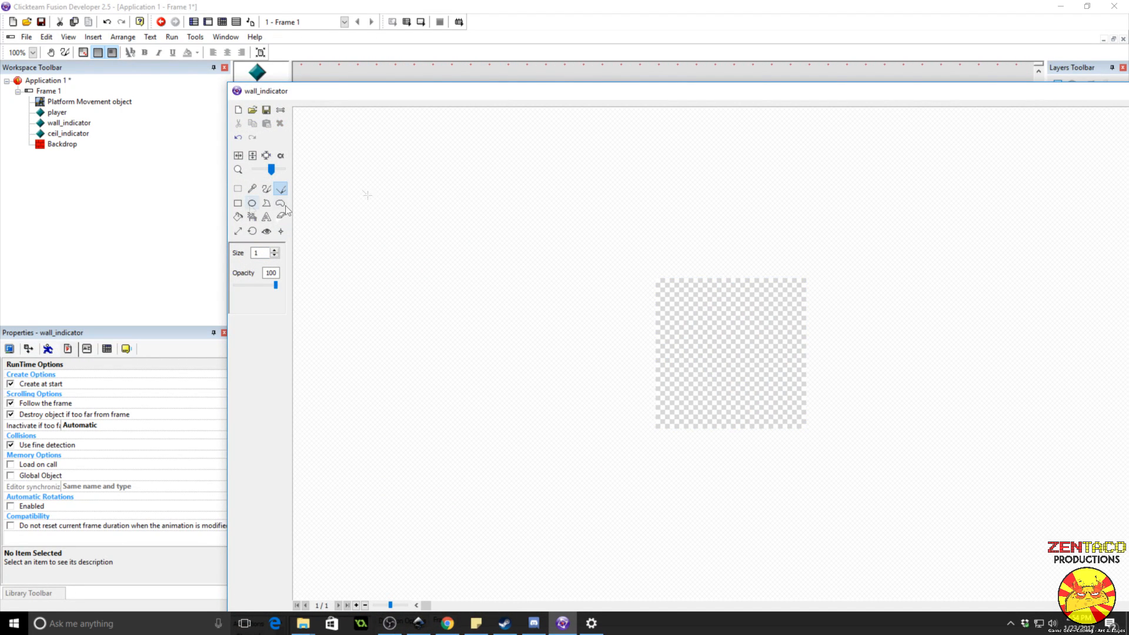
{"action": "double_click", "coordinate": [755, 91]}
{"action": "left_click_drag", "start_coordinate": [1033, 44], "coordinate": [506, 196]}
{"action": "left_click_drag", "start_coordinate": [394, 206], "coordinate": [597, 111]}
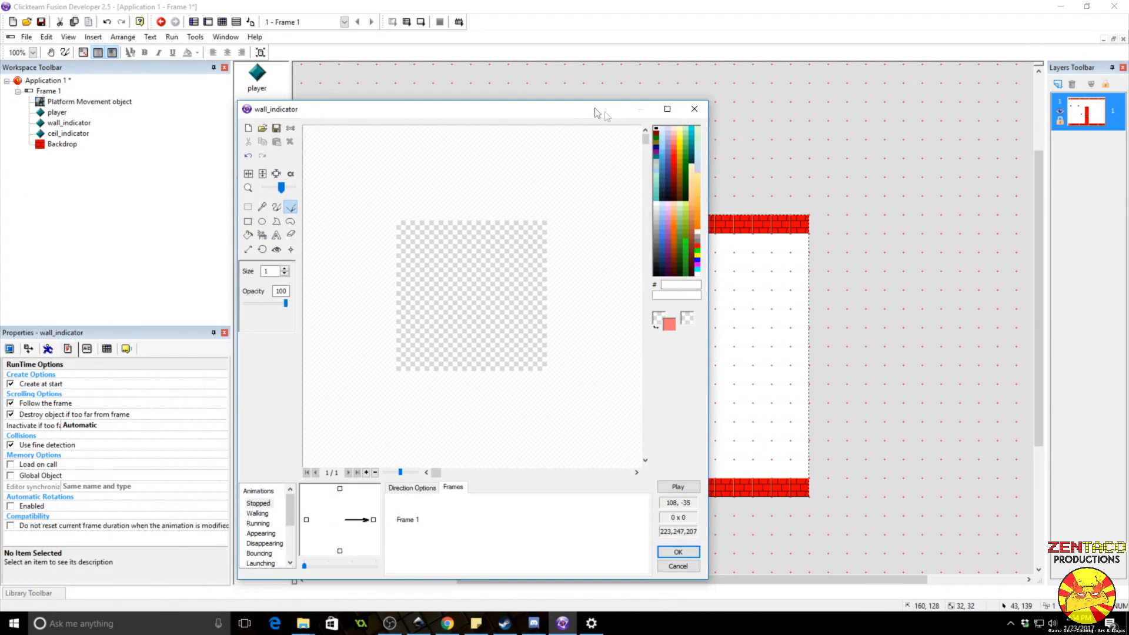
{"action": "left_click", "coordinate": [674, 171]}
{"action": "left_click", "coordinate": [248, 235]}
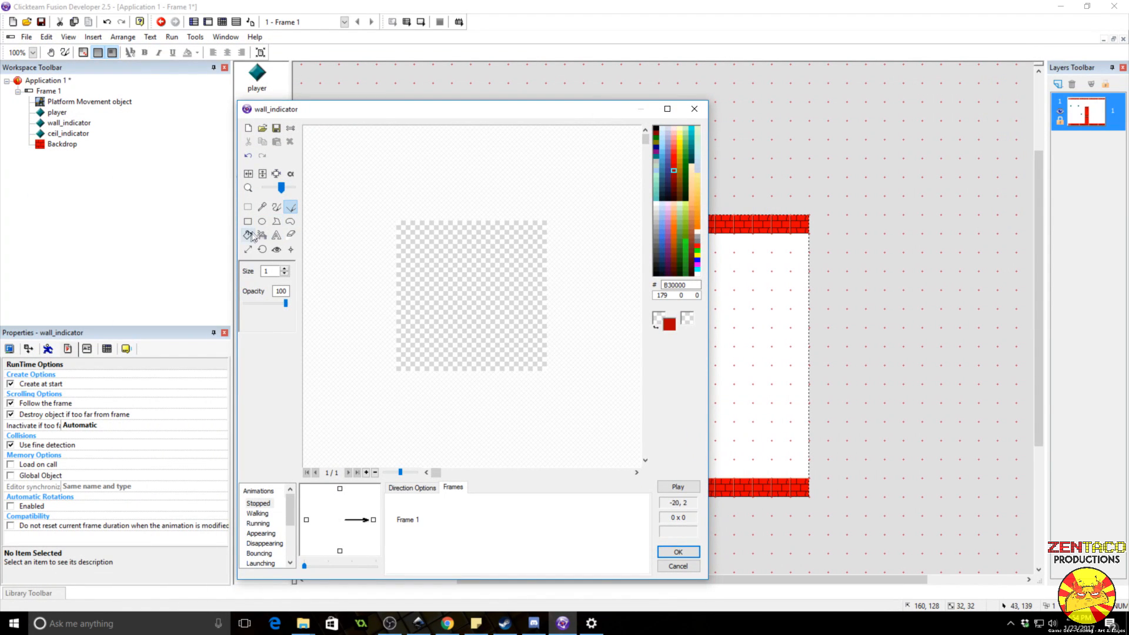
{"action": "left_click", "coordinate": [455, 278]}
{"action": "left_click", "coordinate": [695, 553]}
- Erase the ceil_indicator image and fill its whole canvas with the same dark red
{"action": "double_click", "coordinate": [535, 297]}
{"action": "key", "text": "ctrl+a"}
{"action": "key", "text": "Delete"}
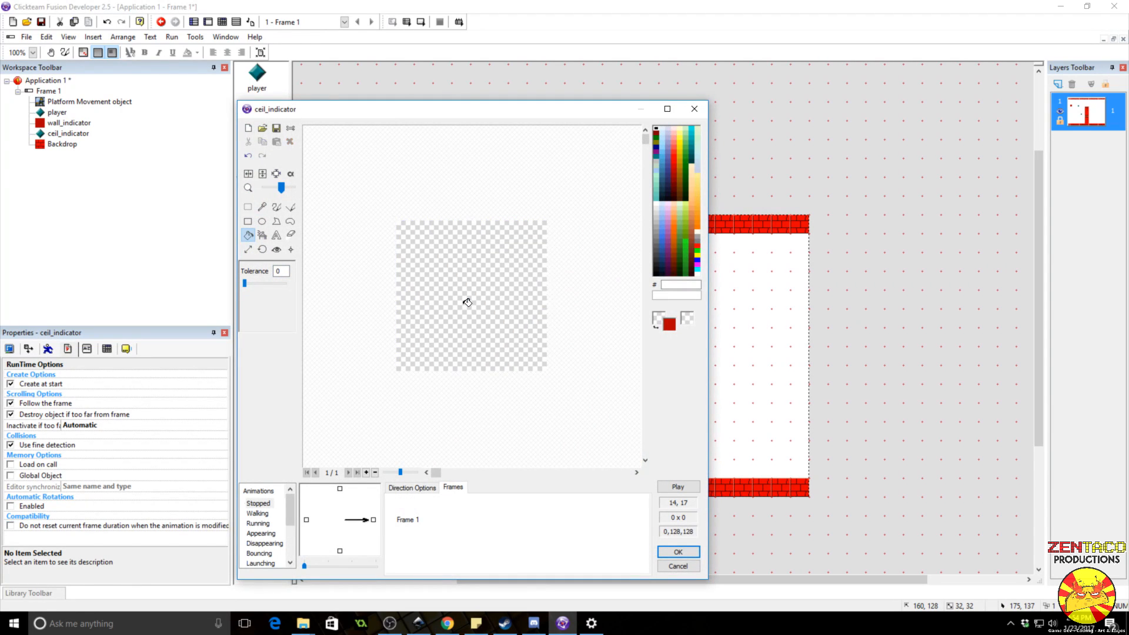
{"action": "left_click", "coordinate": [468, 303]}
{"action": "left_click", "coordinate": [678, 552]}
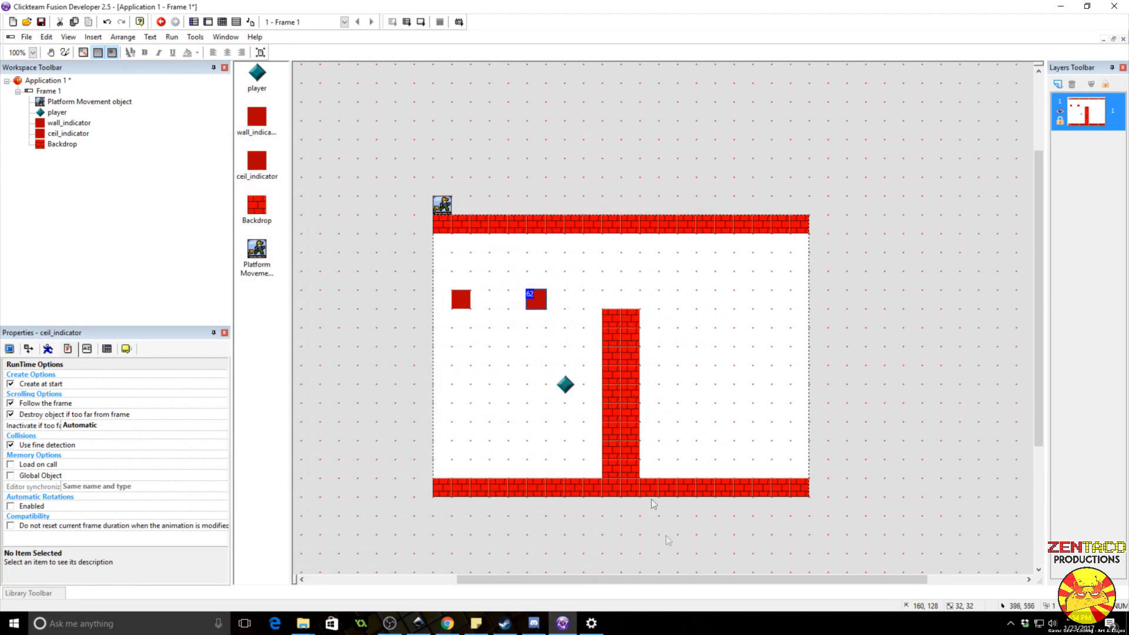
- Set both wall_indicator and ceil_indicator to a width of 8 and a height of 8
{"action": "left_click", "coordinate": [460, 301]}
{"action": "left_click", "coordinate": [542, 298], "text": "shift"}
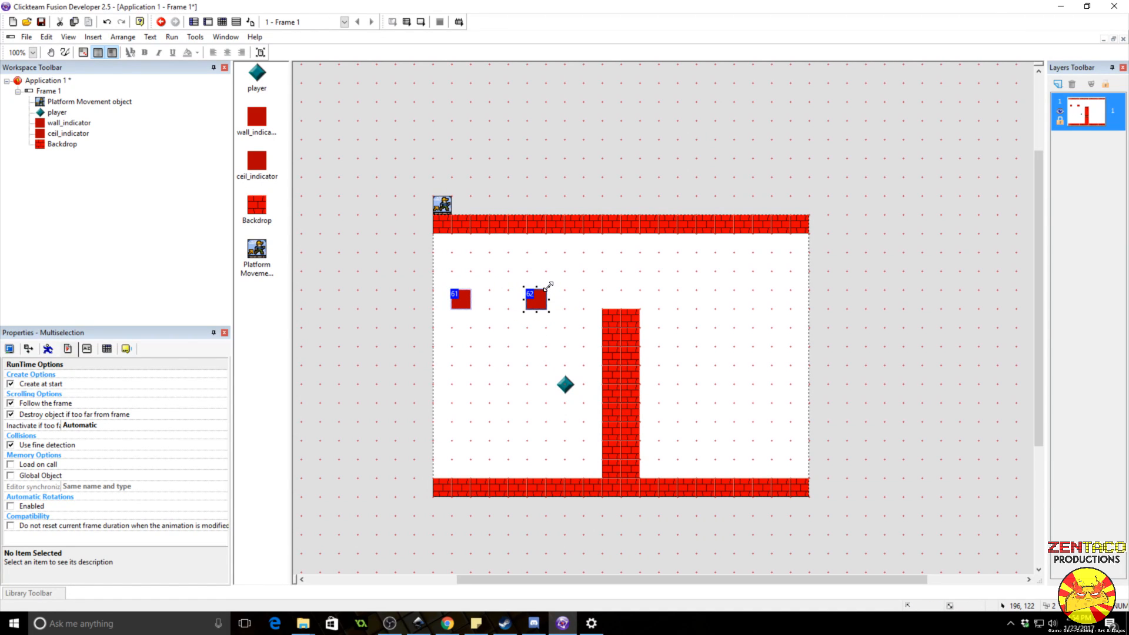
{"action": "left_click", "coordinate": [32, 345]}
{"action": "left_click", "coordinate": [94, 413]}
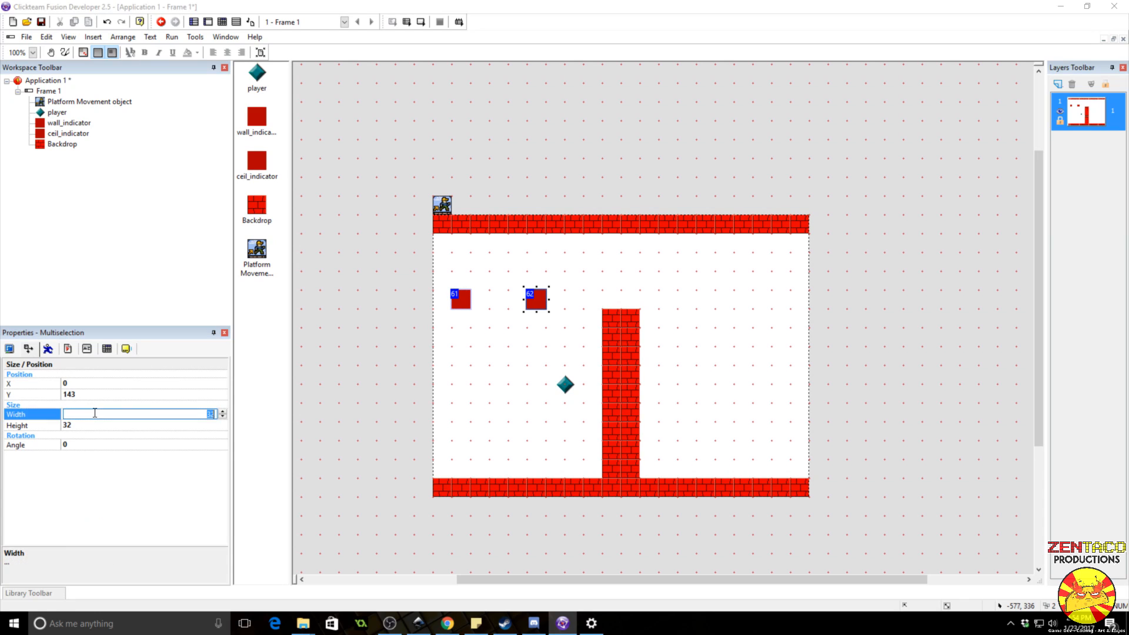
{"action": "type", "text": "8"}
{"action": "key", "text": "Return"}
{"action": "left_click", "coordinate": [88, 425]}
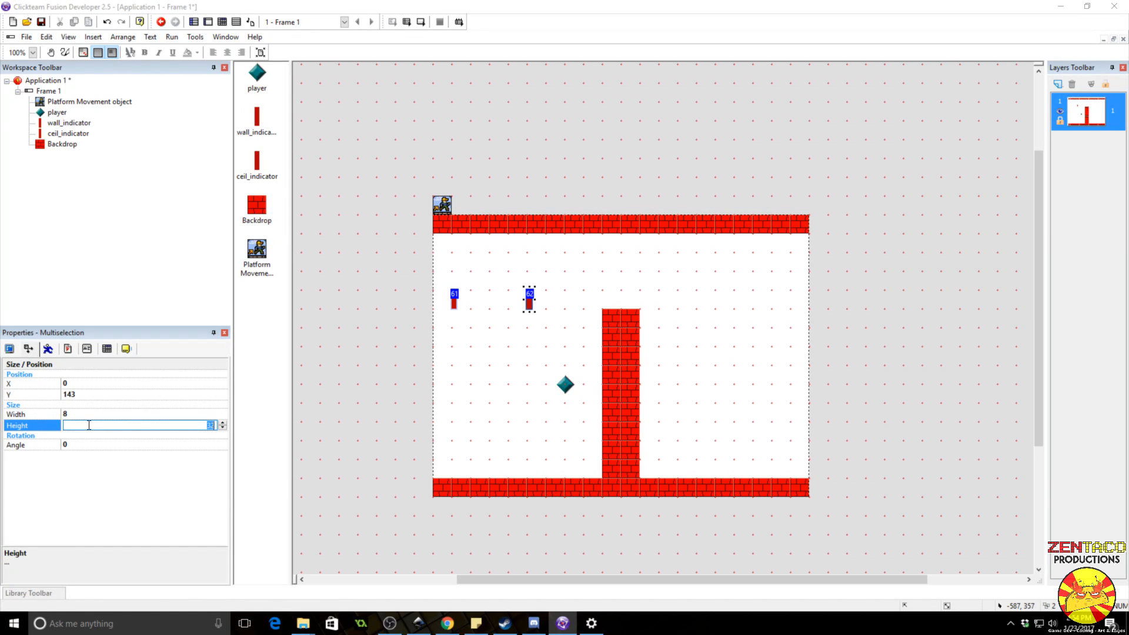
{"action": "type", "text": "8"}
{"action": "key", "text": "Return"}
- Move ceil_indicator and wall_indicator side by side just outside the frame's left edge, level with the underside of the brick ceiling
{"action": "left_click", "coordinate": [692, 107]}
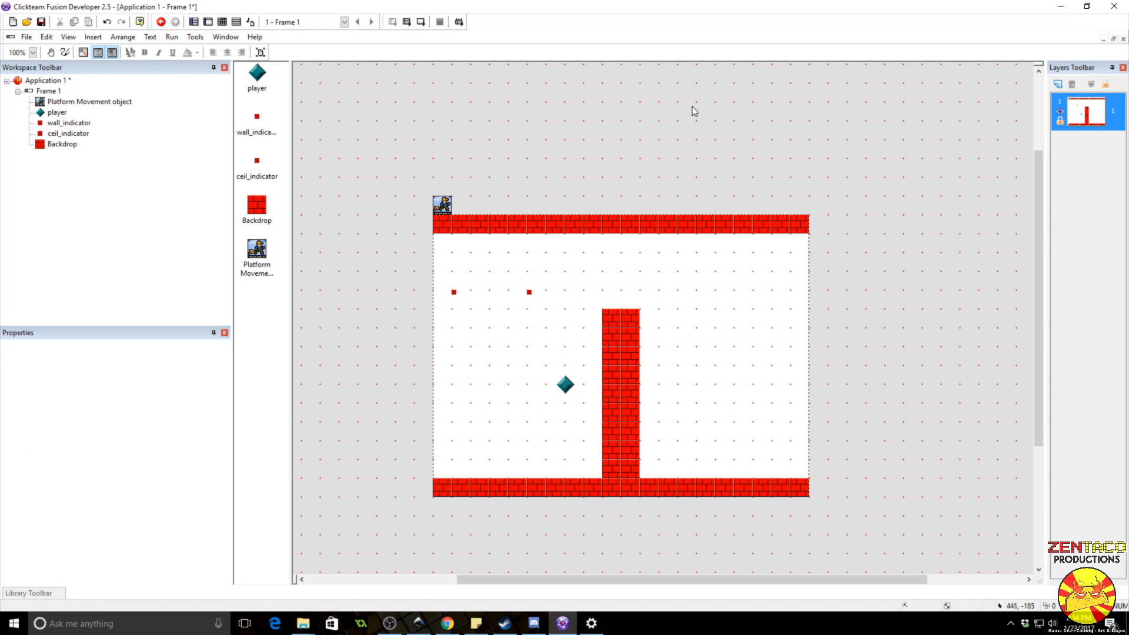
{"action": "left_click_drag", "start_coordinate": [528, 292], "coordinate": [416, 237]}
{"action": "left_click_drag", "start_coordinate": [456, 294], "coordinate": [400, 239]}
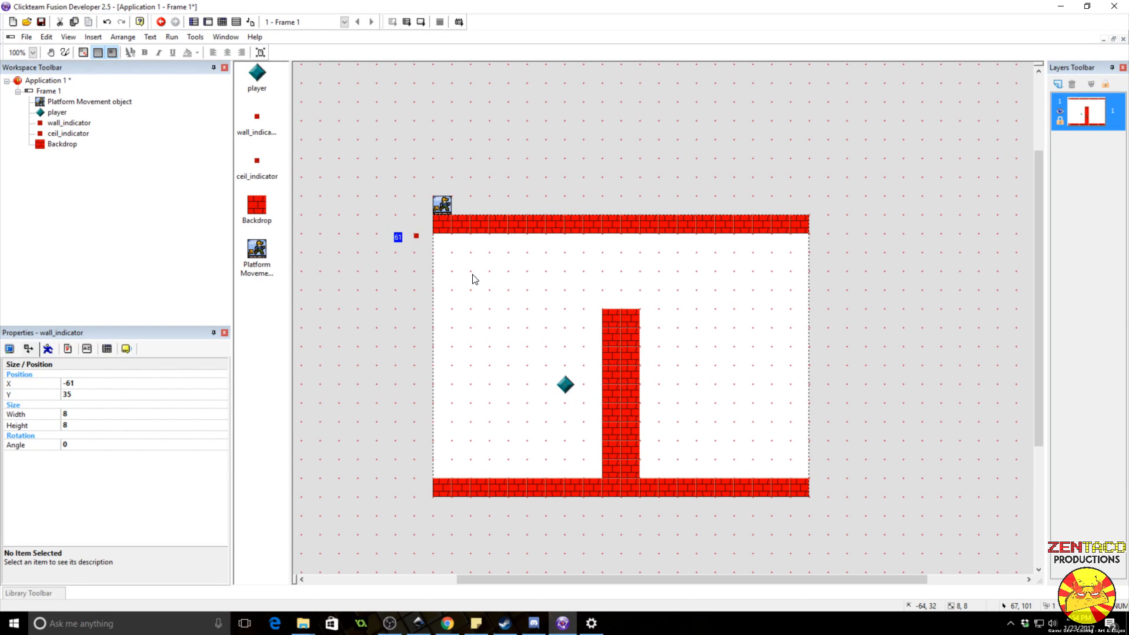
- Insert a new Active object just below the brick ceiling near the frame's upper-left corner, at about X 47, Y 47
{"action": "right_click", "coordinate": [505, 265]}
{"action": "left_click", "coordinate": [524, 283]}
{"action": "double_click", "coordinate": [357, 83]}
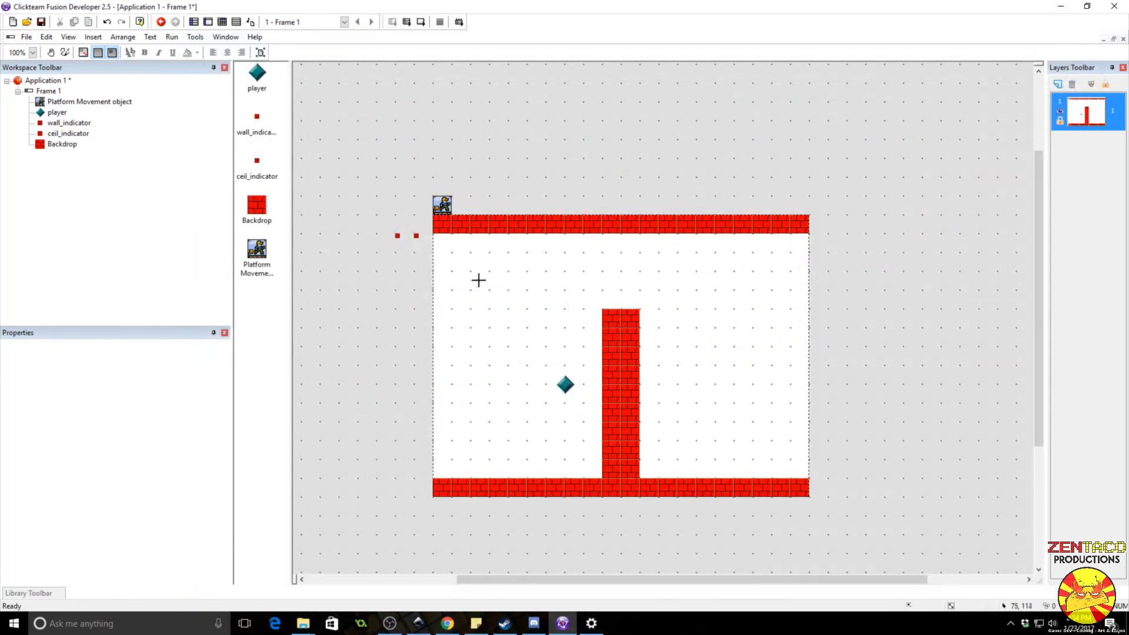
{"action": "left_click", "coordinate": [470, 271]}
{"action": "left_click_drag", "start_coordinate": [459, 257], "coordinate": [450, 229]}
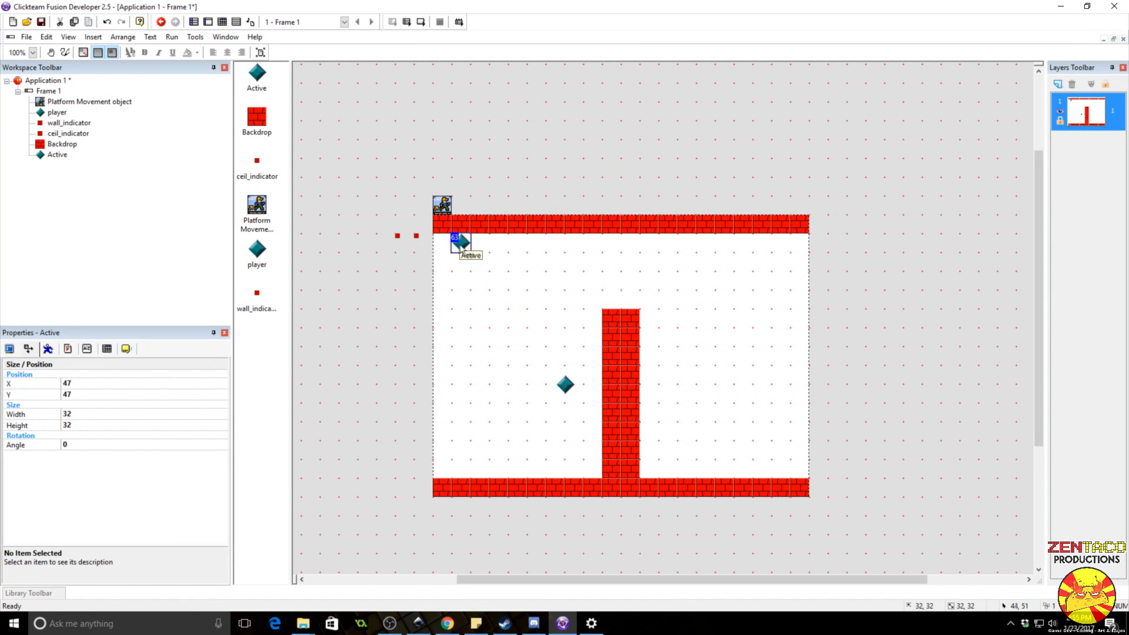
- Rename the new Active object below the brick ceiling to vines
{"action": "left_click", "coordinate": [125, 348]}
{"action": "left_click", "coordinate": [108, 376]}
{"action": "type", "text": "vines"}
{"action": "key", "text": "Return"}
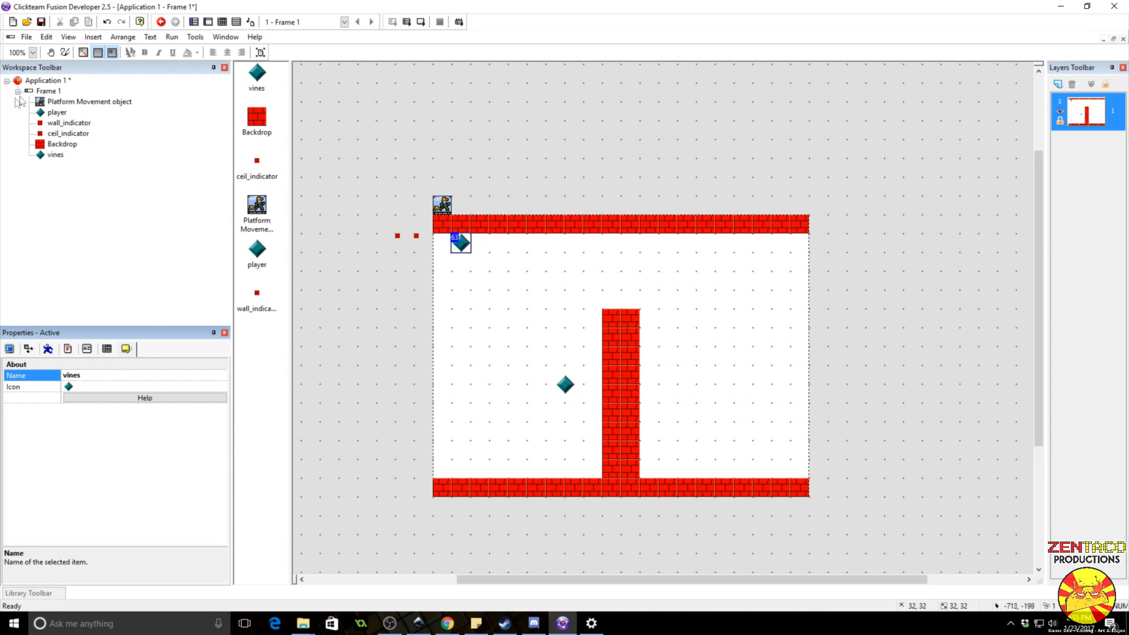
- Set Frame 1's background color to light blue, RGB 87, 192, 255
{"action": "left_click", "coordinate": [38, 90]}
{"action": "left_click", "coordinate": [30, 350]}
{"action": "left_click", "coordinate": [11, 349]}
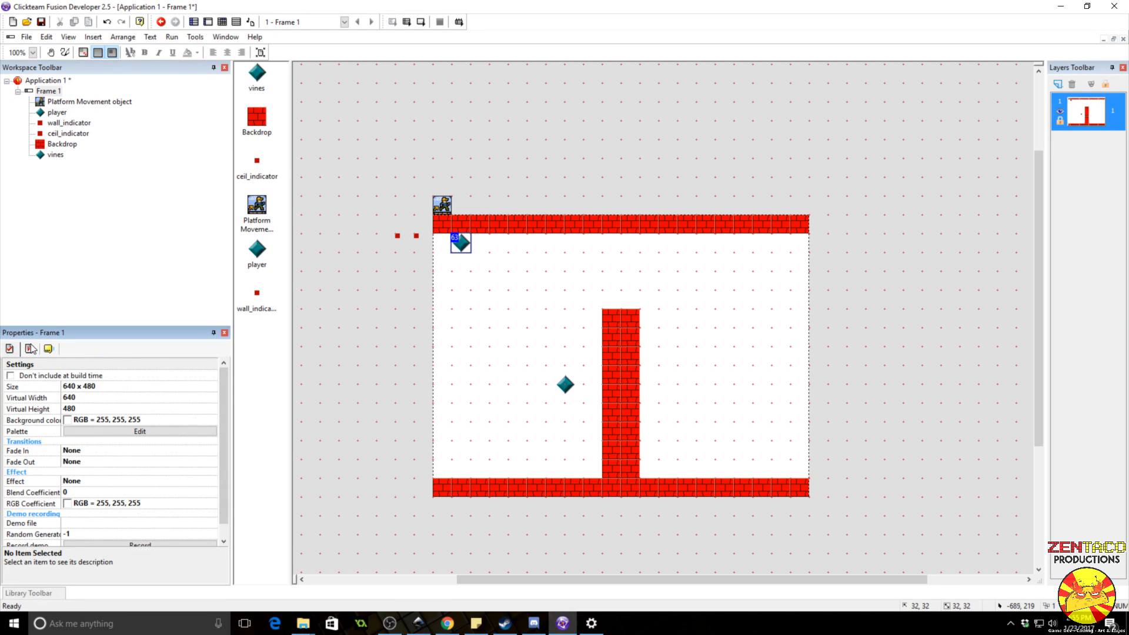
{"action": "left_click", "coordinate": [67, 421]}
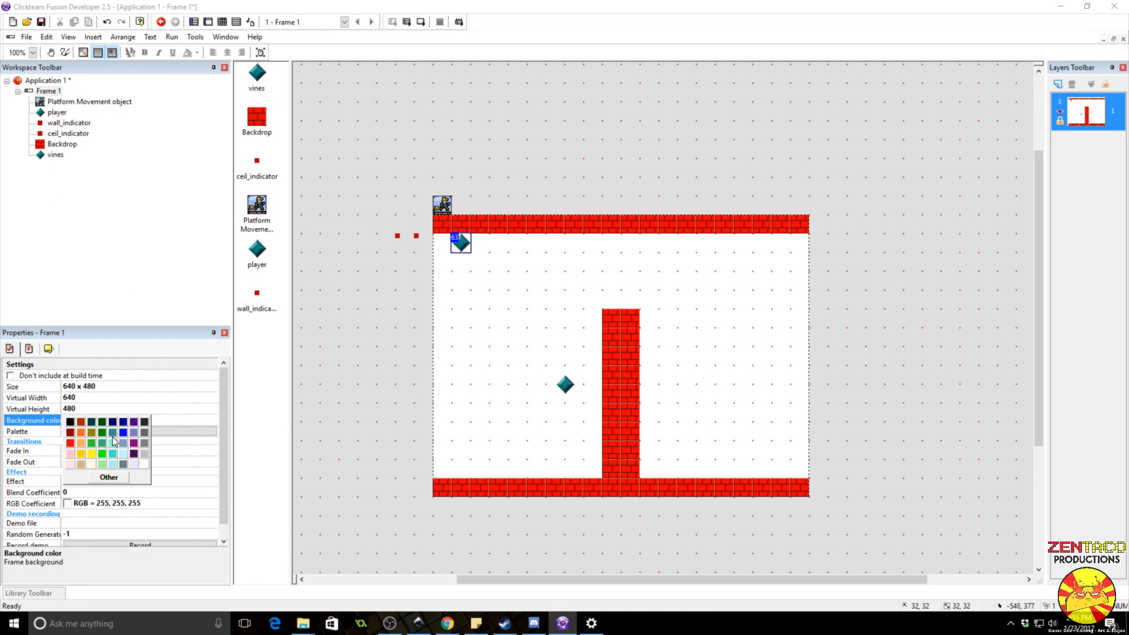
{"action": "left_click", "coordinate": [110, 477]}
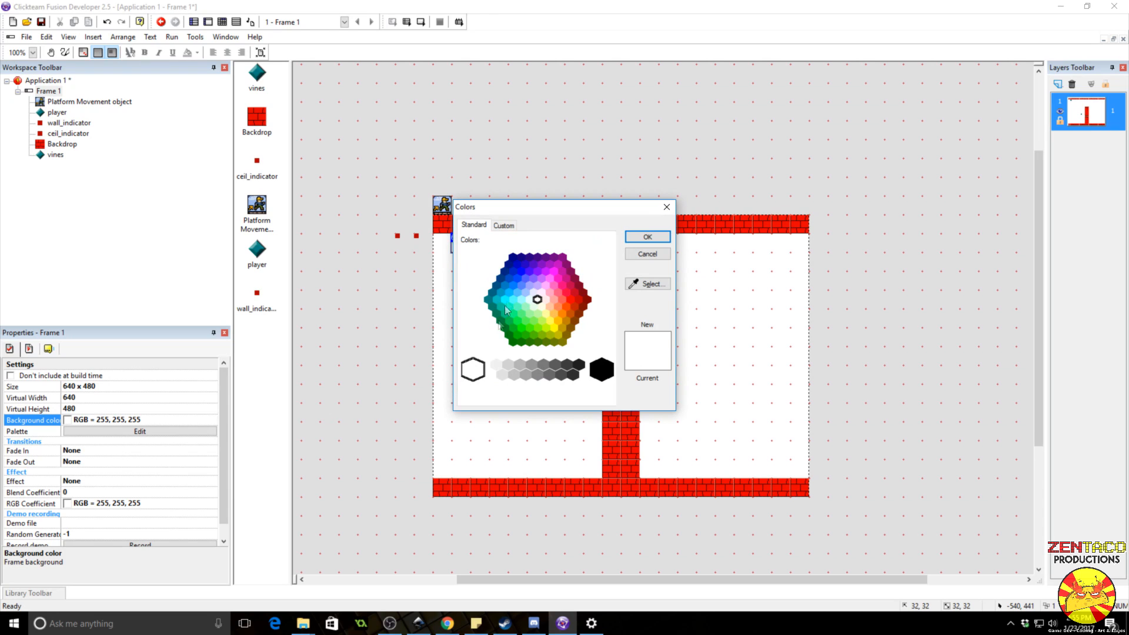
{"action": "left_click", "coordinate": [518, 289]}
{"action": "left_click", "coordinate": [658, 240]}
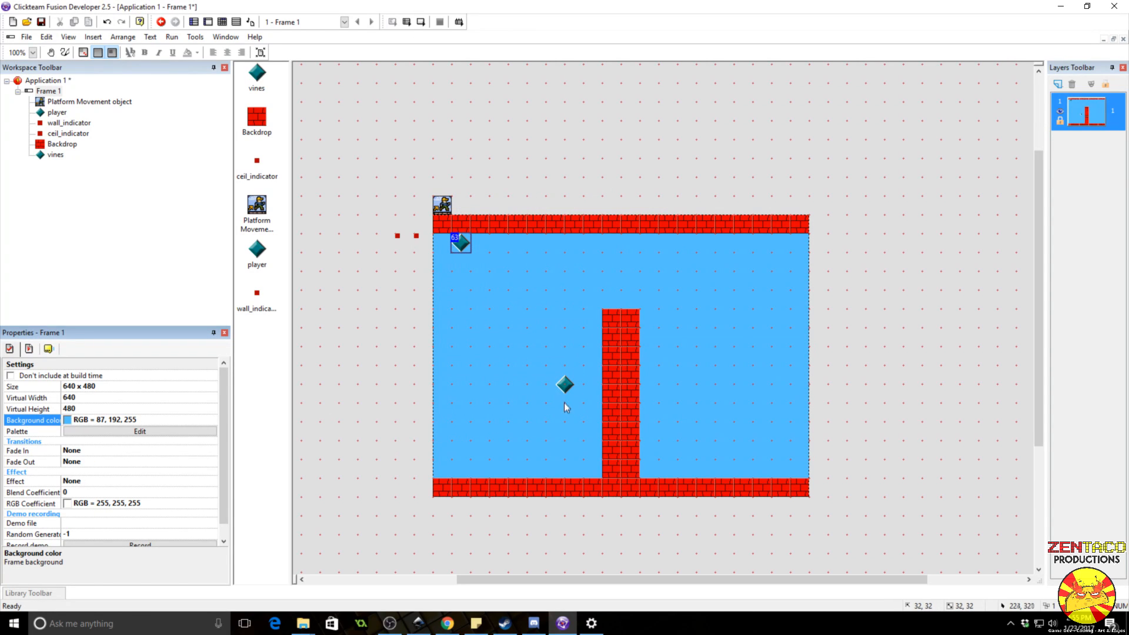
- Fill the player's whole image canvas with dark blue 3B3B8B and outline it with a black square
{"action": "middle_click_drag", "start_coordinate": [524, 370], "coordinate": [505, 334]}
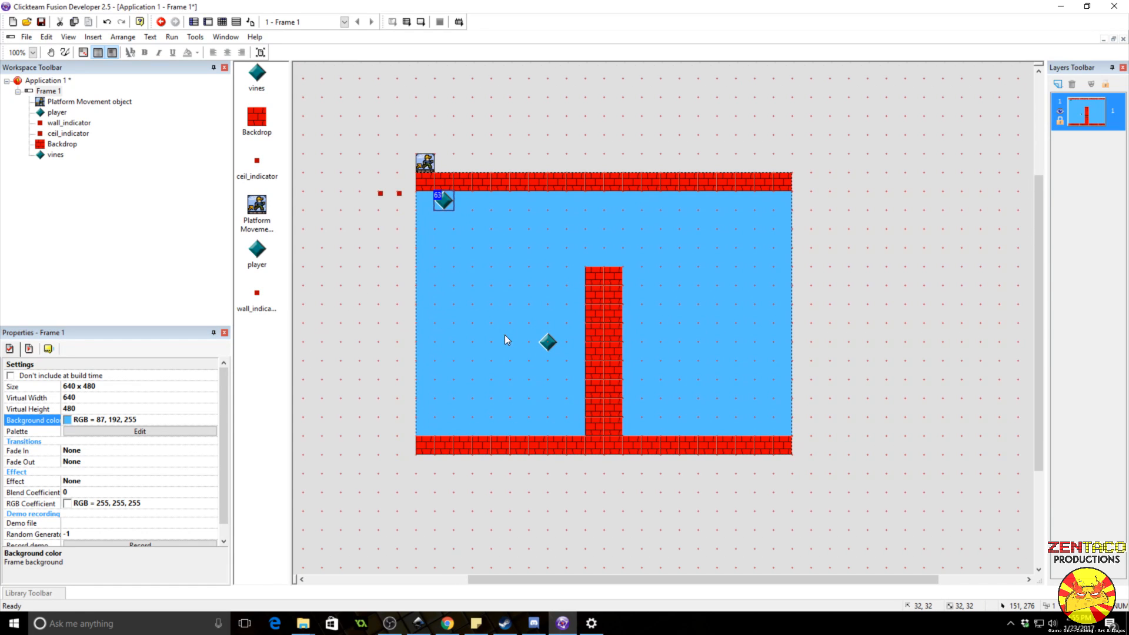
{"action": "double_click", "coordinate": [549, 343]}
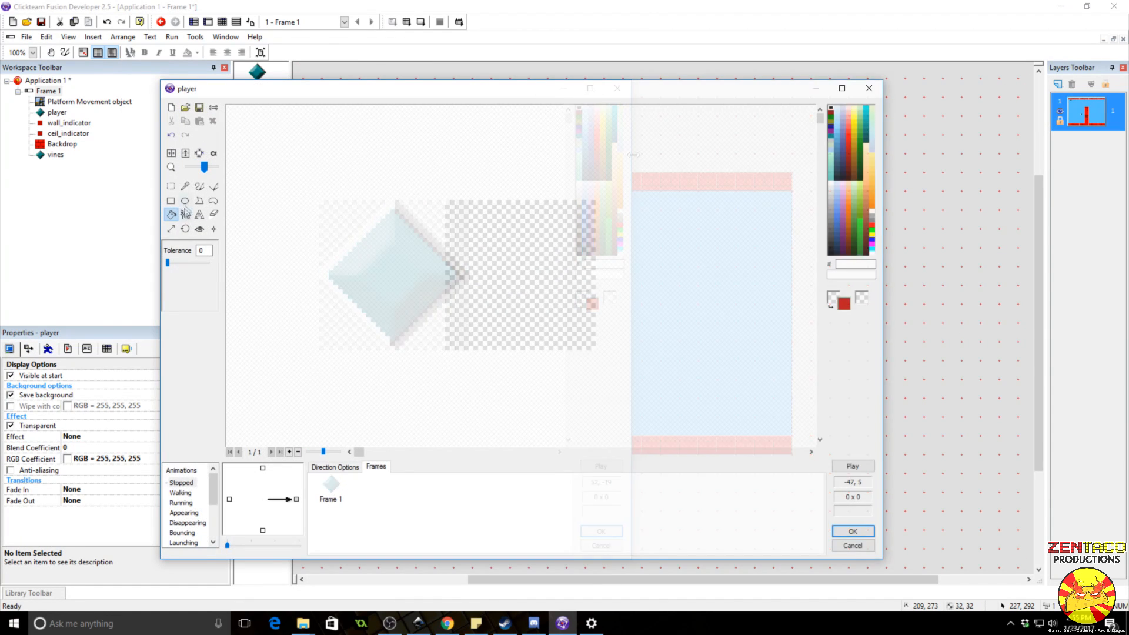
{"action": "left_click", "coordinate": [842, 154]}
{"action": "left_click", "coordinate": [521, 275]}
{"action": "left_click", "coordinate": [170, 200]}
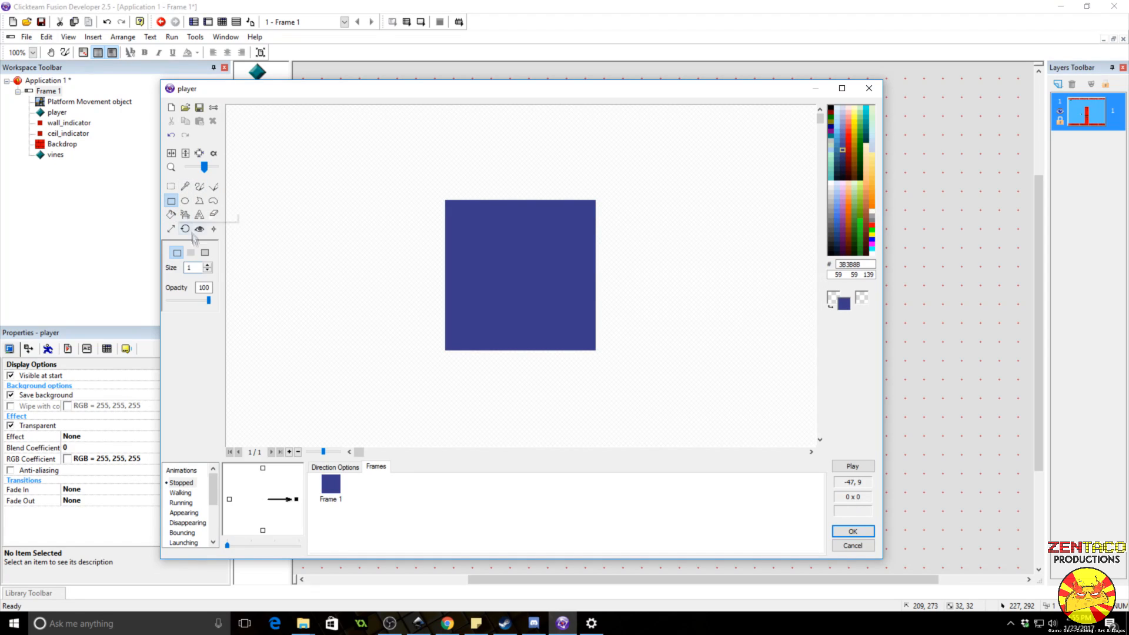
{"action": "left_click", "coordinate": [831, 253]}
{"action": "left_click_drag", "start_coordinate": [445, 200], "coordinate": [595, 350]}
- Draw a light grey filled oval eye in the upper right part of the player's blue square
{"action": "left_click", "coordinate": [185, 200]}
{"action": "left_click", "coordinate": [831, 192]}
{"action": "mouse_move", "coordinate": [525, 228]}
{"action": "left_mouse_down"}
{"action": "mouse_move", "coordinate": [577, 285]}
{"action": "mouse_move", "coordinate": [535, 277]}
{"action": "mouse_move", "coordinate": [561, 267]}
{"action": "mouse_move", "coordinate": [541, 319]}
{"action": "left_mouse_up"}
{"action": "left_click", "coordinate": [171, 214]}
{"action": "left_click", "coordinate": [553, 257]}
{"action": "left_click", "coordinate": [185, 187]}
{"action": "left_click", "coordinate": [491, 241]}
- Draw the player's face details freehand: a black pupil, eyebrow and nose mark, plus a red mouth with a black line
{"action": "left_click", "coordinate": [200, 186]}
{"action": "left_click", "coordinate": [831, 253]}
{"action": "left_click", "coordinate": [848, 140]}
{"action": "scroll", "coordinate": [546, 316], "scroll_direction": "up", "scroll_amount": 1}
{"action": "left_click_drag", "start_coordinate": [615, 335], "coordinate": [664, 336]}
{"action": "left_click", "coordinate": [831, 108]}
{"action": "left_click_drag", "start_coordinate": [516, 186], "coordinate": [573, 148]}
{"action": "left_click_drag", "start_coordinate": [639, 271], "coordinate": [638, 290]}
- Copy the player's right-facing Stopped frame to the left direction, flip it horizontally and accept the images
{"action": "left_click", "coordinate": [325, 481]}
{"action": "key", "text": "ctrl+c"}
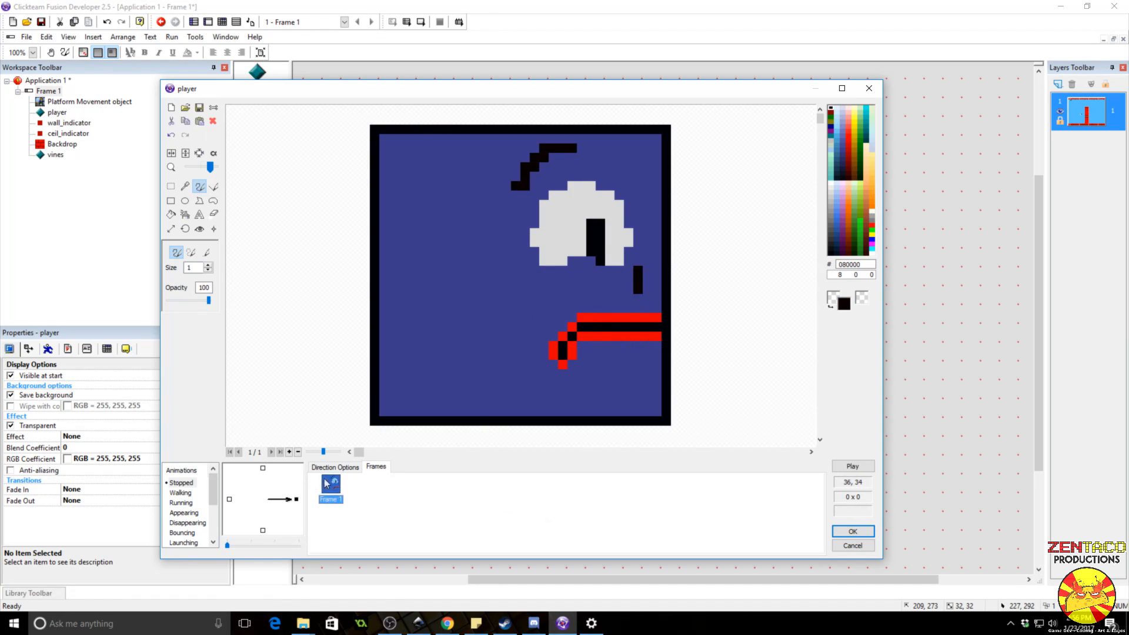
{"action": "left_click", "coordinate": [229, 500]}
{"action": "key", "text": "ctrl+v"}
{"action": "left_click", "coordinate": [177, 153]}
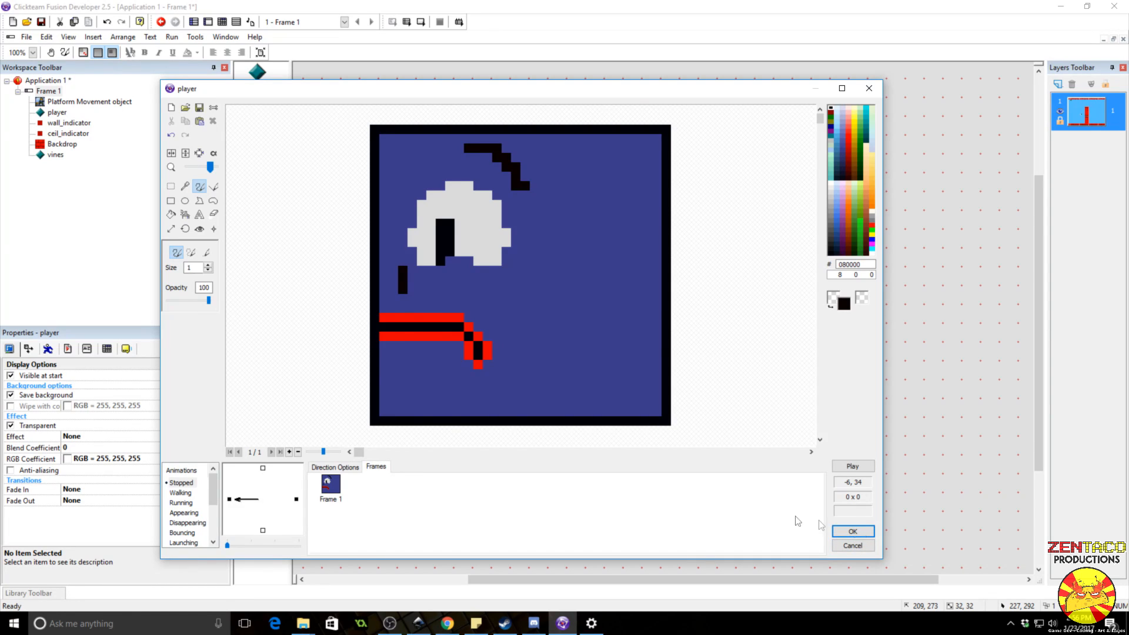
{"action": "left_click", "coordinate": [852, 532]}
- Move the player down to just above the brick floor in the frame's lower-left area
{"action": "left_click", "coordinate": [352, 360]}
{"action": "left_click_drag", "start_coordinate": [541, 347], "coordinate": [462, 407]}
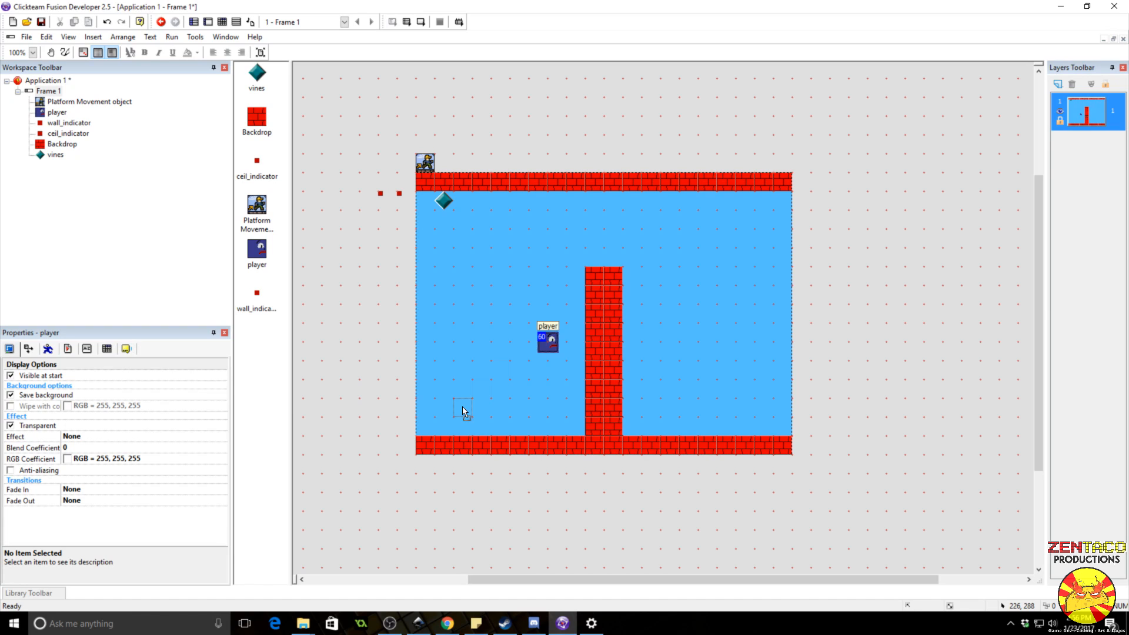
- Clear the vines image and draw a green 0F8B0B strip across the canvas's upper edge
{"action": "double_click", "coordinate": [446, 199]}
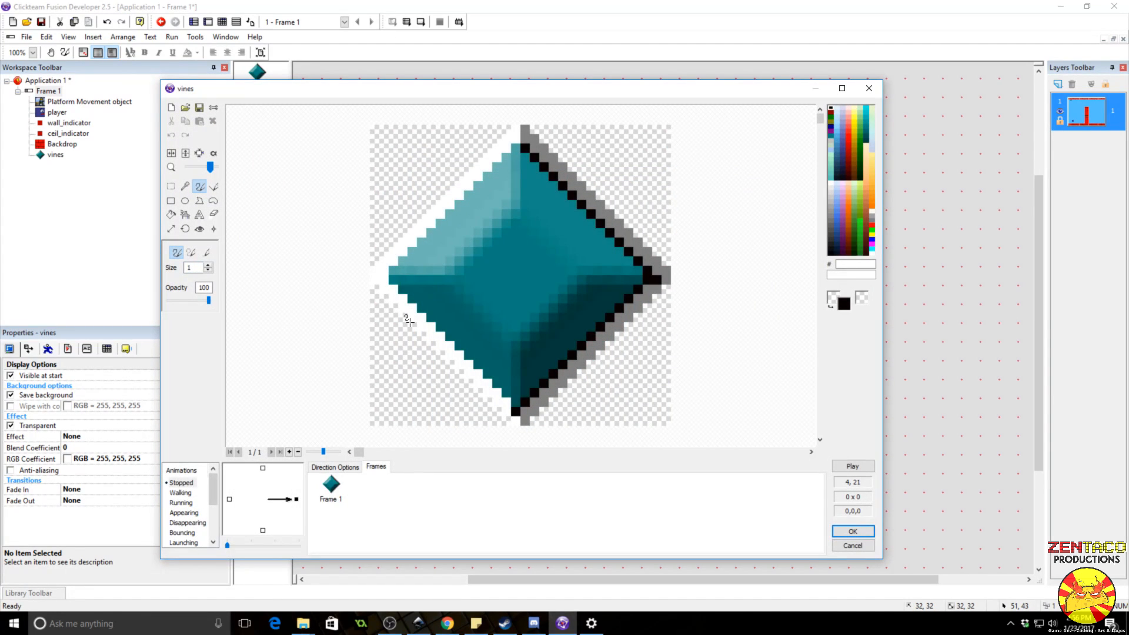
{"action": "key", "text": "Delete"}
{"action": "left_click", "coordinate": [860, 140]}
{"action": "left_click_drag", "start_coordinate": [360, 123], "coordinate": [671, 129]}
- Draw three wavy green vines with leaf clumps hanging from the strip, and accept the vines image
{"action": "left_click_drag", "start_coordinate": [438, 132], "coordinate": [424, 381]}
{"action": "left_click_drag", "start_coordinate": [516, 138], "coordinate": [506, 384]}
{"action": "left_click_drag", "start_coordinate": [609, 138], "coordinate": [610, 383]}
{"action": "mouse_move", "coordinate": [614, 307]}
{"action": "left_mouse_down"}
{"action": "mouse_move", "coordinate": [578, 327]}
{"action": "mouse_move", "coordinate": [630, 308]}
{"action": "left_mouse_up"}
{"action": "mouse_move", "coordinate": [516, 260]}
{"action": "left_mouse_down"}
{"action": "mouse_move", "coordinate": [536, 272]}
{"action": "mouse_move", "coordinate": [494, 257]}
{"action": "left_mouse_up"}
{"action": "left_click_drag", "start_coordinate": [420, 192], "coordinate": [440, 182]}
{"action": "mouse_move", "coordinate": [431, 383]}
{"action": "left_mouse_down"}
{"action": "mouse_move", "coordinate": [422, 368]}
{"action": "mouse_move", "coordinate": [402, 392]}
{"action": "left_mouse_up"}
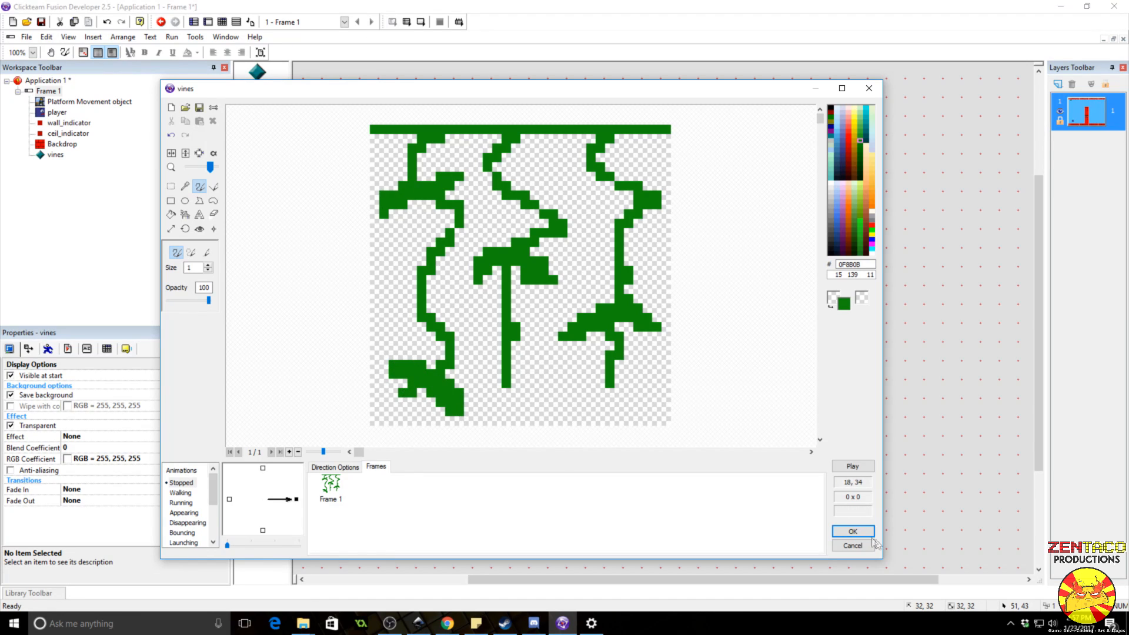
{"action": "left_click", "coordinate": [845, 532]}
{"action": "left_click", "coordinate": [486, 139]}
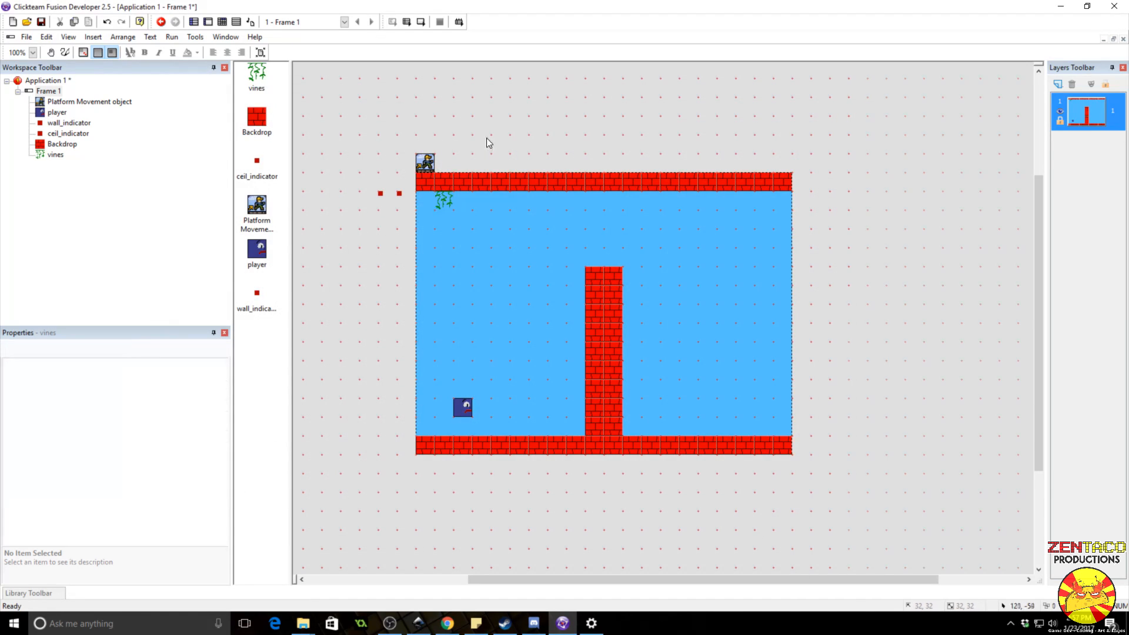
- Review the vines object's size, movement and runtime options
{"action": "left_click", "coordinate": [447, 206]}
{"action": "left_click", "coordinate": [28, 349]}
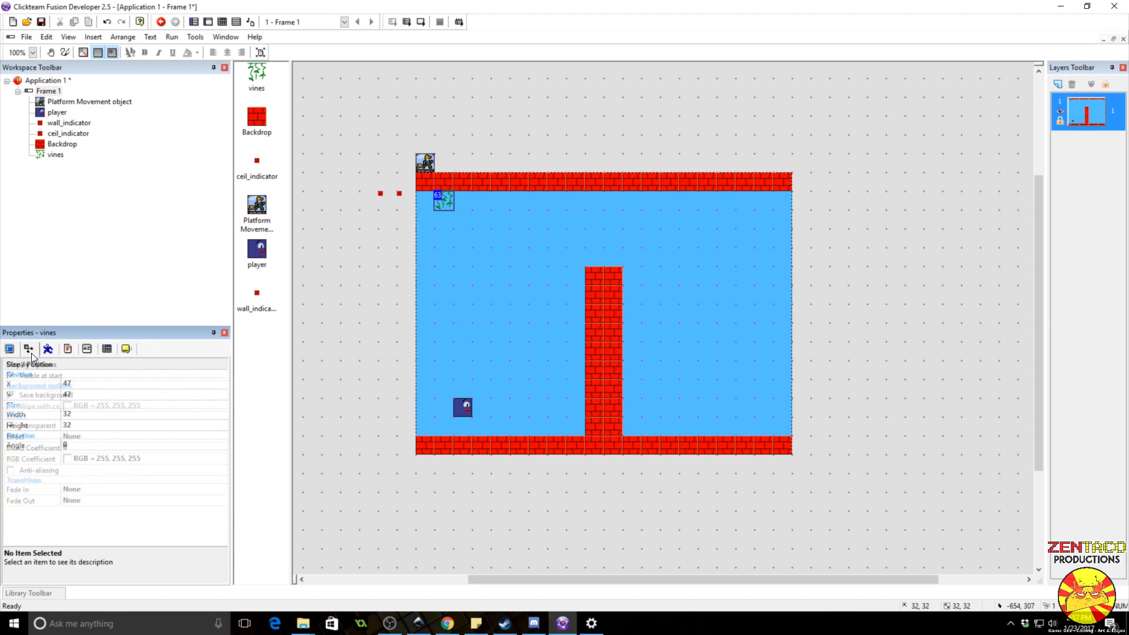
{"action": "left_click", "coordinate": [47, 348]}
{"action": "left_click", "coordinate": [67, 349]}
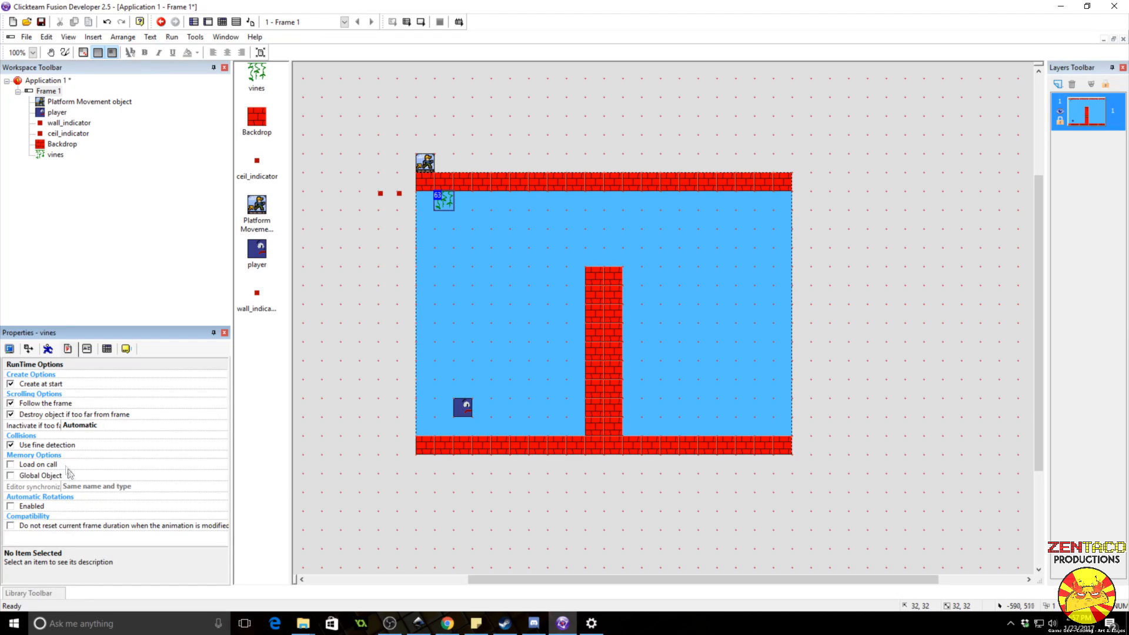
- Duplicate the vines into a row beneath the brick ceiling, from the frame's left edge to the brick pillar
{"action": "left_click", "coordinate": [356, 275]}
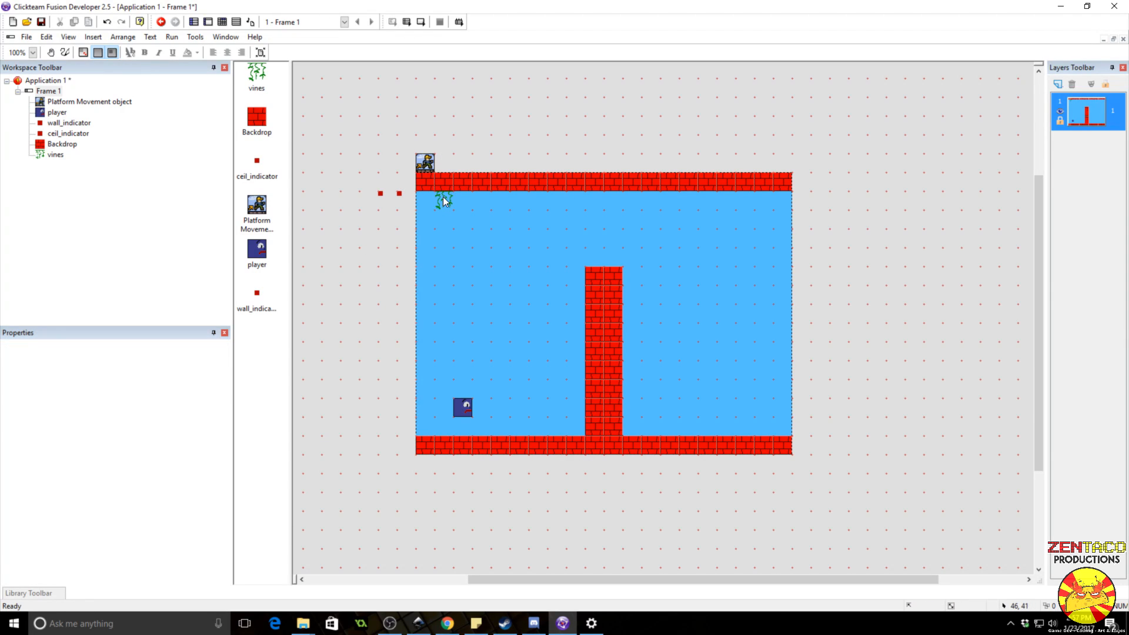
{"action": "left_click_drag", "start_coordinate": [445, 197], "coordinate": [479, 203], "text": "ctrl"}
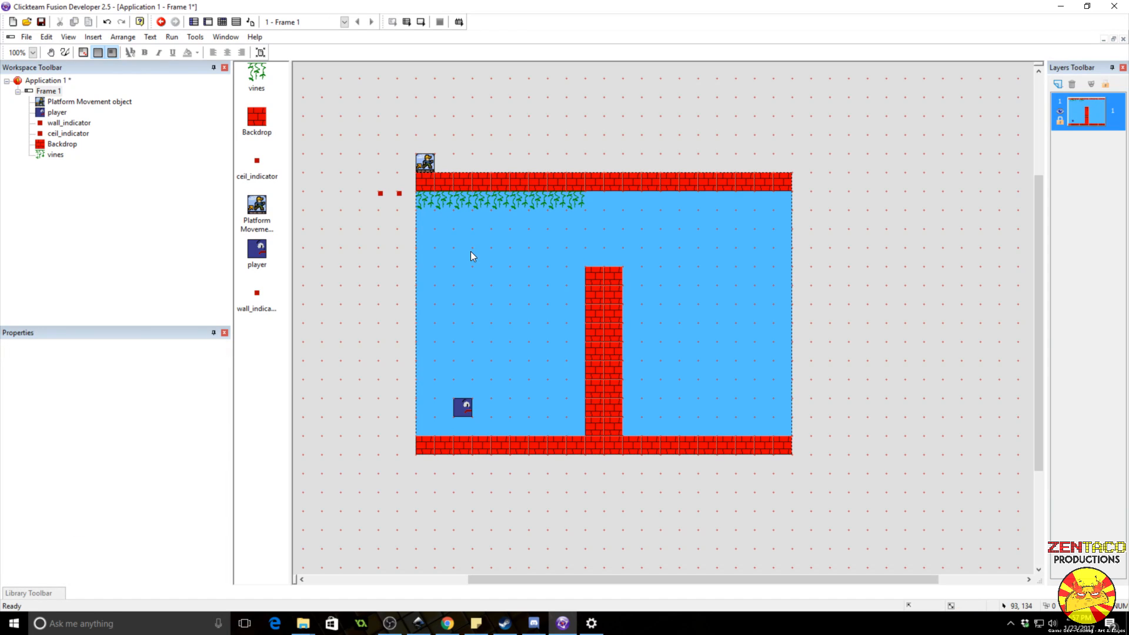
- Open Frame 1's event editor and add a Start of Frame event
{"action": "left_click", "coordinate": [223, 22]}
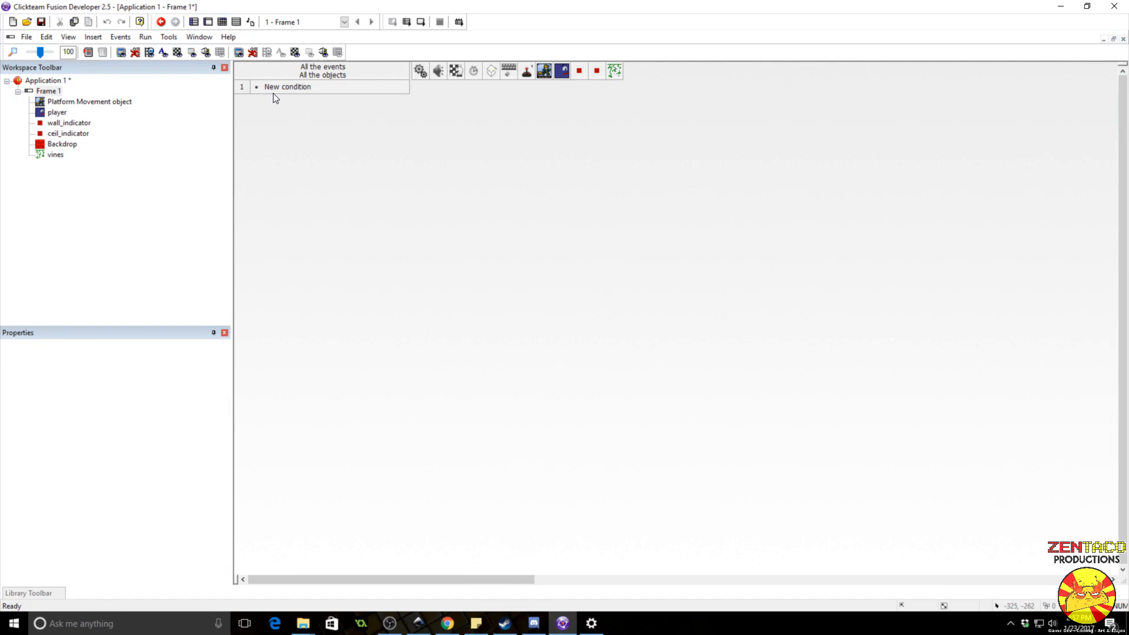
{"action": "double_click", "coordinate": [277, 87]}
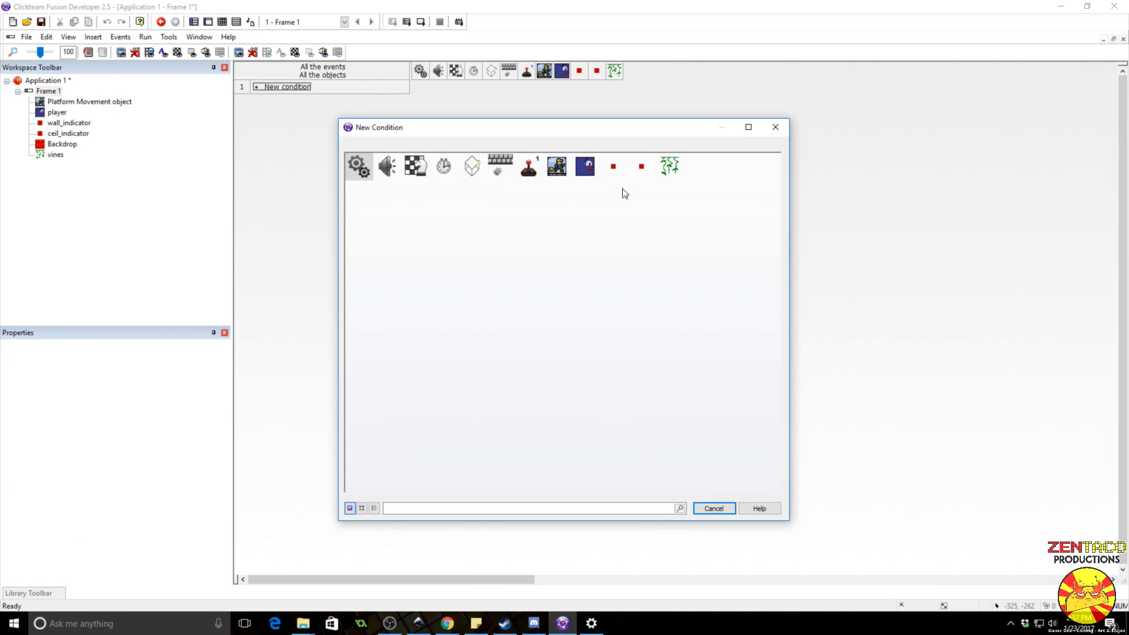
{"action": "left_click", "coordinate": [423, 167]}
{"action": "left_click", "coordinate": [464, 171]}
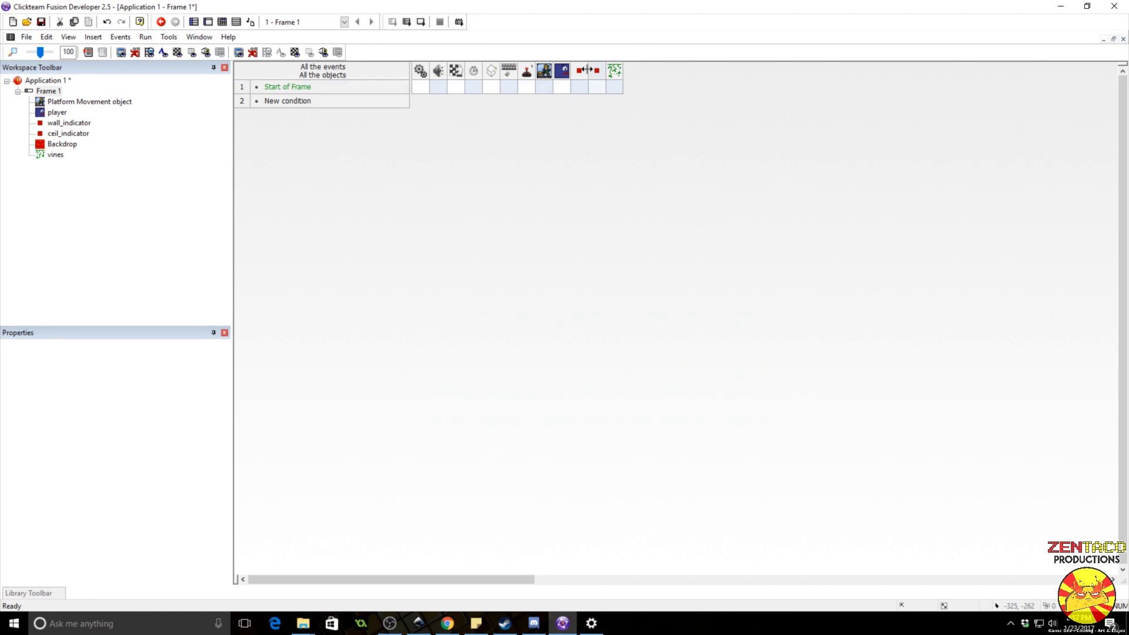
- Give the Start of Frame event a Platform Movement action that sets its object to the player
{"action": "left_click", "coordinate": [545, 88]}
{"action": "left_click", "coordinate": [581, 136]}
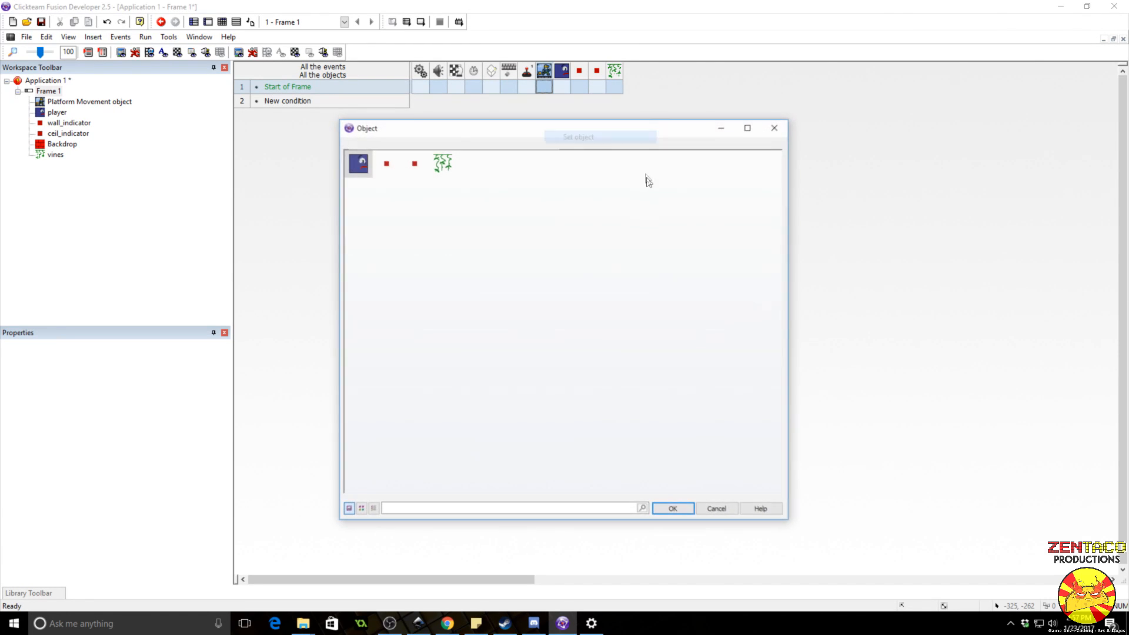
{"action": "double_click", "coordinate": [358, 163]}
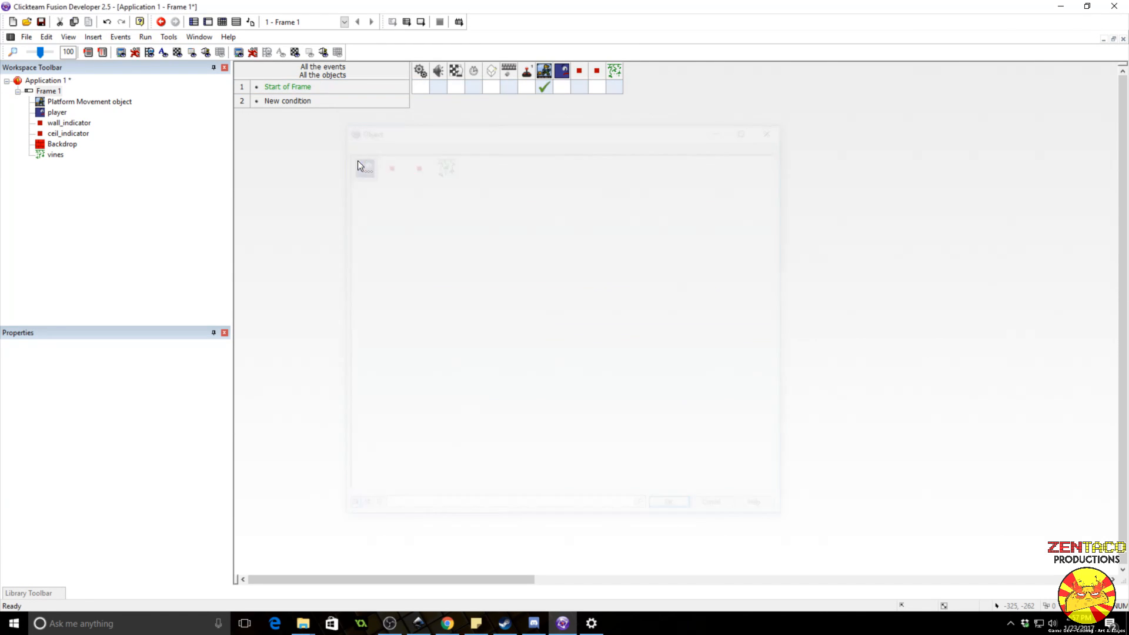
- Add an event that repeats while the Right Arrow key is pressed
{"action": "double_click", "coordinate": [293, 101]}
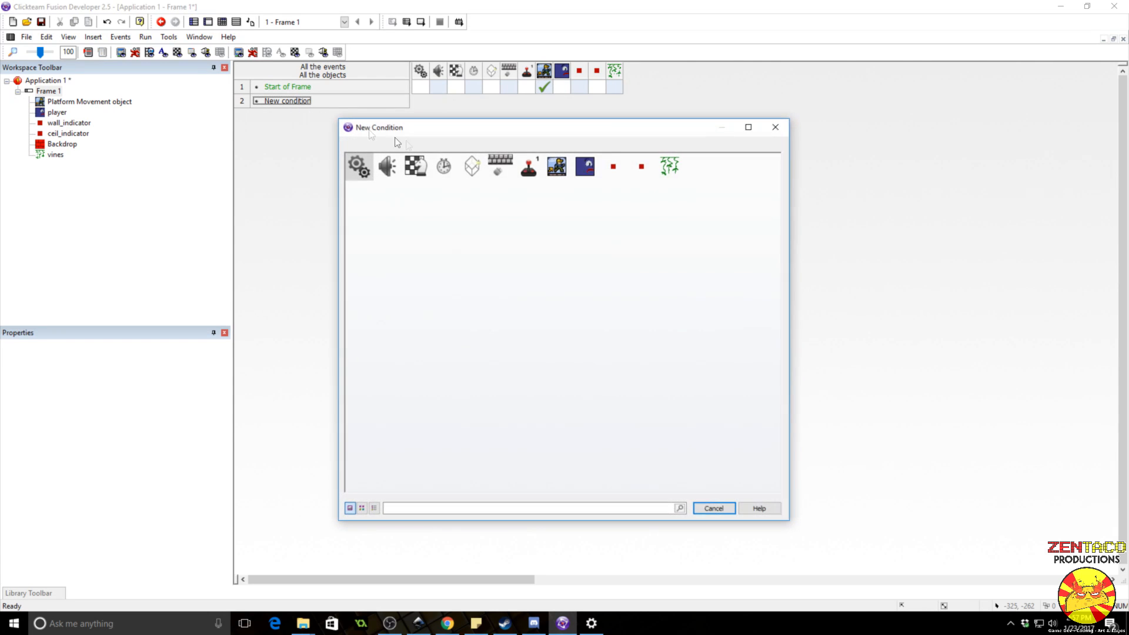
{"action": "left_click", "coordinate": [500, 166]}
{"action": "mouse_move", "coordinate": [534, 167]}
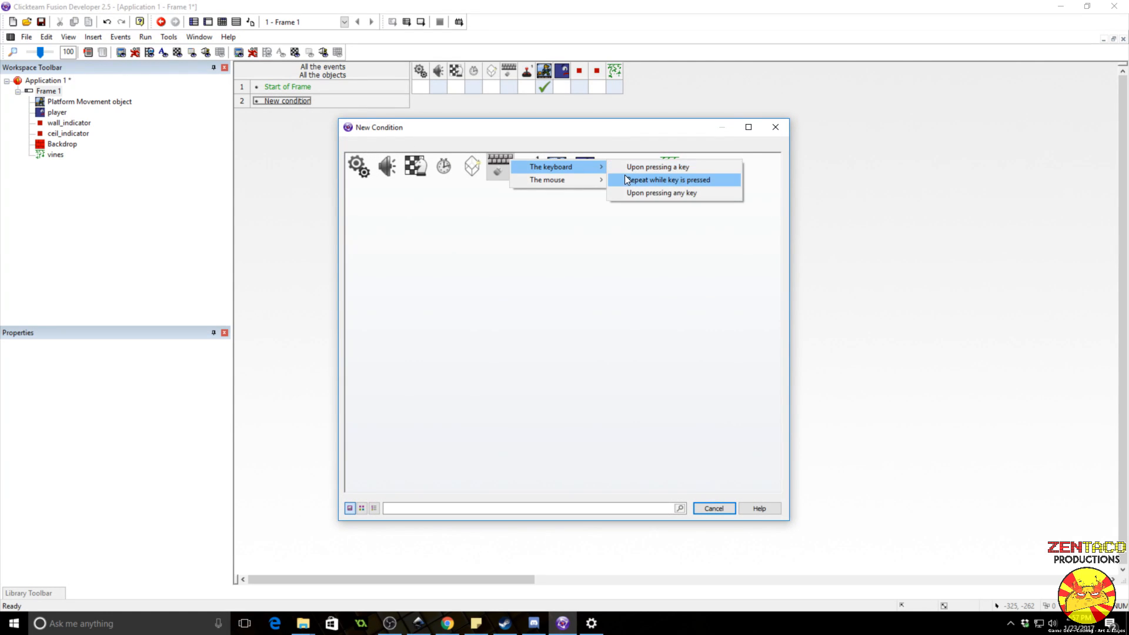
{"action": "left_click", "coordinate": [625, 176]}
{"action": "key", "text": "Right"}
- Duplicate the Right Arrow event and assign the copy to the Left Arrow key
{"action": "left_click", "coordinate": [240, 104]}
{"action": "key", "text": "ctrl+c"}
{"action": "key", "text": "ctrl+v"}
{"action": "key", "text": "Left"}
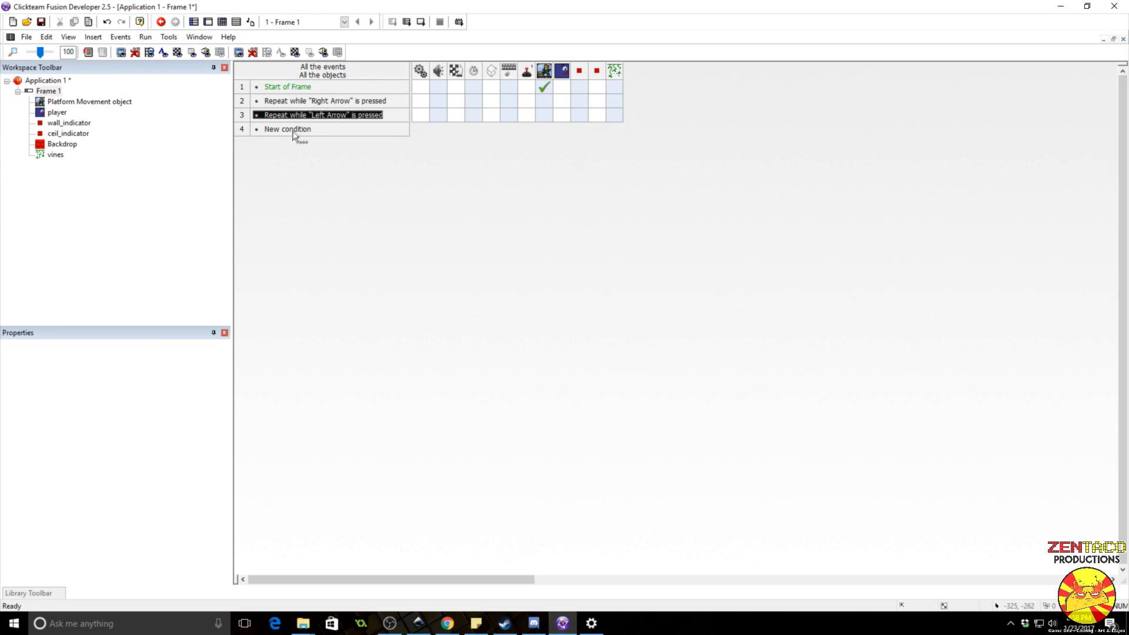
- Add an event combining the Platform Movement condition Object is standing on ground with Upon pressing "X"
{"action": "double_click", "coordinate": [291, 130]}
{"action": "left_click", "coordinate": [556, 167]}
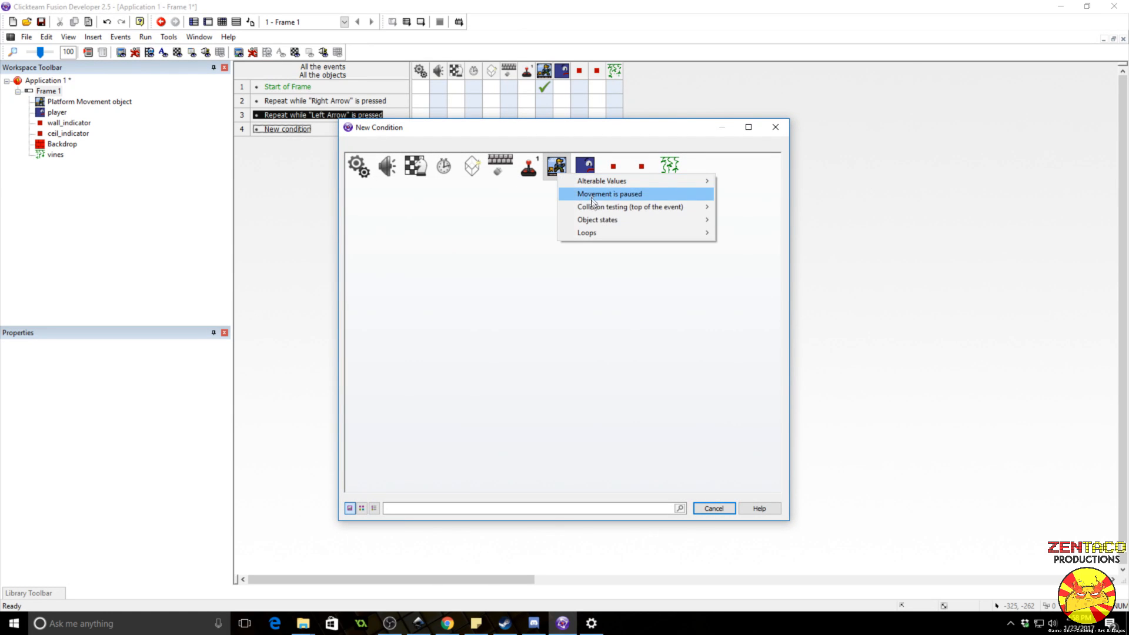
{"action": "mouse_move", "coordinate": [601, 221]}
{"action": "left_click", "coordinate": [769, 221]}
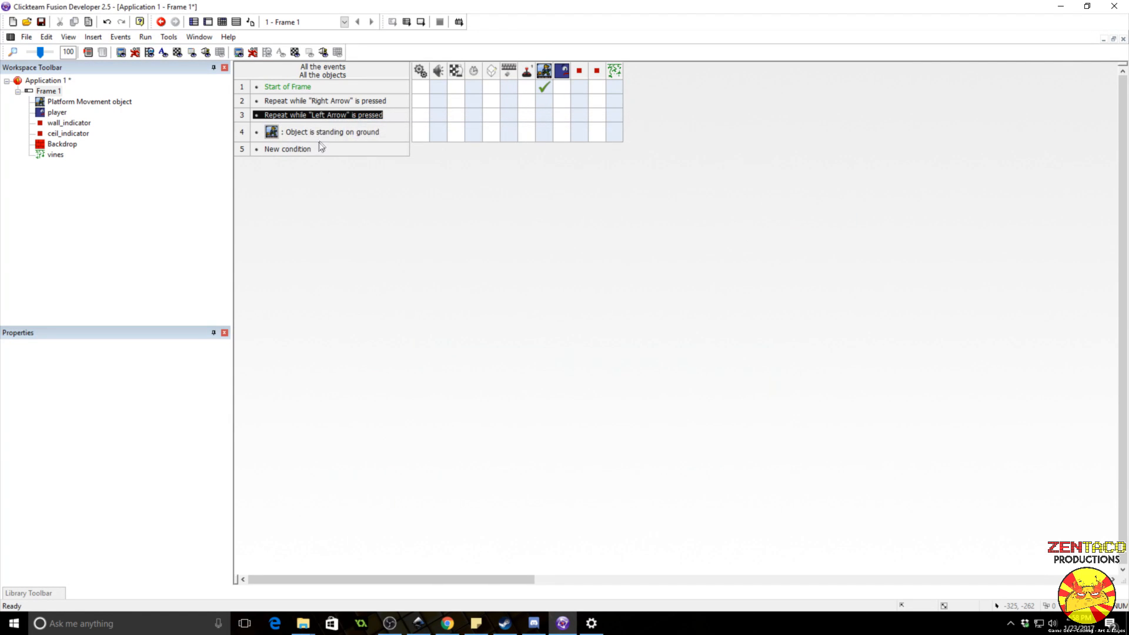
{"action": "right_click", "coordinate": [326, 131]}
{"action": "left_click", "coordinate": [353, 157]}
{"action": "left_click", "coordinate": [498, 167]}
{"action": "mouse_move", "coordinate": [525, 171]}
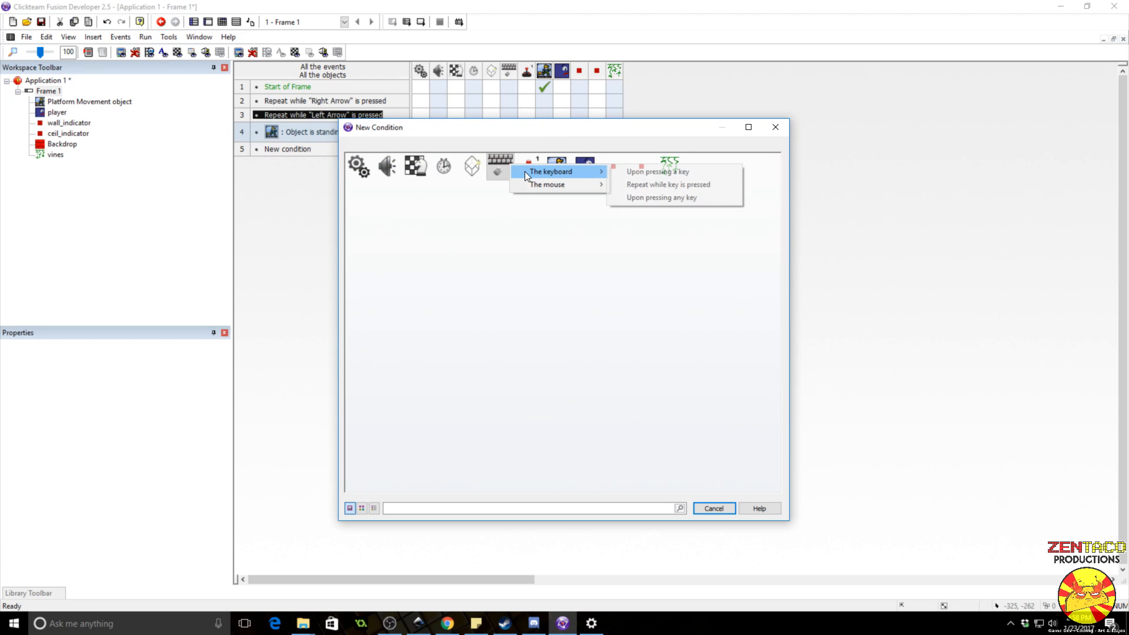
{"action": "left_click", "coordinate": [658, 175]}
{"action": "key", "text": "x"}
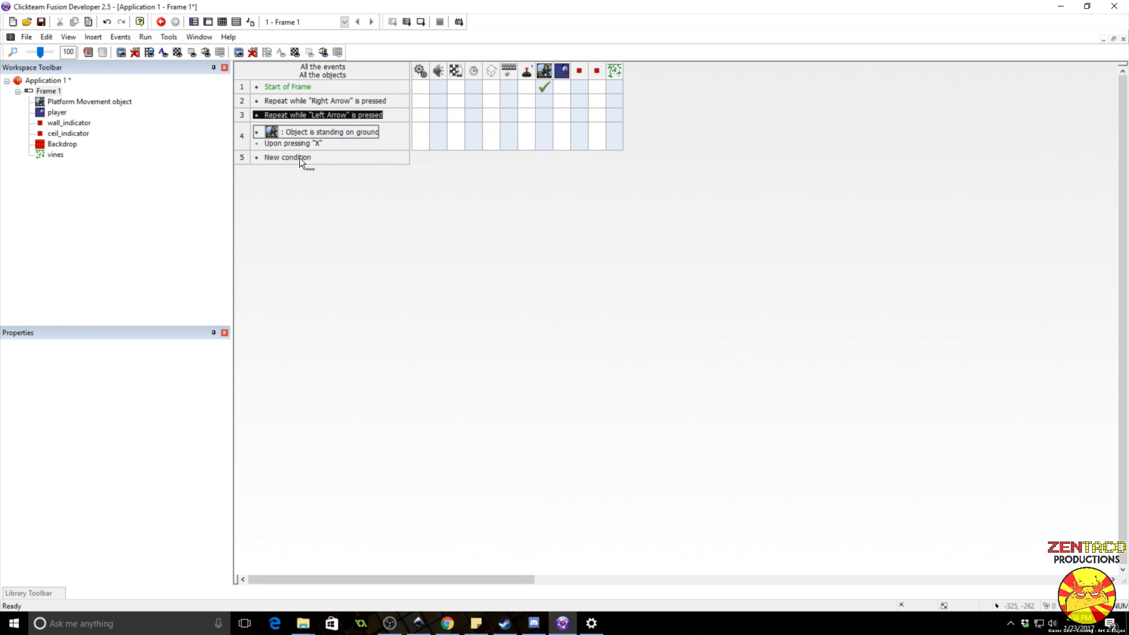
- Add an event combining the Platform Movement condition Object is jumping with Repeat while "X" is pressed
{"action": "double_click", "coordinate": [299, 157]}
{"action": "left_click", "coordinate": [557, 166]}
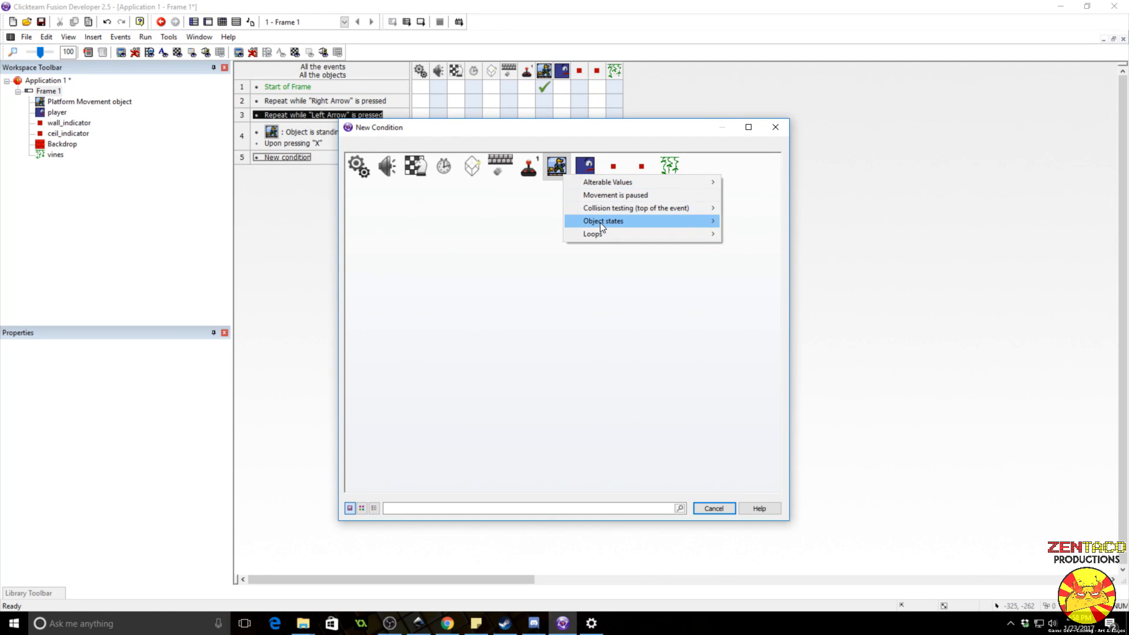
{"action": "mouse_move", "coordinate": [600, 222]}
{"action": "left_click", "coordinate": [778, 231]}
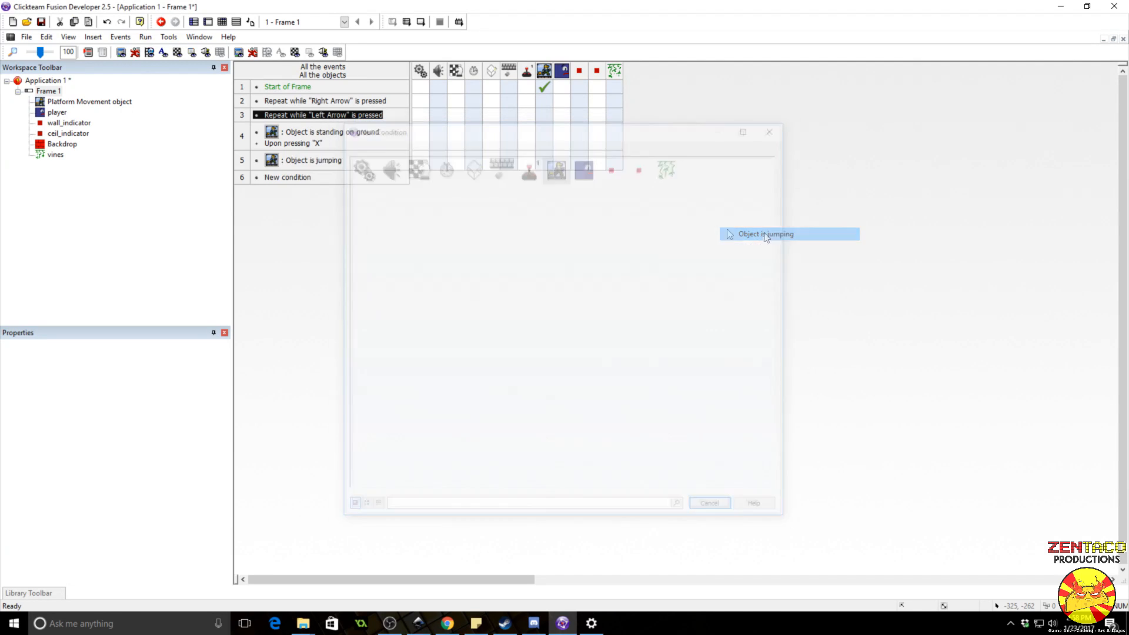
{"action": "right_click", "coordinate": [339, 165]}
{"action": "left_click", "coordinate": [370, 196]}
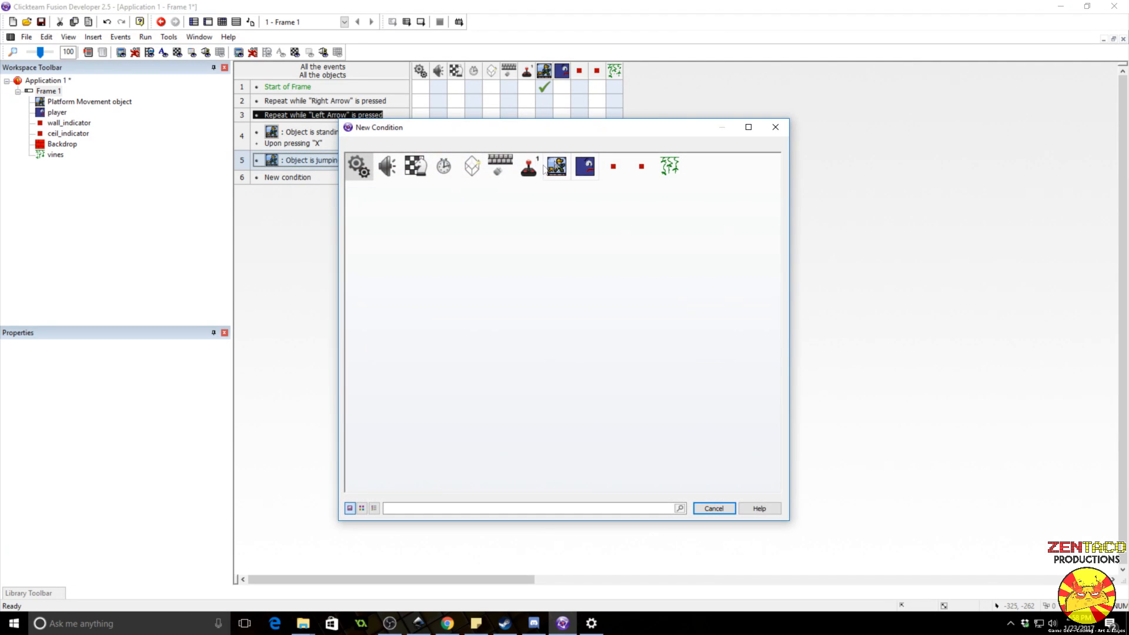
{"action": "left_click", "coordinate": [503, 167]}
{"action": "mouse_move", "coordinate": [528, 172]}
{"action": "left_click", "coordinate": [648, 186]}
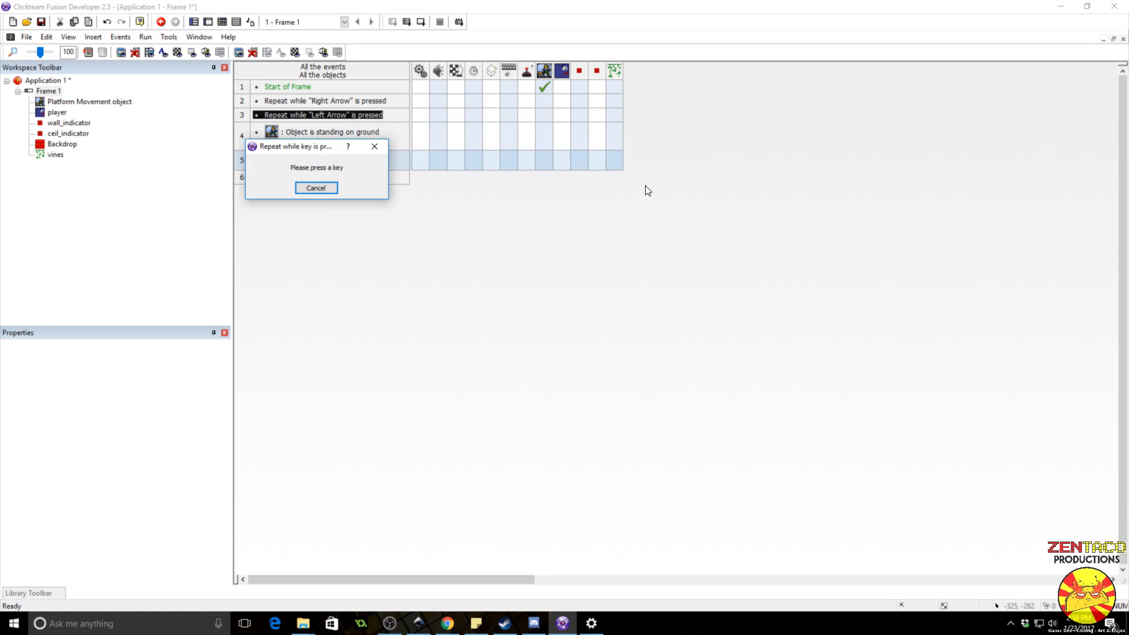
{"action": "key", "text": "x"}
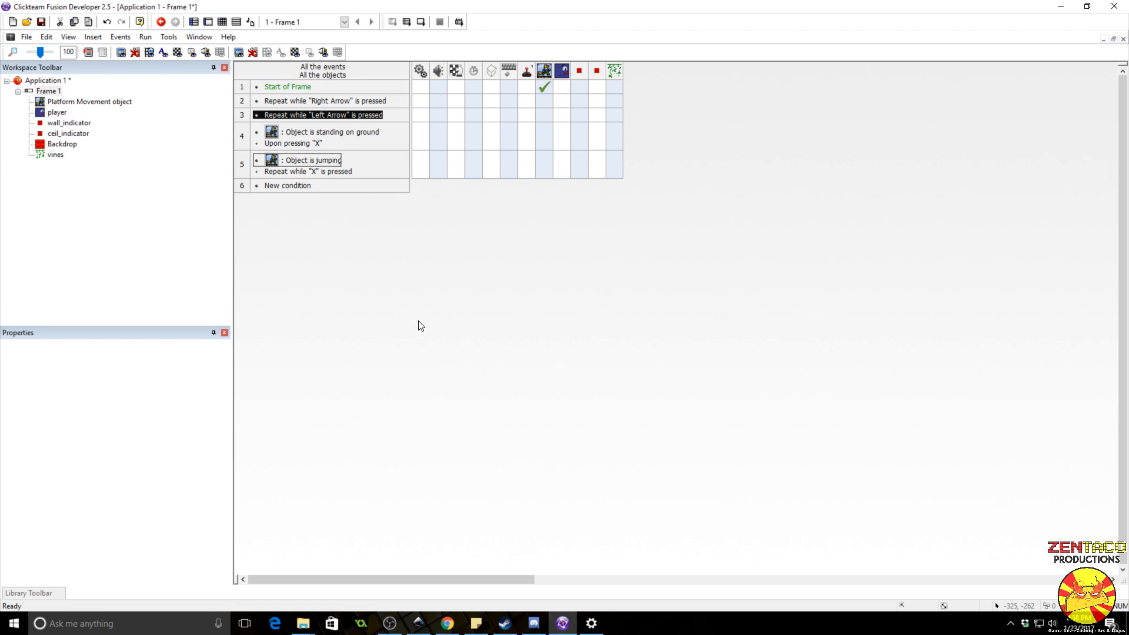
- Give the Right Arrow and Left Arrow events the Platform Movement actions User is holding right input key and User is holding left input key, respectively
{"action": "left_click", "coordinate": [396, 344]}
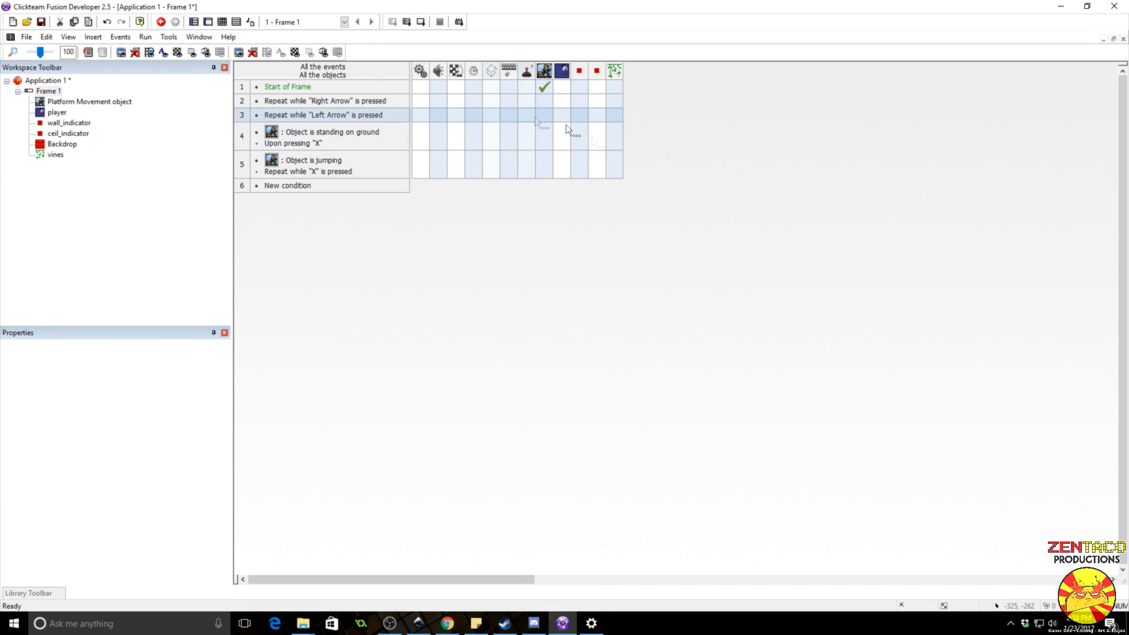
{"action": "right_click", "coordinate": [545, 104]}
{"action": "mouse_move", "coordinate": [601, 212]}
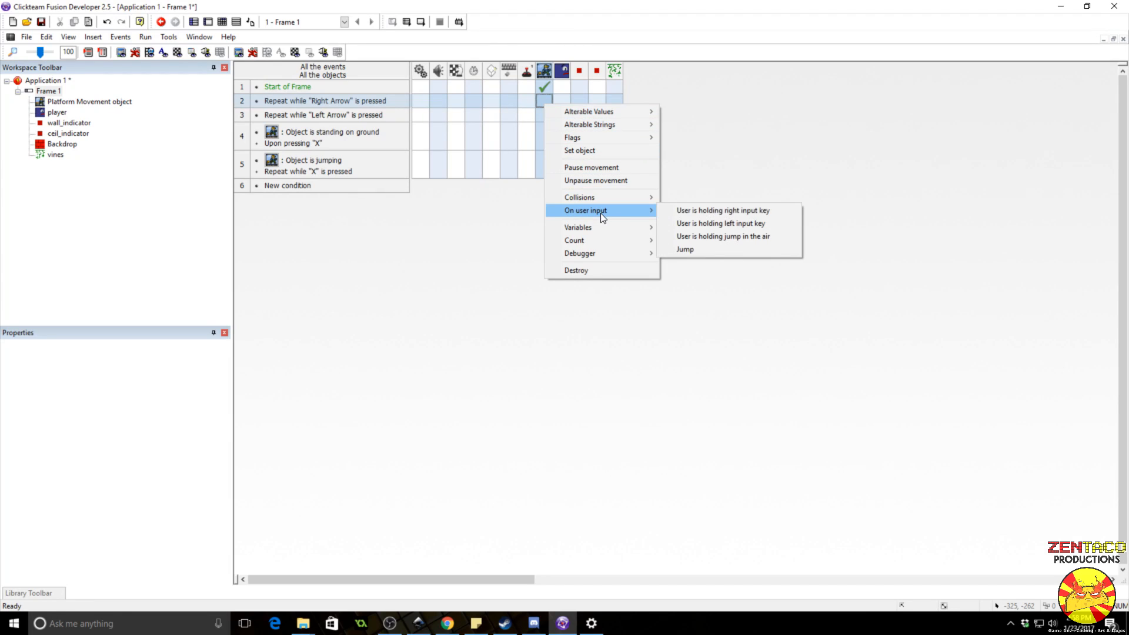
{"action": "left_click", "coordinate": [725, 212]}
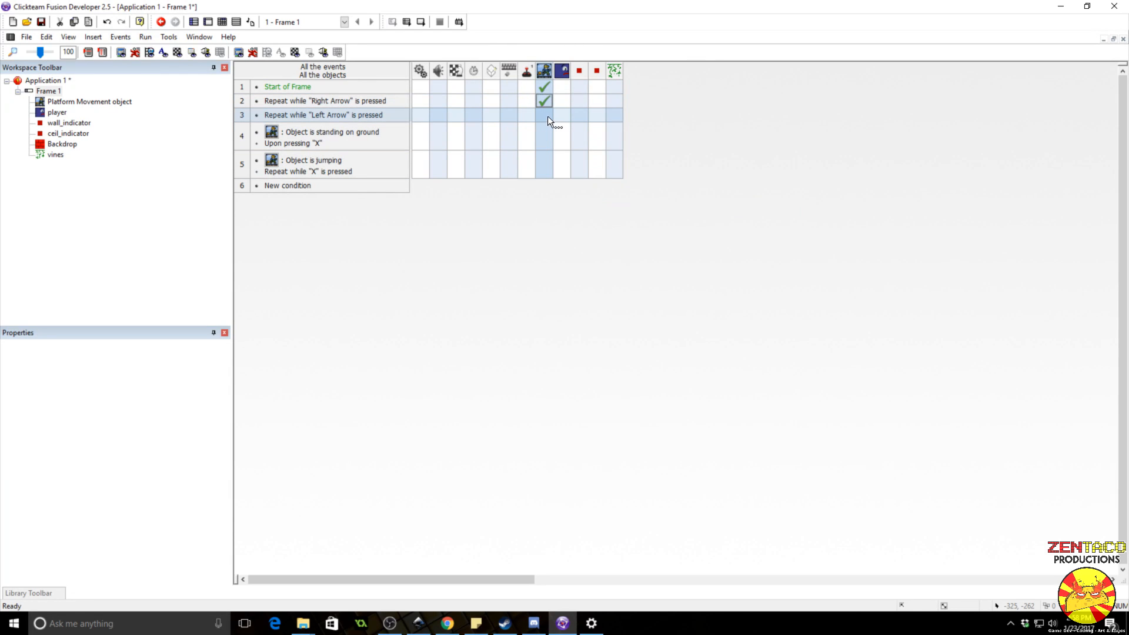
{"action": "right_click", "coordinate": [547, 115]}
{"action": "mouse_move", "coordinate": [605, 222]}
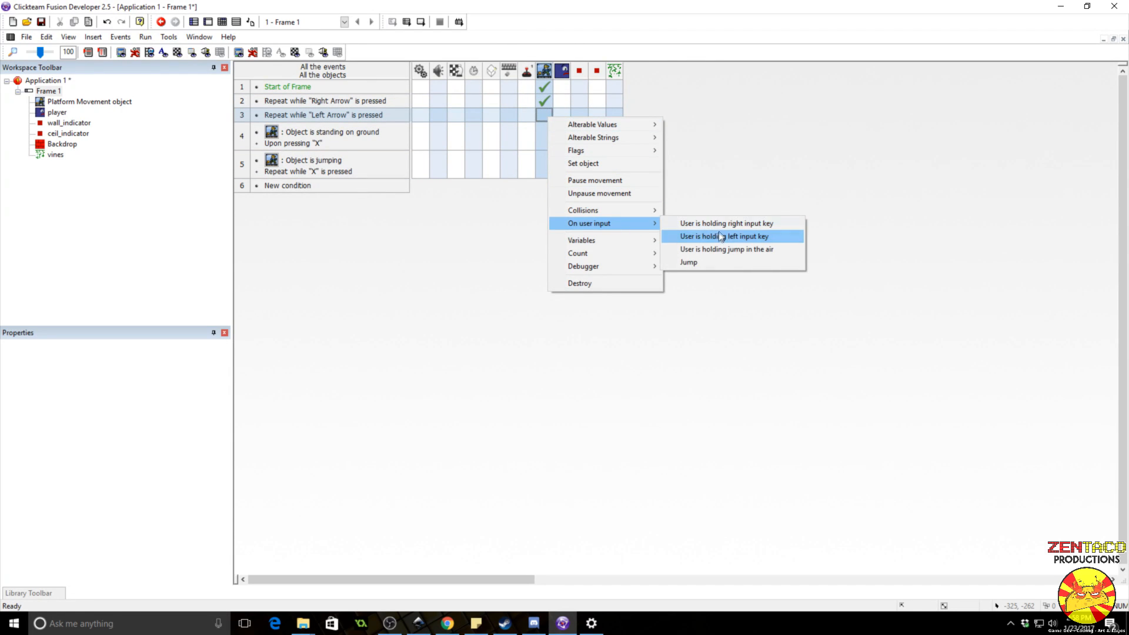
{"action": "left_click", "coordinate": [717, 234]}
- Assign the Platform Movement action Jump to the standing-on-ground event and User is holding jump in the air to the jumping event
{"action": "right_click", "coordinate": [544, 137]}
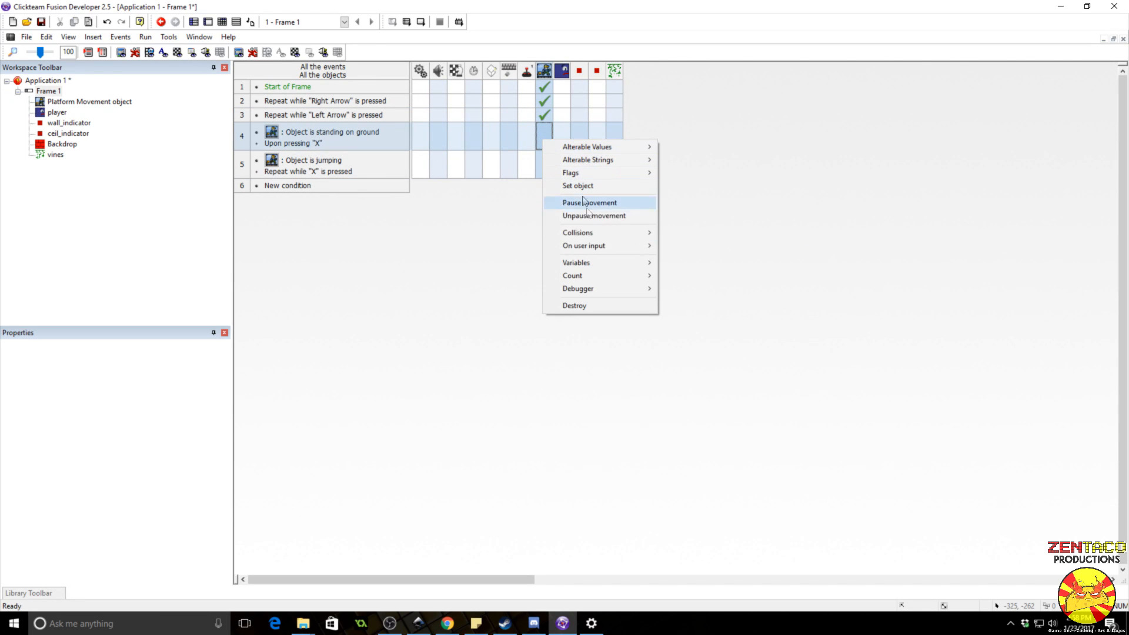
{"action": "mouse_move", "coordinate": [606, 249]}
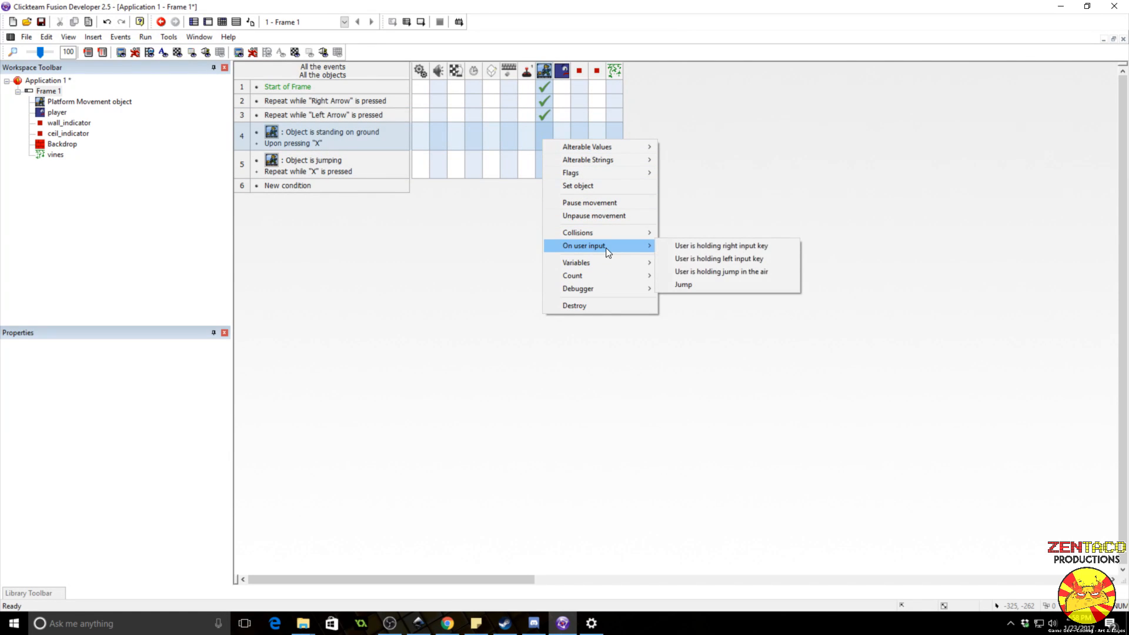
{"action": "left_click", "coordinate": [721, 283]}
{"action": "right_click", "coordinate": [543, 169]}
{"action": "mouse_move", "coordinate": [609, 277]}
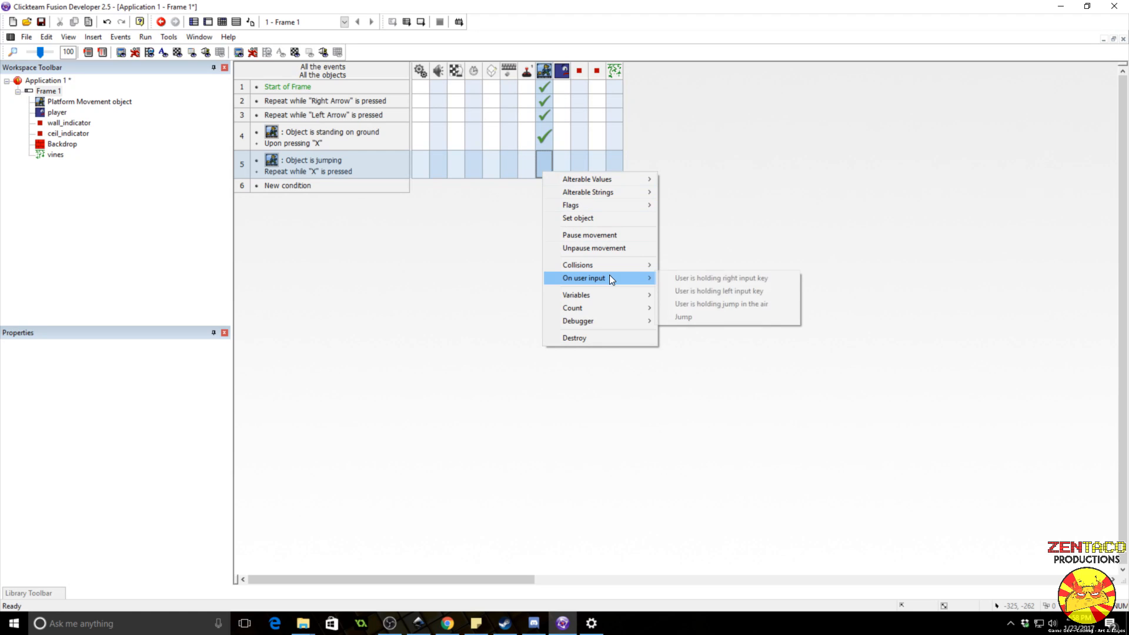
{"action": "left_click", "coordinate": [714, 305]}
- Add an event combining the Platform Movement condition Test for obstacle overlap with the player overlapping a backdrop
{"action": "double_click", "coordinate": [290, 186]}
{"action": "left_click", "coordinate": [563, 173]}
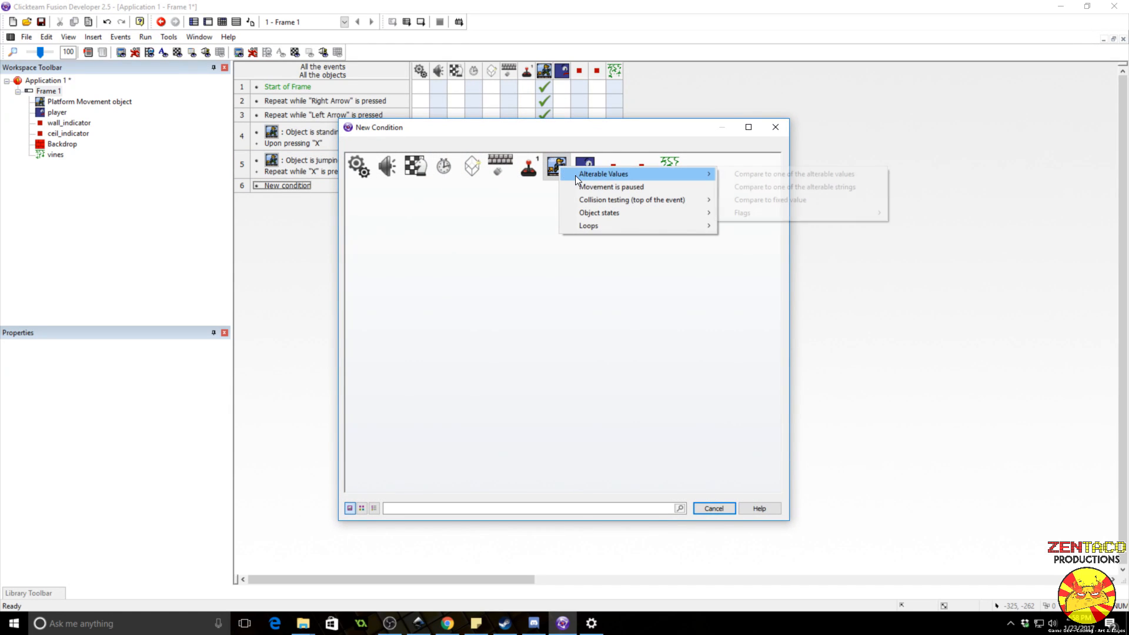
{"action": "mouse_move", "coordinate": [601, 212]}
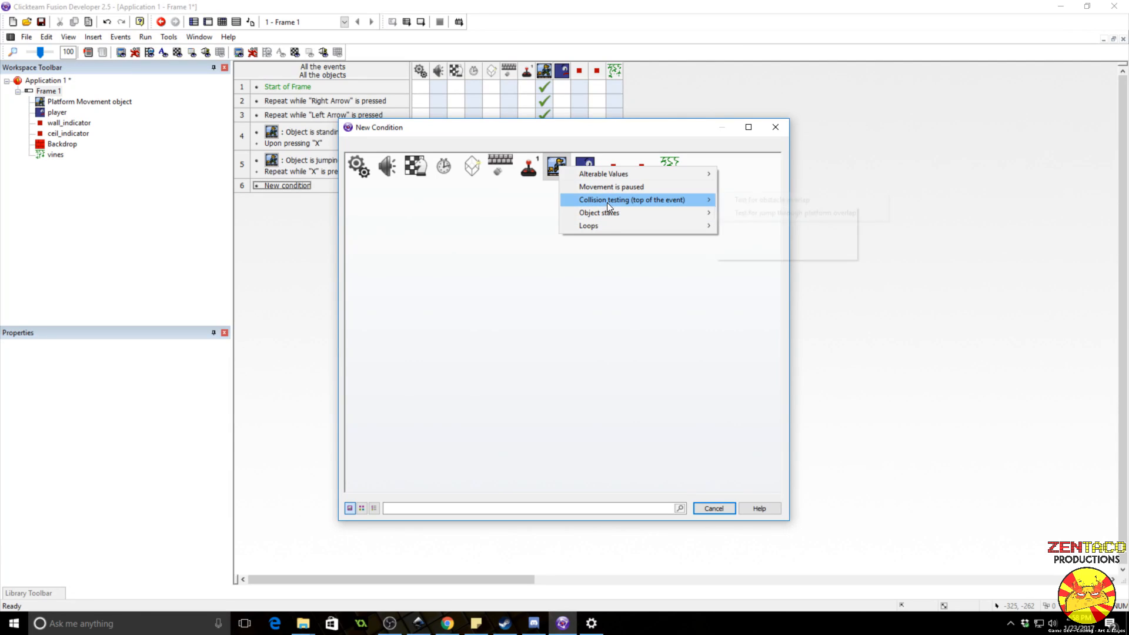
{"action": "left_click", "coordinate": [727, 201]}
{"action": "left_click", "coordinate": [361, 194]}
{"action": "right_click", "coordinate": [359, 195]}
{"action": "left_click", "coordinate": [396, 225]}
{"action": "left_click", "coordinate": [586, 167]}
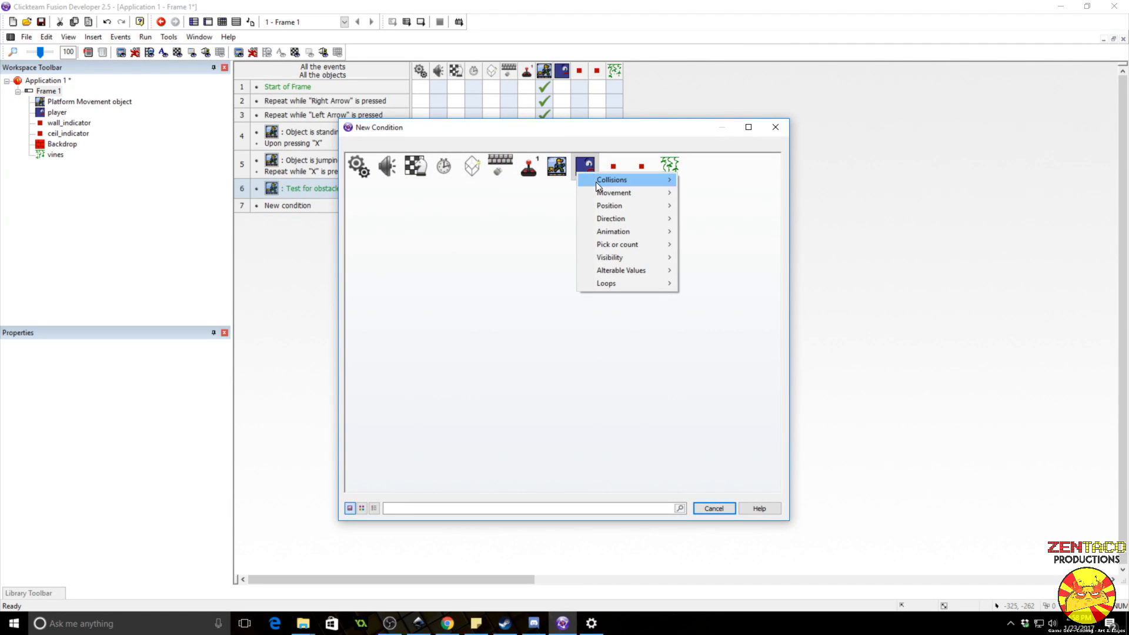
{"action": "mouse_move", "coordinate": [611, 180]}
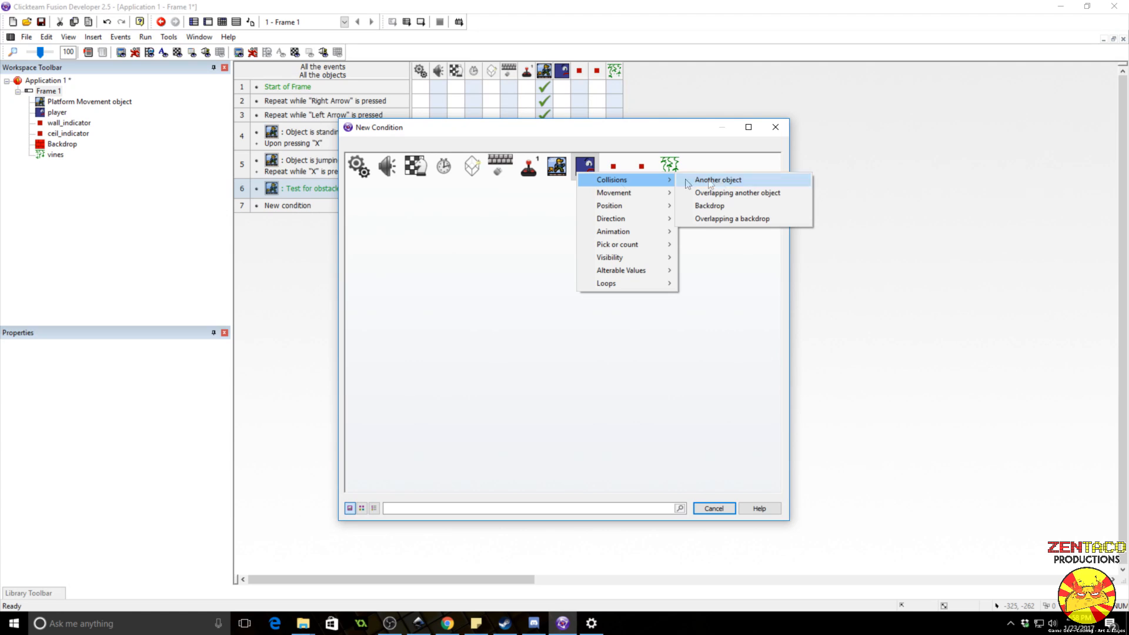
{"action": "left_click", "coordinate": [727, 218]}
- Give the obstacle overlap event the Platform Movement action Object does overlap with an obstacle
{"action": "right_click", "coordinate": [548, 201]}
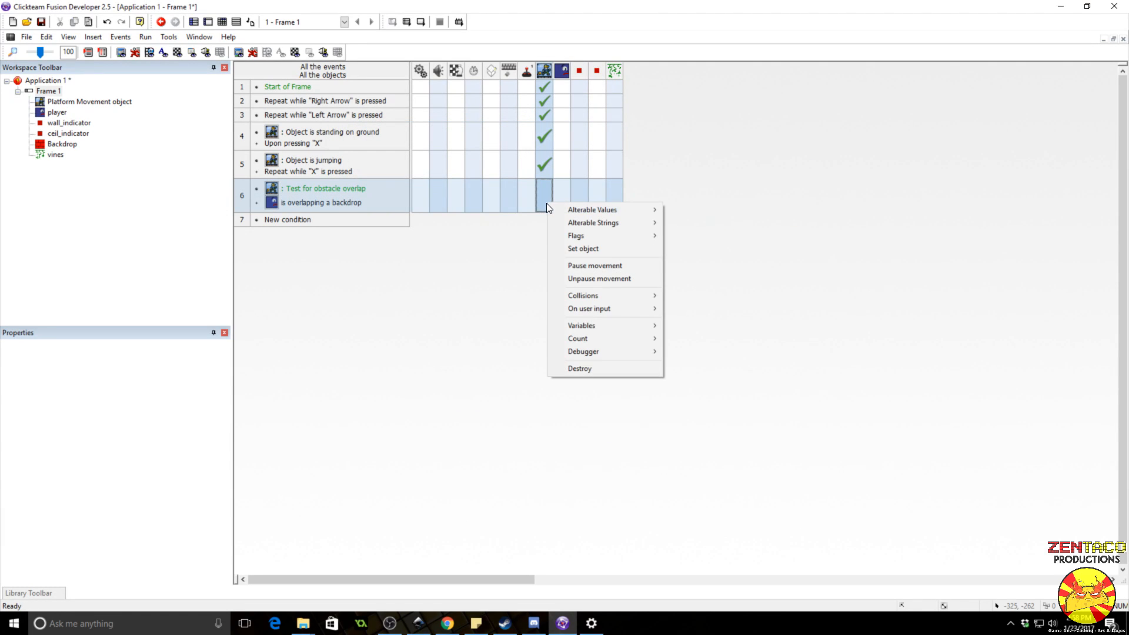
{"action": "mouse_move", "coordinate": [593, 297]}
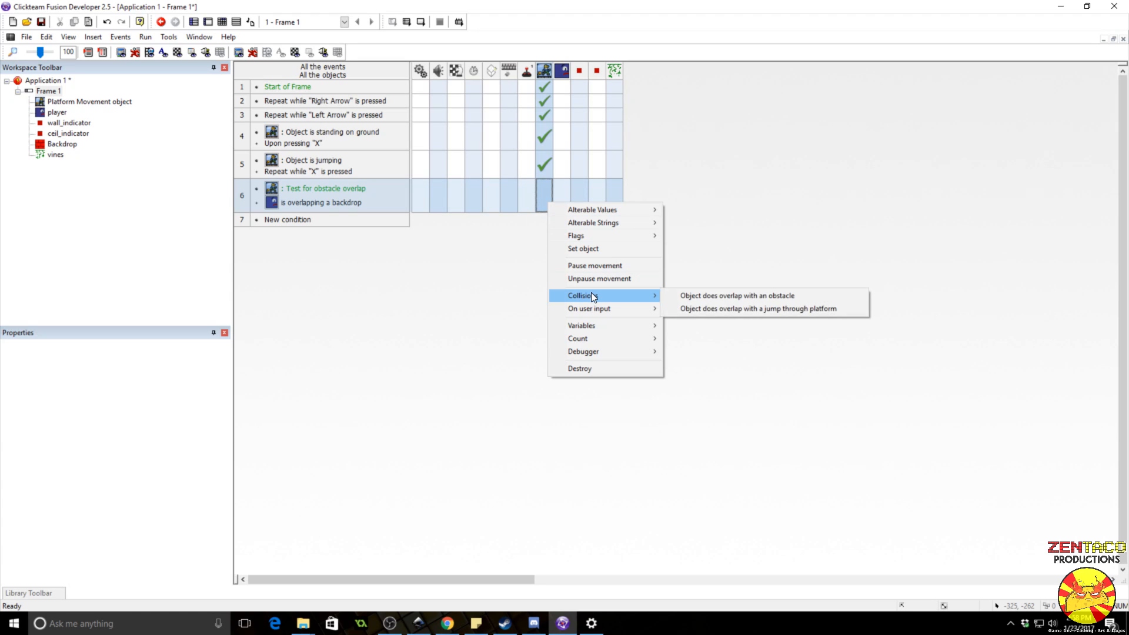
{"action": "left_click", "coordinate": [725, 296]}
- Run the frame, test the player's walking in both directions and jumping, and close the test window
{"action": "left_click", "coordinate": [145, 37]}
{"action": "left_click", "coordinate": [158, 69]}
{"action": "key", "text": "Right"}
{"action": "key", "text": "x"}
{"action": "key", "text": "x"}
{"action": "key", "text": "Left"}
{"action": "key", "text": "x"}
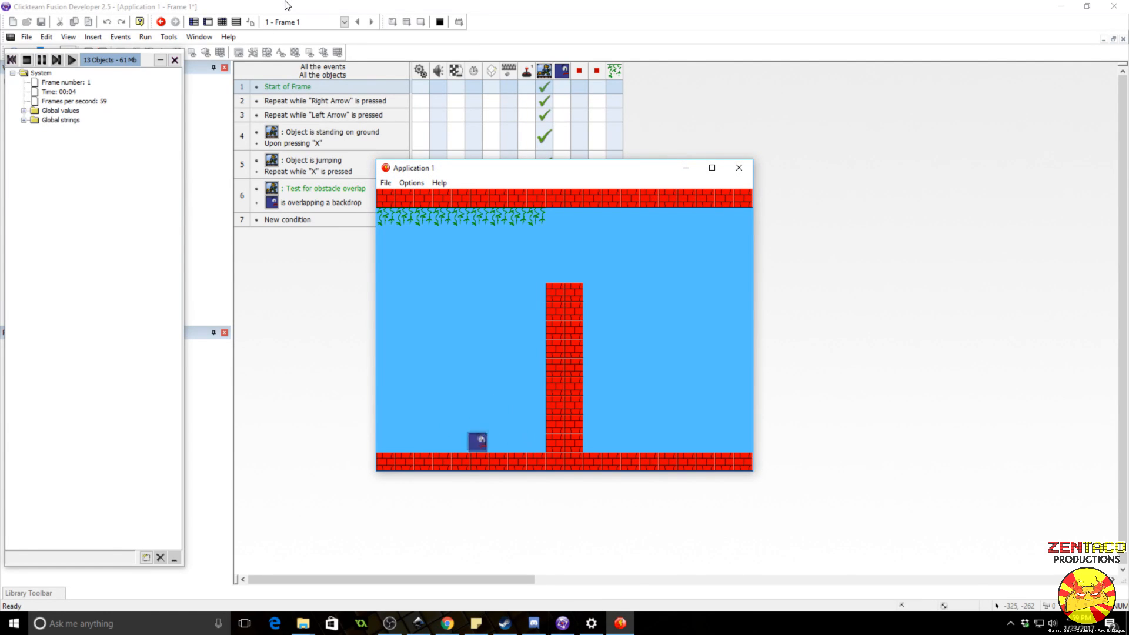
{"action": "key", "text": "x"}
{"action": "key", "text": "Right"}
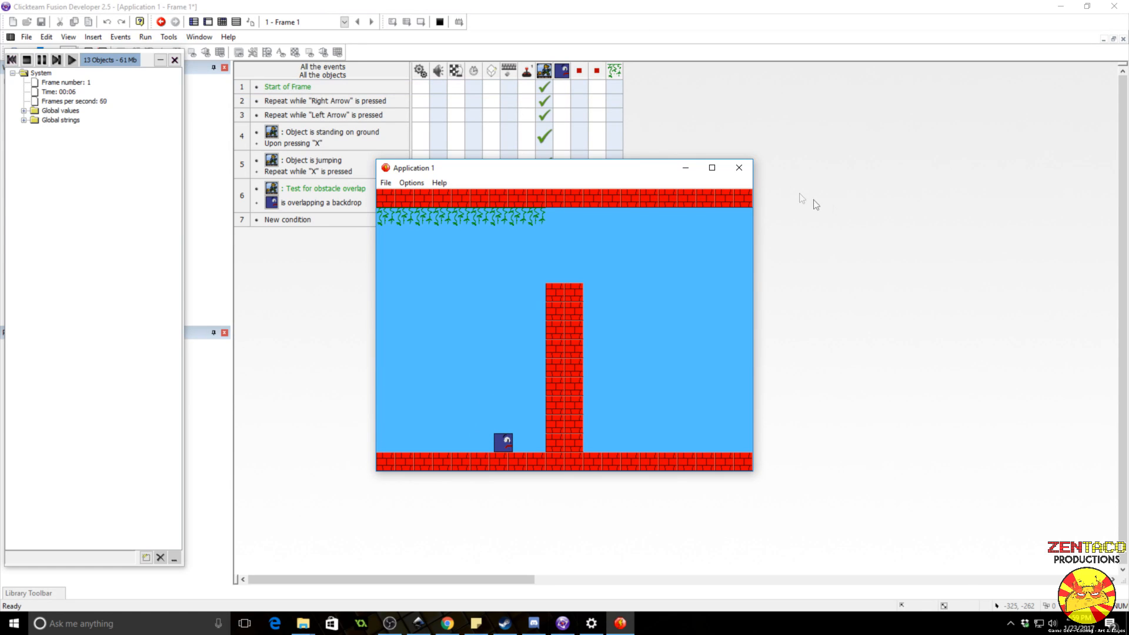
{"action": "left_click", "coordinate": [739, 168]}
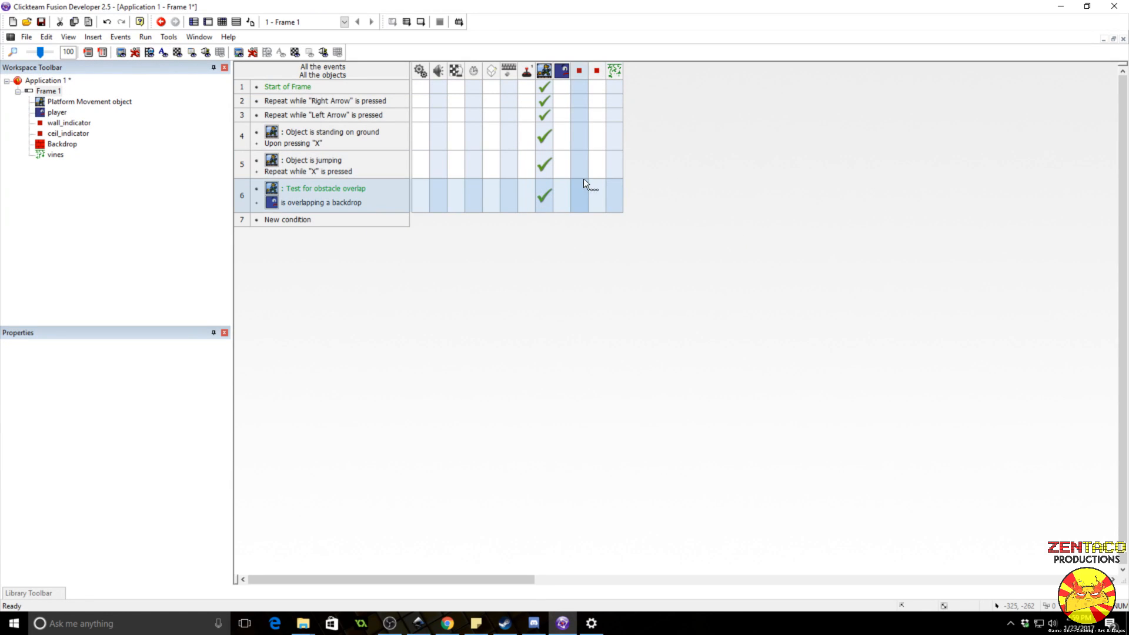
- Add an action to the Right Arrow event that sets the player's direction to 0, facing right
{"action": "left_click", "coordinate": [559, 100]}
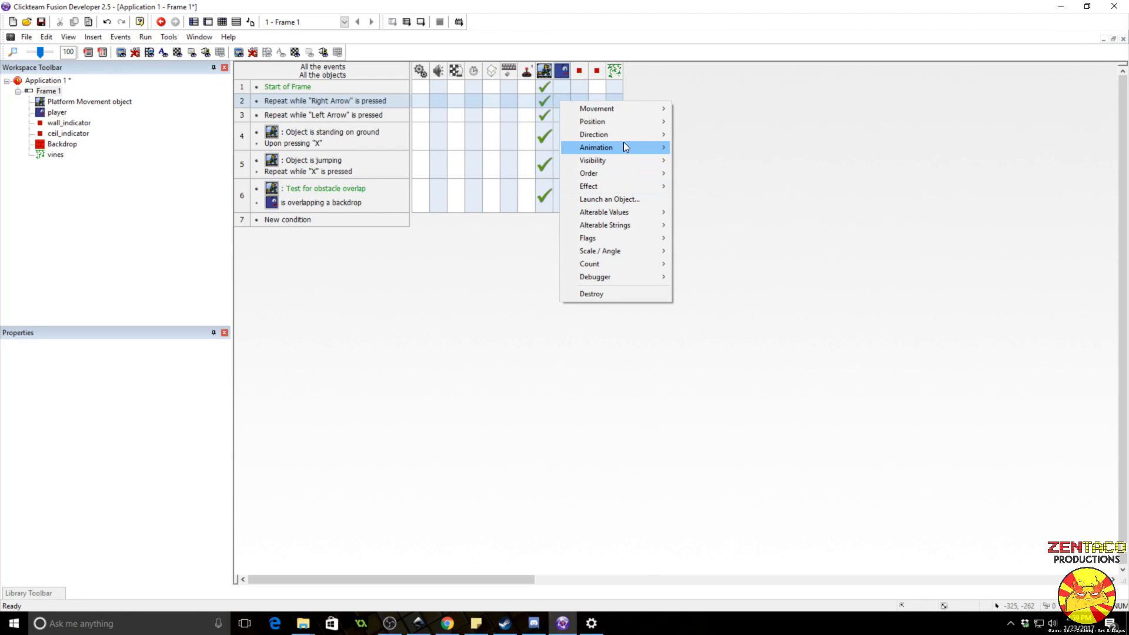
{"action": "left_click", "coordinate": [706, 134]}
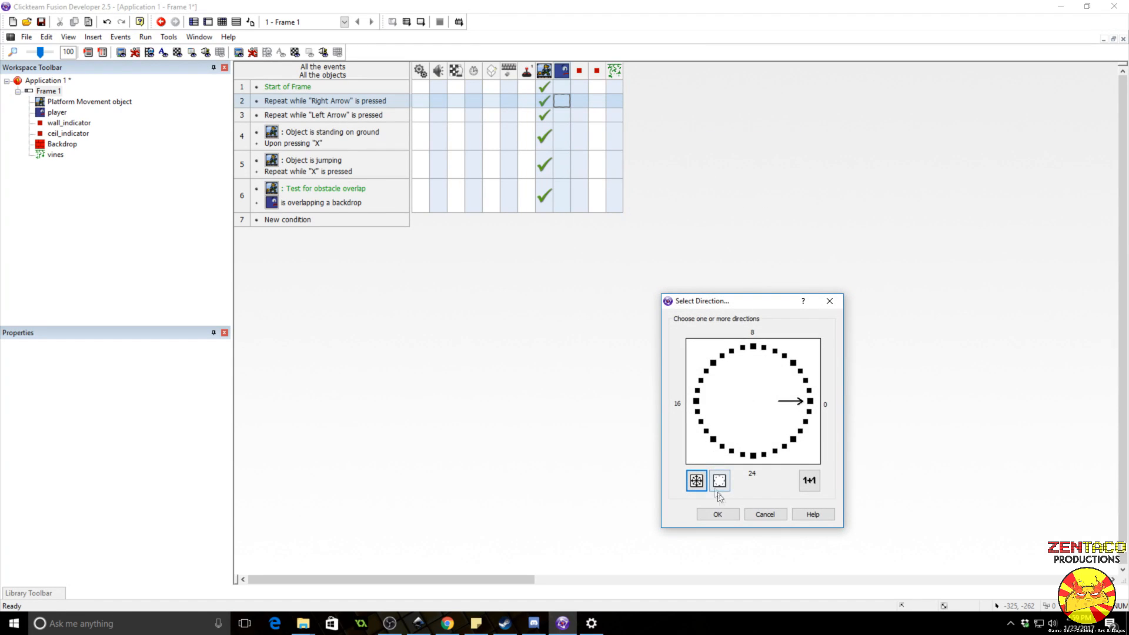
{"action": "left_click", "coordinate": [718, 515]}
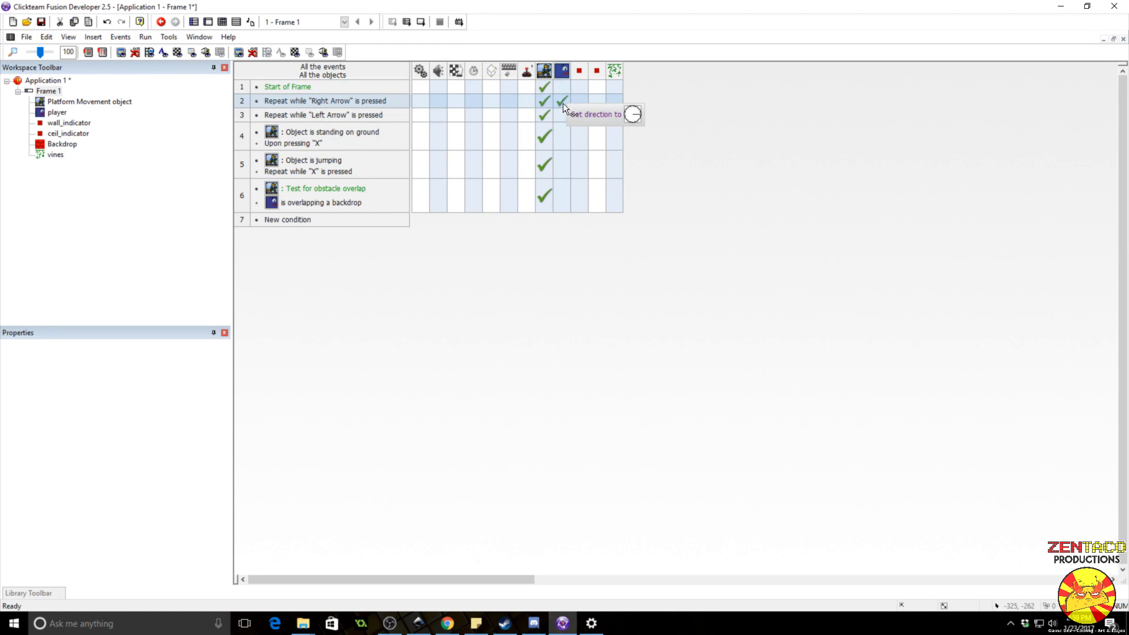
- Copy the player's direction action to the Left Arrow event and change its direction to 16, facing left
{"action": "left_click_drag", "start_coordinate": [563, 102], "coordinate": [563, 121]}
{"action": "right_click", "coordinate": [563, 122]}
{"action": "left_click", "coordinate": [631, 330]}
{"action": "left_click", "coordinate": [697, 402]}
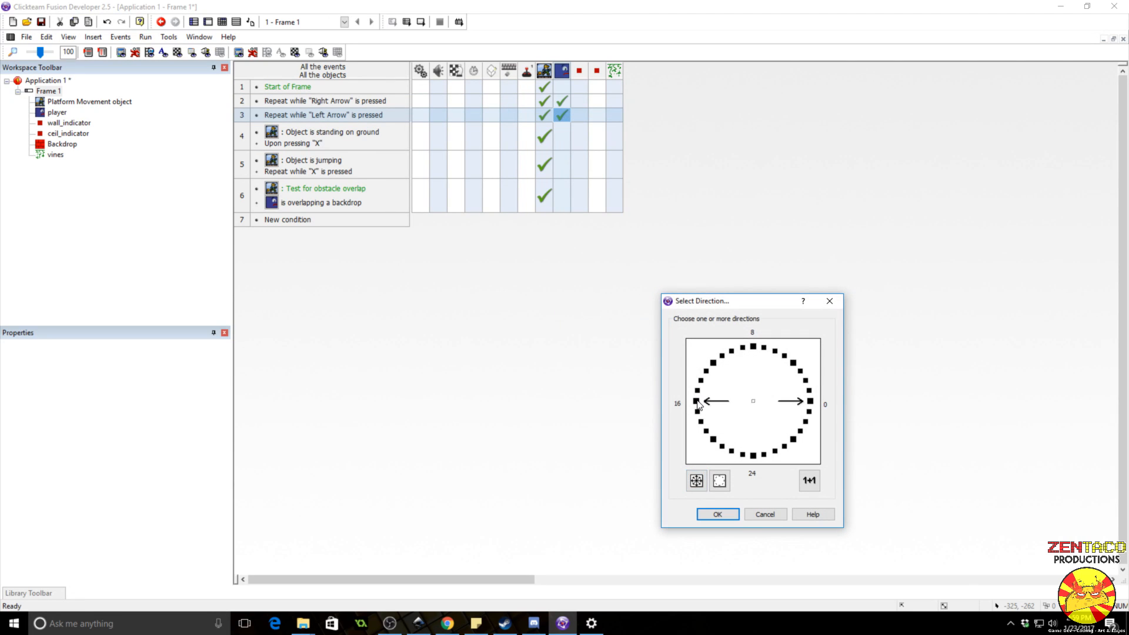
{"action": "left_click", "coordinate": [717, 514]}
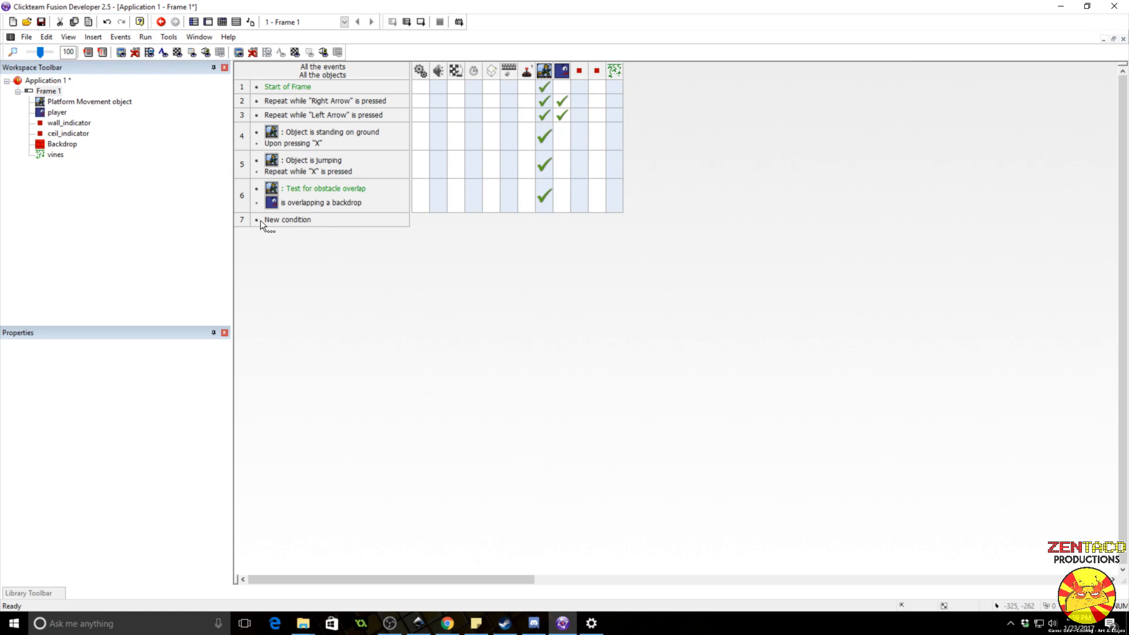
- Insert the comment "Climb stuff" below the obstacle overlap event
{"action": "right_click", "coordinate": [236, 222]}
{"action": "mouse_move", "coordinate": [328, 254]}
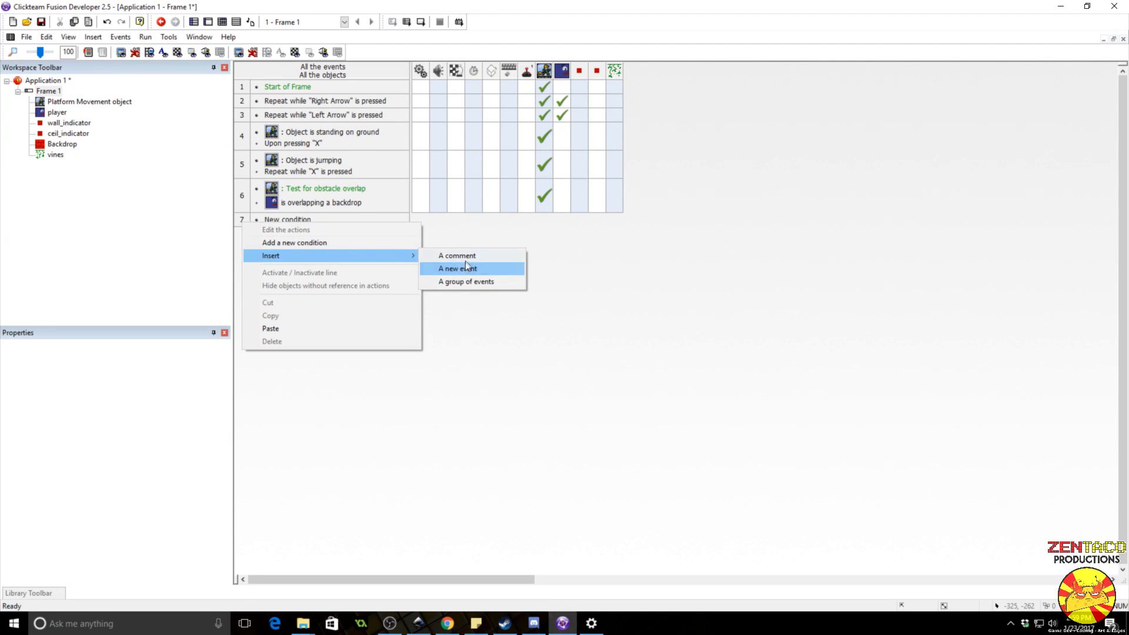
{"action": "left_click", "coordinate": [459, 256]}
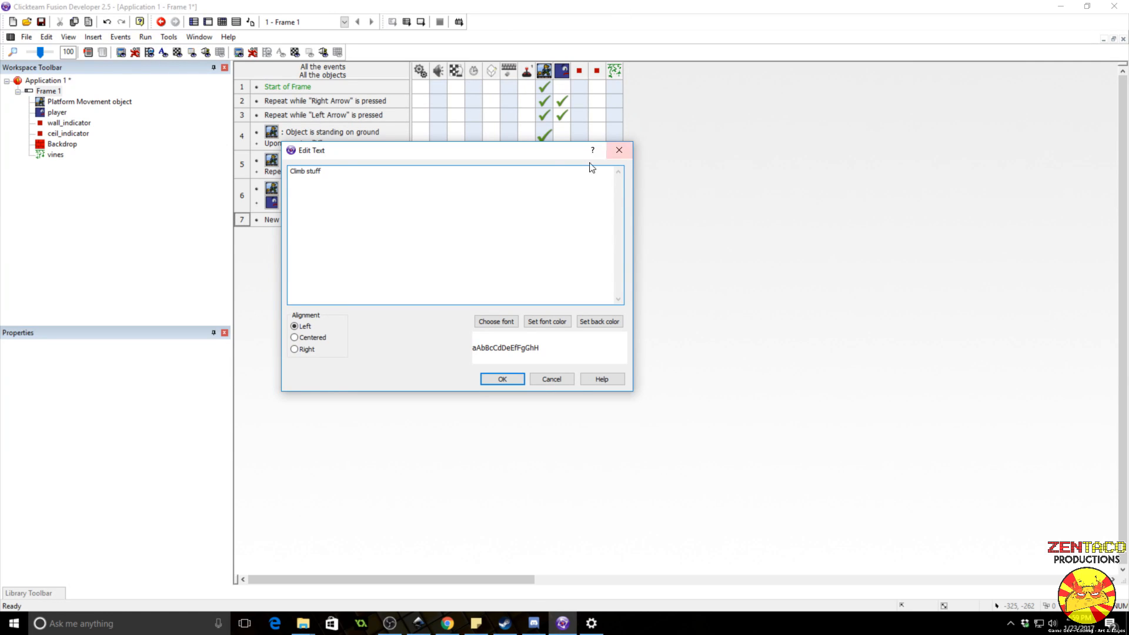
{"action": "left_click", "coordinate": [486, 383]}
- Add an event below the comment that checks whether the player is facing direction 0, right
{"action": "left_click", "coordinate": [287, 237]}
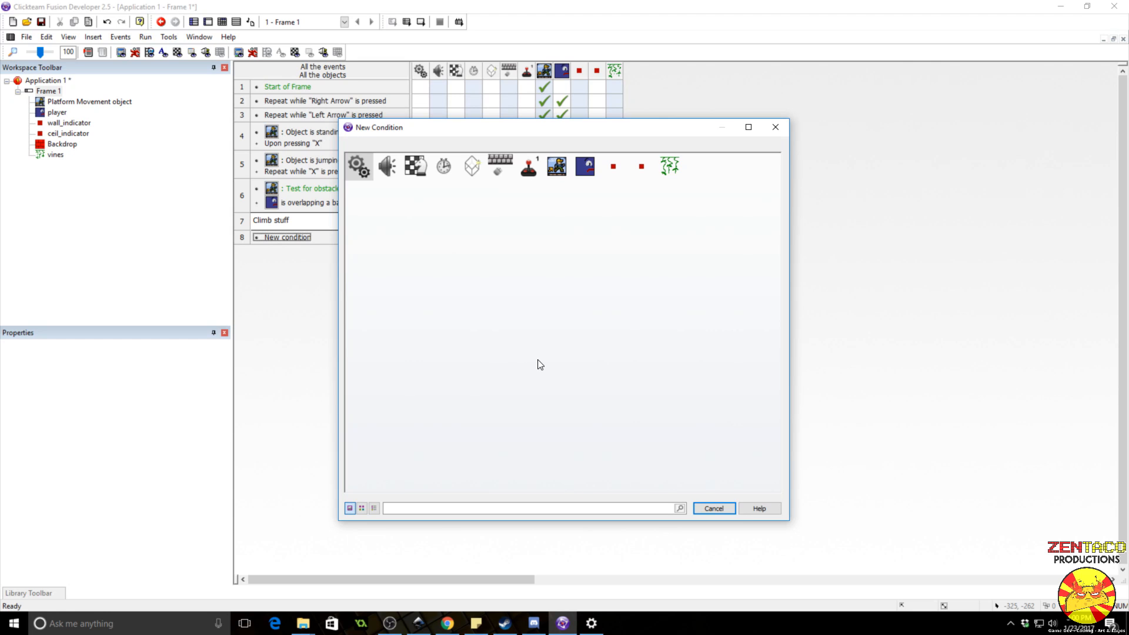
{"action": "left_click", "coordinate": [585, 167]}
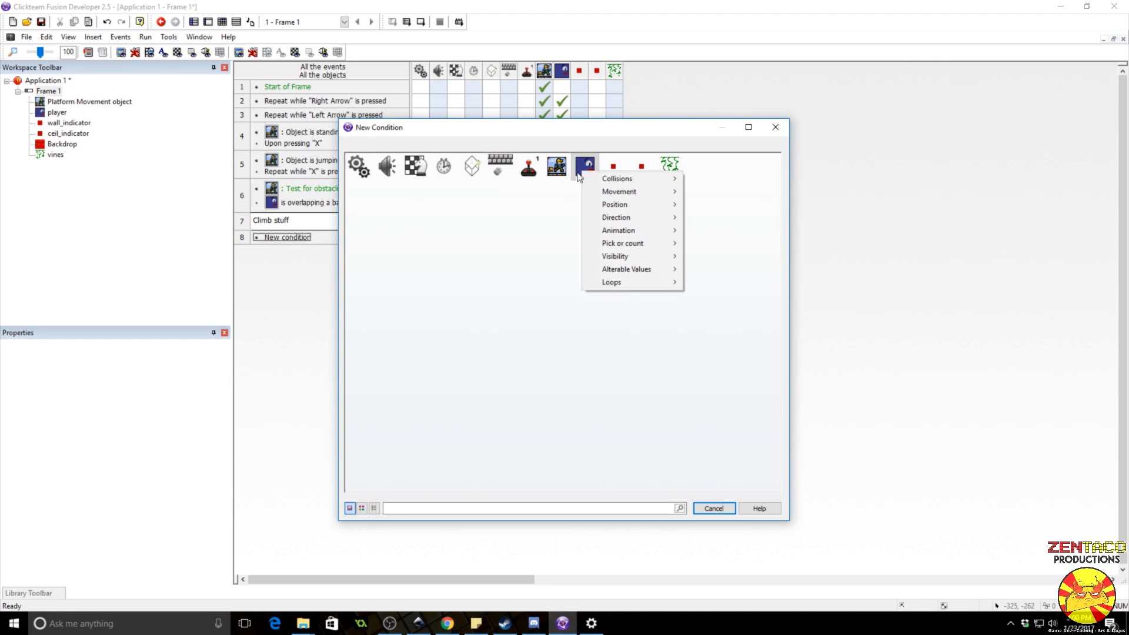
{"action": "mouse_move", "coordinate": [630, 226]}
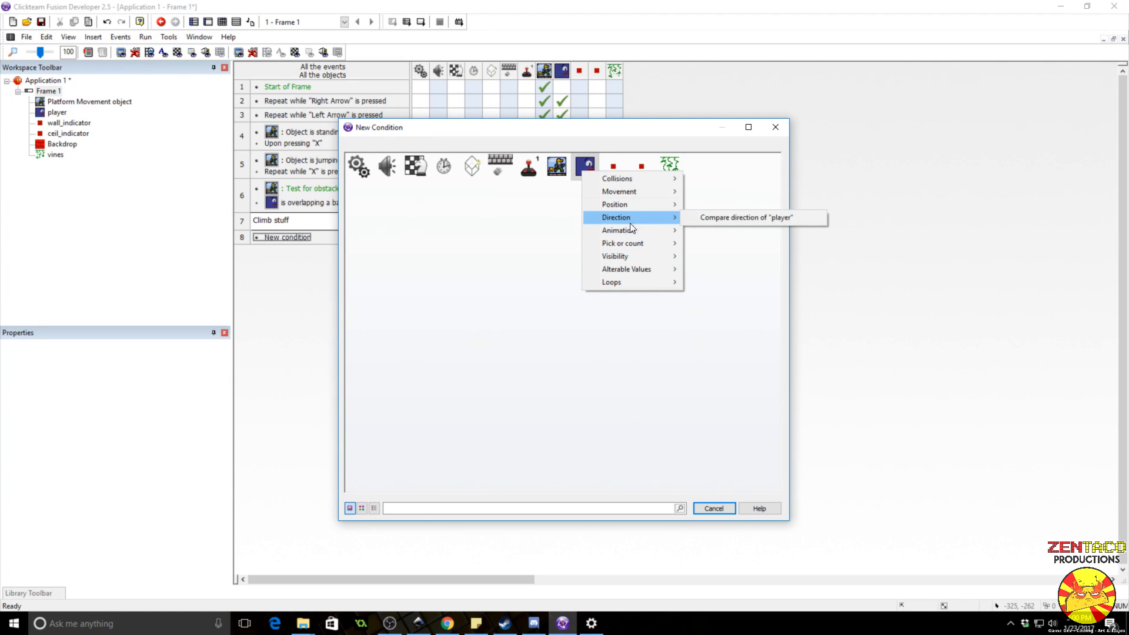
{"action": "left_click", "coordinate": [747, 217]}
{"action": "left_click", "coordinate": [727, 514]}
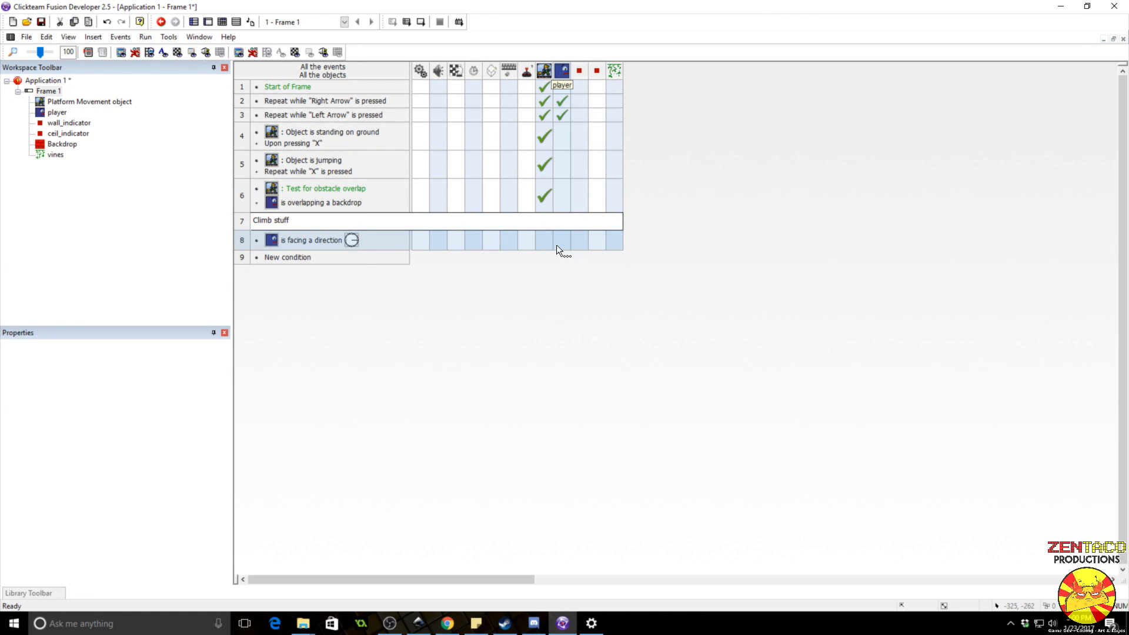
- In the right-facing event, set the wall_indicator's position relative to the player at X 16, Y 0
{"action": "left_click", "coordinate": [577, 242]}
{"action": "mouse_move", "coordinate": [635, 274]}
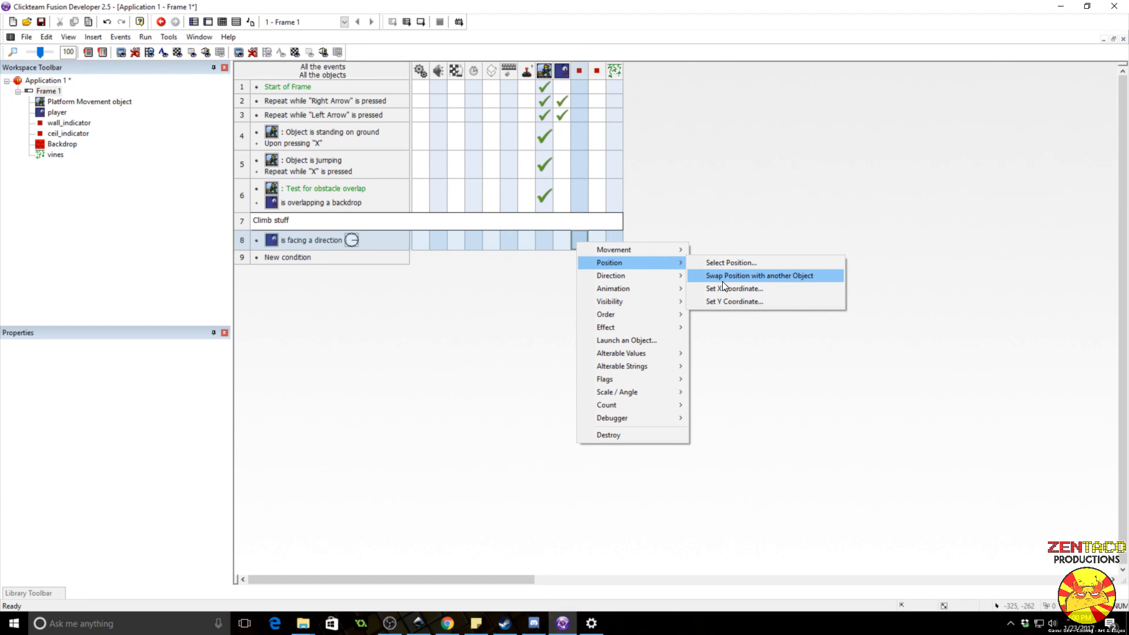
{"action": "left_click", "coordinate": [729, 263]}
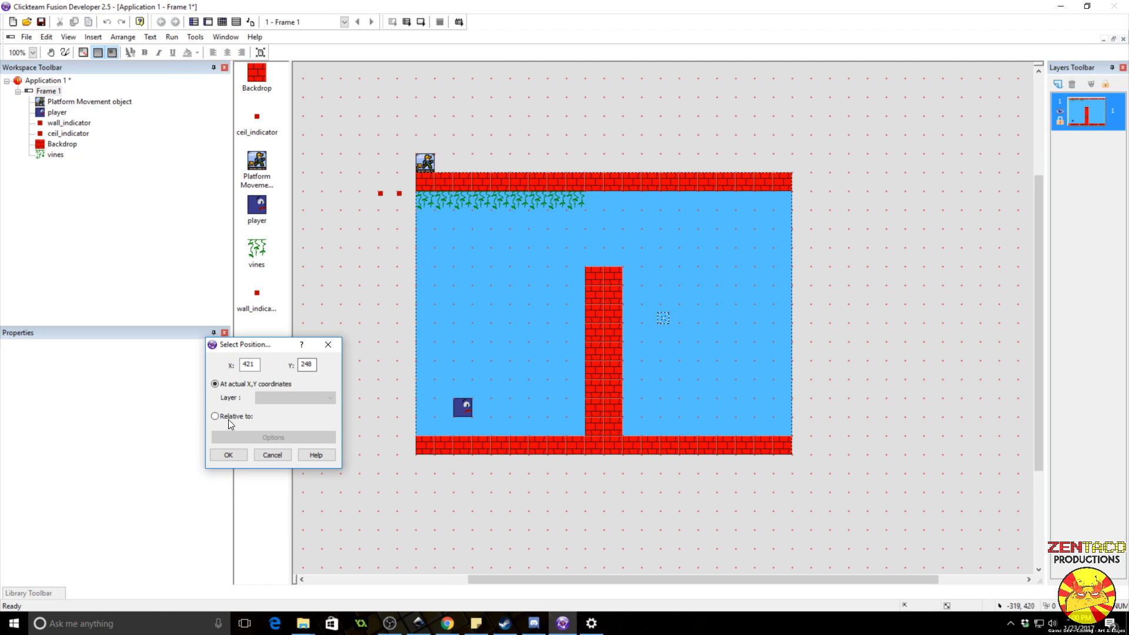
{"action": "left_click", "coordinate": [215, 416]}
{"action": "double_click", "coordinate": [386, 161]}
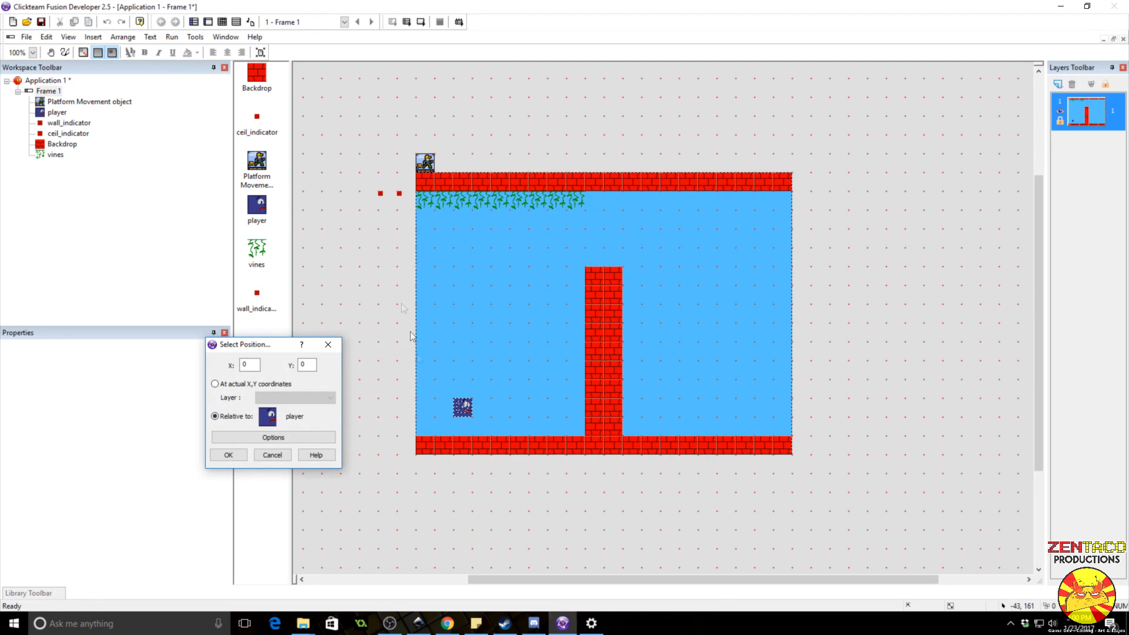
{"action": "double_click", "coordinate": [250, 364]}
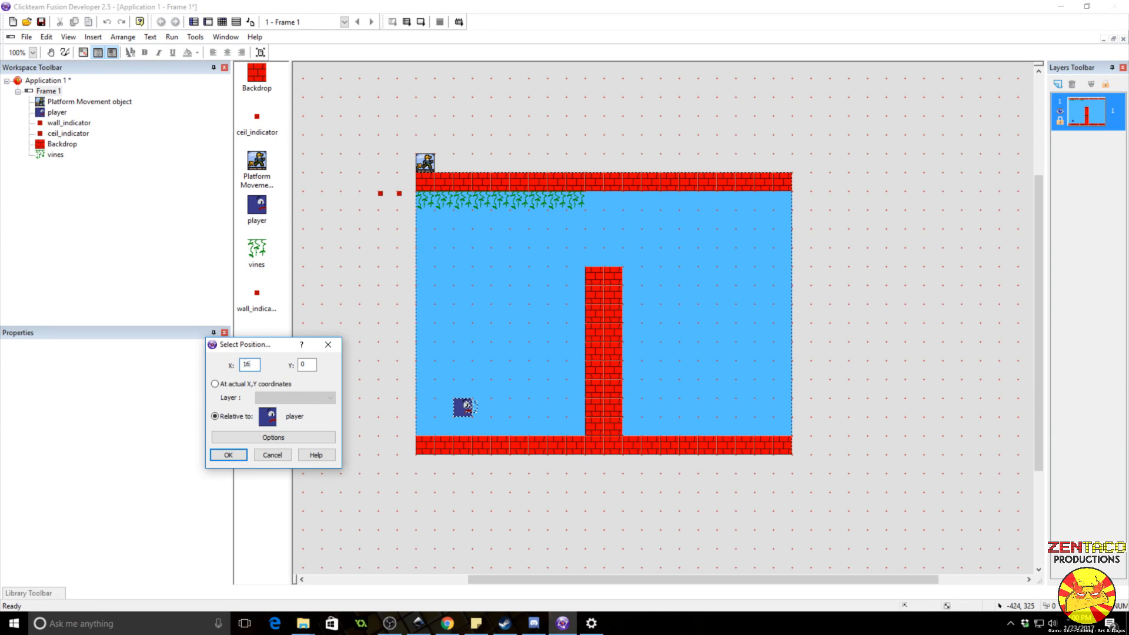
{"action": "key", "text": "Return"}
- Duplicate the right-facing event and change the copy's condition to the player facing direction 16, left
{"action": "left_click", "coordinate": [245, 239]}
{"action": "key", "text": "ctrl+c"}
{"action": "key", "text": "ctrl+v"}
{"action": "double_click", "coordinate": [327, 260]}
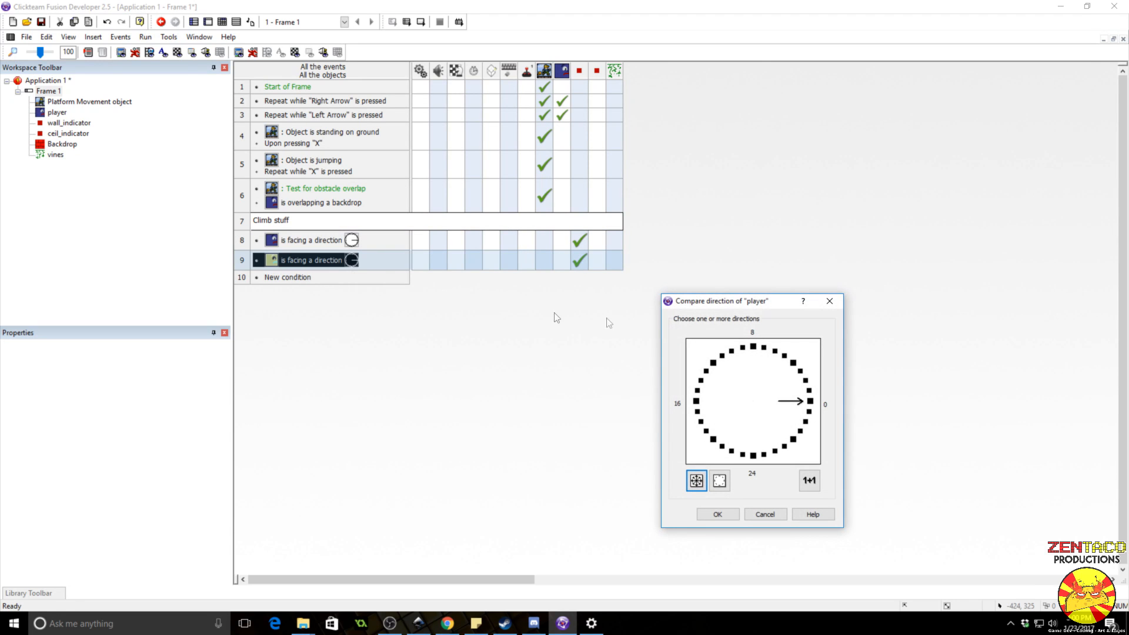
{"action": "left_click", "coordinate": [809, 401]}
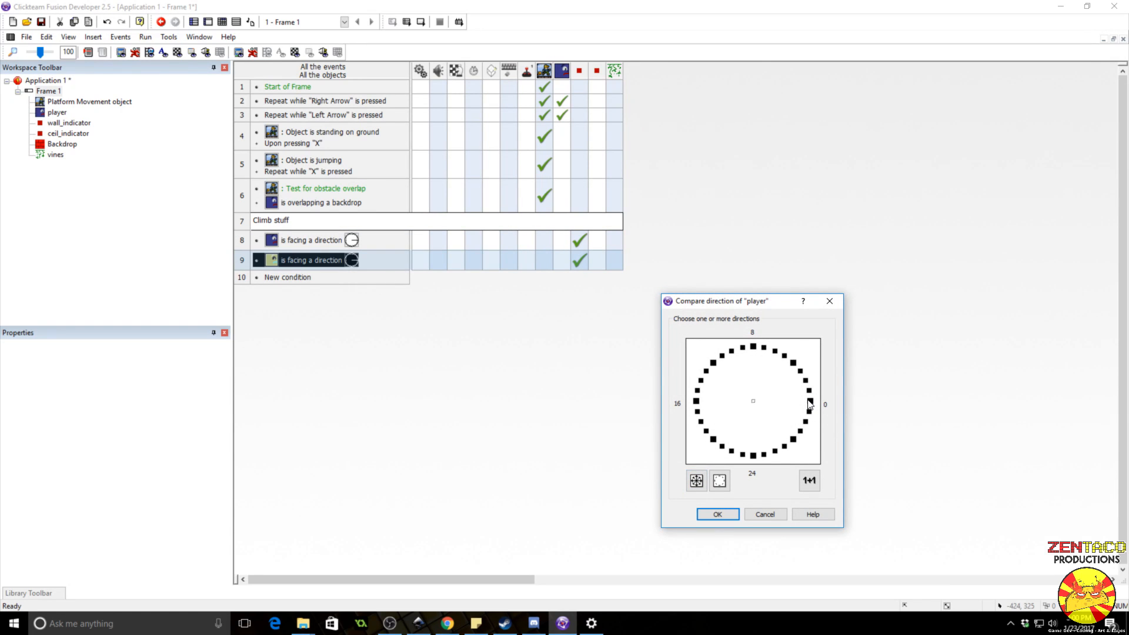
{"action": "left_click", "coordinate": [712, 520]}
- In the left-facing event, set the wall_indicator's position relative to the player to X -16
{"action": "right_click", "coordinate": [580, 259]}
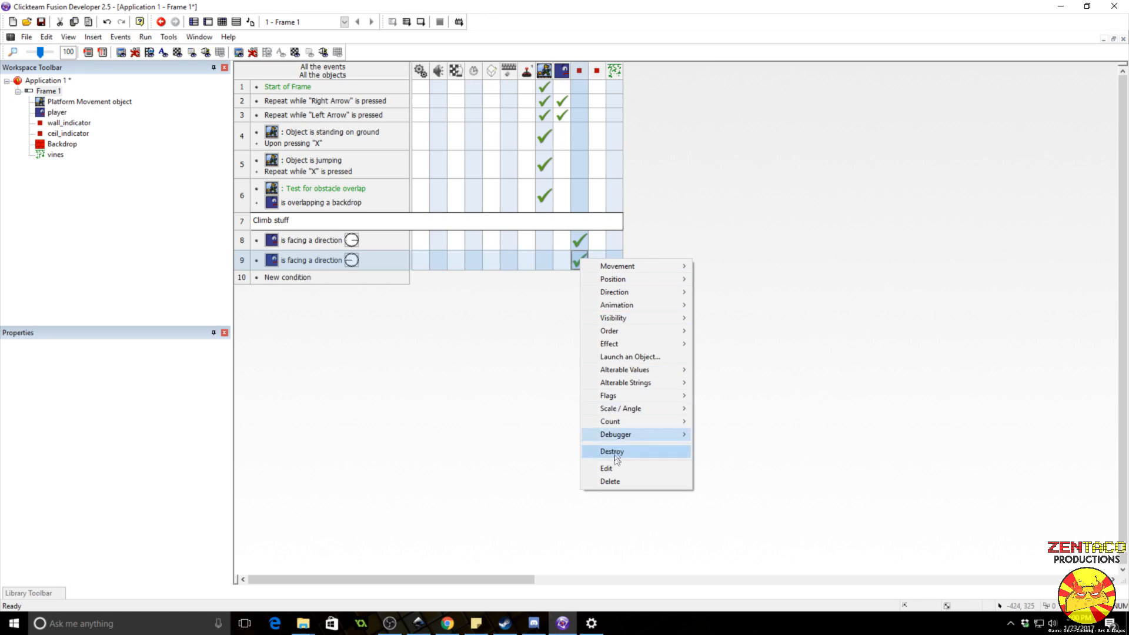
{"action": "left_click", "coordinate": [612, 468]}
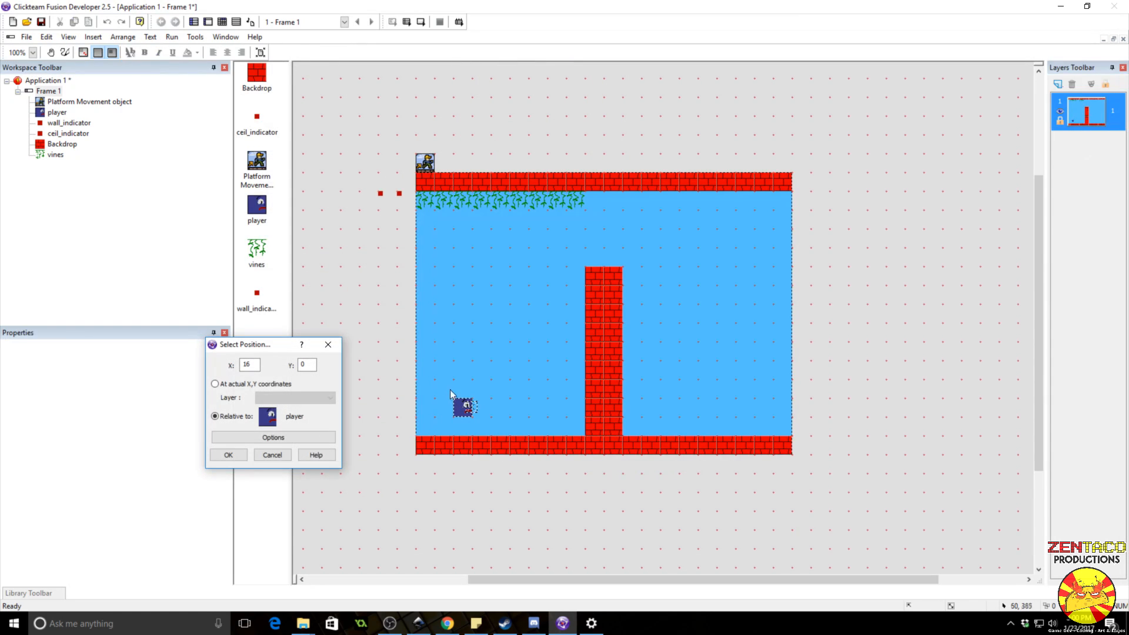
{"action": "double_click", "coordinate": [259, 365]}
{"action": "type", "text": "-16"}
{"action": "key", "text": "Return"}
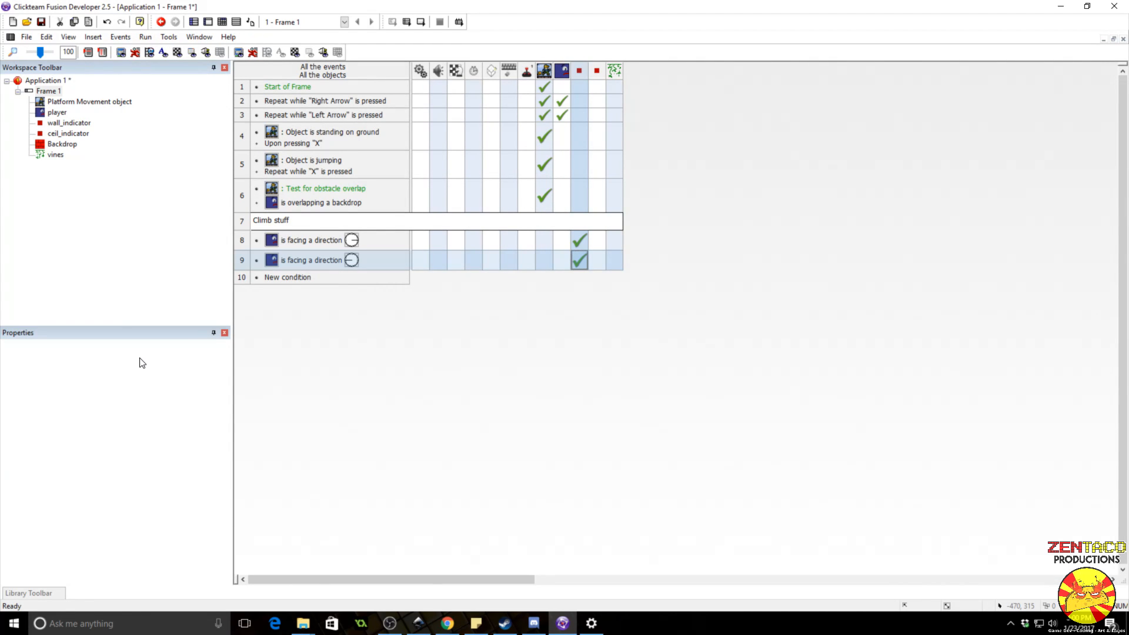
- Add an event below the facing-direction events that checks whether the wall_indicator is overlapping a backdrop
{"action": "double_click", "coordinate": [291, 277]}
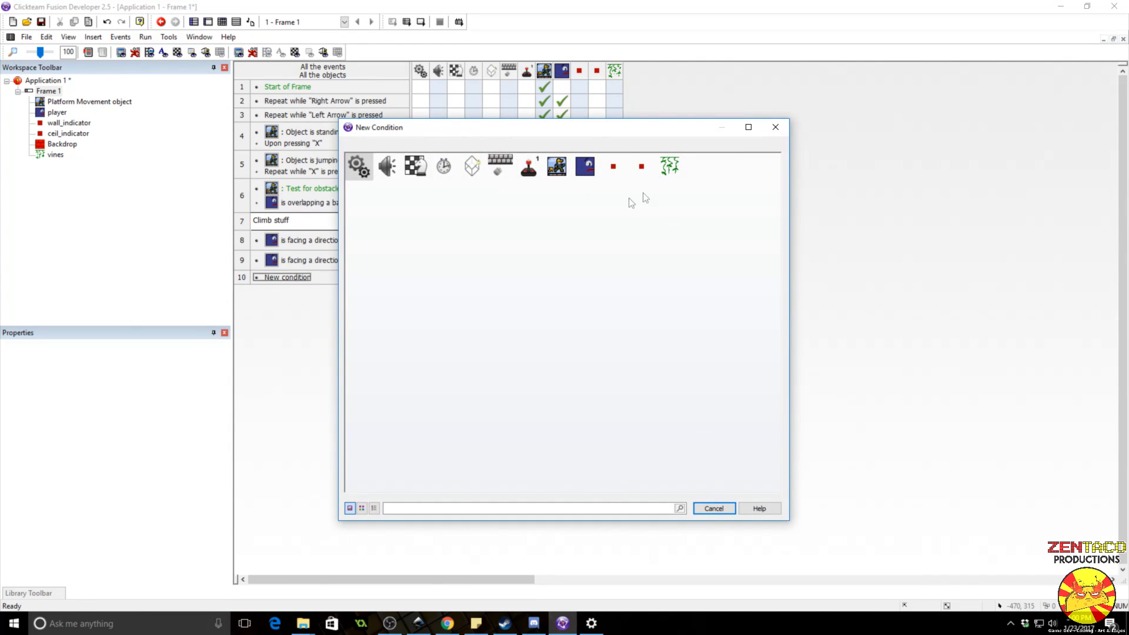
{"action": "left_click", "coordinate": [614, 169]}
{"action": "mouse_move", "coordinate": [648, 176]}
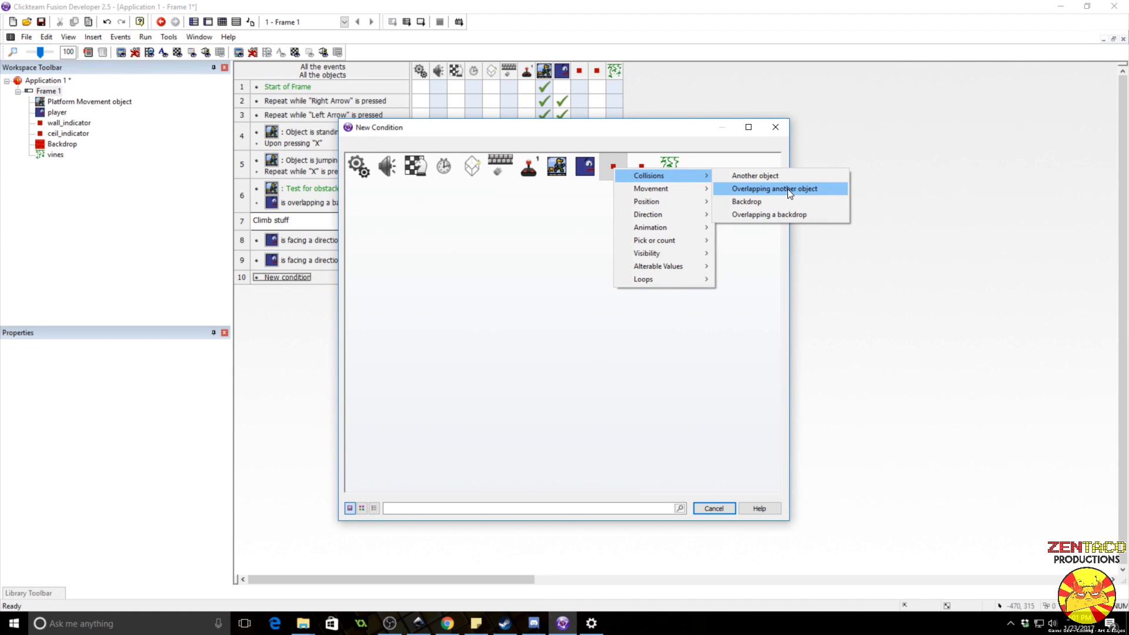
{"action": "left_click", "coordinate": [785, 216]}
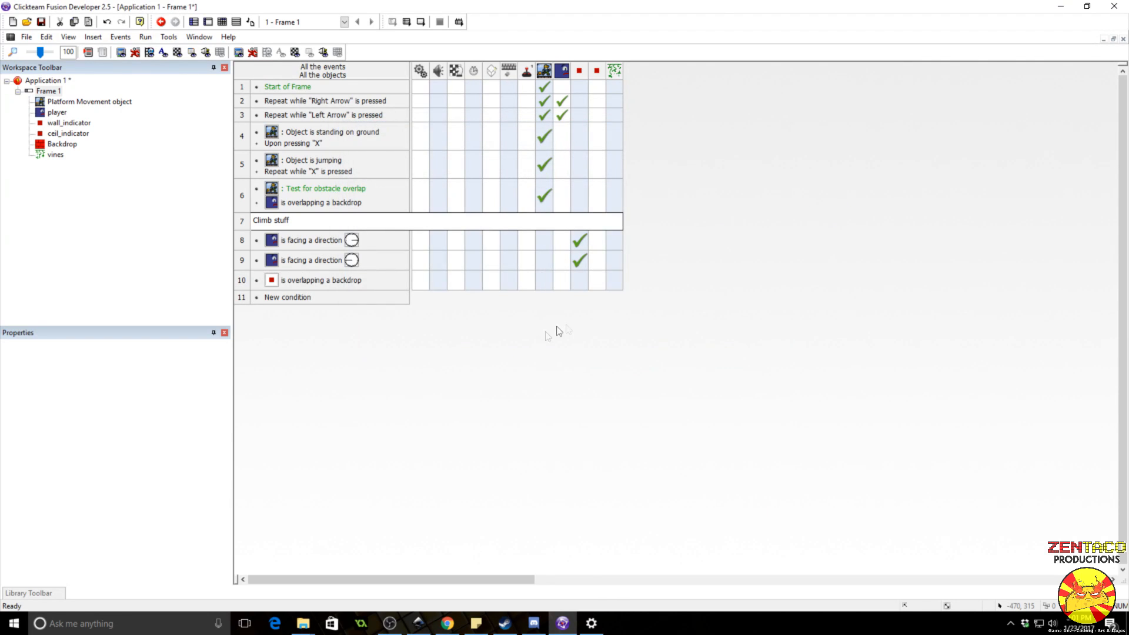
- In the wall_indicator overlap event, set the player's flag 0 on
{"action": "left_click", "coordinate": [566, 276]}
{"action": "mouse_move", "coordinate": [611, 363]}
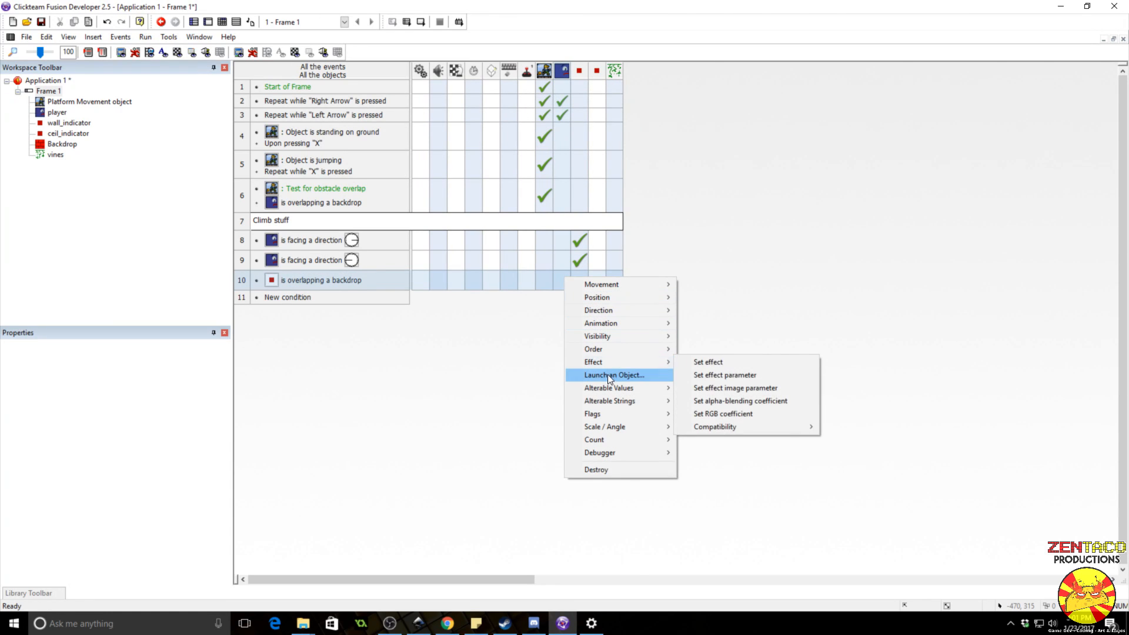
{"action": "mouse_move", "coordinate": [616, 414]}
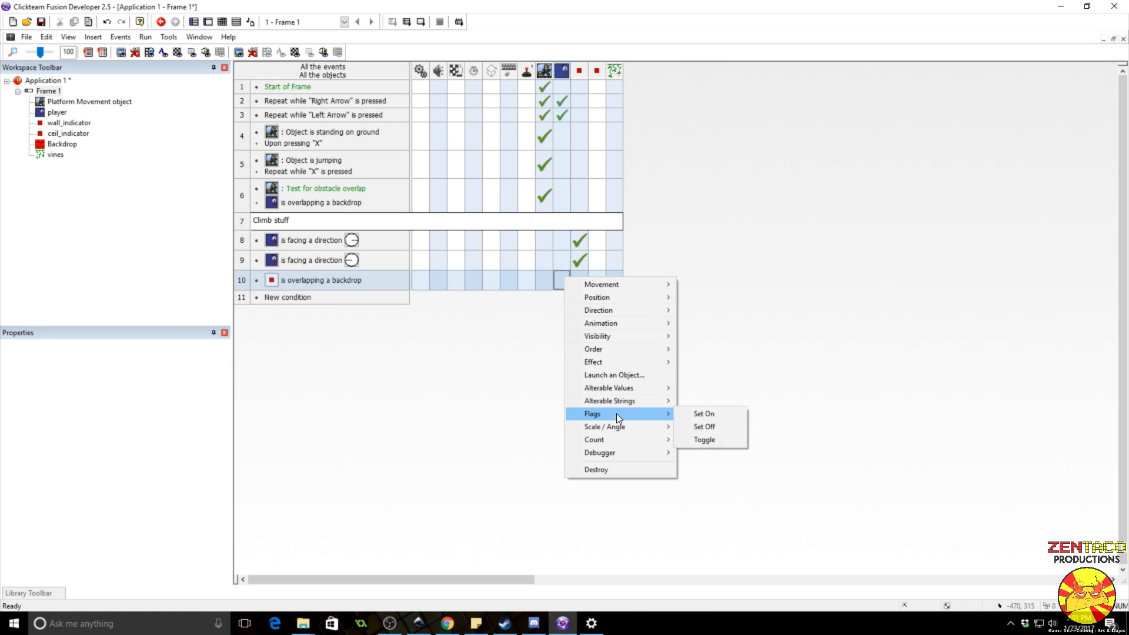
{"action": "left_click", "coordinate": [720, 415]}
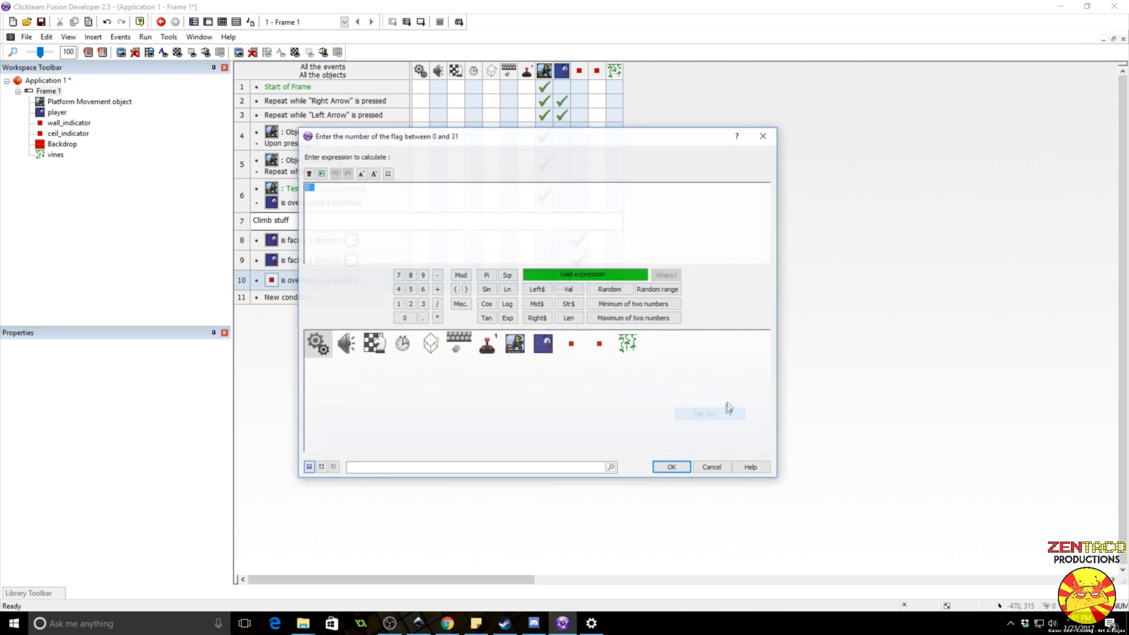
{"action": "key", "text": "Return"}
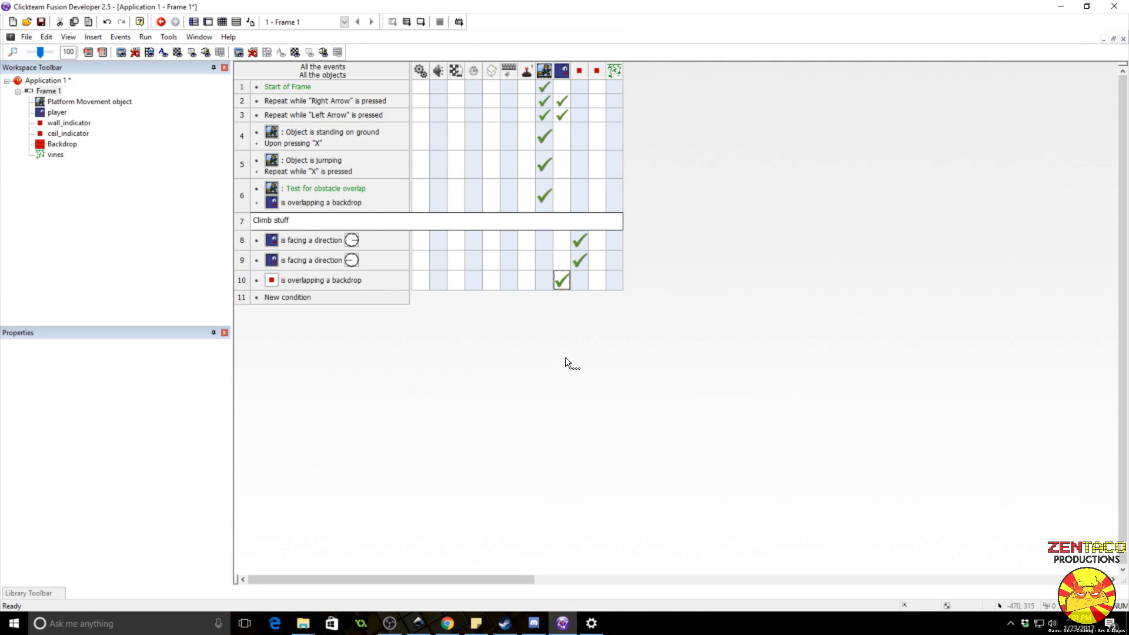
- Duplicate the wall_indicator backdrop overlap event and negate the copy's condition
{"action": "mouse_move", "coordinate": [556, 279]}
{"action": "left_click", "coordinate": [241, 281]}
{"action": "key", "text": "ctrl+c"}
{"action": "key", "text": "ctrl+v"}
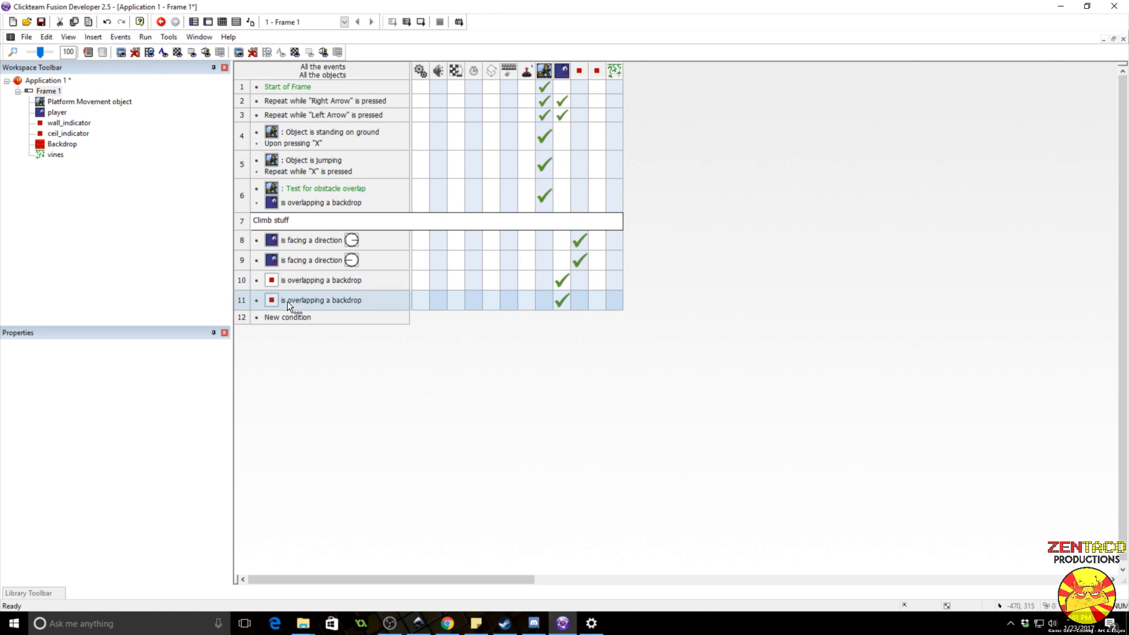
{"action": "right_click", "coordinate": [294, 298]}
{"action": "left_click", "coordinate": [322, 335]}
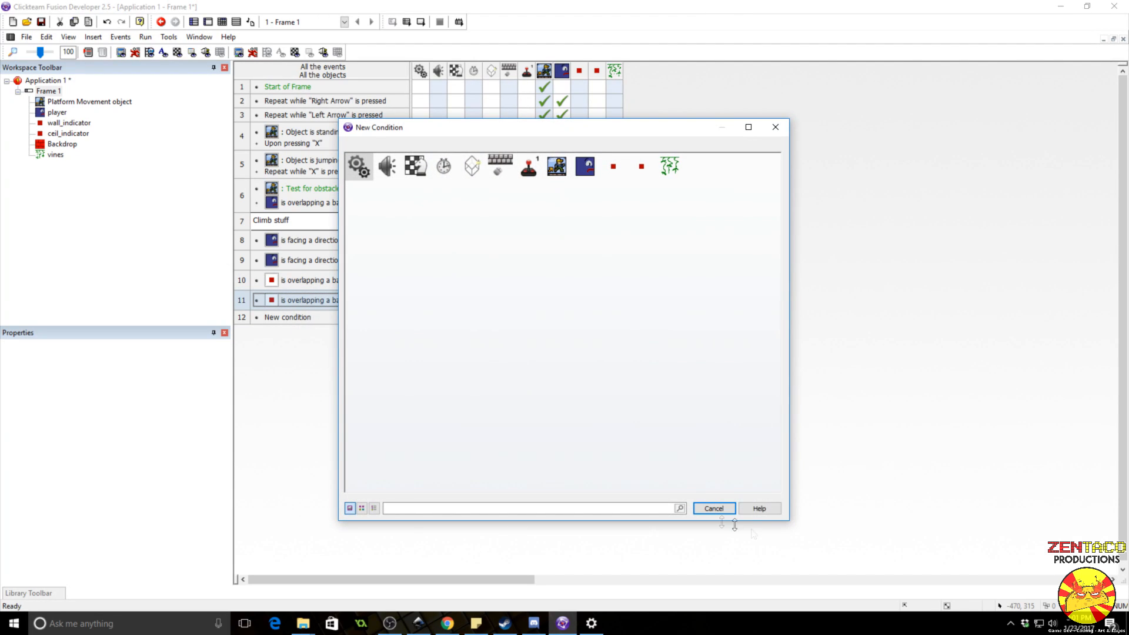
{"action": "left_click", "coordinate": [713, 509]}
{"action": "right_click", "coordinate": [321, 305]}
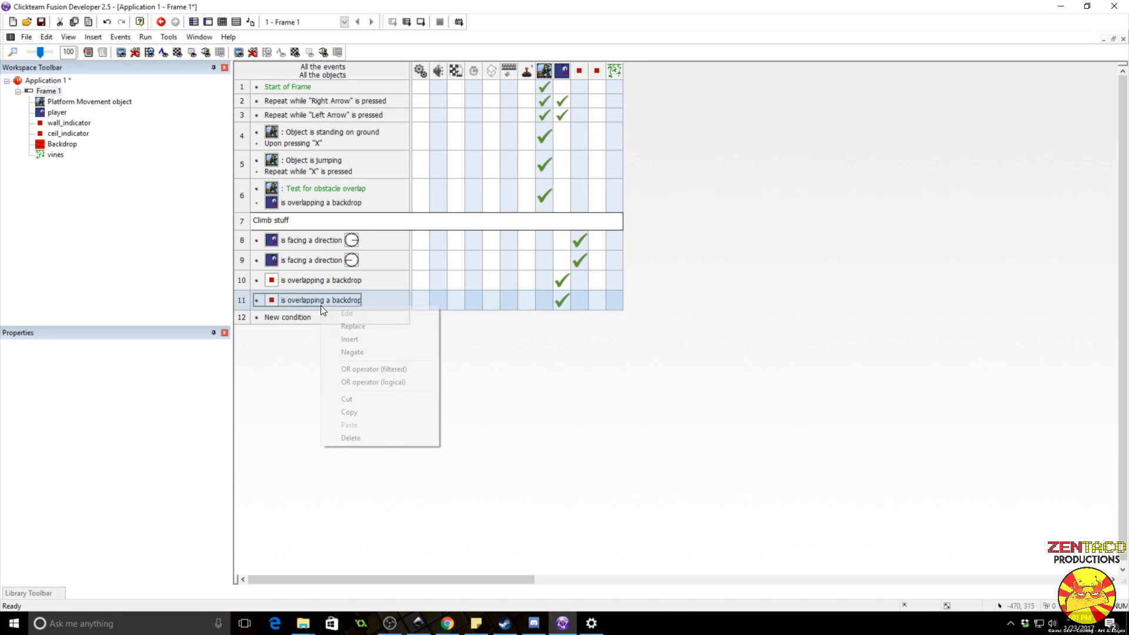
{"action": "left_click", "coordinate": [351, 352]}
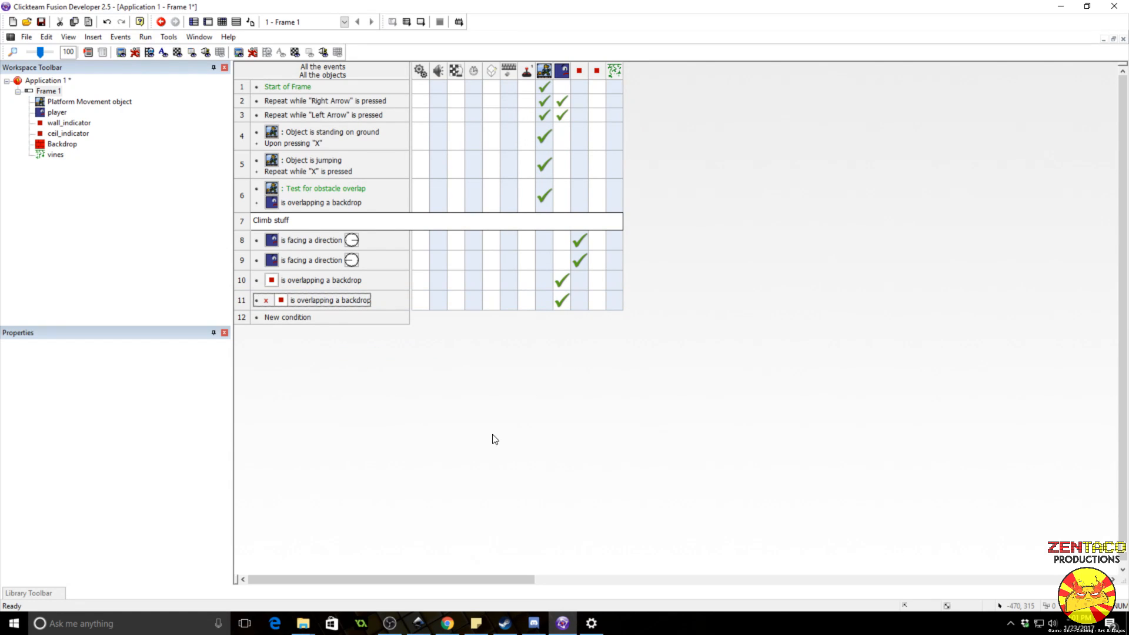
- In the negated overlap event, set the player's flag 0 off in place of the copied action
{"action": "left_click", "coordinate": [558, 302]}
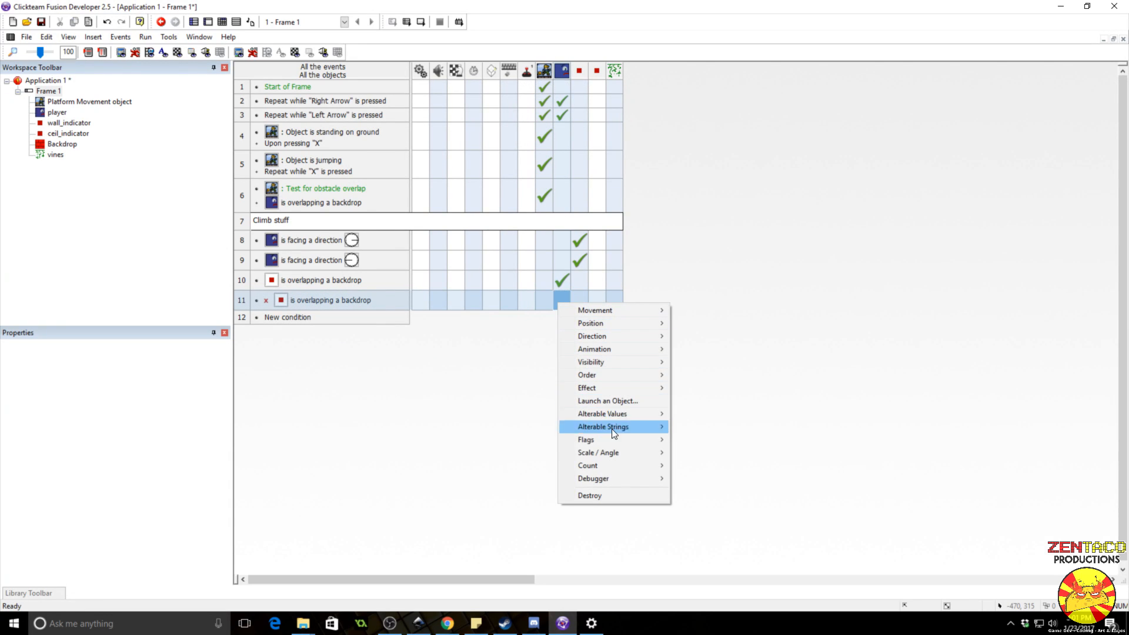
{"action": "mouse_move", "coordinate": [611, 440]}
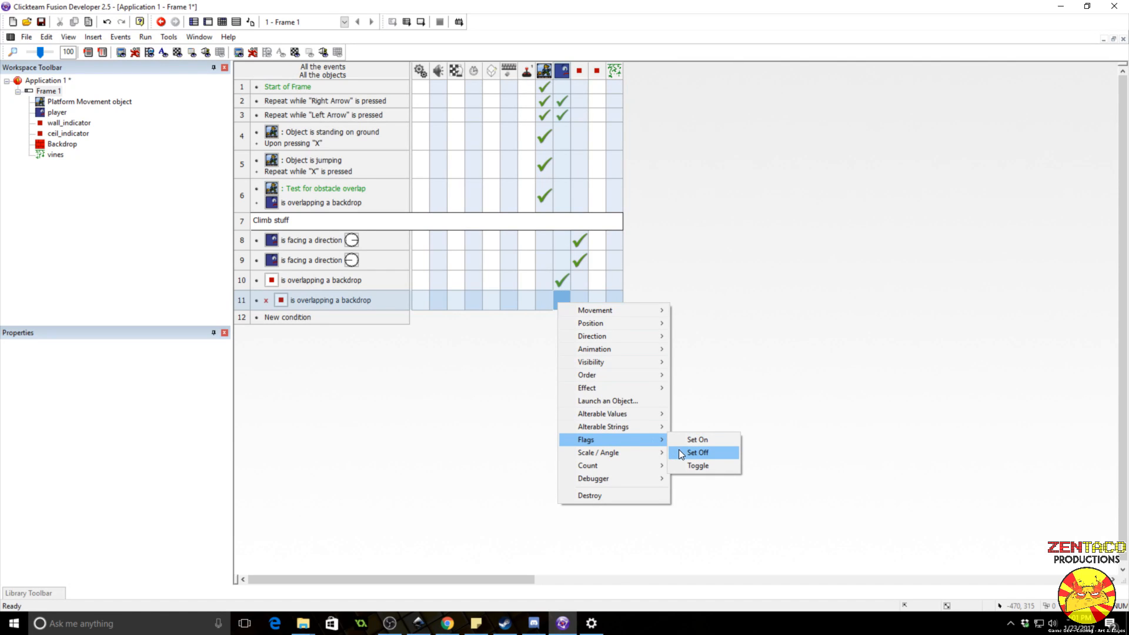
{"action": "left_click", "coordinate": [696, 452]}
{"action": "key", "text": "Return"}
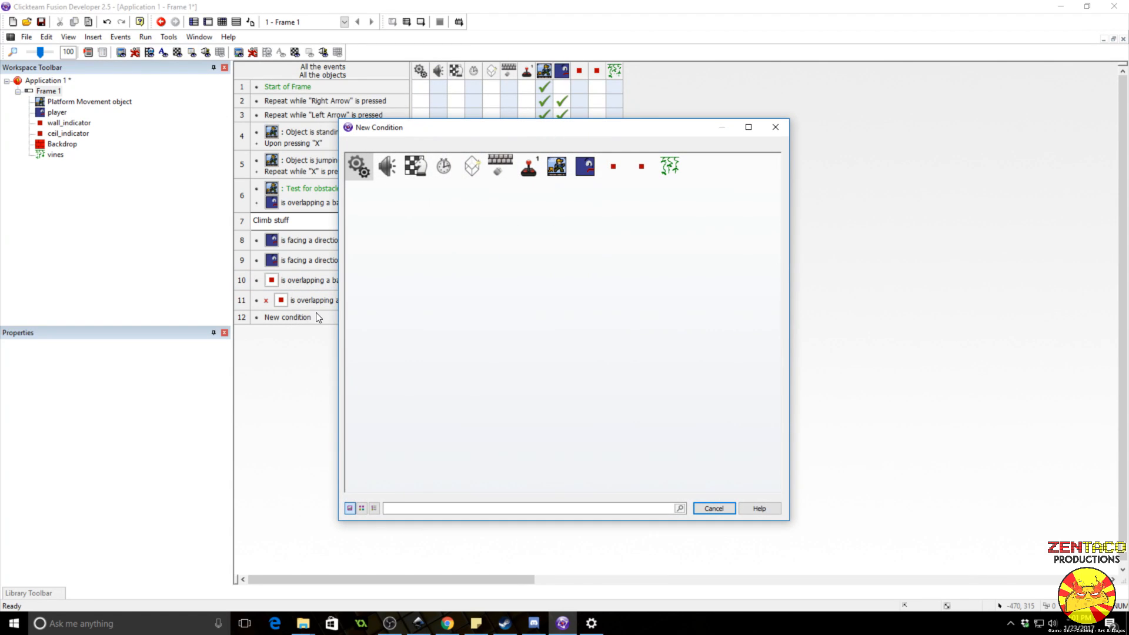
- Add an event that checks whether the player's internal flag 0 is on
{"action": "left_click", "coordinate": [591, 177]}
{"action": "mouse_move", "coordinate": [653, 269]}
{"action": "mouse_move", "coordinate": [762, 308]}
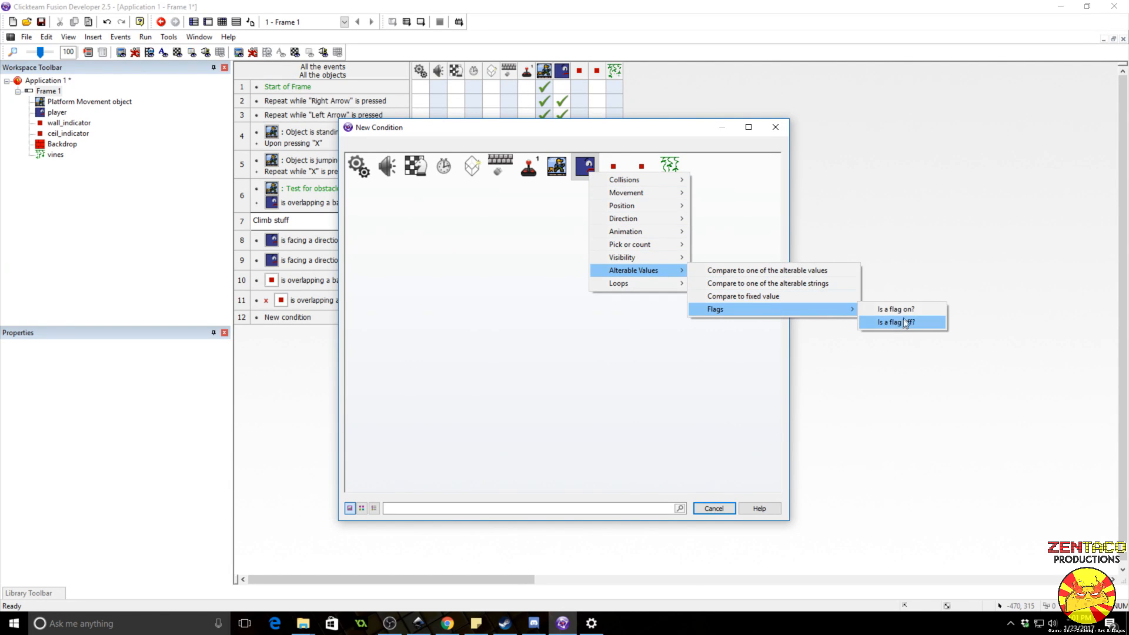
{"action": "left_click", "coordinate": [907, 321]}
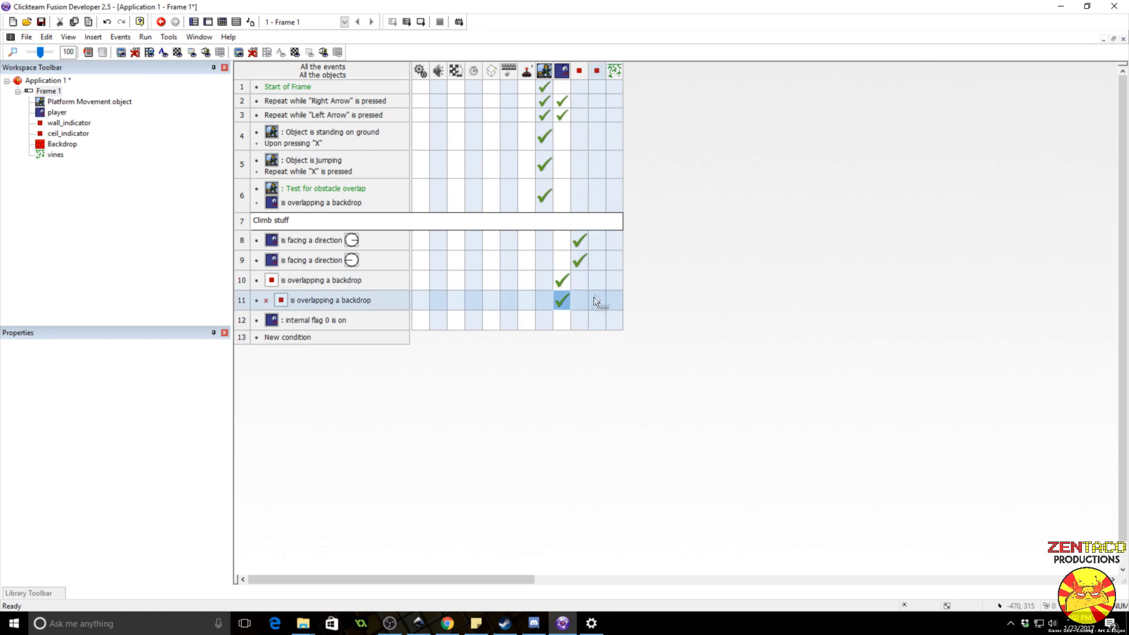
- In the flag 0 on event, set the Platform Movement object's maximum Y velocity to 0
{"action": "right_click", "coordinate": [544, 324]}
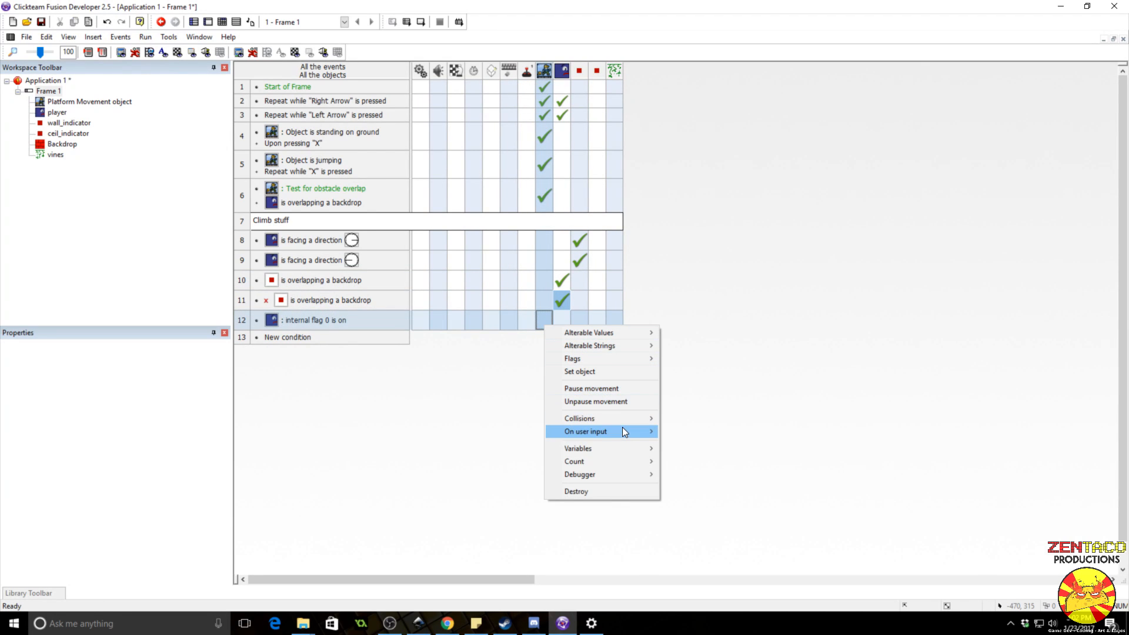
{"action": "mouse_move", "coordinate": [622, 449]}
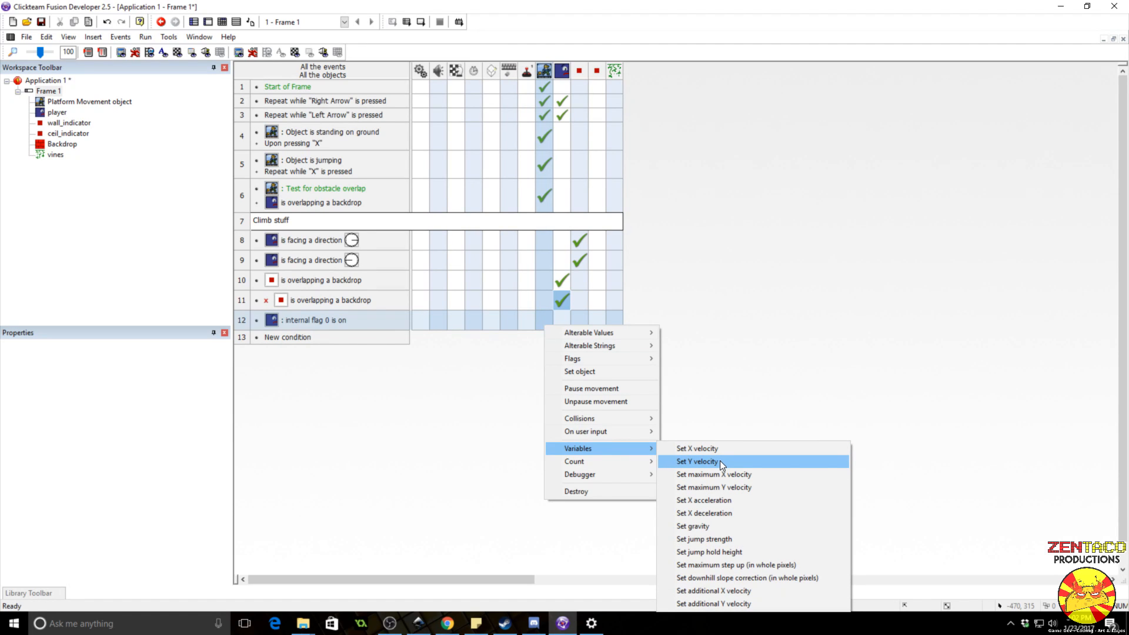
{"action": "left_click", "coordinate": [734, 486]}
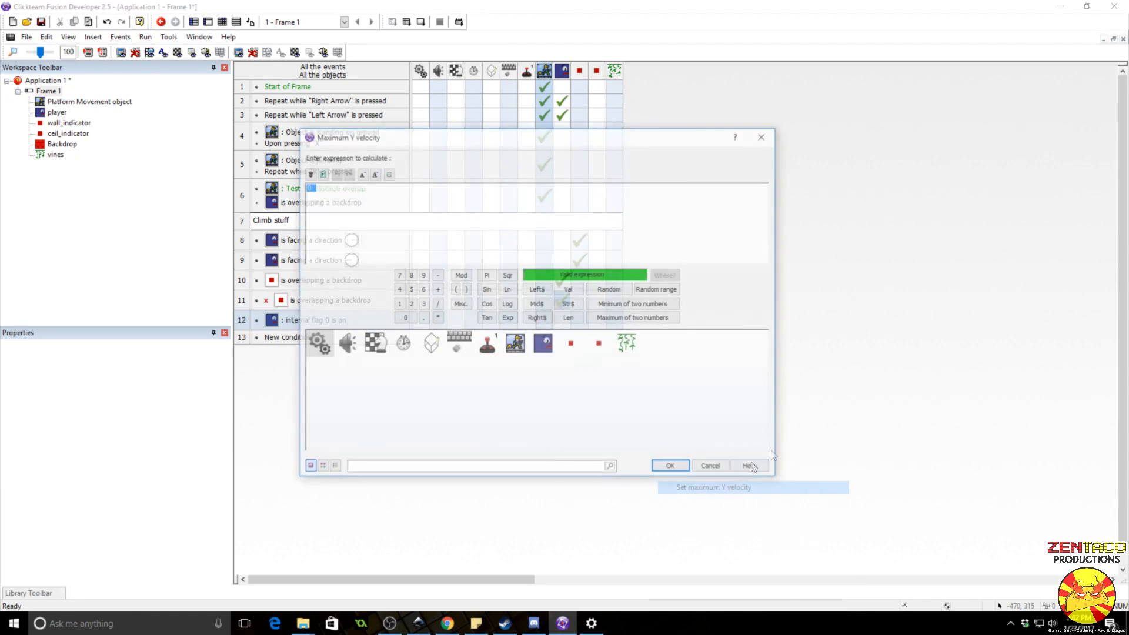
{"action": "key", "text": "Return"}
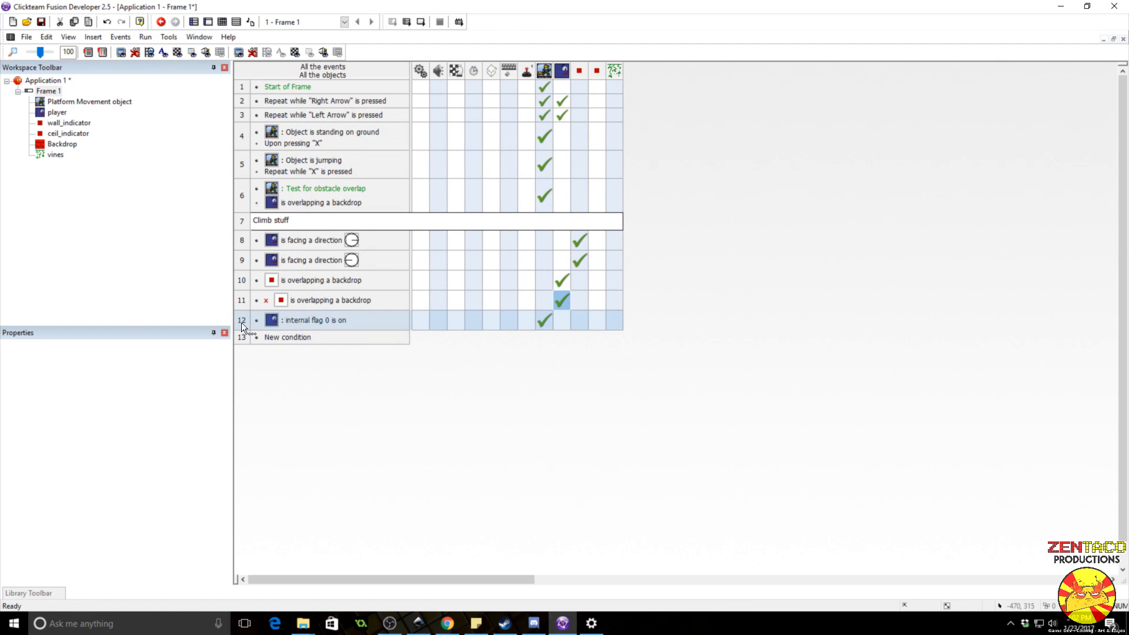
- Add an event that checks whether the player's internal flag 0 is off
{"action": "double_click", "coordinate": [268, 336]}
{"action": "left_click", "coordinate": [585, 166]}
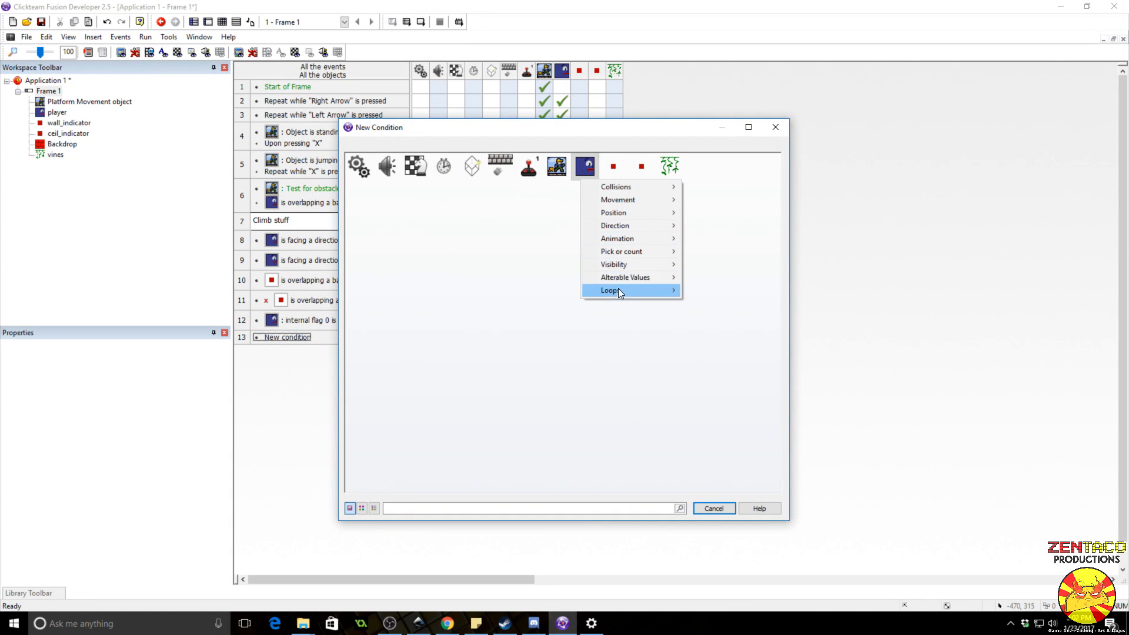
{"action": "mouse_move", "coordinate": [630, 280]}
{"action": "mouse_move", "coordinate": [776, 314]}
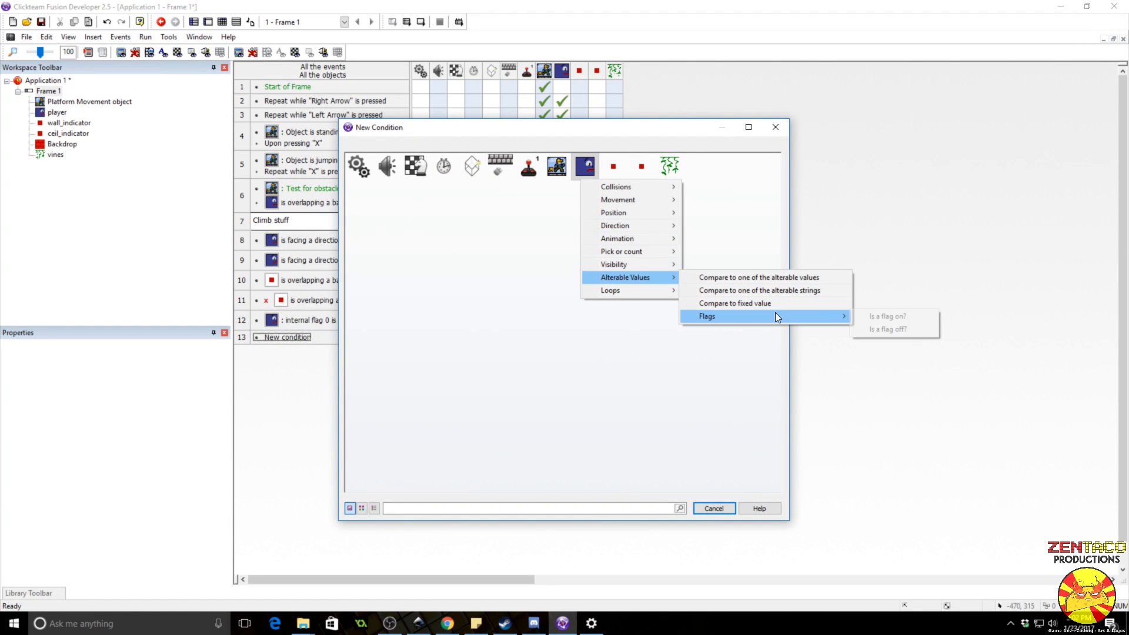
{"action": "left_click", "coordinate": [908, 329]}
{"action": "key", "text": "Return"}
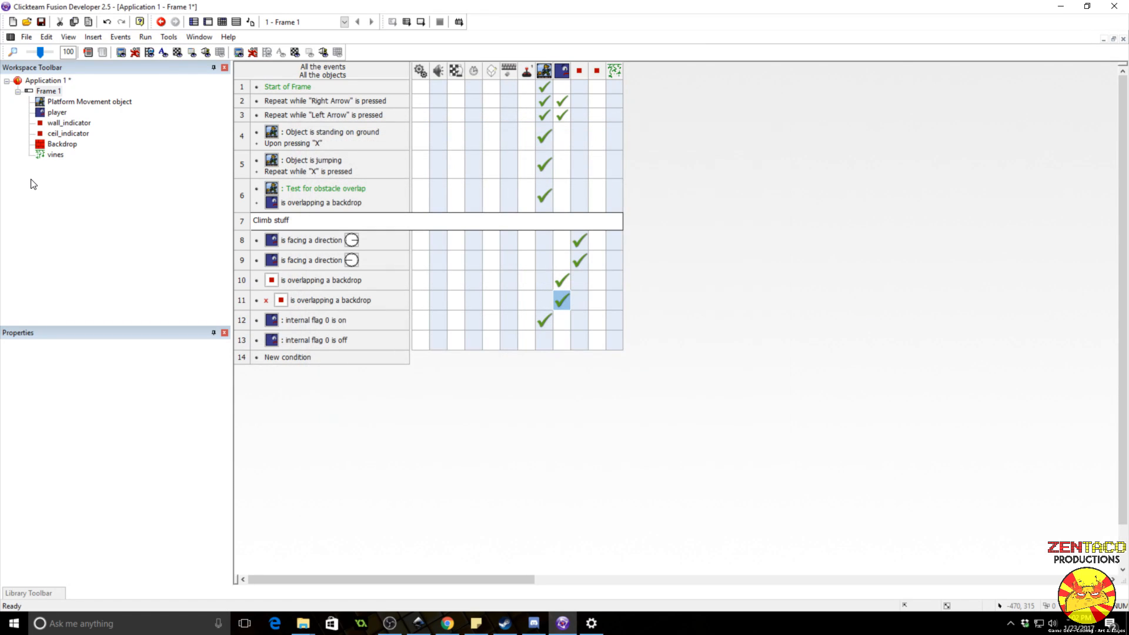
- In the flag 0 off event, set the Platform Movement object's maximum Y velocity to 800
{"action": "left_click", "coordinate": [542, 341]}
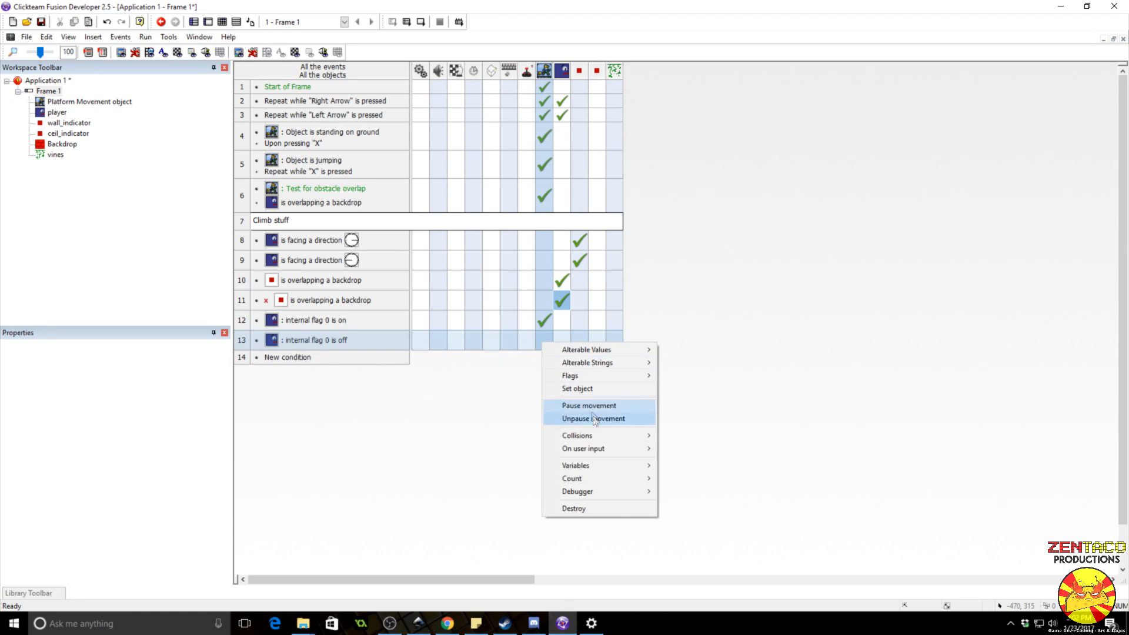
{"action": "mouse_move", "coordinate": [591, 465]}
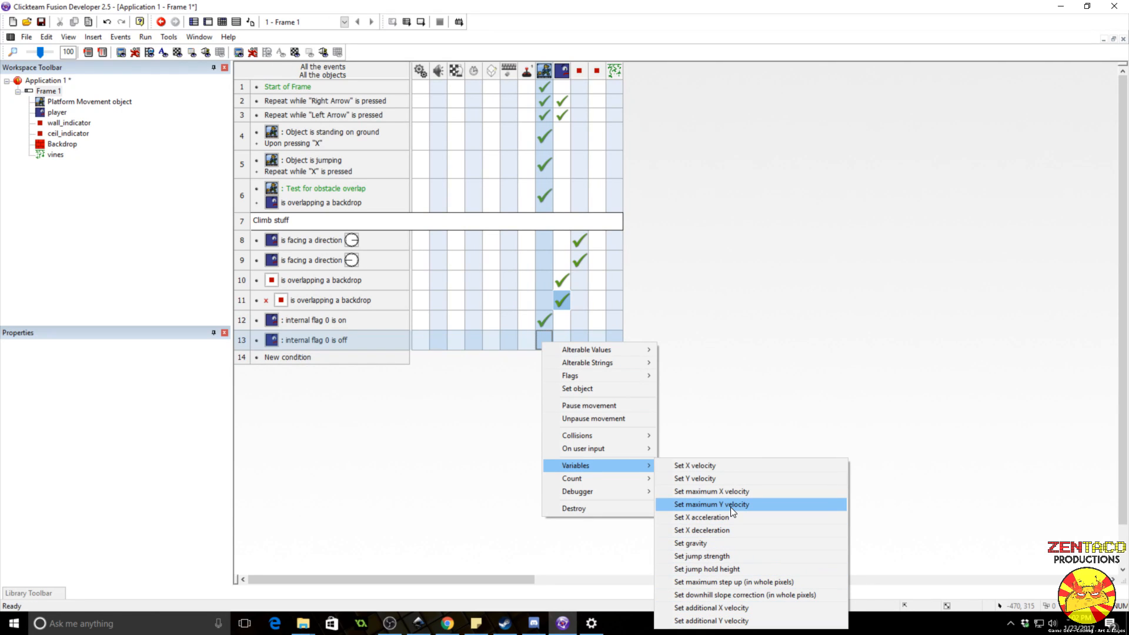
{"action": "left_click", "coordinate": [730, 504]}
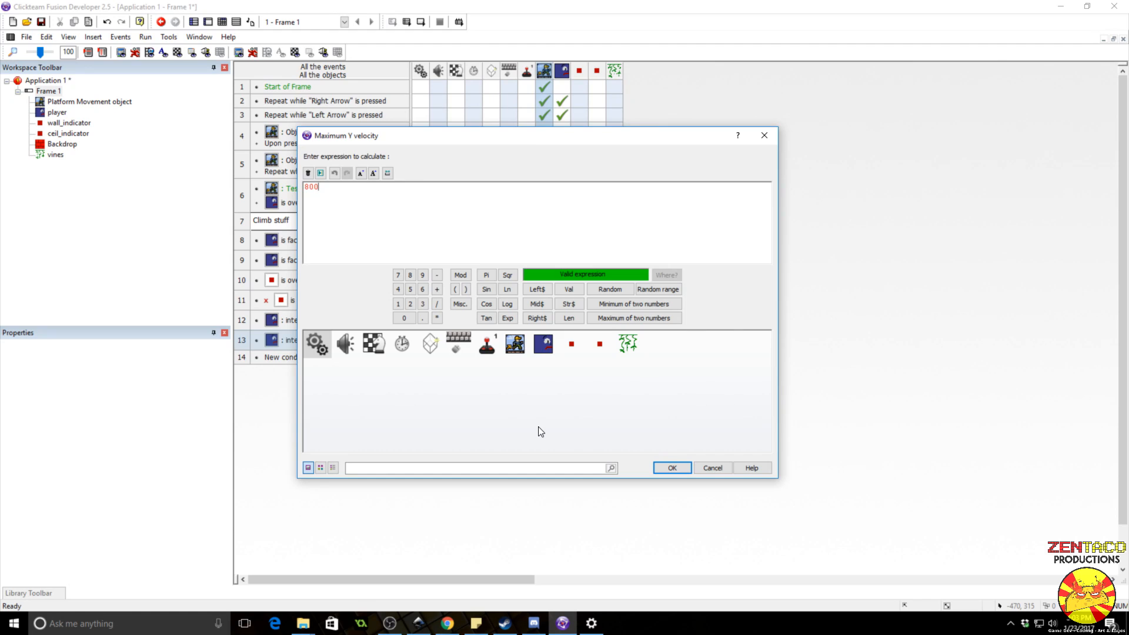
{"action": "key", "text": "Return"}
- Run the application, test the player walking and jumping against the brick pillar, and close the test window
{"action": "key", "text": "ctrl+m"}
{"action": "left_click", "coordinate": [171, 37]}
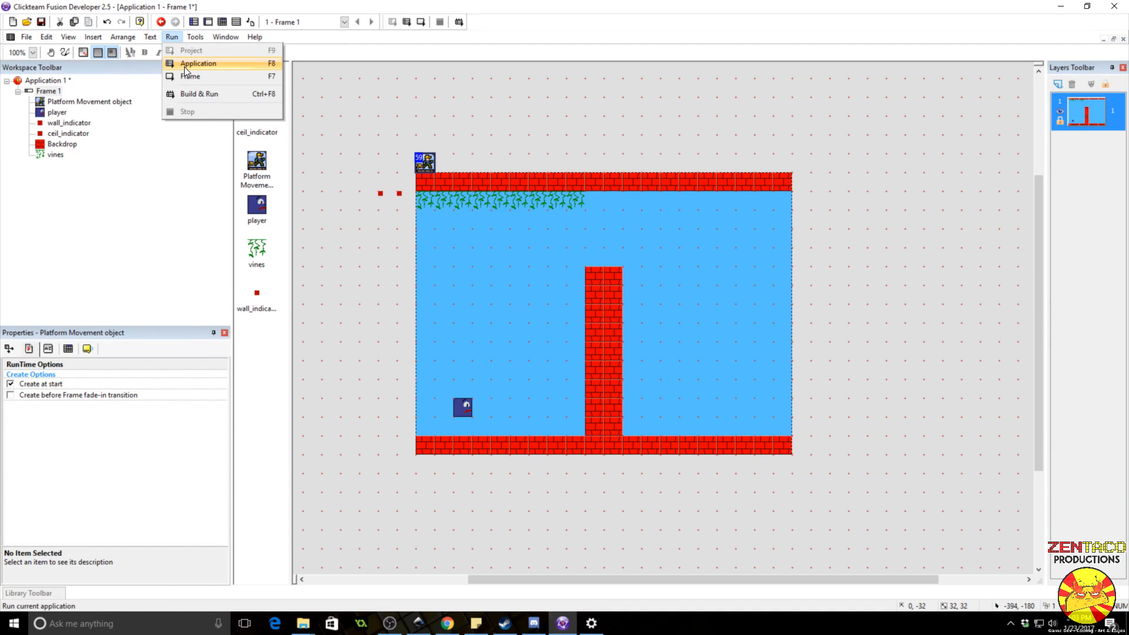
{"action": "left_click", "coordinate": [185, 66]}
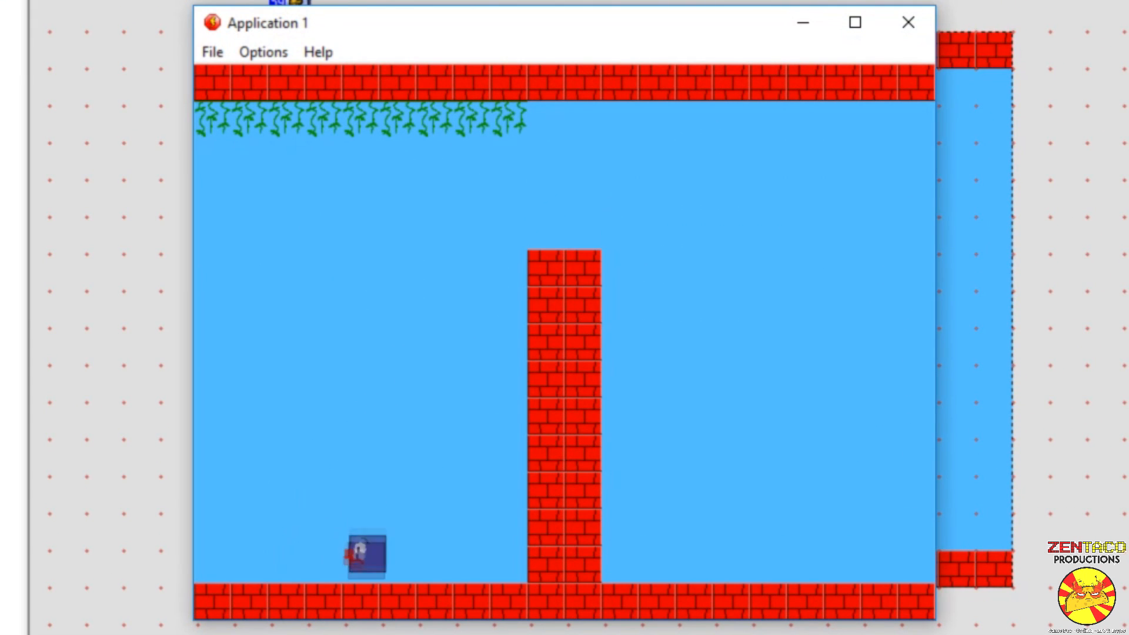
{"action": "key", "text": "Left"}
{"action": "key", "text": "Right"}
{"action": "key", "text": "space"}
{"action": "key", "text": "Left"}
{"action": "key", "text": "shift"}
{"action": "key", "text": "Right"}
{"action": "key", "text": "Left"}
{"action": "key", "text": "shift"}
{"action": "key", "text": "Right"}
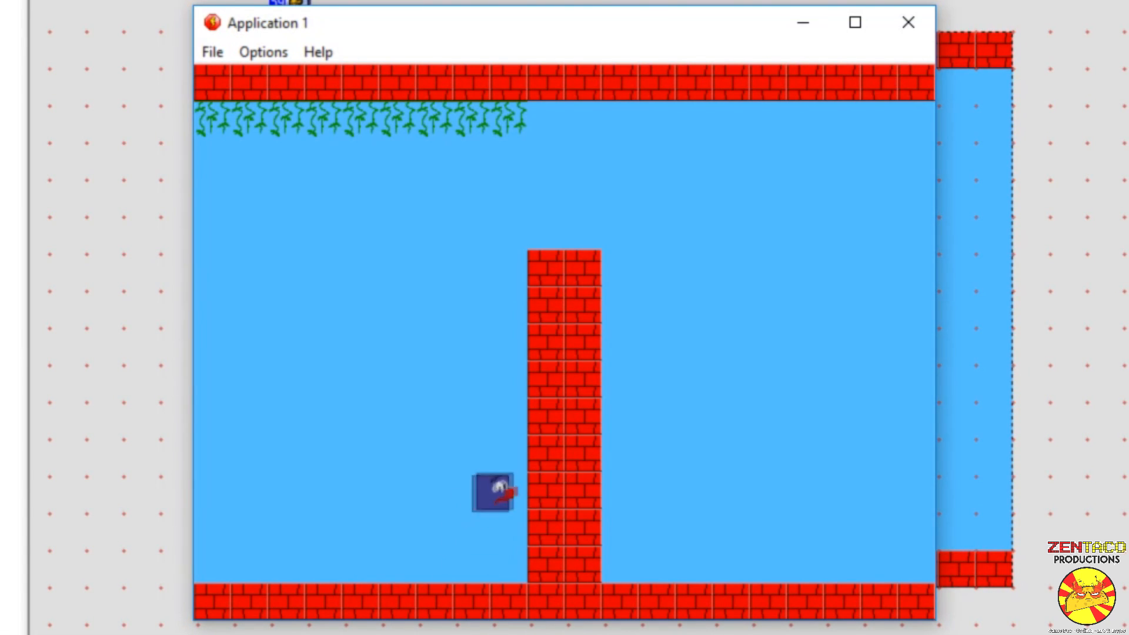
{"action": "key", "text": "Left"}
{"action": "key", "text": "shift"}
{"action": "key", "text": "Right"}
{"action": "key", "text": "Left"}
{"action": "key", "text": "shift"}
{"action": "key", "text": "Right"}
{"action": "key", "text": "Left"}
{"action": "key", "text": "shift"}
{"action": "key", "text": "Right"}
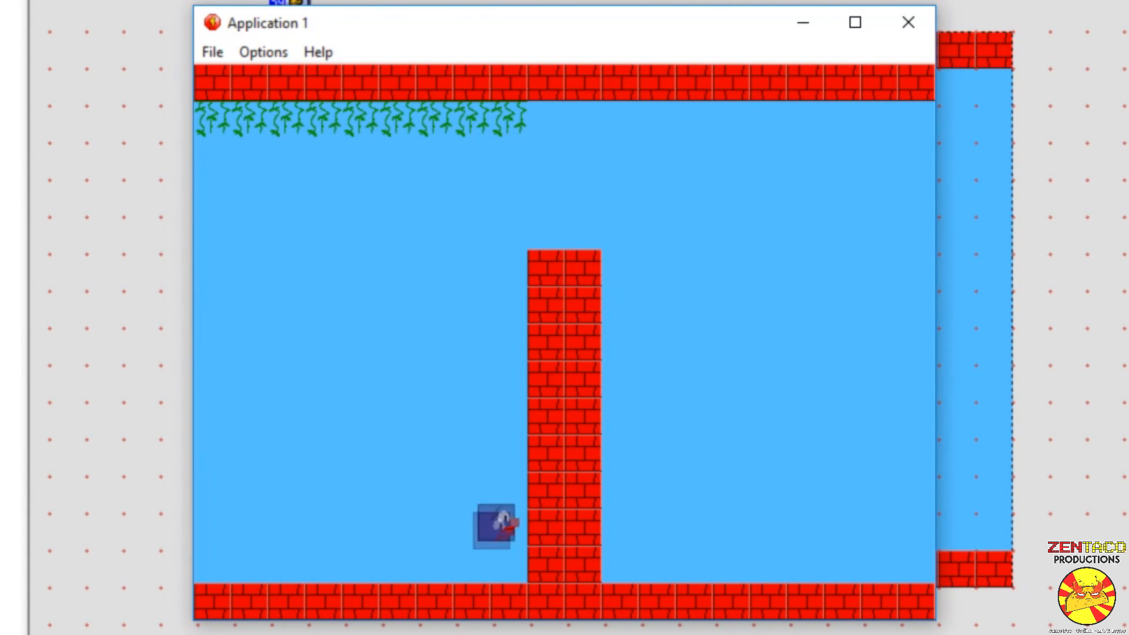
{"action": "left_click", "coordinate": [908, 23]}
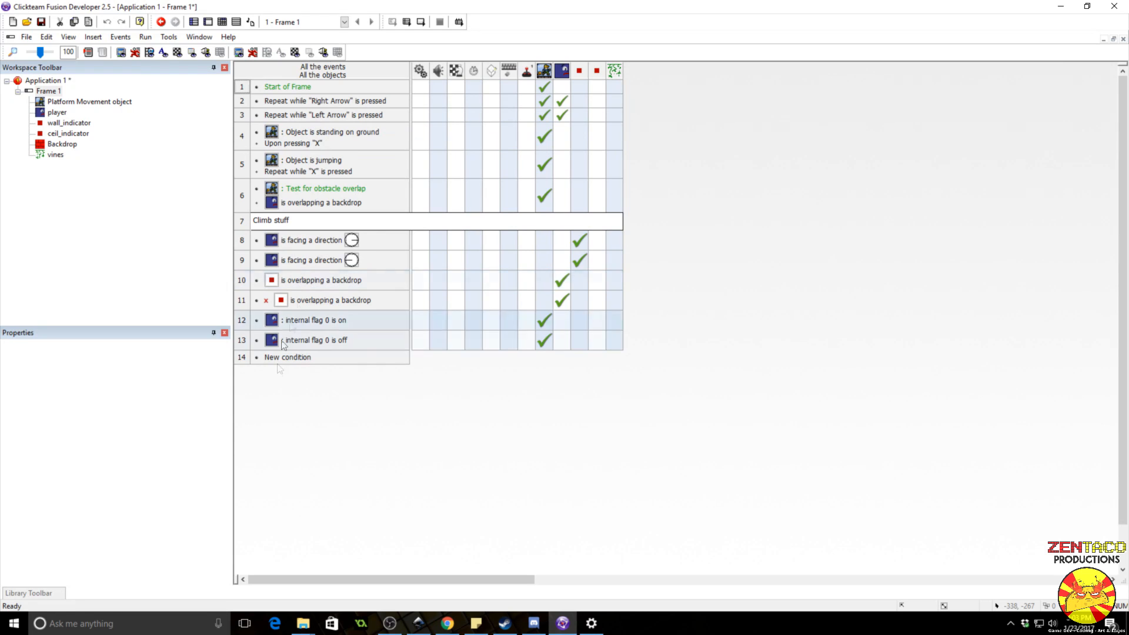
- Add an event that checks whether the player's internal flag 0 is on and repeats while Up Arrow is pressed
{"action": "left_click", "coordinate": [281, 357]}
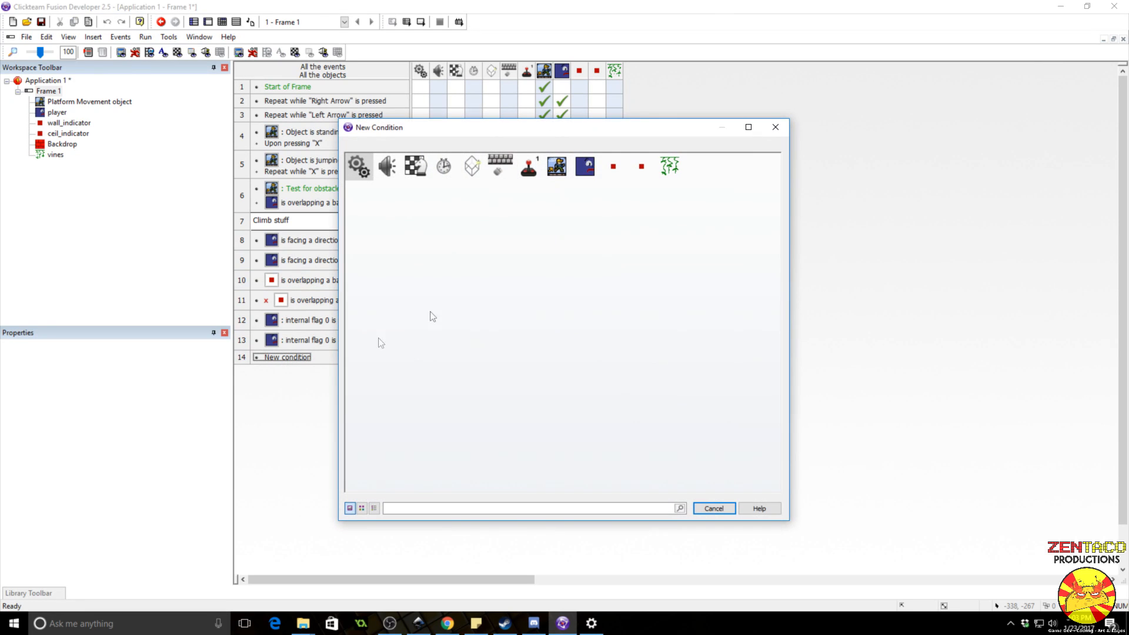
{"action": "left_click", "coordinate": [581, 161]}
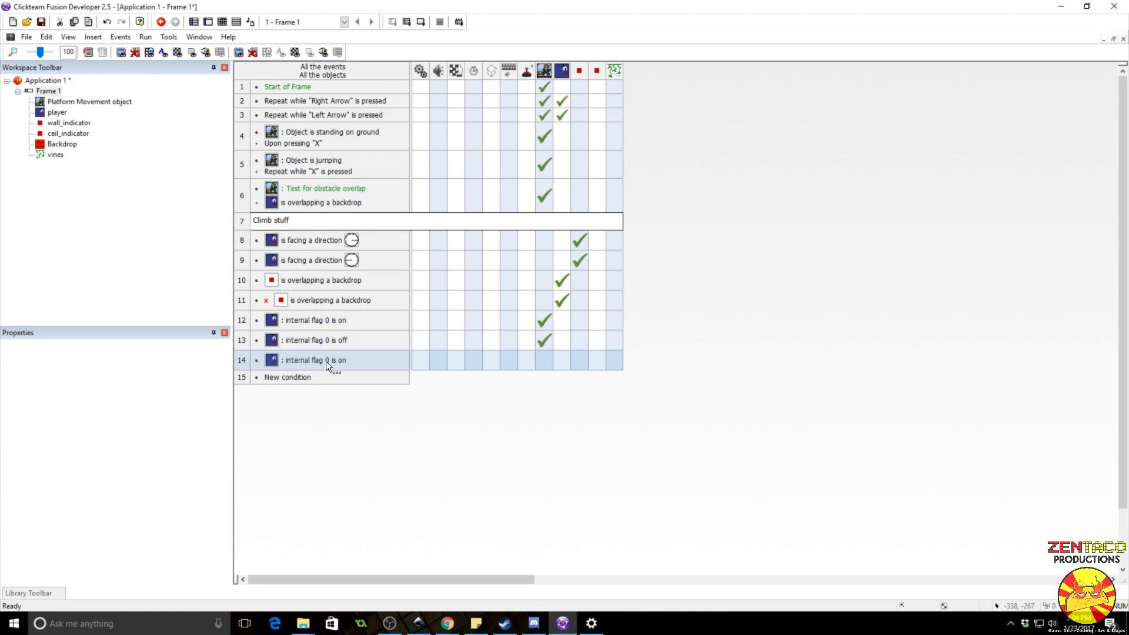
{"action": "right_click", "coordinate": [326, 361]}
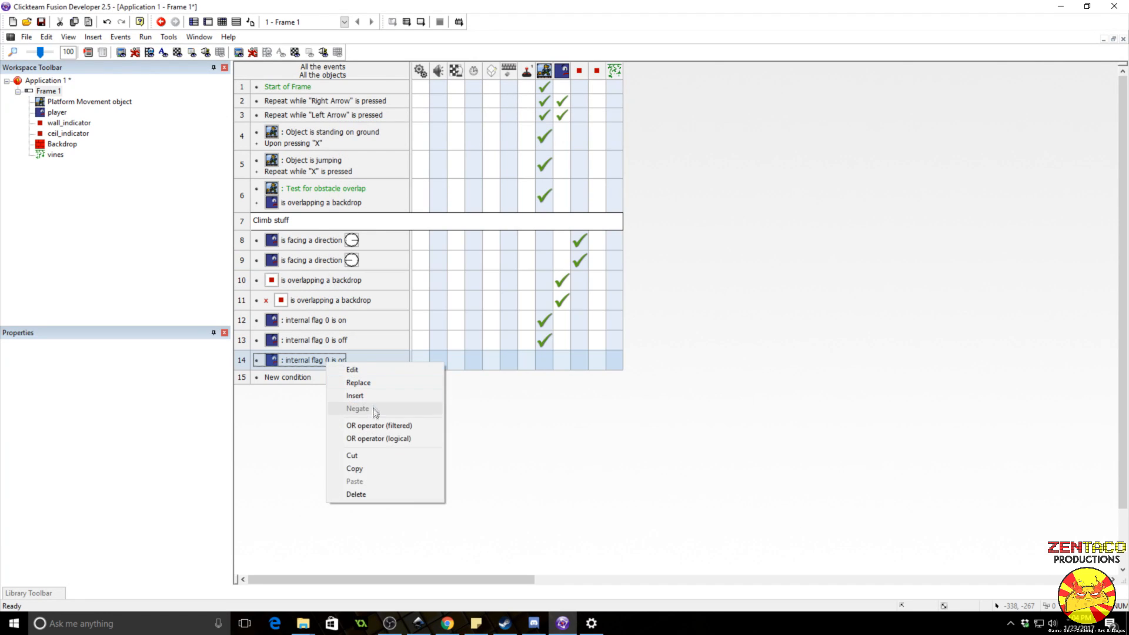
{"action": "left_click", "coordinate": [412, 394]}
{"action": "left_click", "coordinate": [508, 167]}
{"action": "mouse_move", "coordinate": [509, 167]}
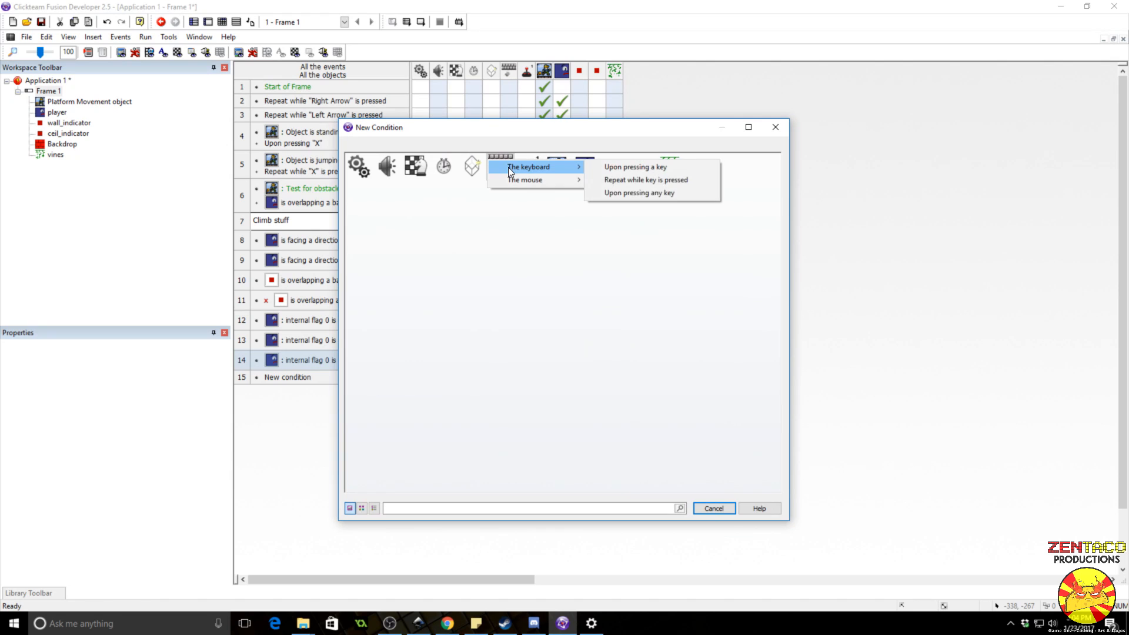
{"action": "left_click", "coordinate": [678, 183]}
{"action": "key", "text": "Up"}
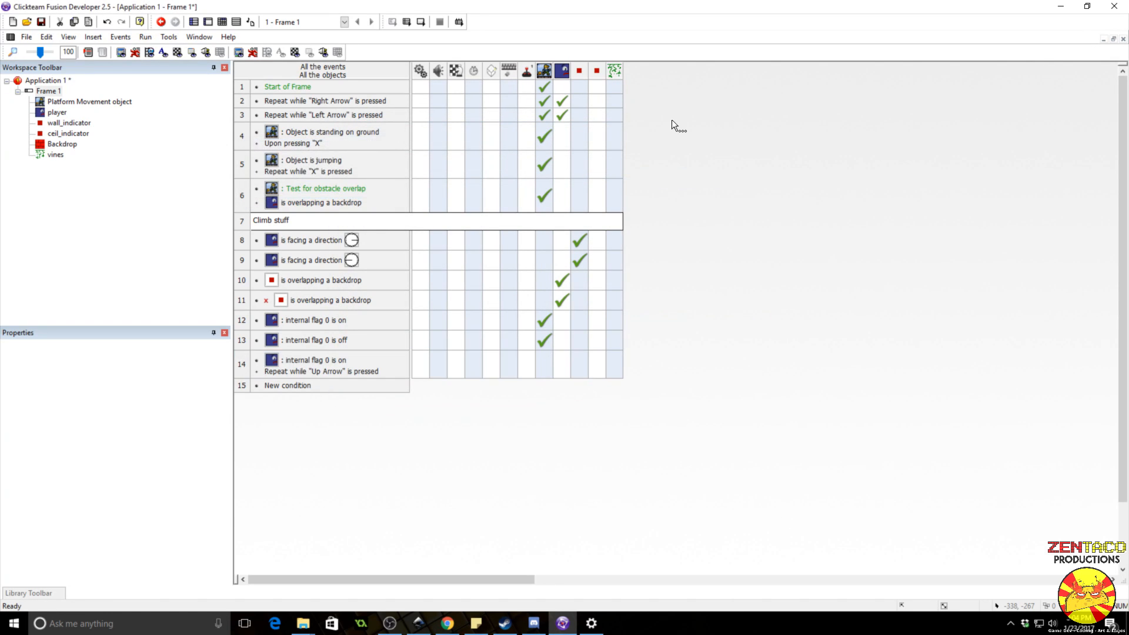
- In the Up Arrow climb event, set the Platform Movement object's additional Y velocity to a negative value
{"action": "left_click", "coordinate": [541, 359]}
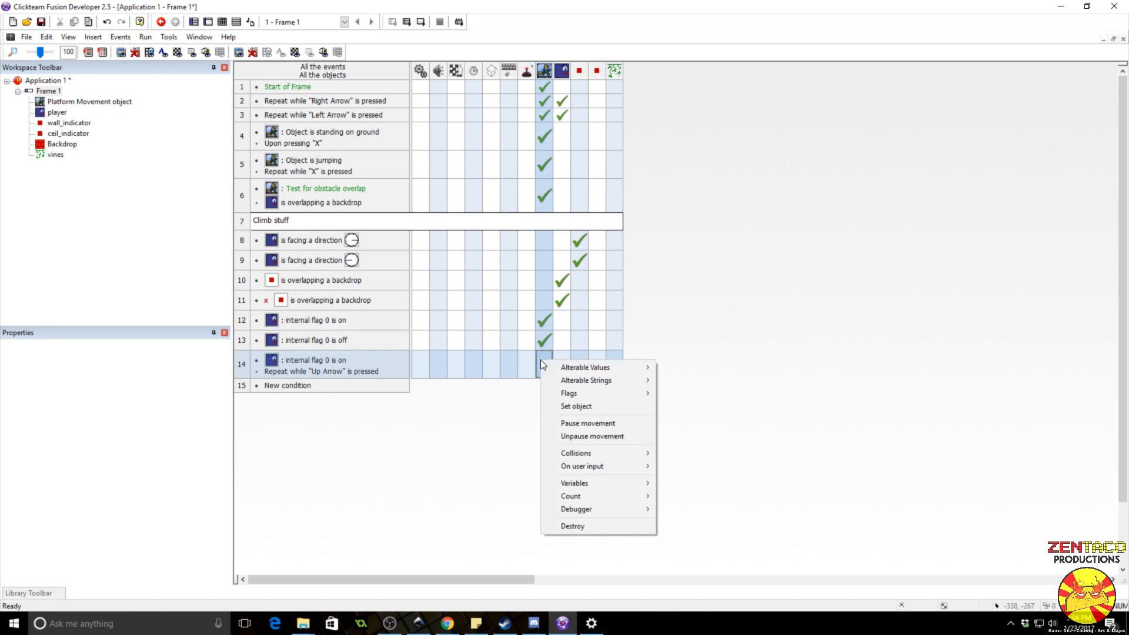
{"action": "mouse_move", "coordinate": [566, 382]}
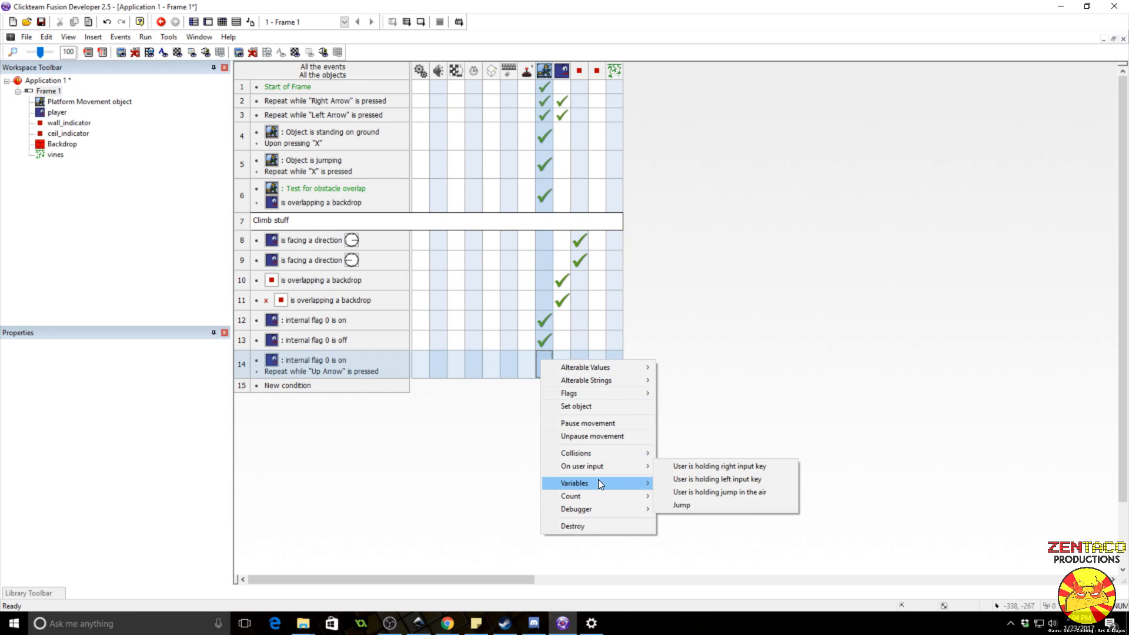
{"action": "mouse_move", "coordinate": [598, 480]}
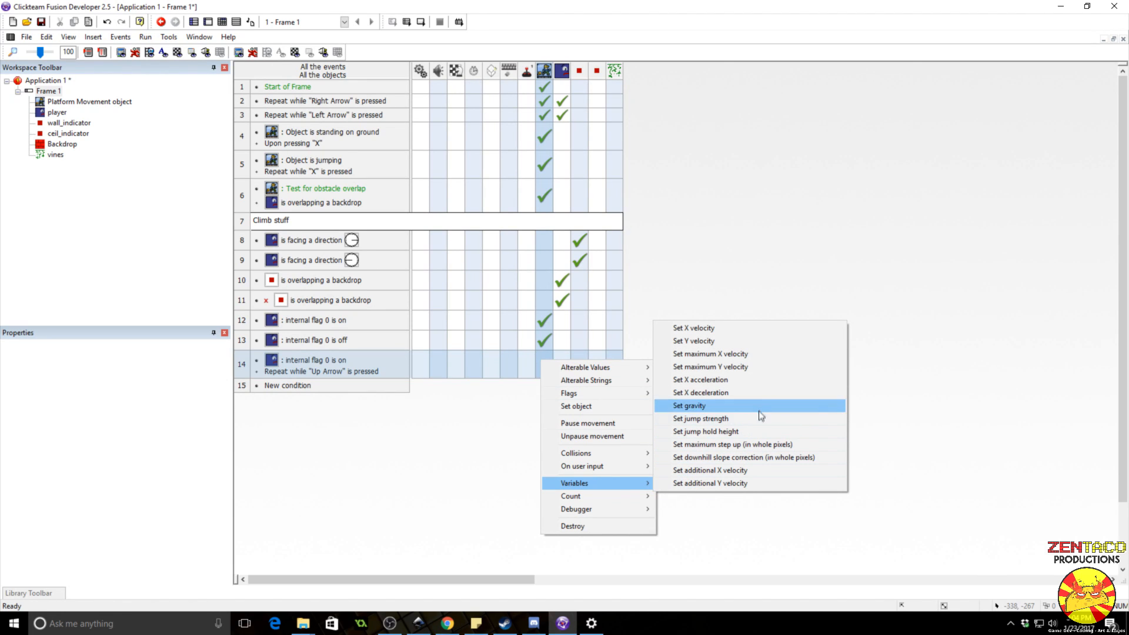
{"action": "left_click", "coordinate": [735, 483]}
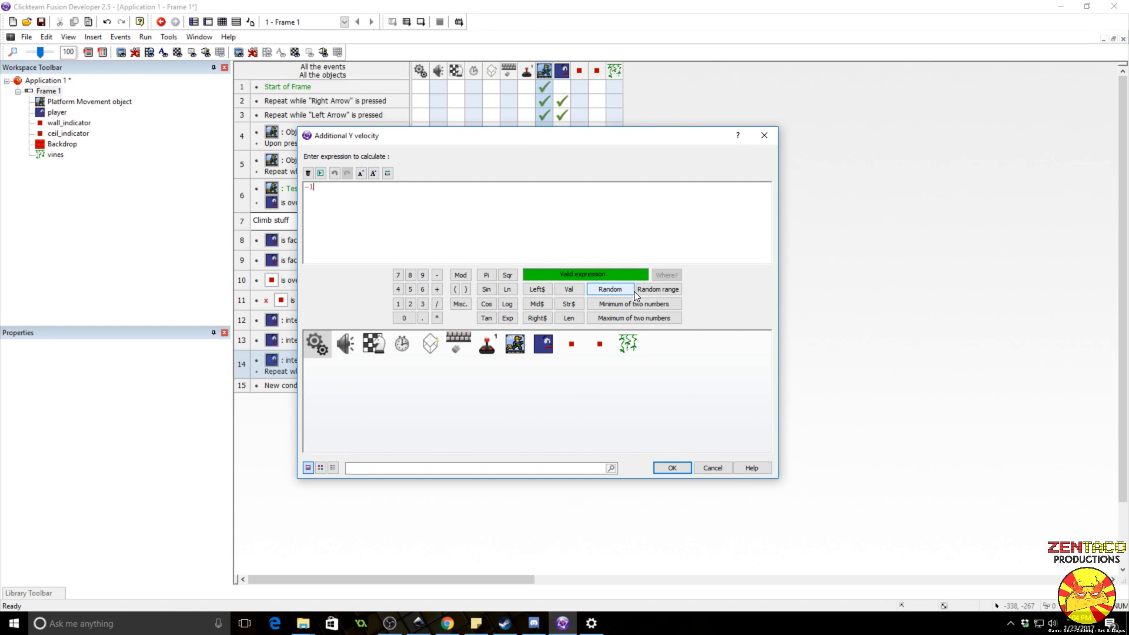
{"action": "key", "text": "Return"}
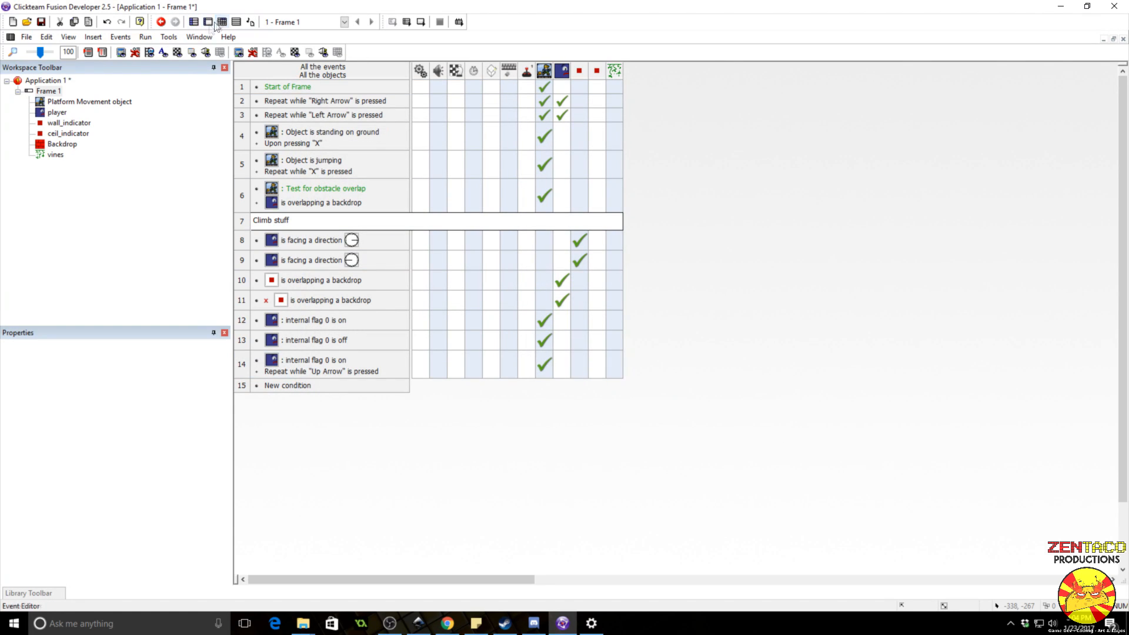
- Run the application, test jumping onto and climbing the brick pillar, and close the test window
{"action": "left_click", "coordinate": [149, 37]}
{"action": "left_click", "coordinate": [172, 75]}
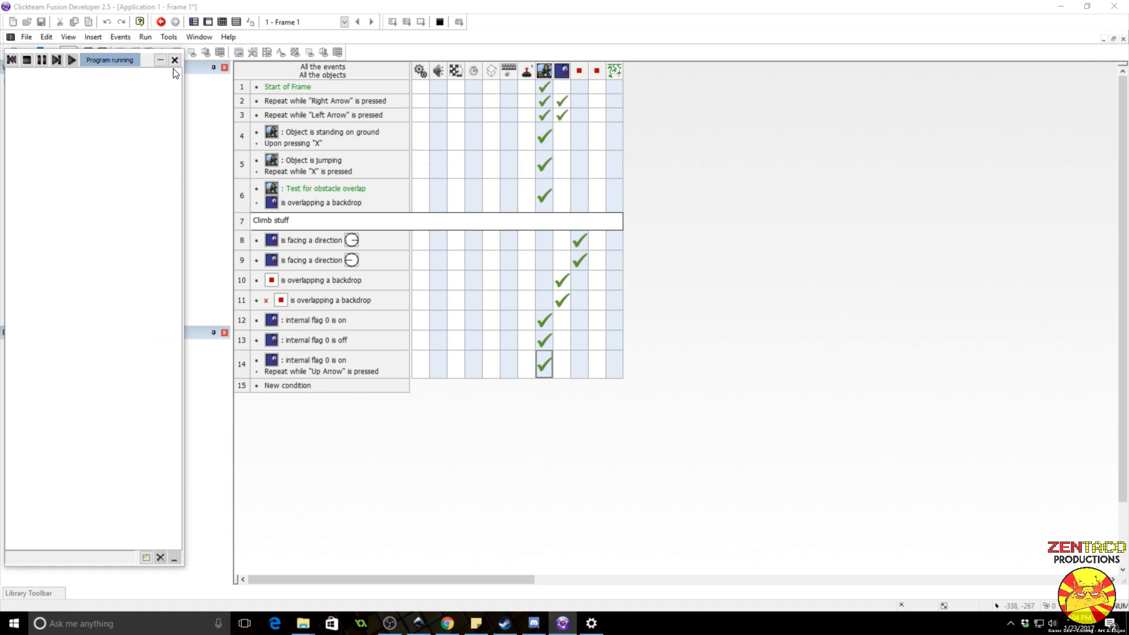
{"action": "key", "text": "Right"}
{"action": "key", "text": "x"}
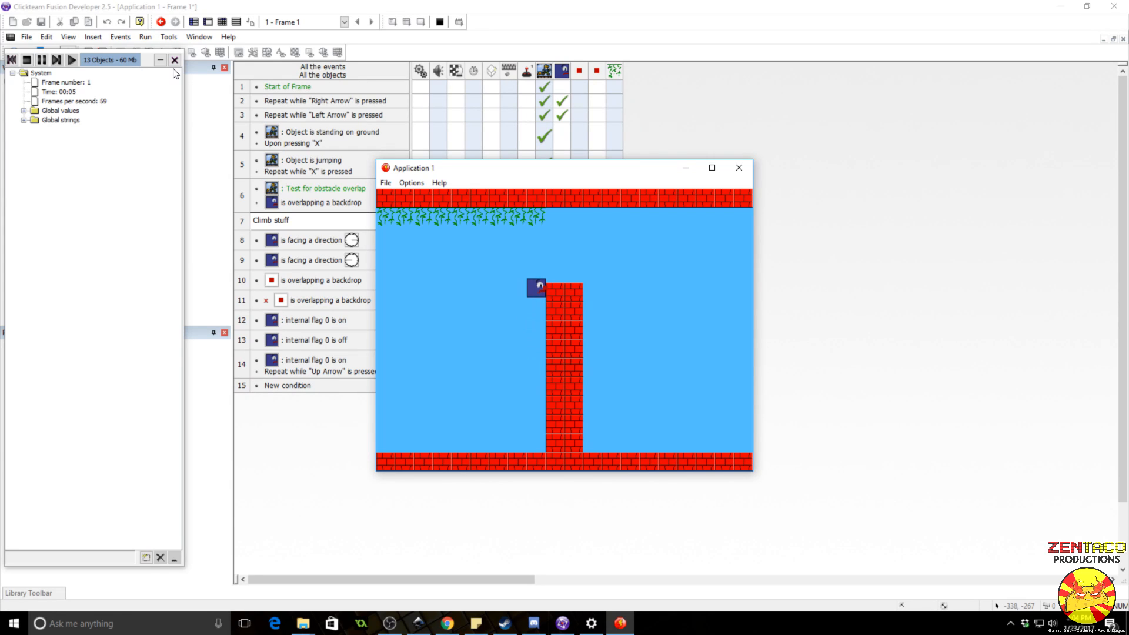
{"action": "key", "text": "Left"}
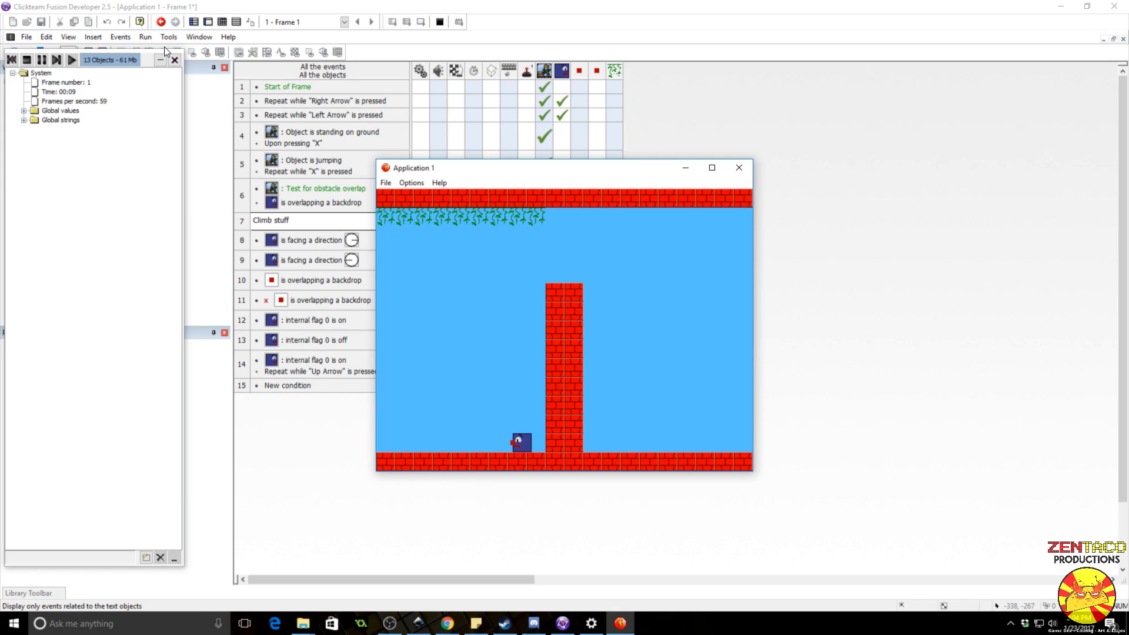
{"action": "left_click", "coordinate": [731, 175]}
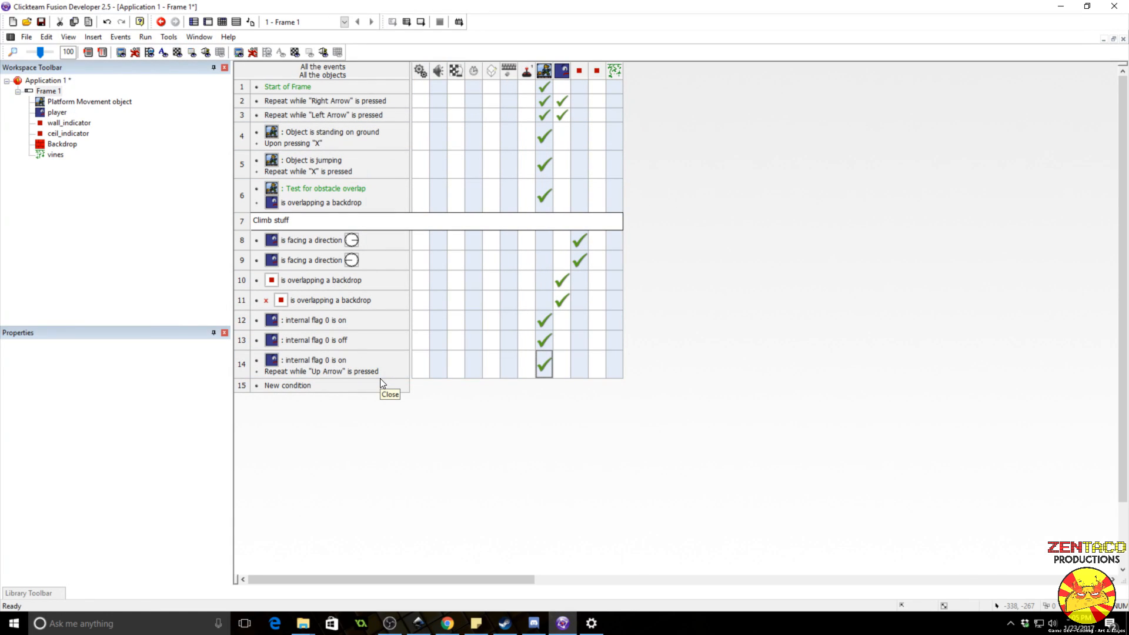
- Duplicate the Up Arrow climb event and set the copy's key condition to Down Arrow
{"action": "left_click", "coordinate": [272, 370]}
{"action": "left_click", "coordinate": [244, 372]}
{"action": "key", "text": "ctrl+c"}
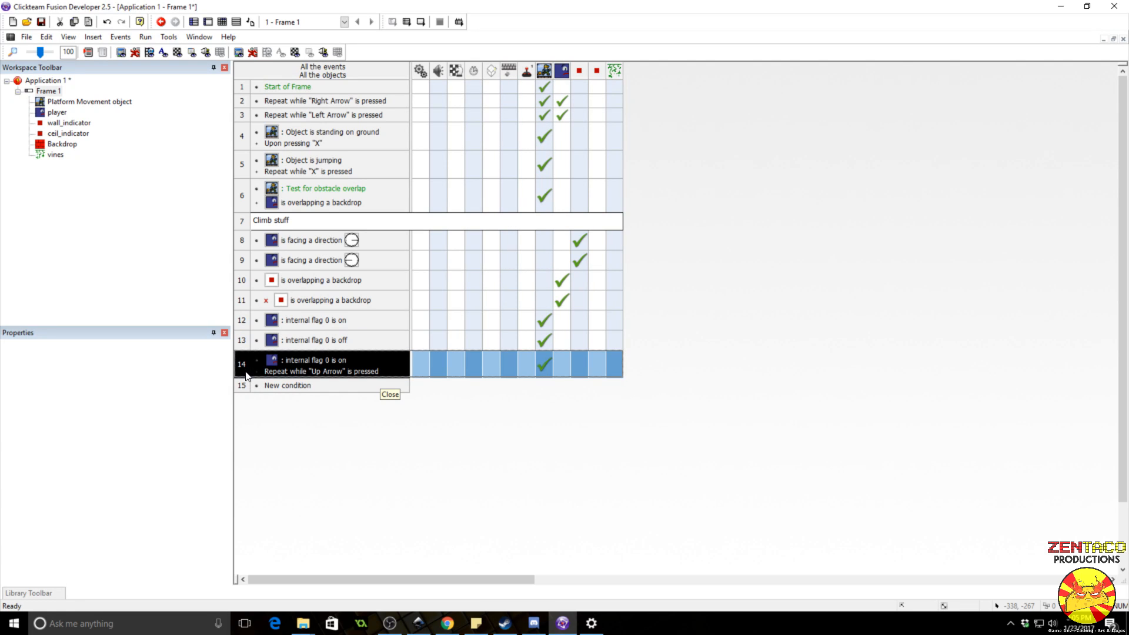
{"action": "key", "text": "ctrl+v"}
{"action": "double_click", "coordinate": [305, 399]}
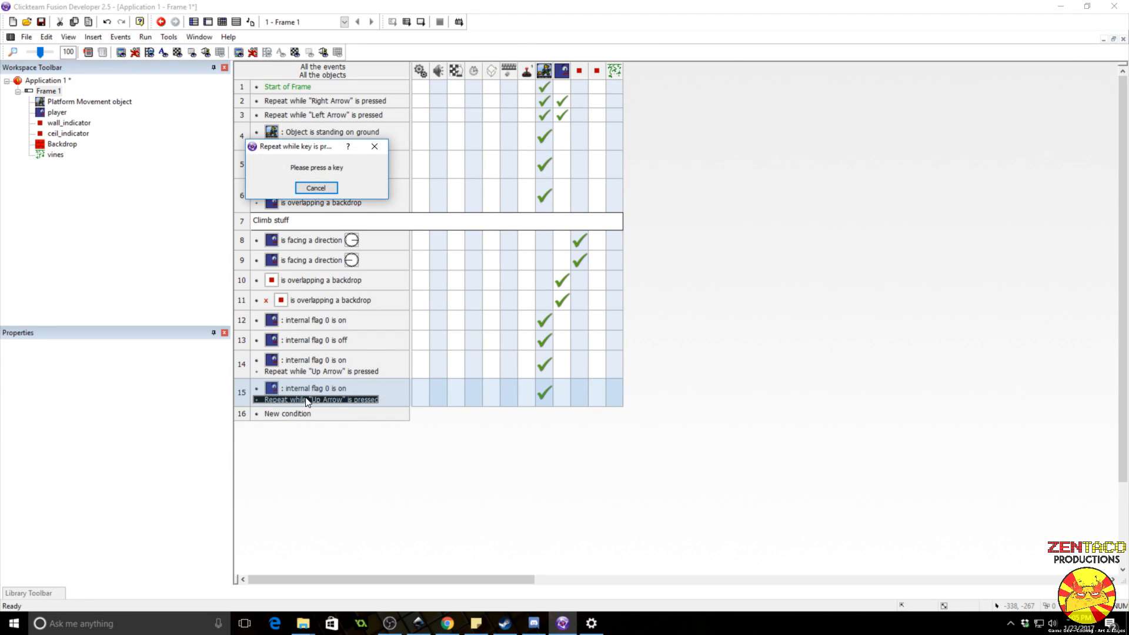
{"action": "key", "text": "Down"}
- In the Down Arrow climb event, set the Platform Movement object's additional Y velocity to 100
{"action": "right_click", "coordinate": [542, 393]}
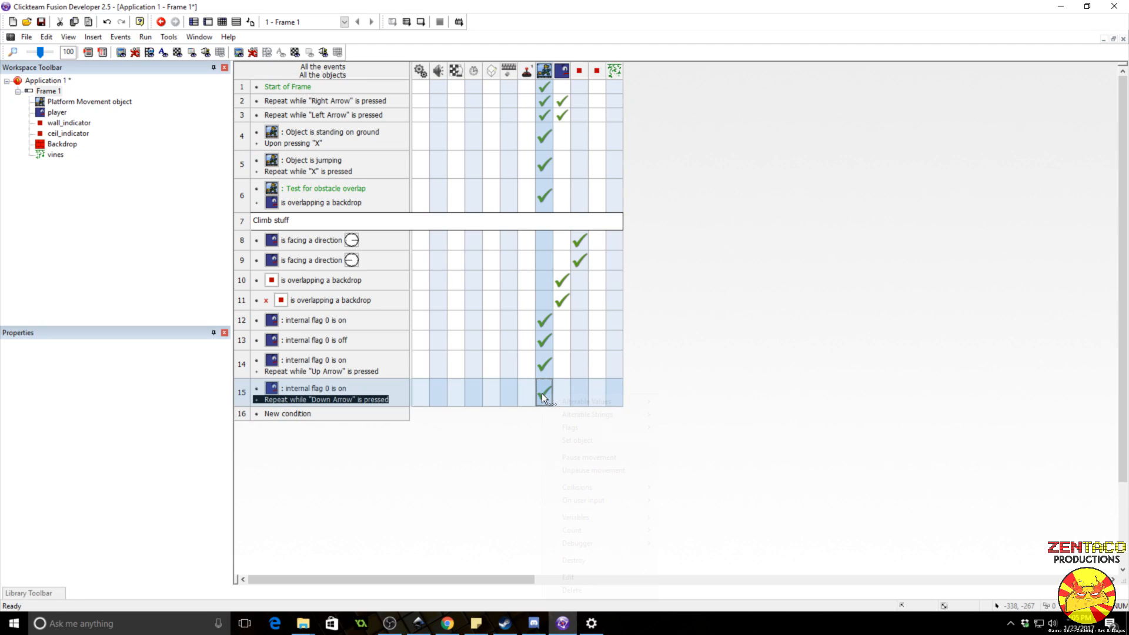
{"action": "left_click", "coordinate": [568, 577]}
{"action": "type", "text": "1"}
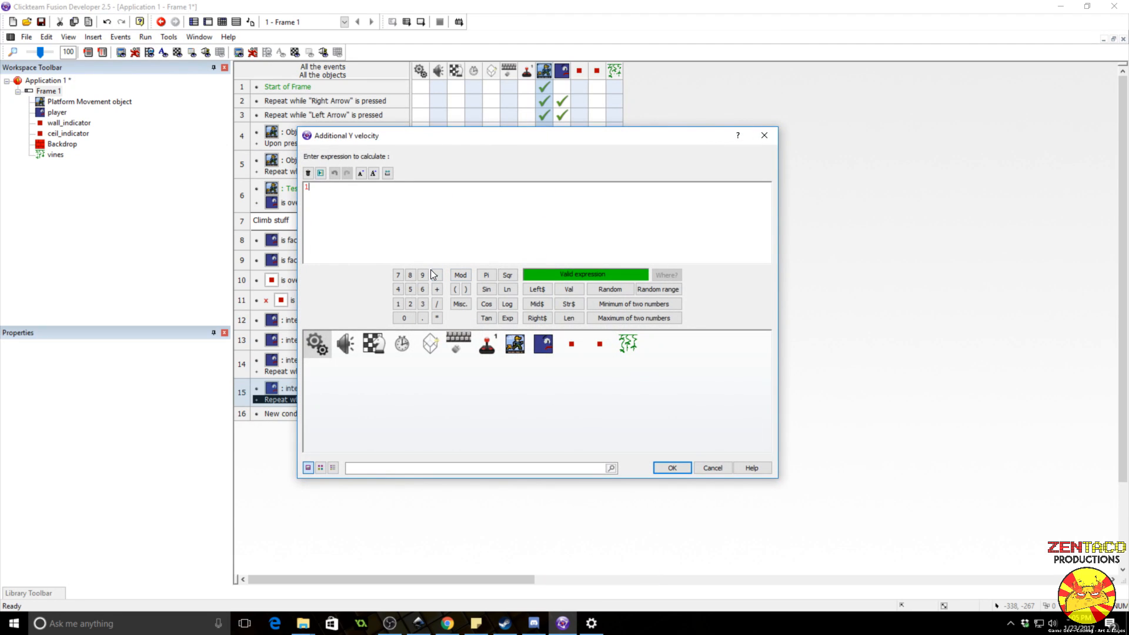
{"action": "key", "text": "Return"}
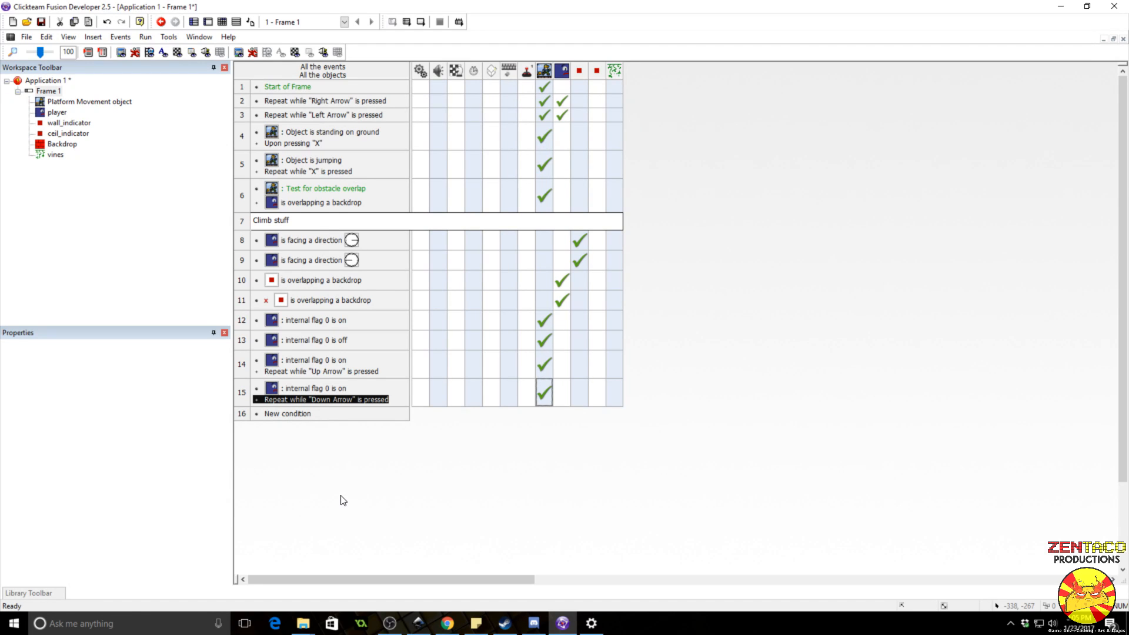
- Add an event with a negated condition for repeating while Up Arrow is pressed
{"action": "left_click", "coordinate": [306, 413]}
{"action": "left_click", "coordinate": [500, 166]}
{"action": "mouse_move", "coordinate": [534, 165]}
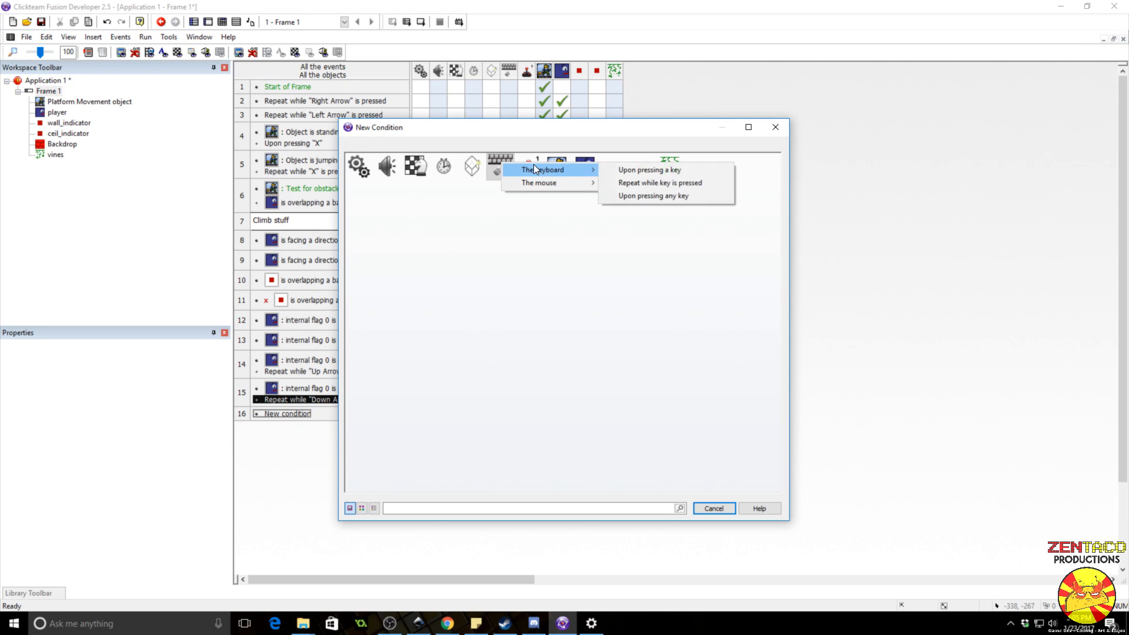
{"action": "left_click", "coordinate": [650, 183]}
{"action": "right_click", "coordinate": [327, 413]}
{"action": "left_click", "coordinate": [355, 454]}
- Duplicate the negated Up Arrow condition within its event and set the copy's key to Down Arrow
{"action": "left_click", "coordinate": [310, 415]}
{"action": "key", "text": "ctrl+c"}
{"action": "key", "text": "ctrl+v"}
{"action": "double_click", "coordinate": [312, 422]}
{"action": "key", "text": "Down"}
{"action": "left_click", "coordinate": [394, 488]}
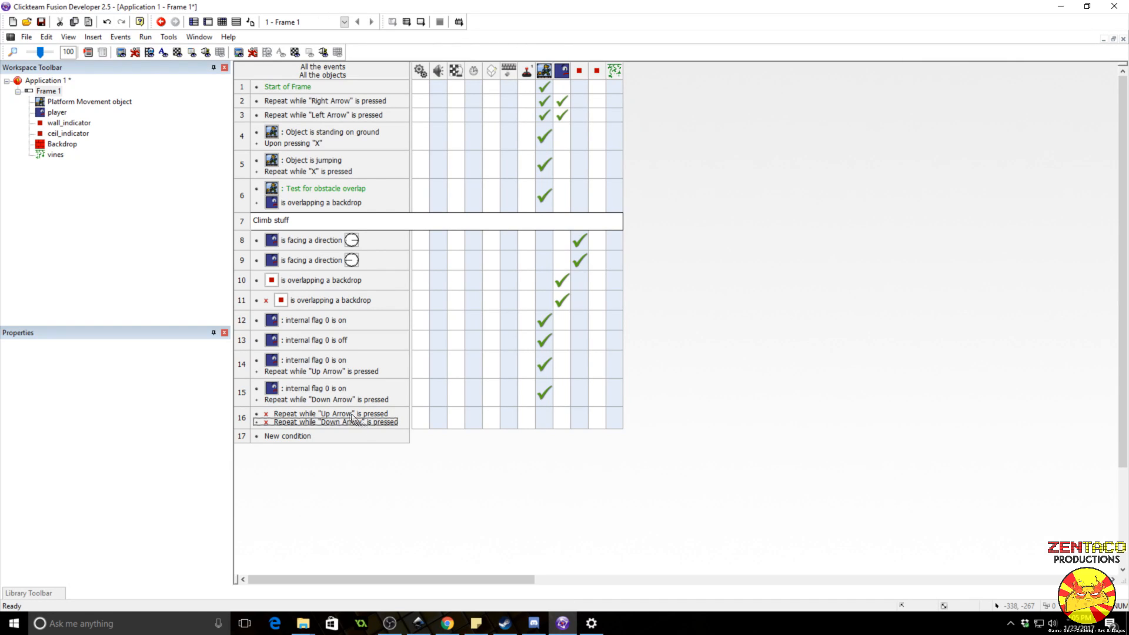
- In the event where neither Up nor Down Arrow is pressed, set the Platform Movement object's additional Y velocity to 0
{"action": "right_click", "coordinate": [334, 396]}
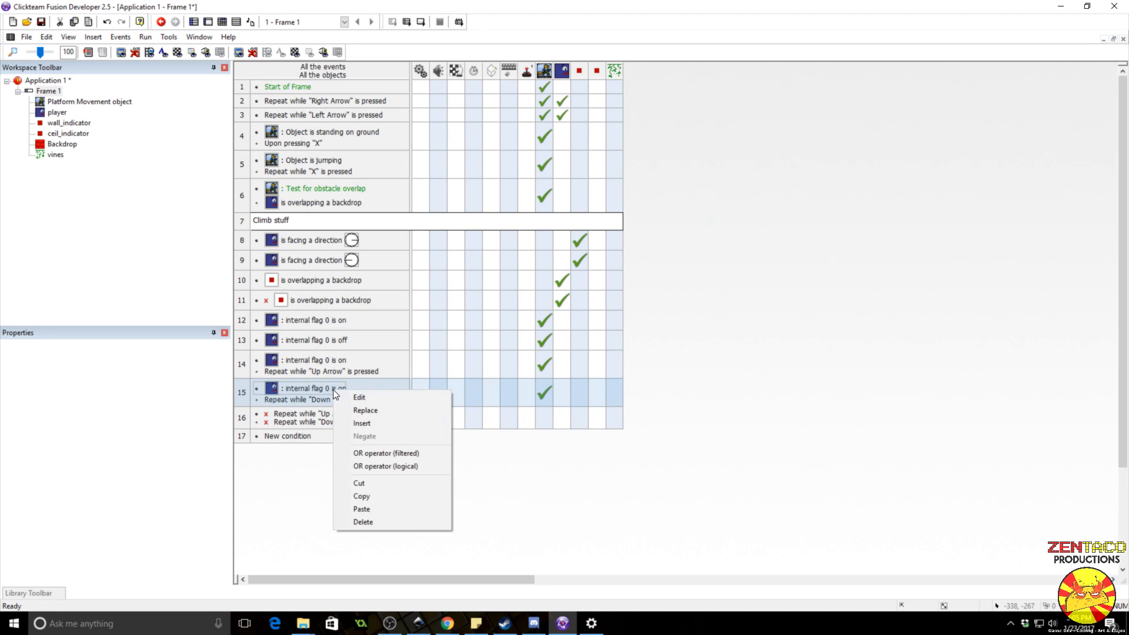
{"action": "left_click", "coordinate": [588, 508]}
{"action": "mouse_move", "coordinate": [542, 391]}
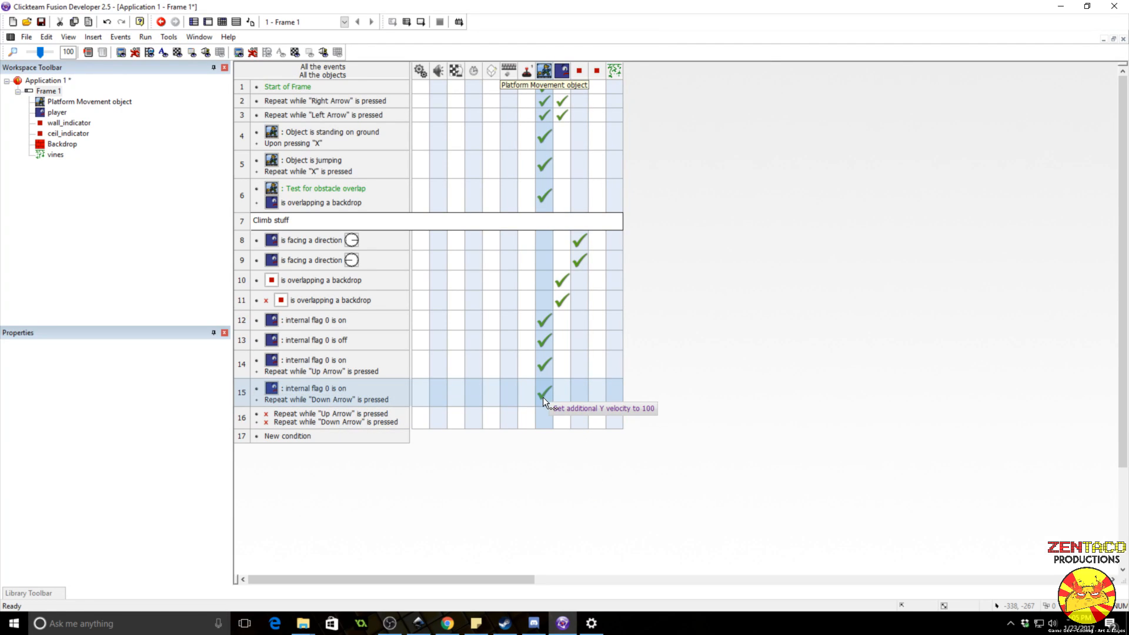
{"action": "right_click", "coordinate": [548, 418]}
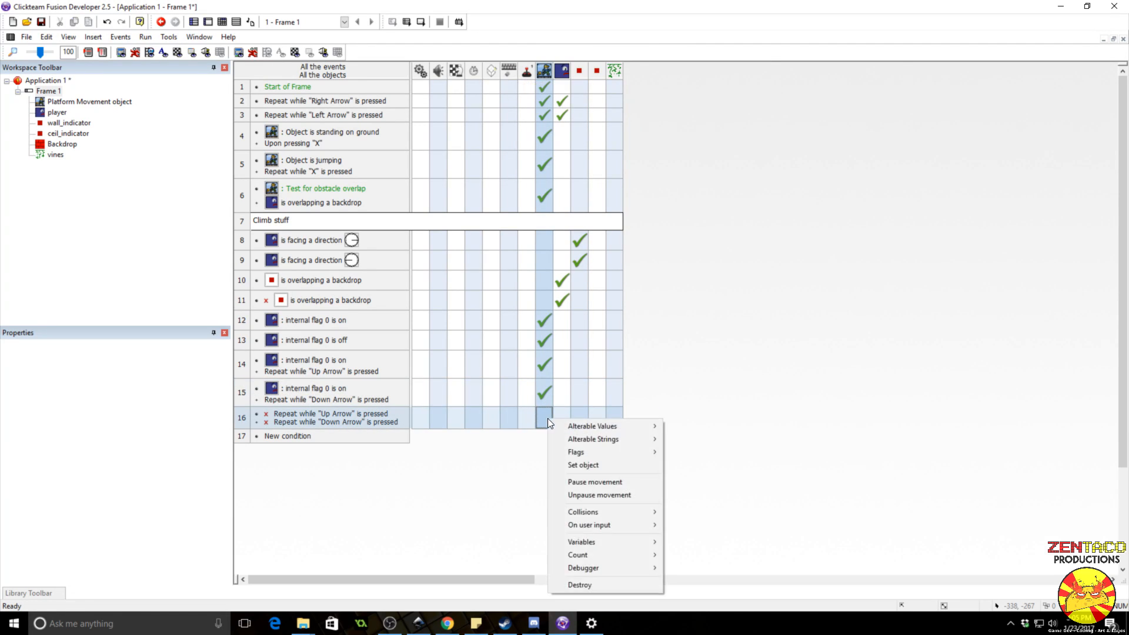
{"action": "mouse_move", "coordinate": [597, 512]}
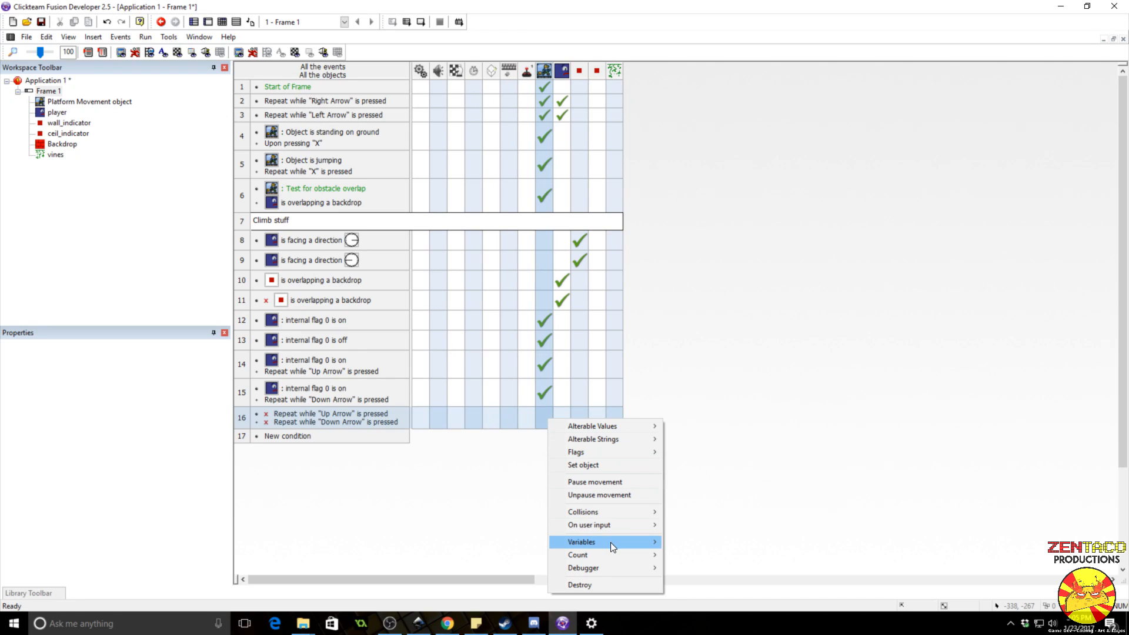
{"action": "mouse_move", "coordinate": [611, 542]}
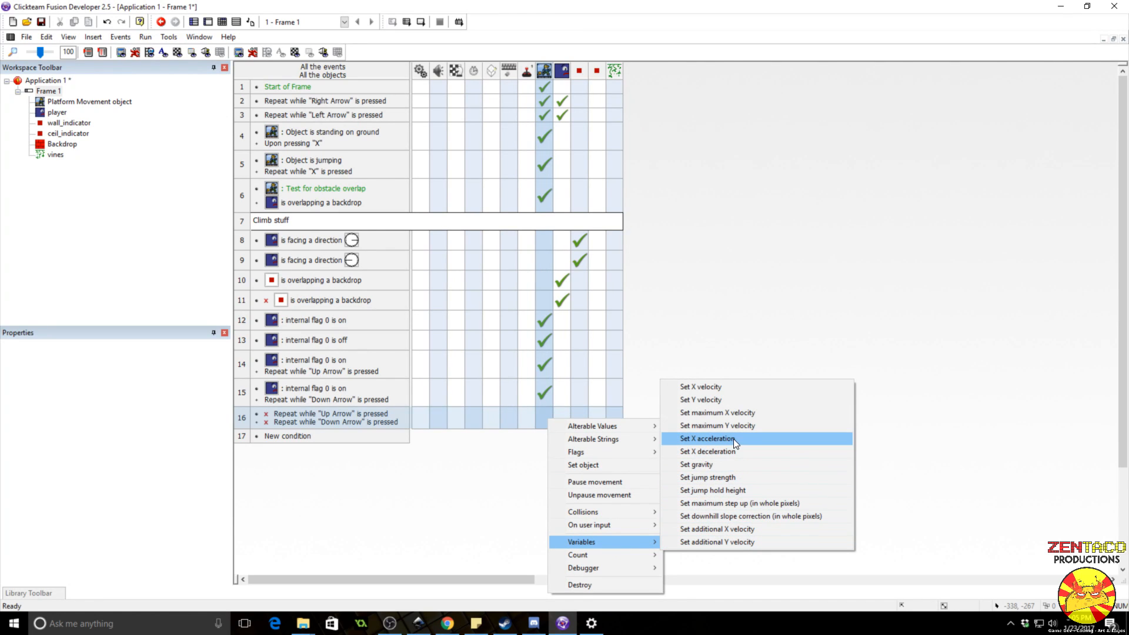
{"action": "left_click", "coordinate": [744, 538]}
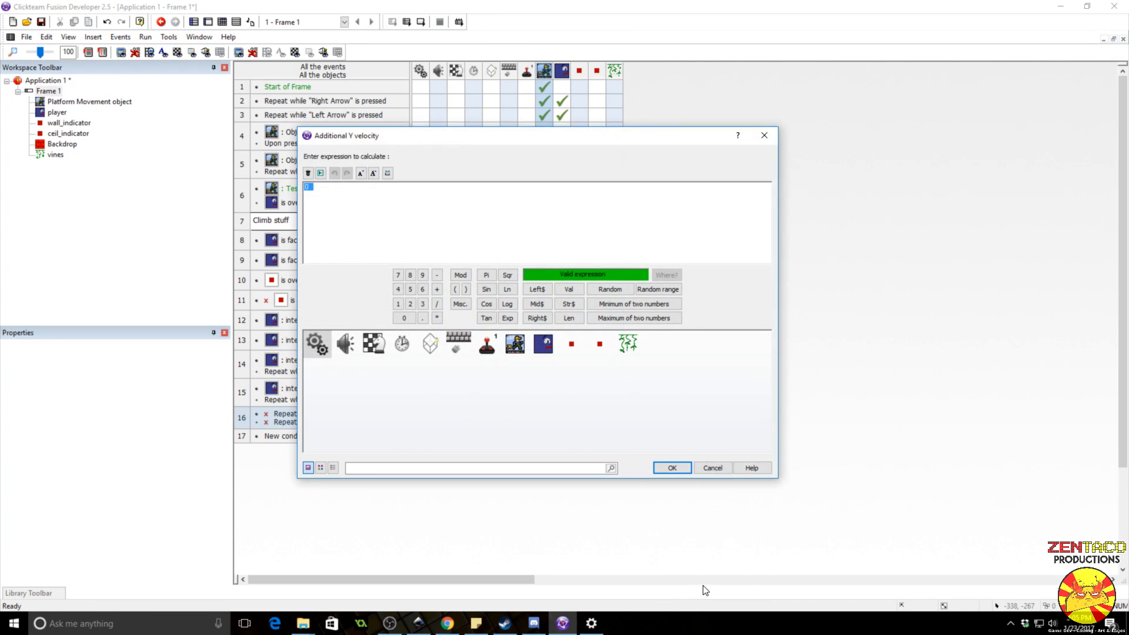
{"action": "key", "text": "Return"}
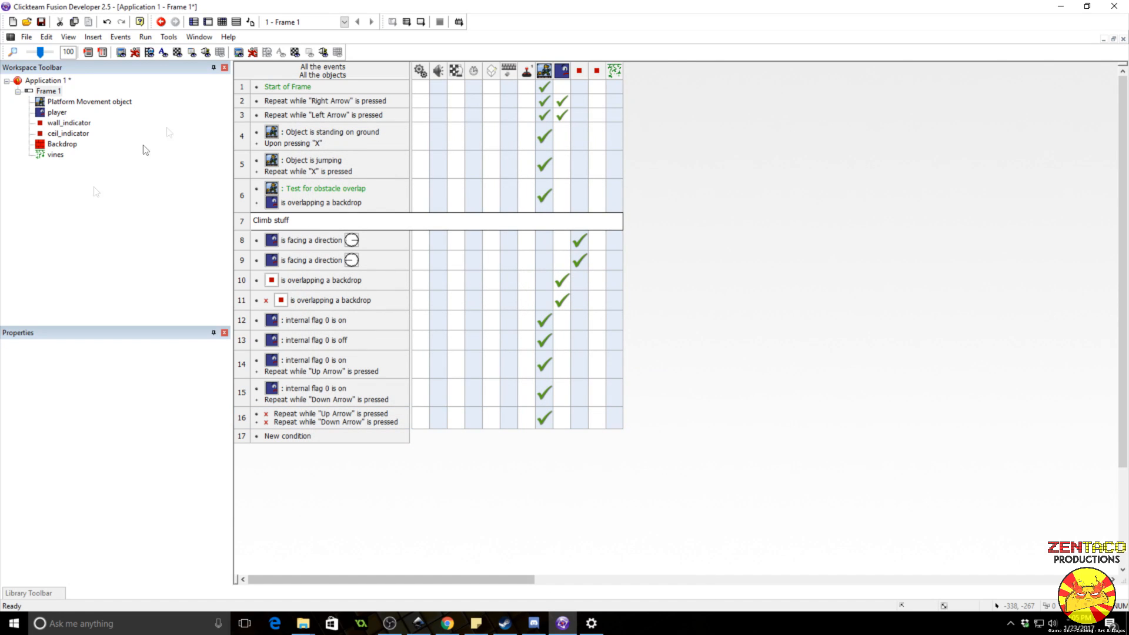
- Run the frame, walk the player in both directions, and jump onto the side of the brick wall
{"action": "left_click", "coordinate": [166, 38]}
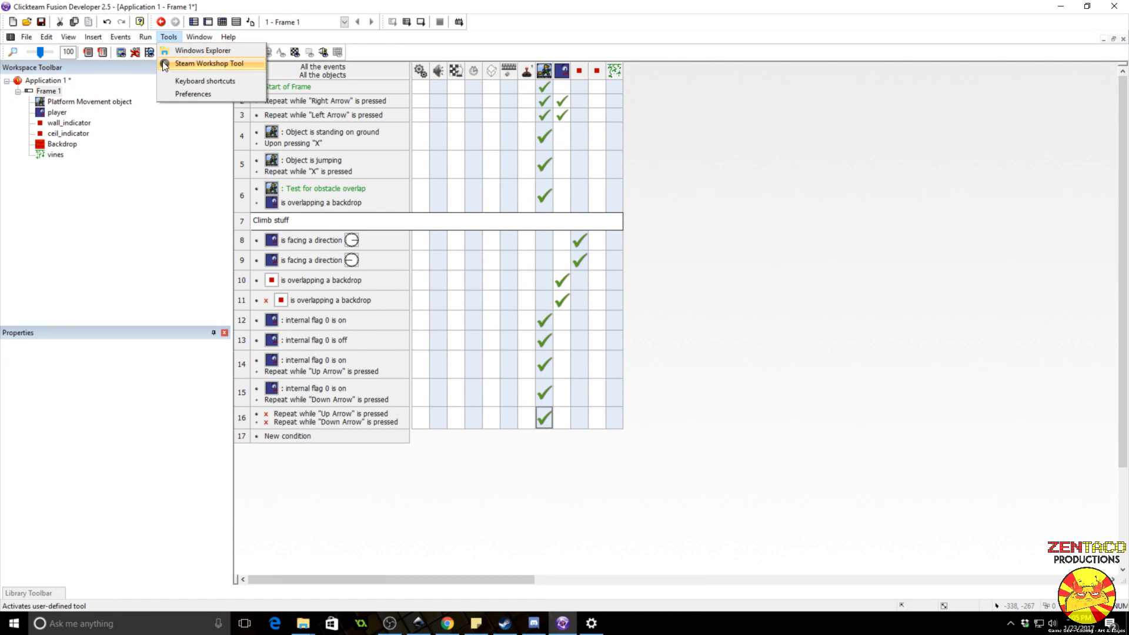
{"action": "left_click", "coordinate": [176, 75]}
{"action": "key", "text": "Right"}
{"action": "key", "text": "Left"}
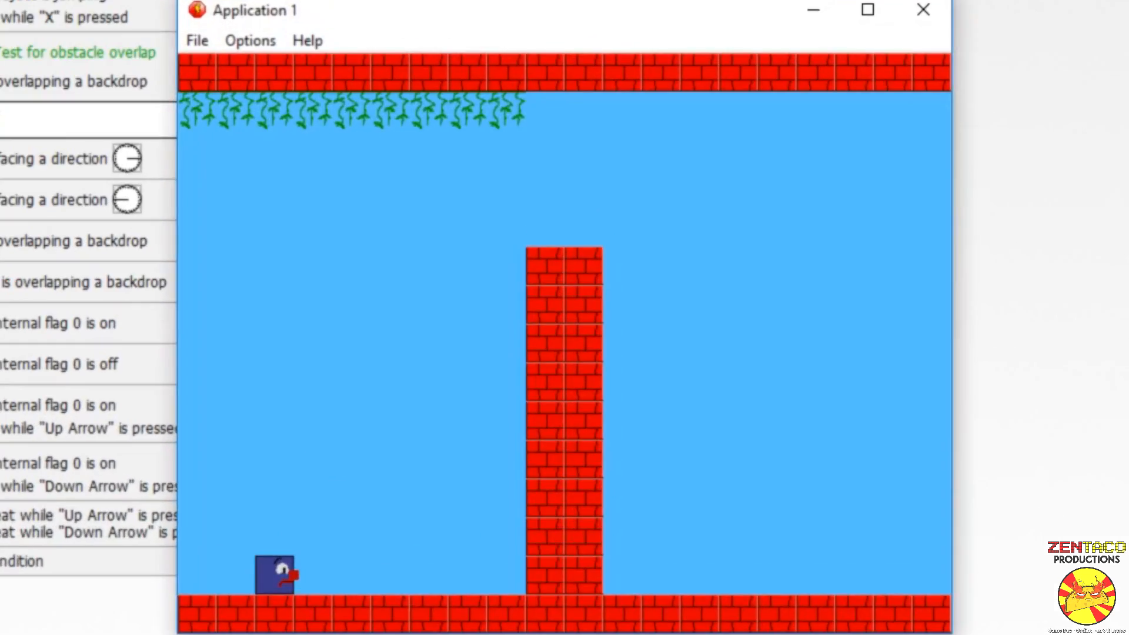
{"action": "key", "text": "Right"}
{"action": "key", "text": "x"}
{"action": "key", "text": "Right"}
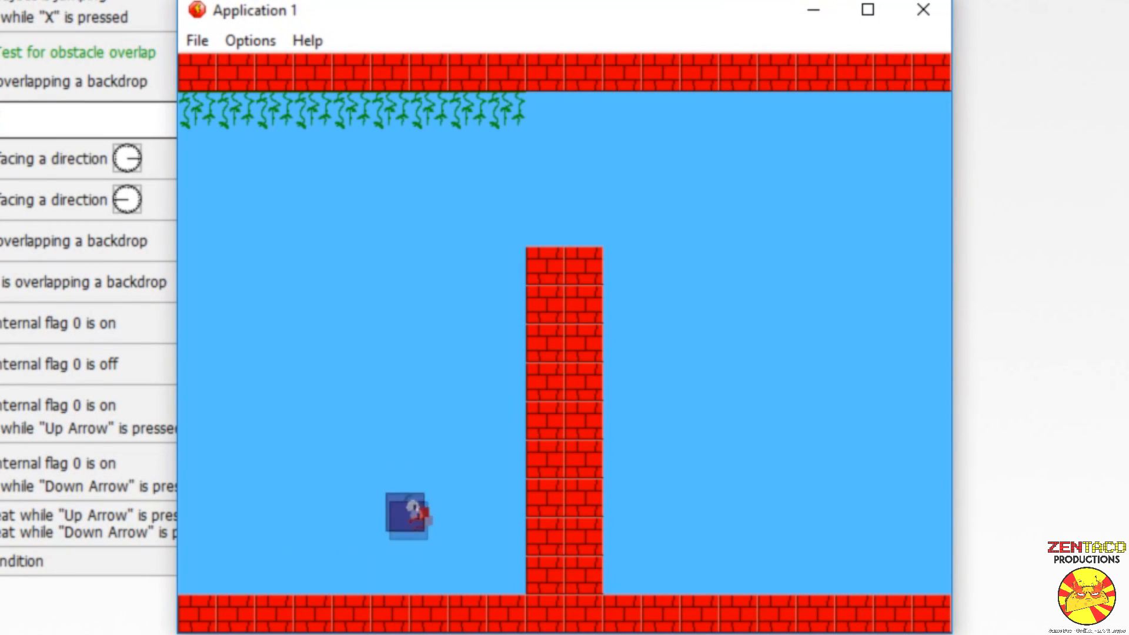
- Test climbing up and down the brick wall as far as its top edge, and close the test run
{"action": "key", "text": "Up"}
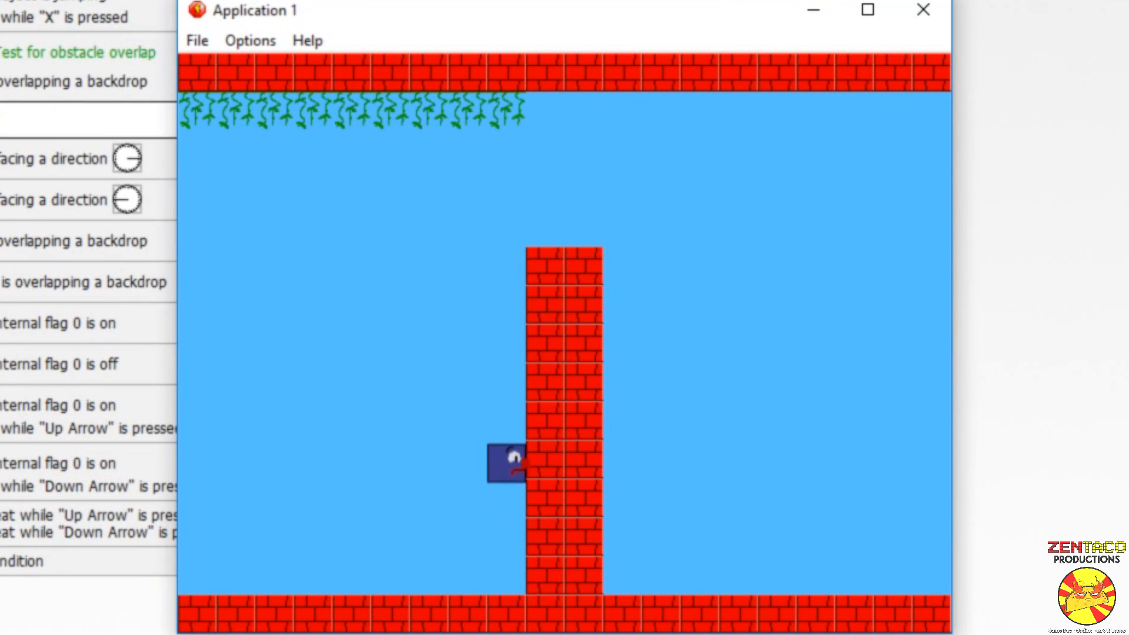
{"action": "key", "text": "Down"}
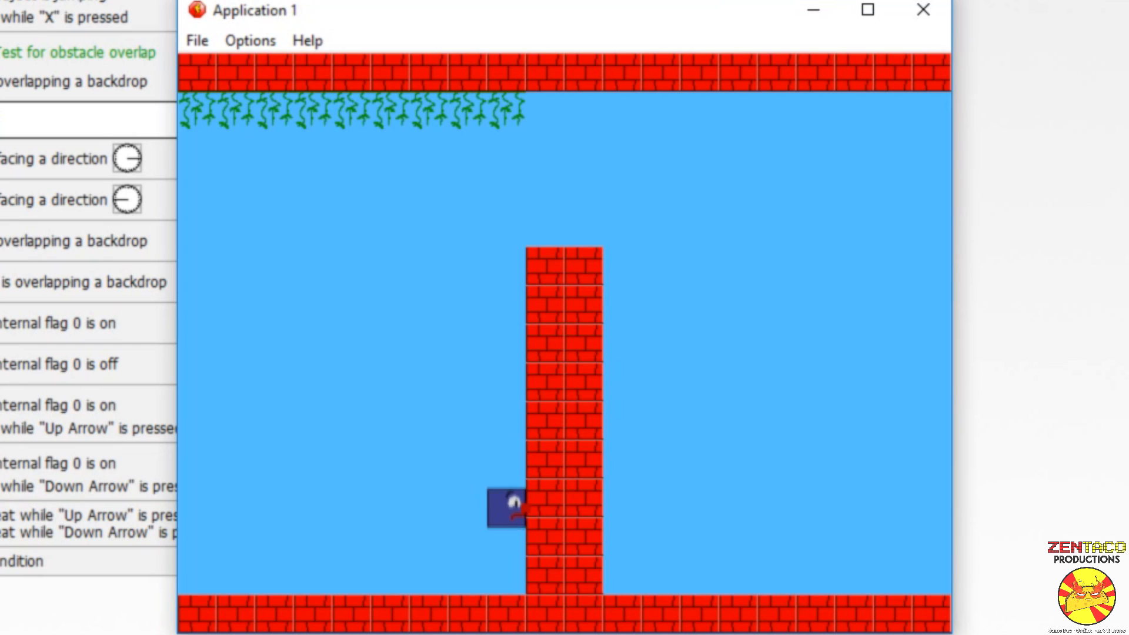
{"action": "key", "text": "Up"}
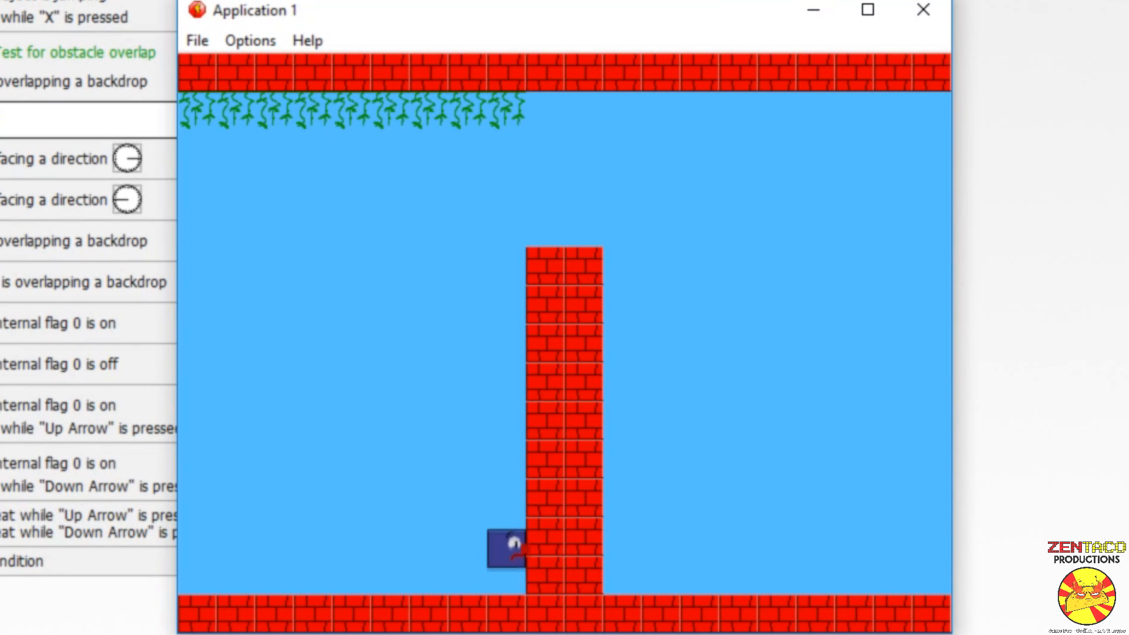
{"action": "key", "text": "Up"}
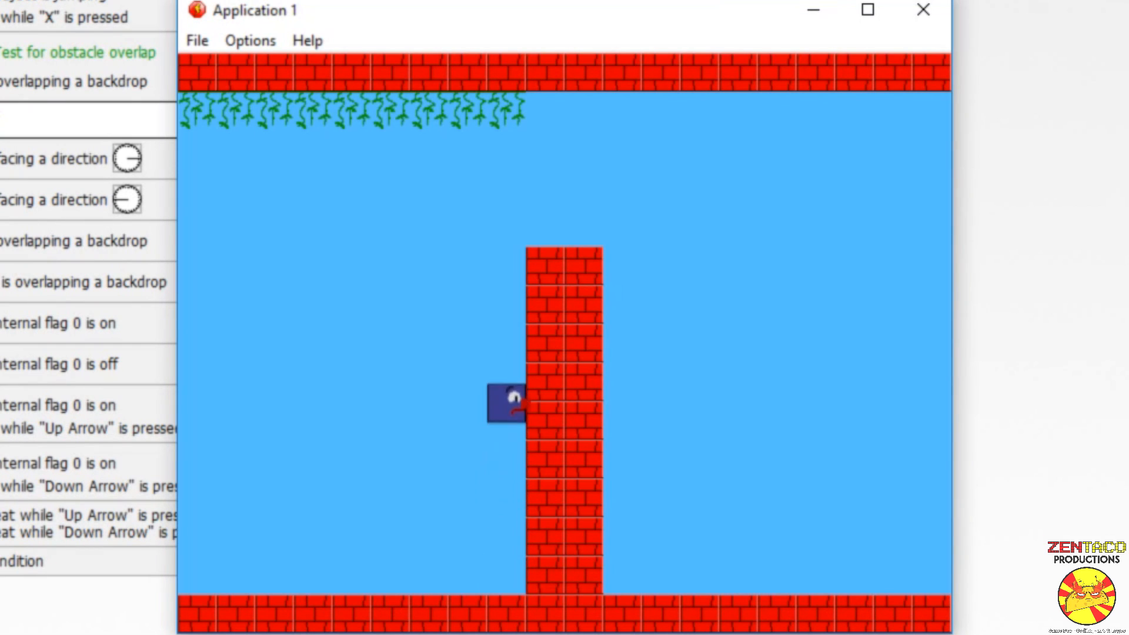
{"action": "key", "text": "Up"}
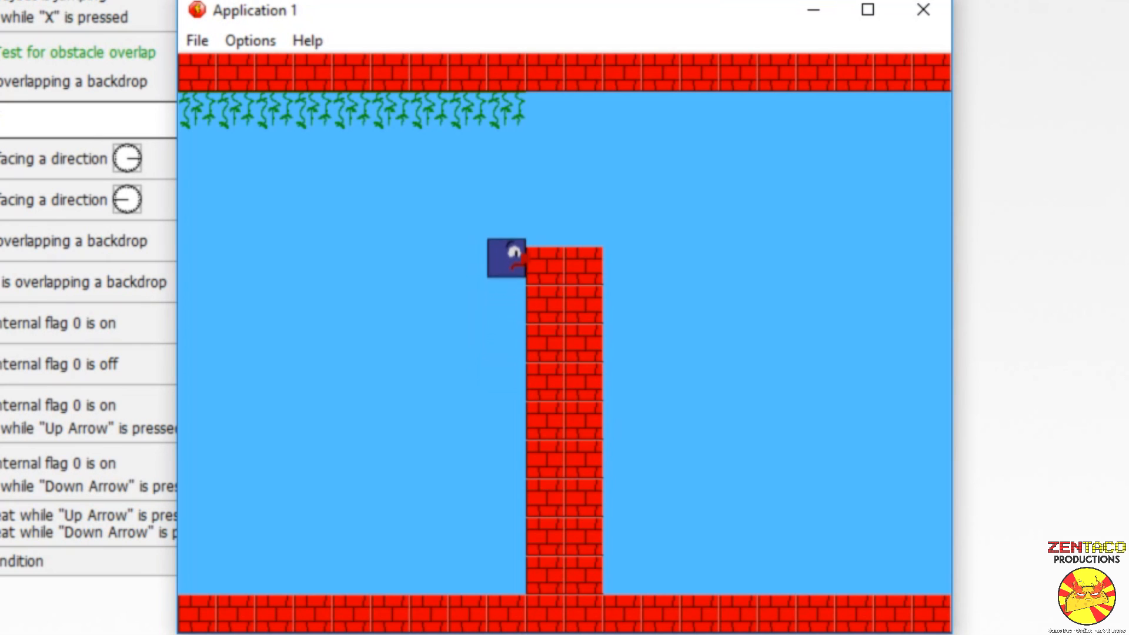
{"action": "key", "text": "Up"}
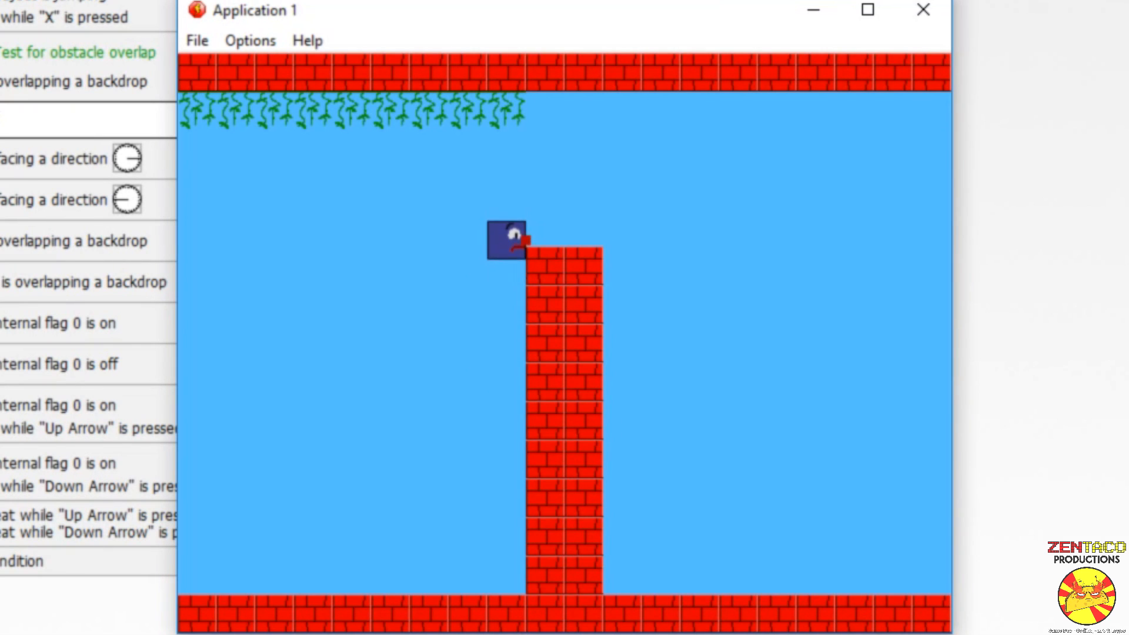
{"action": "key", "text": "Up"}
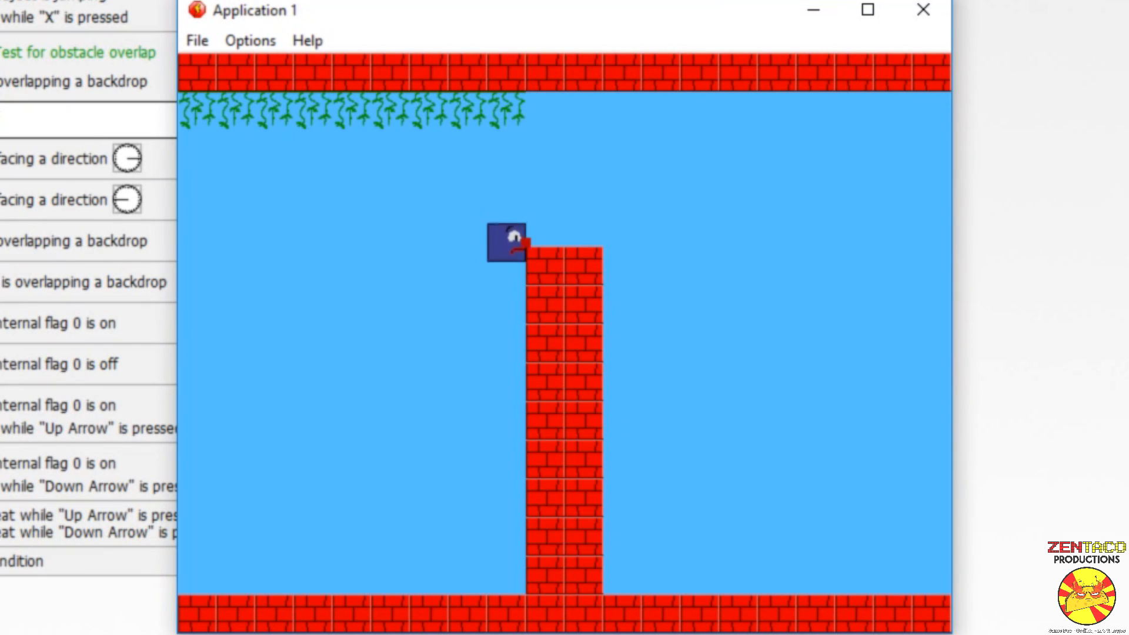
{"action": "key", "text": "Up"}
{"action": "key", "text": "Up"}
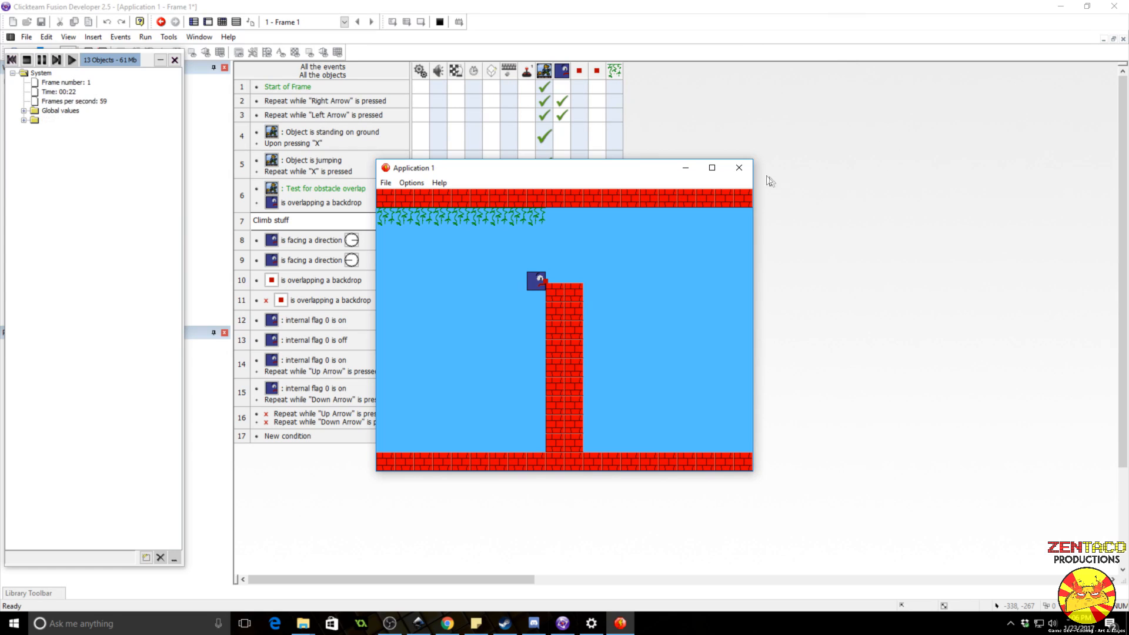
{"action": "left_click", "coordinate": [739, 168]}
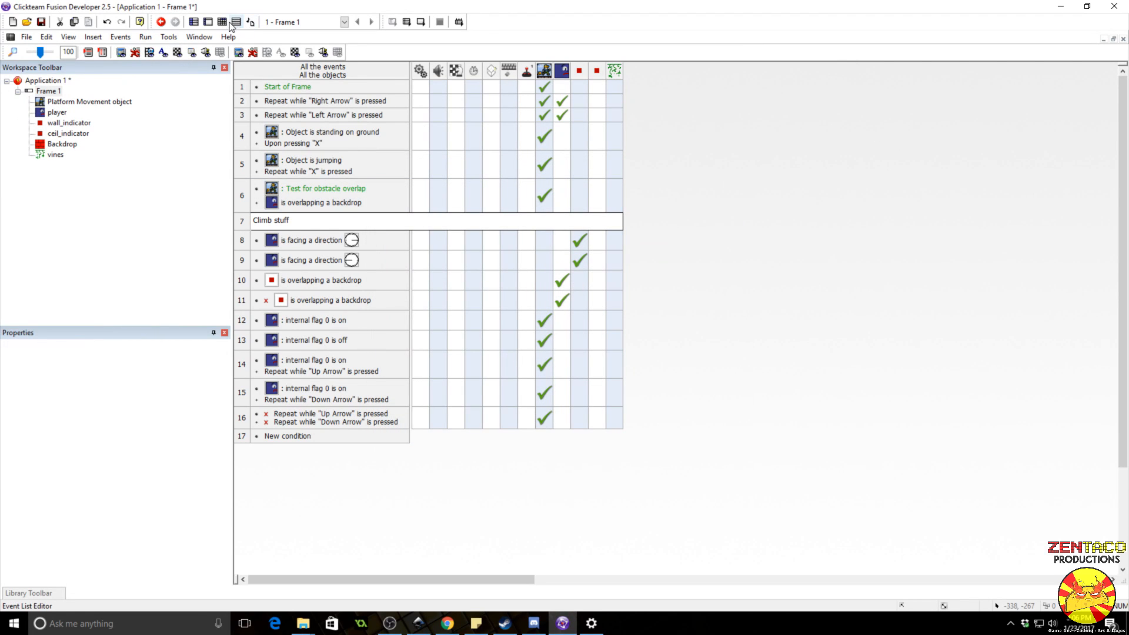
- In the frame editor, compare the wall_indicator's size with the player's and set the wall_indicator's height to 32
{"action": "left_click", "coordinate": [208, 22]}
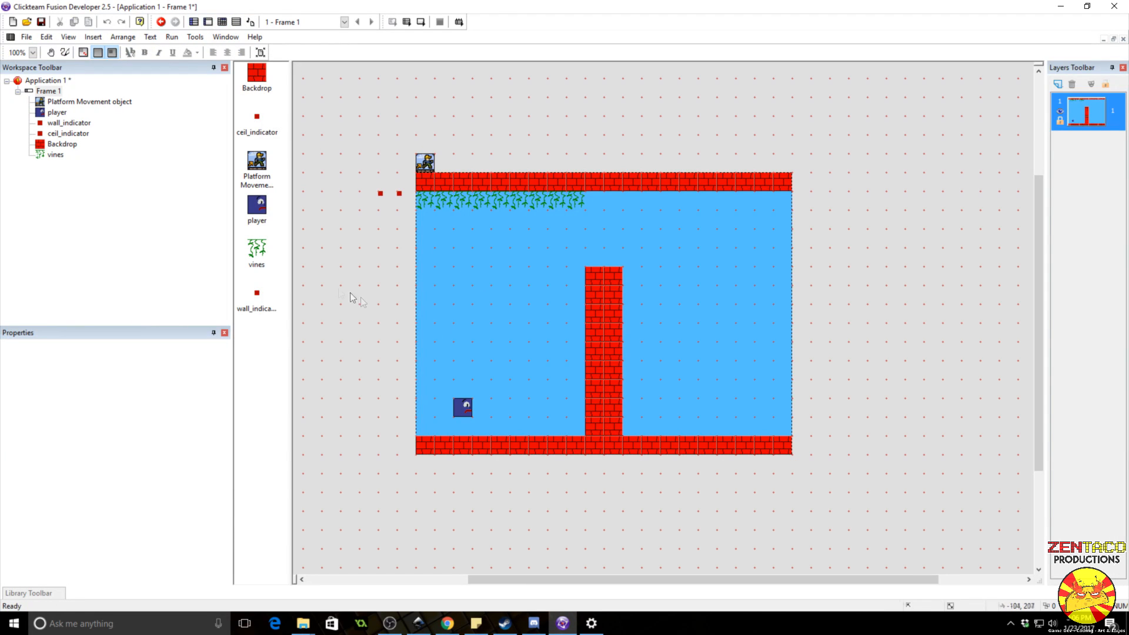
{"action": "left_click", "coordinate": [380, 193]}
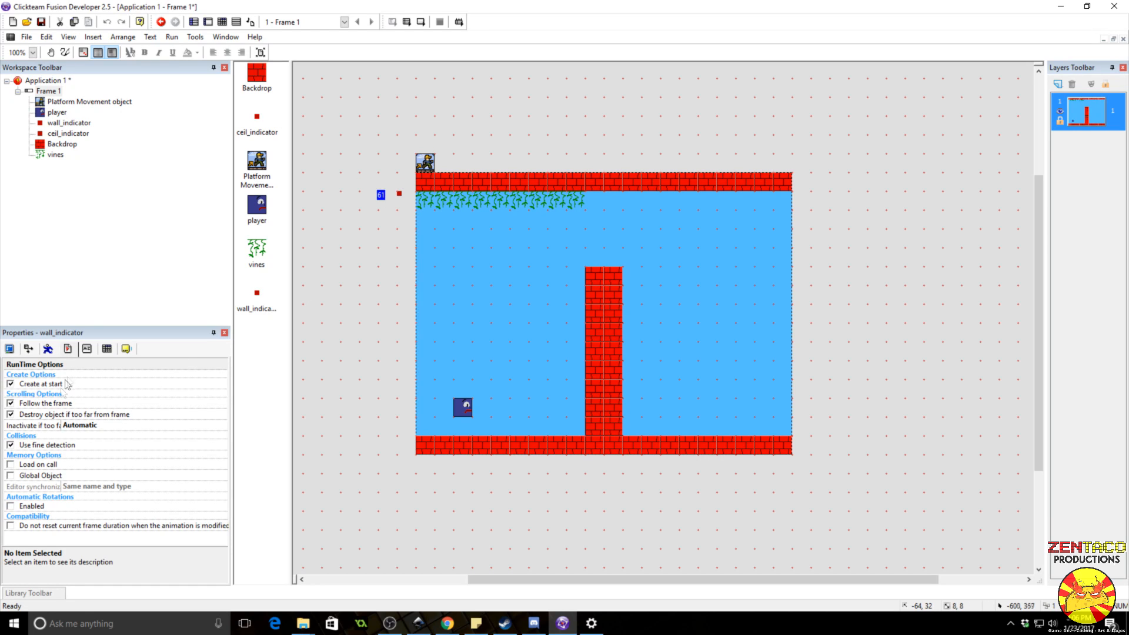
{"action": "left_click", "coordinate": [29, 349]}
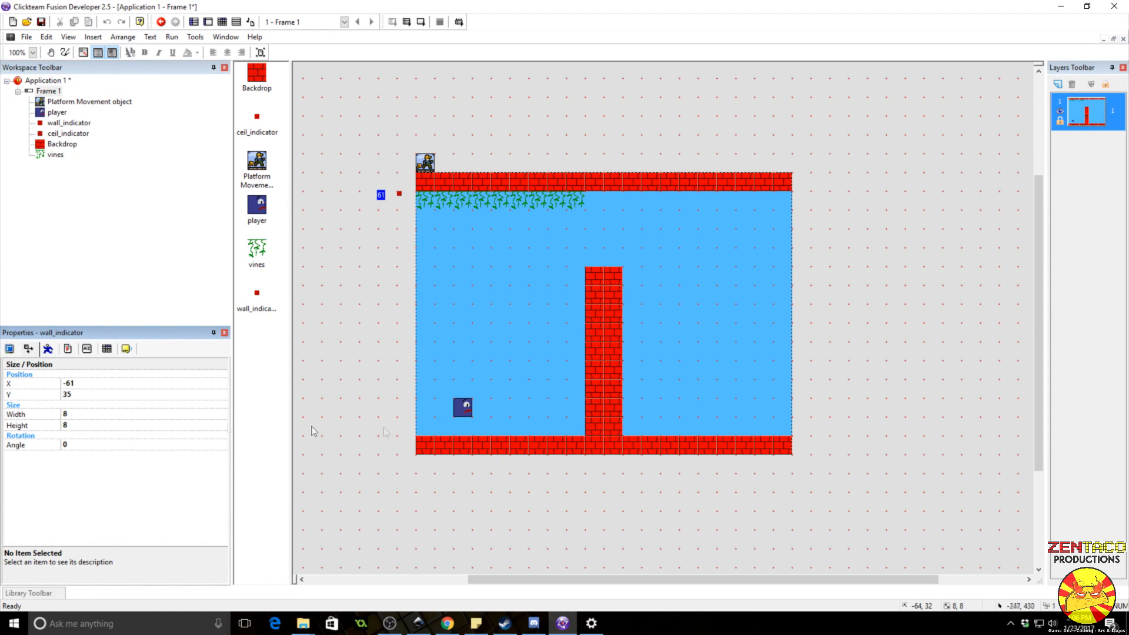
{"action": "left_click", "coordinate": [463, 411]}
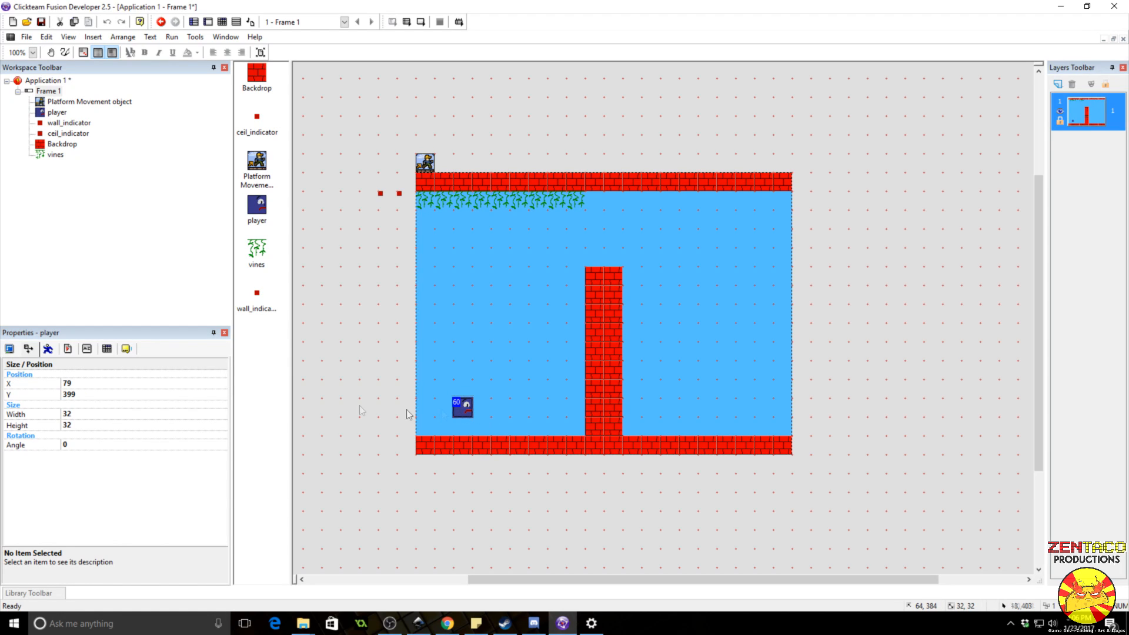
{"action": "left_click", "coordinate": [379, 205]}
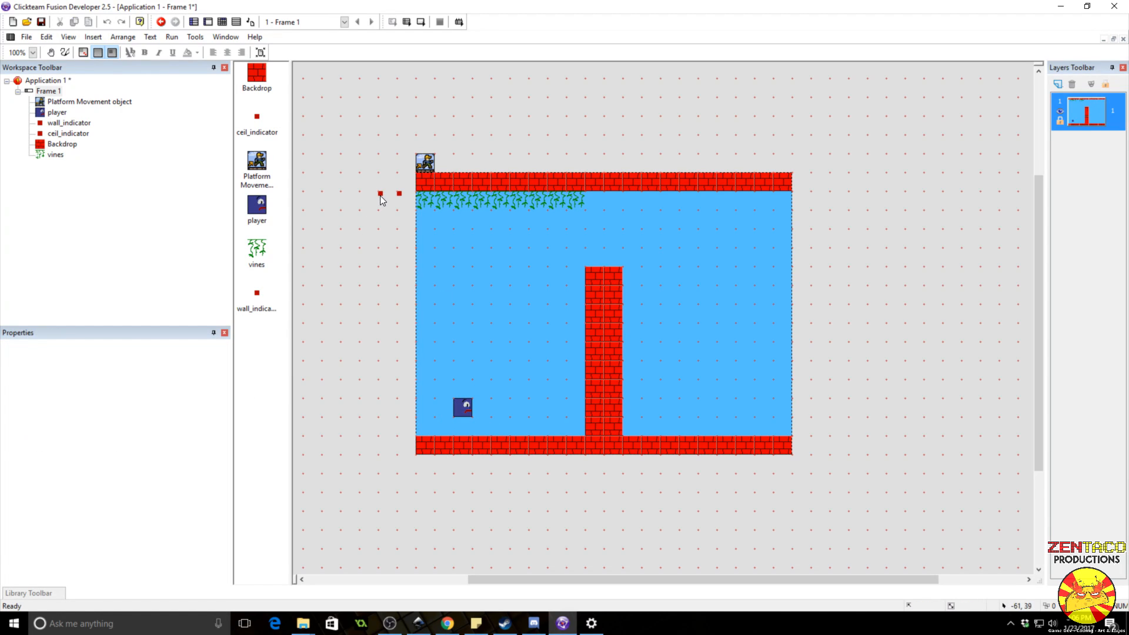
{"action": "left_click", "coordinate": [381, 195]}
{"action": "left_click", "coordinate": [131, 424]}
{"action": "type", "text": "32"}
{"action": "key", "text": "Return"}
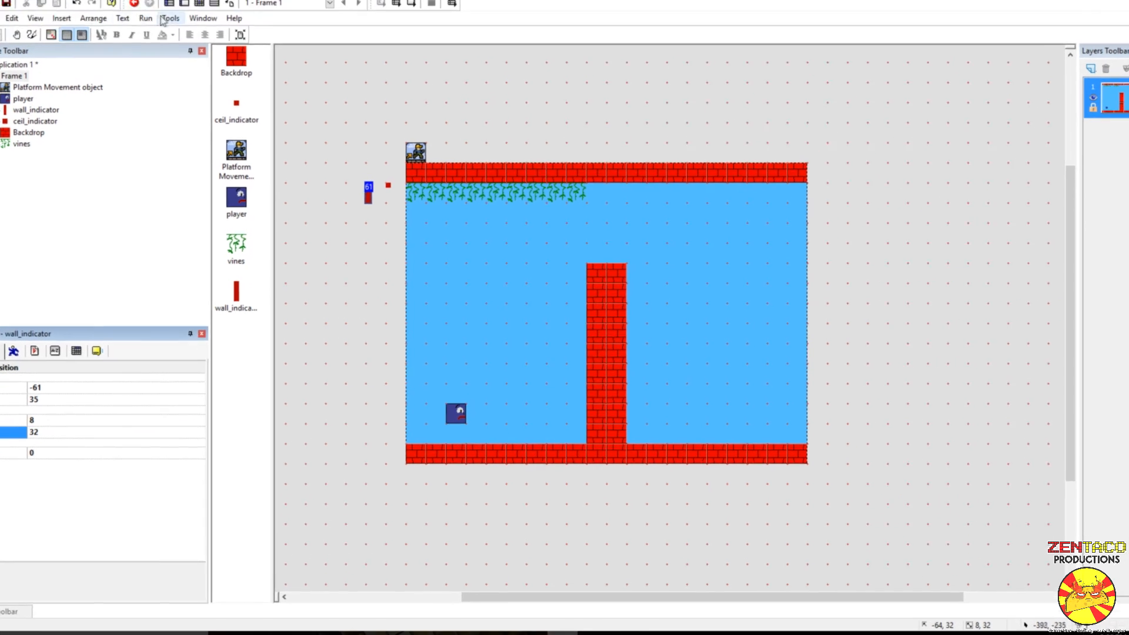
- Run the frame and test climbing over the top of the wall with the taller wall_indicator, and close the test run
{"action": "key", "text": "F7"}
{"action": "key", "text": "Right"}
{"action": "key", "text": "shift"}
{"action": "key", "text": "Up"}
{"action": "key", "text": "Up"}
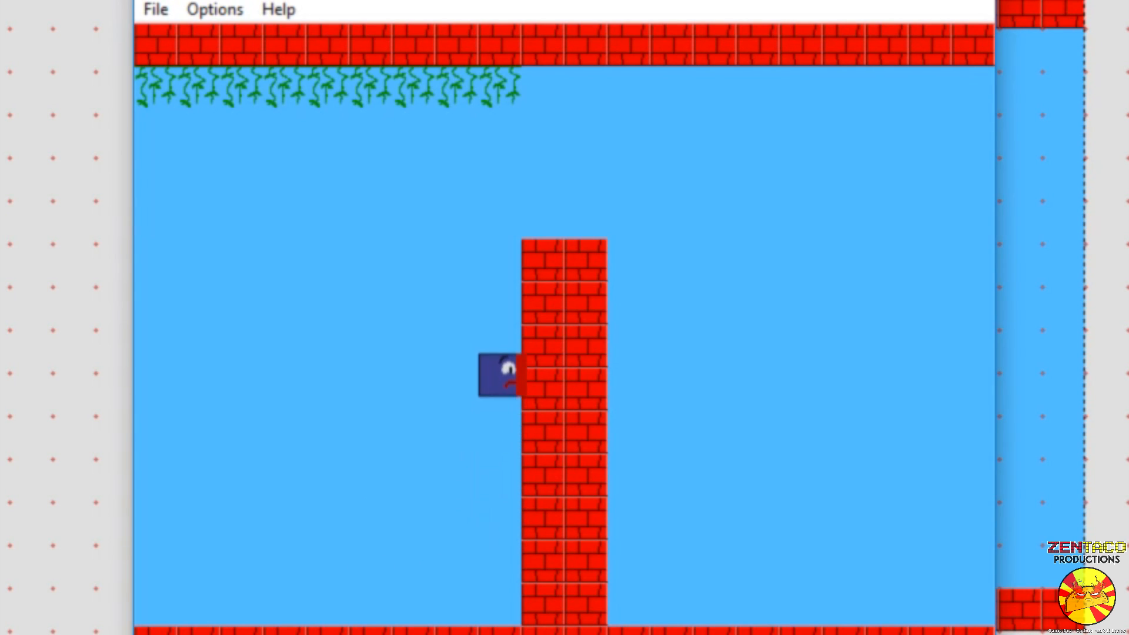
{"action": "key", "text": "Up"}
{"action": "key", "text": "Right"}
{"action": "key", "text": "Left"}
{"action": "key", "text": "shift"}
{"action": "key", "text": "shift"}
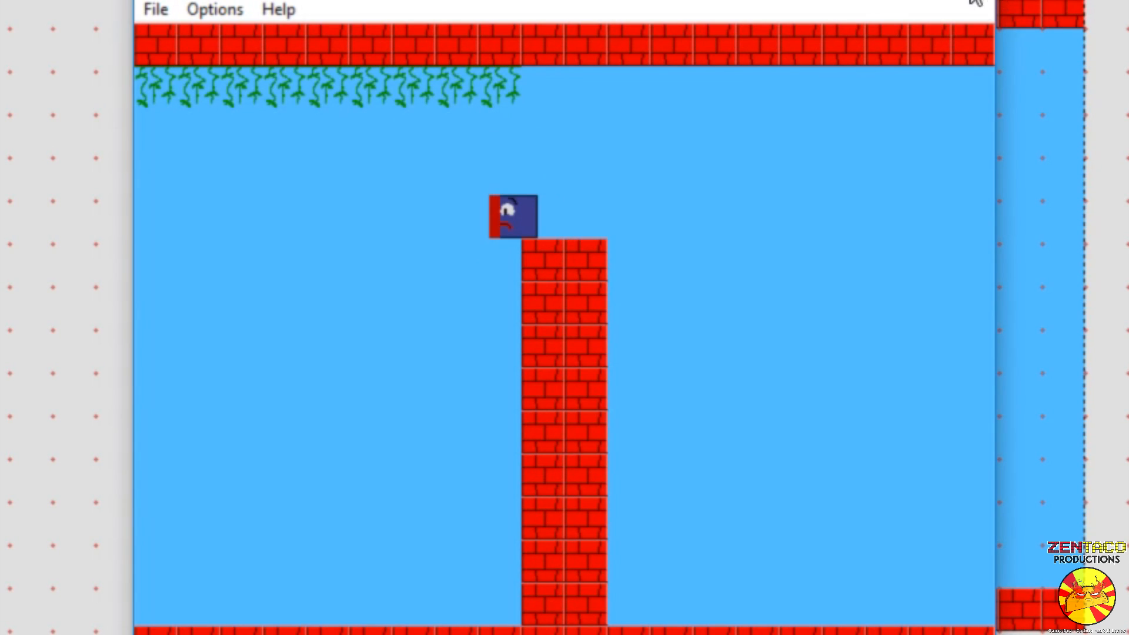
{"action": "left_click", "coordinate": [969, 0]}
- Set the Platform Movement object's gravity to 28
{"action": "double_click", "coordinate": [424, 157]}
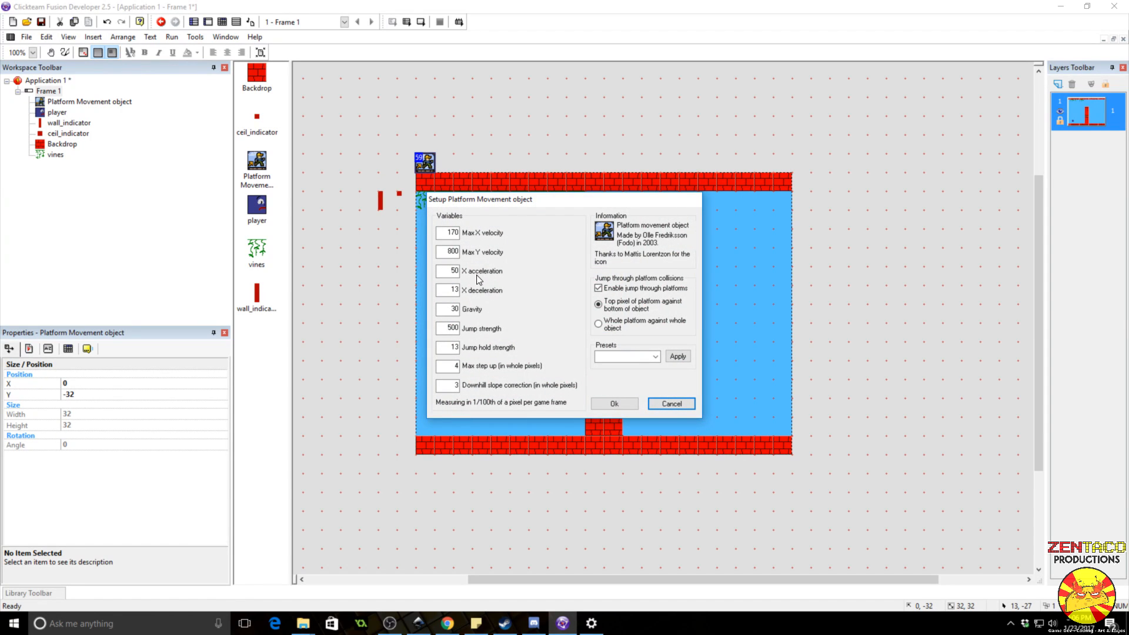
{"action": "double_click", "coordinate": [450, 308]}
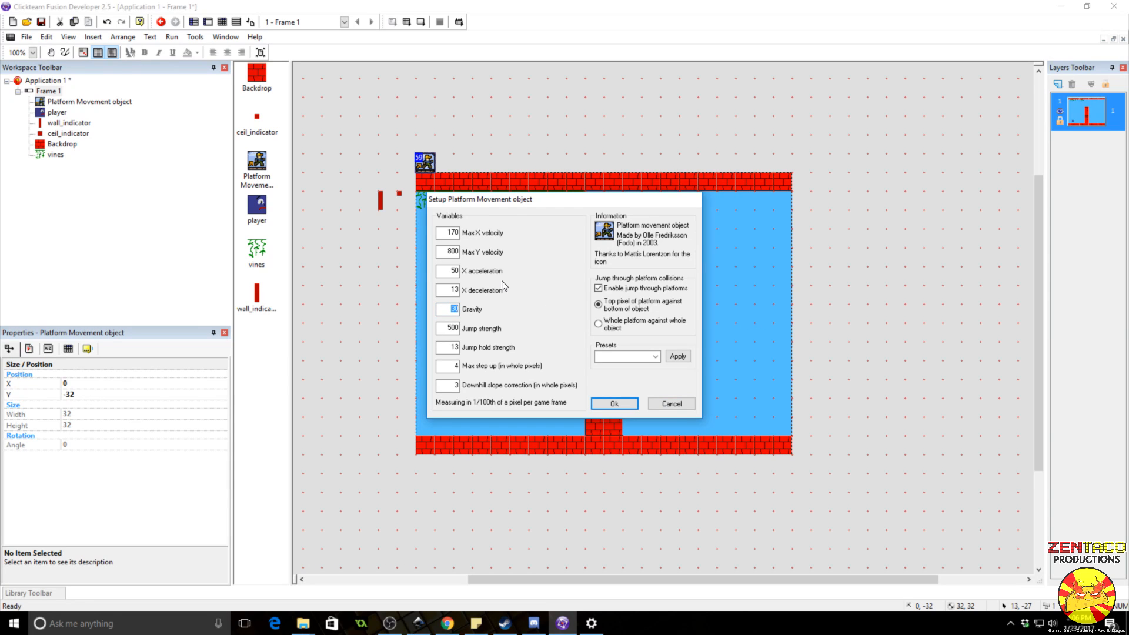
{"action": "key", "text": "Return"}
- Run the frame, test the player's movement with the new gravity, and close the test run
{"action": "left_click", "coordinate": [172, 36]}
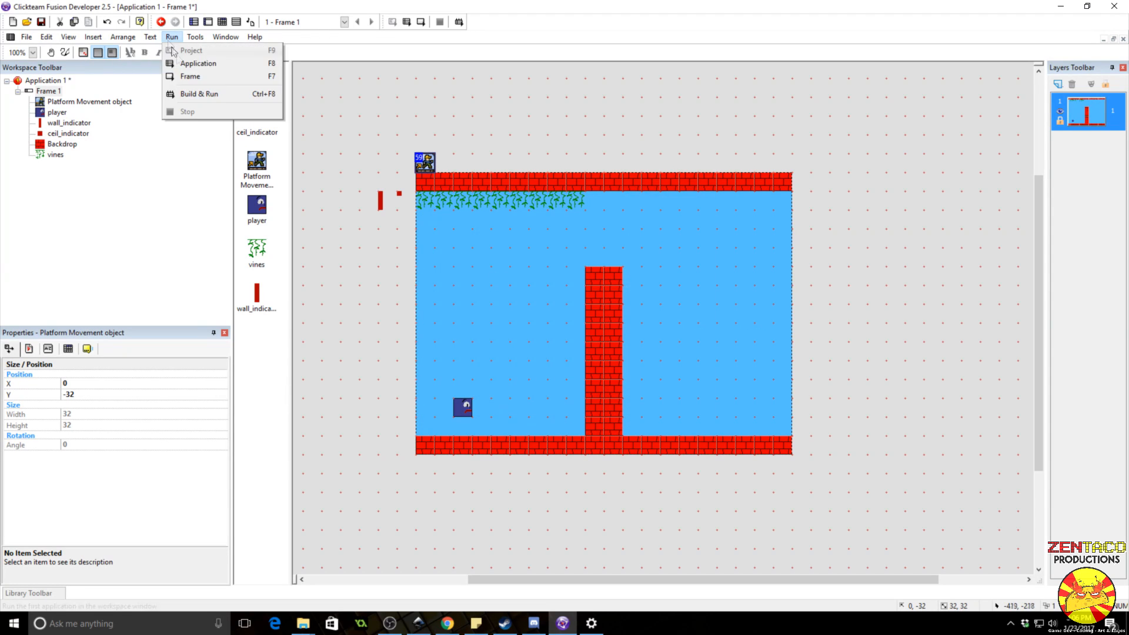
{"action": "left_click", "coordinate": [197, 76]}
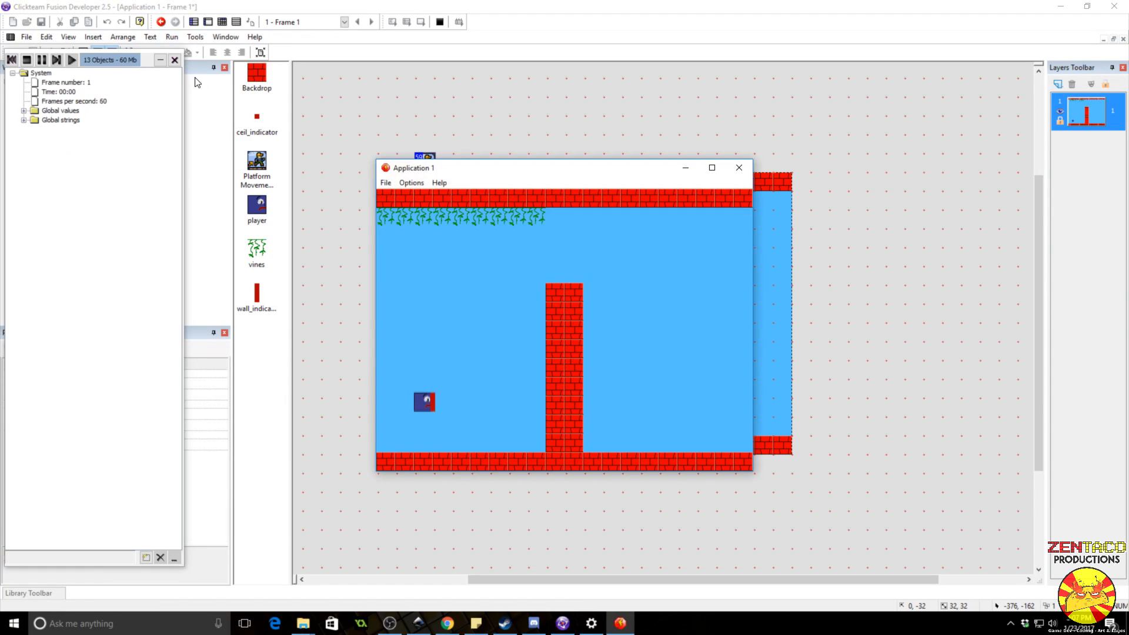
{"action": "key", "text": "Right"}
{"action": "key", "text": "space"}
{"action": "left_click", "coordinate": [736, 173]}
- Review the Platform Movement object's setup variables, and run the frame to test climbing onto the top of the wall
{"action": "double_click", "coordinate": [424, 162]}
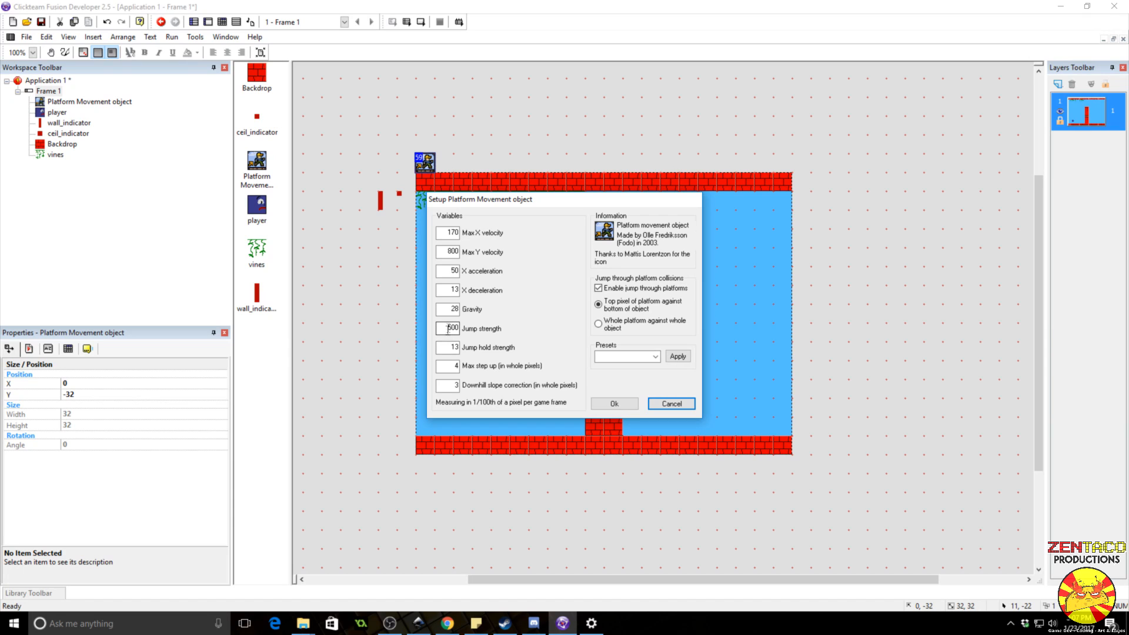
{"action": "key", "text": "Return"}
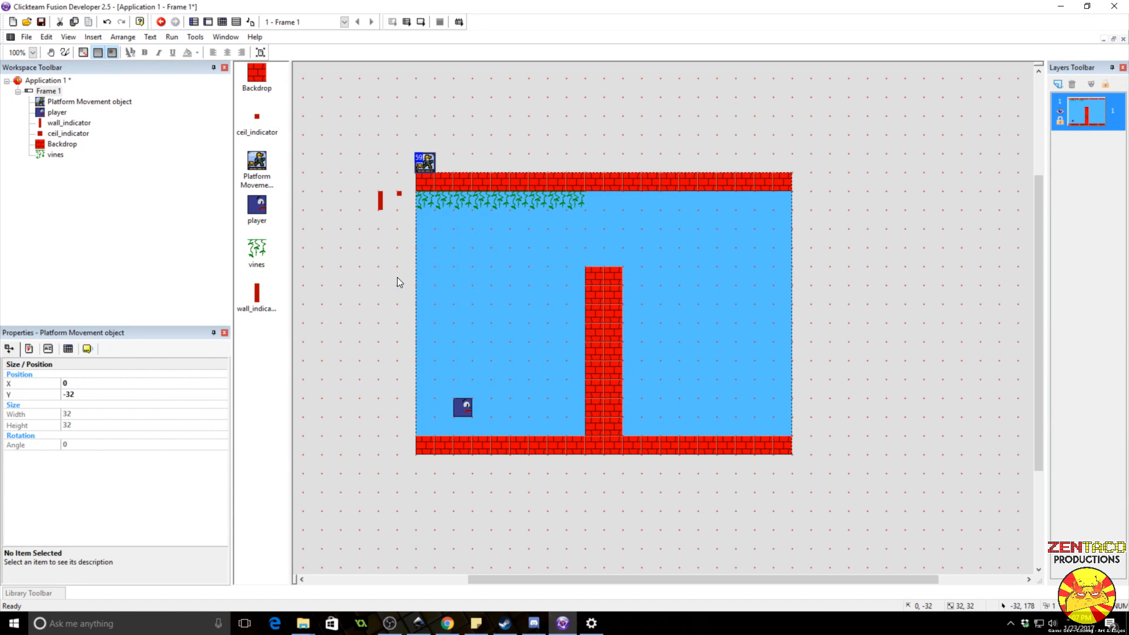
{"action": "left_click", "coordinate": [171, 36]}
{"action": "left_click", "coordinate": [174, 63]}
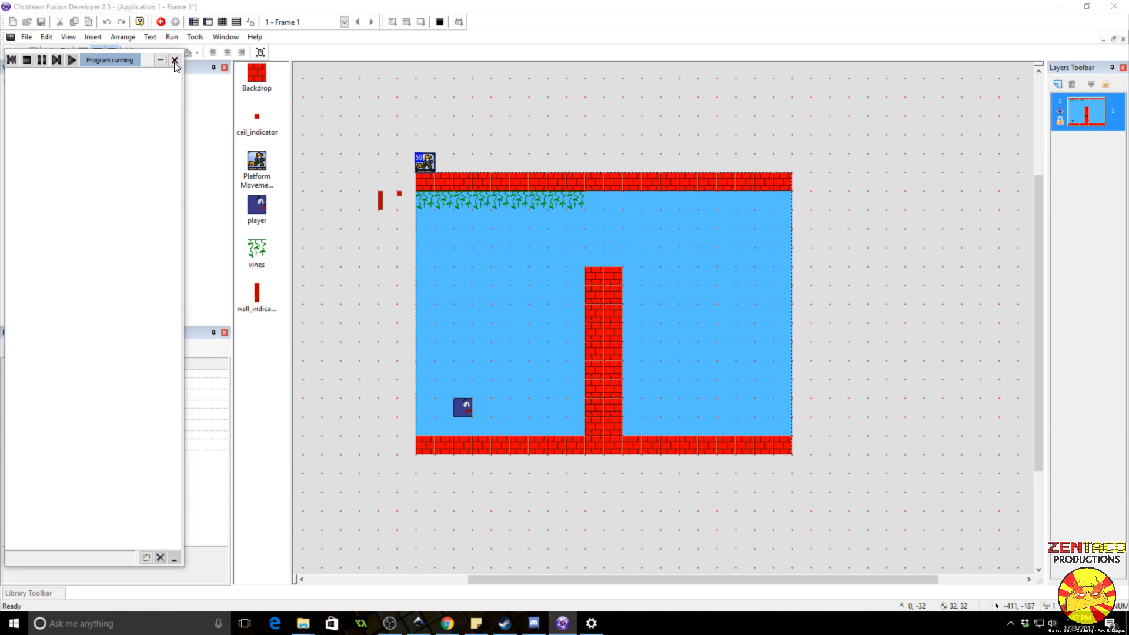
{"action": "key", "text": "Right"}
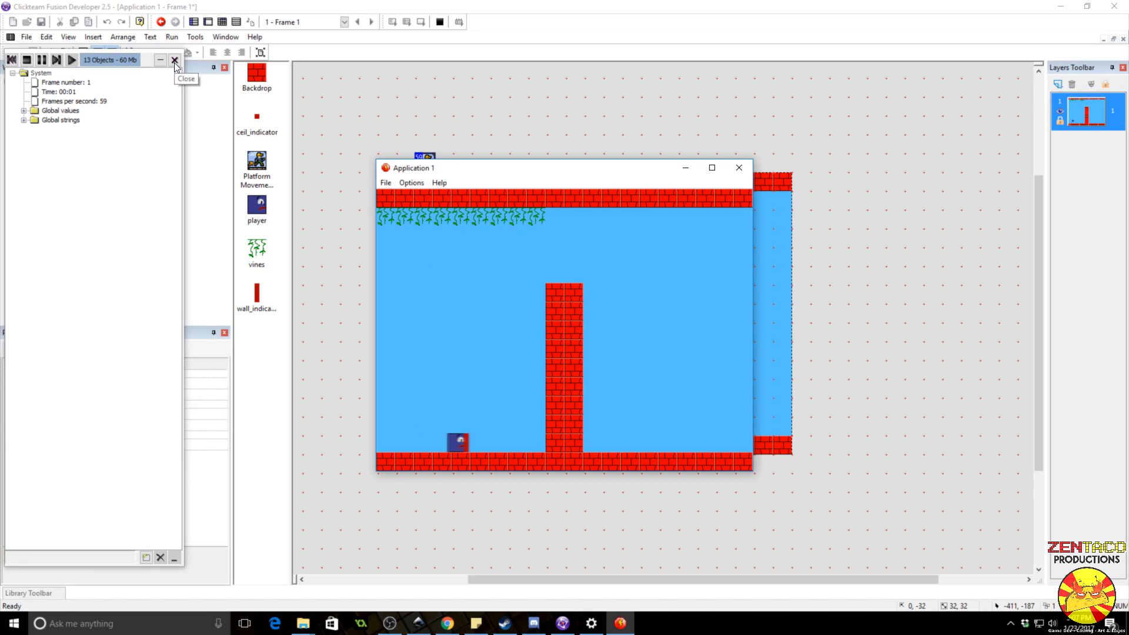
{"action": "key", "text": "Up"}
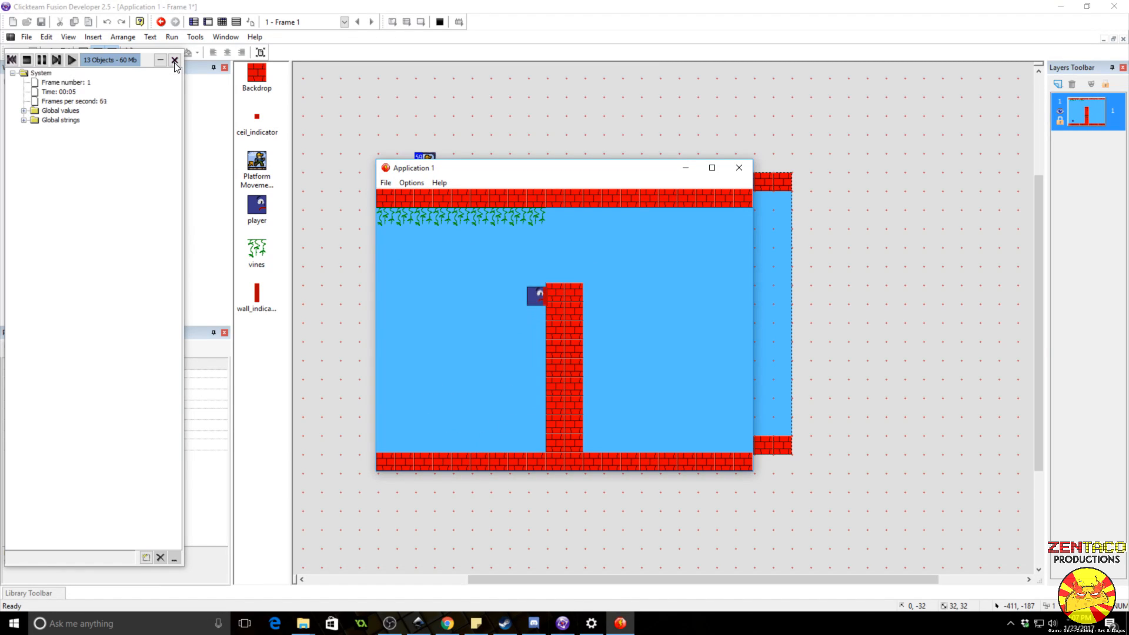
{"action": "key", "text": "Right"}
{"action": "key", "text": "Left"}
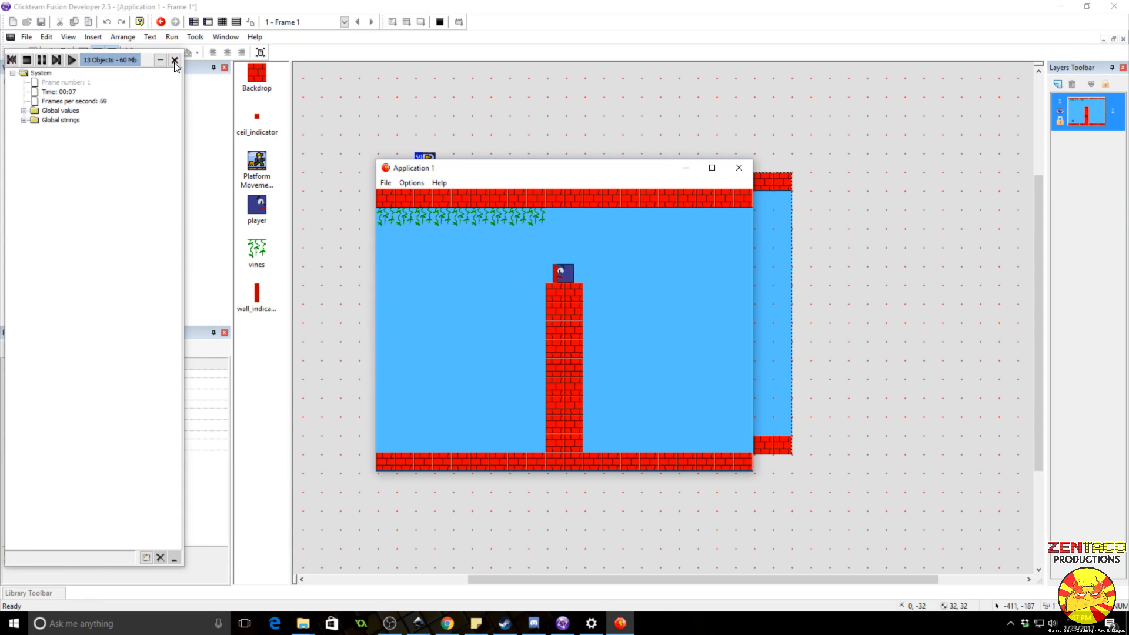
- Test walking, jumping and descending from the top of the wall, and close the test run
{"action": "key", "text": "Right"}
{"action": "key", "text": "Left"}
{"action": "key", "text": "space"}
{"action": "key", "text": "Right"}
{"action": "key", "text": "Down"}
{"action": "left_click", "coordinate": [174, 61]}
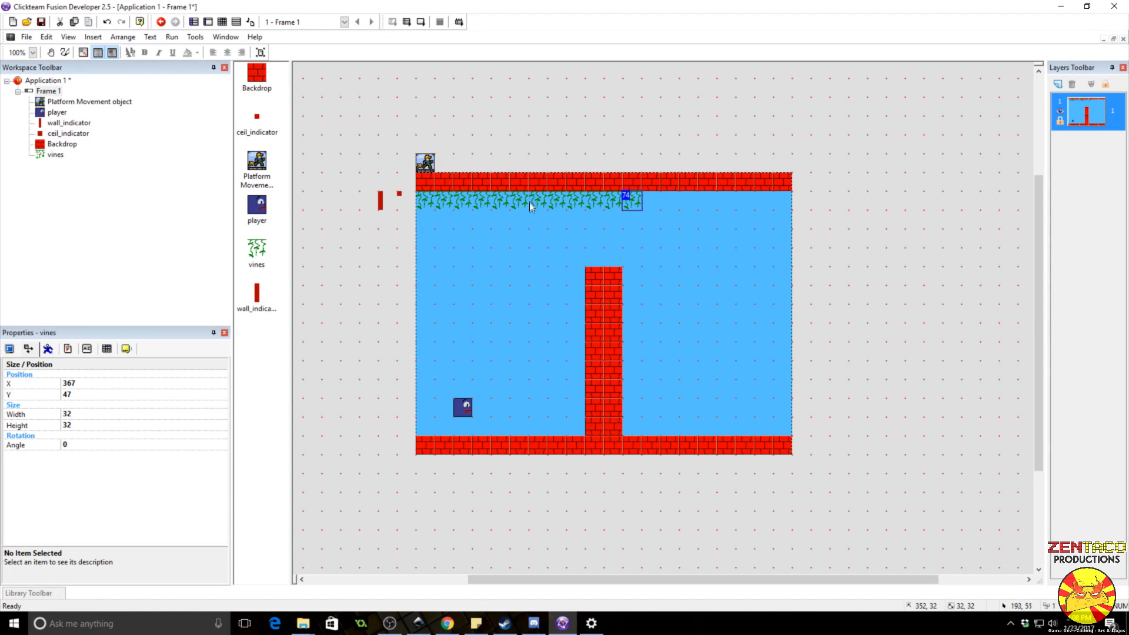
- Check the ceil_indicator's size and set the vines object's height to 16
{"action": "left_click", "coordinate": [399, 193]}
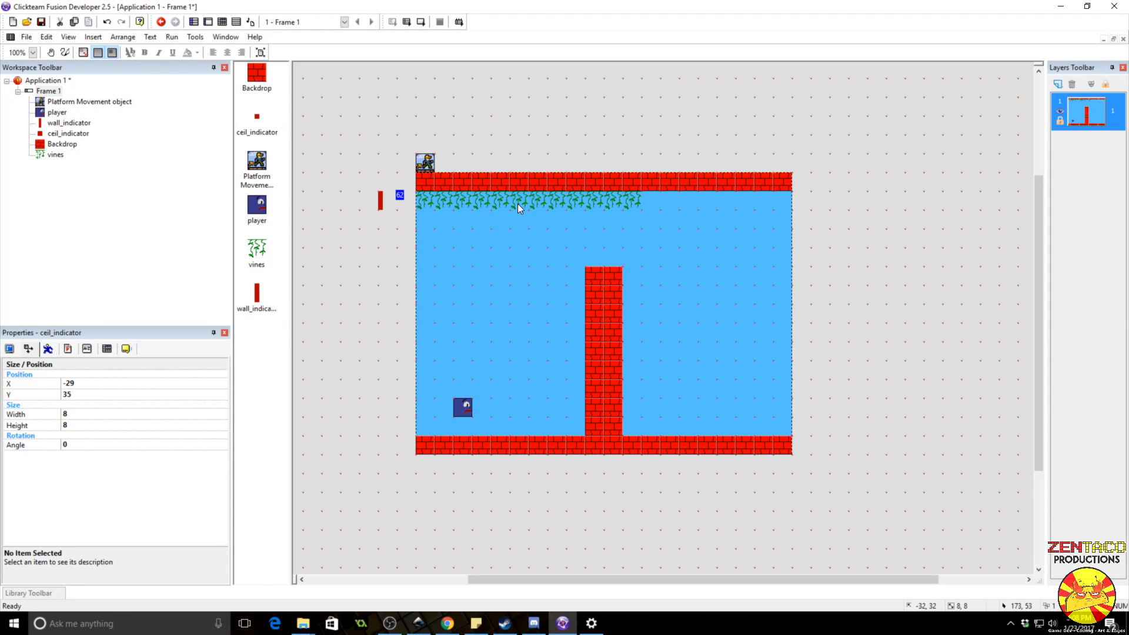
{"action": "left_click", "coordinate": [590, 206]}
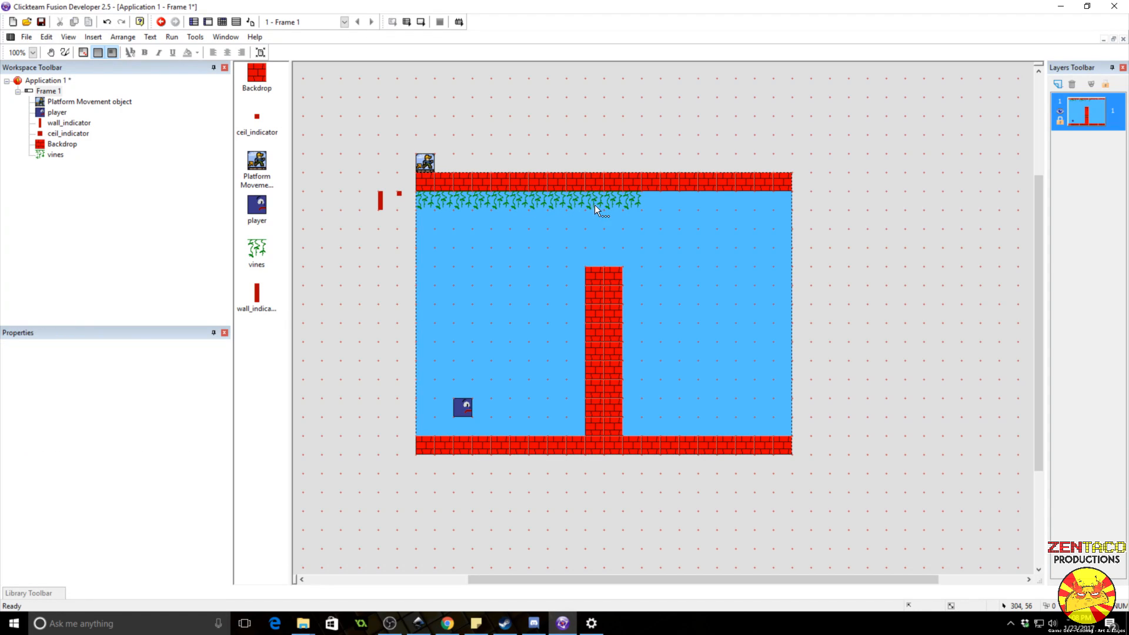
{"action": "left_click", "coordinate": [635, 199]}
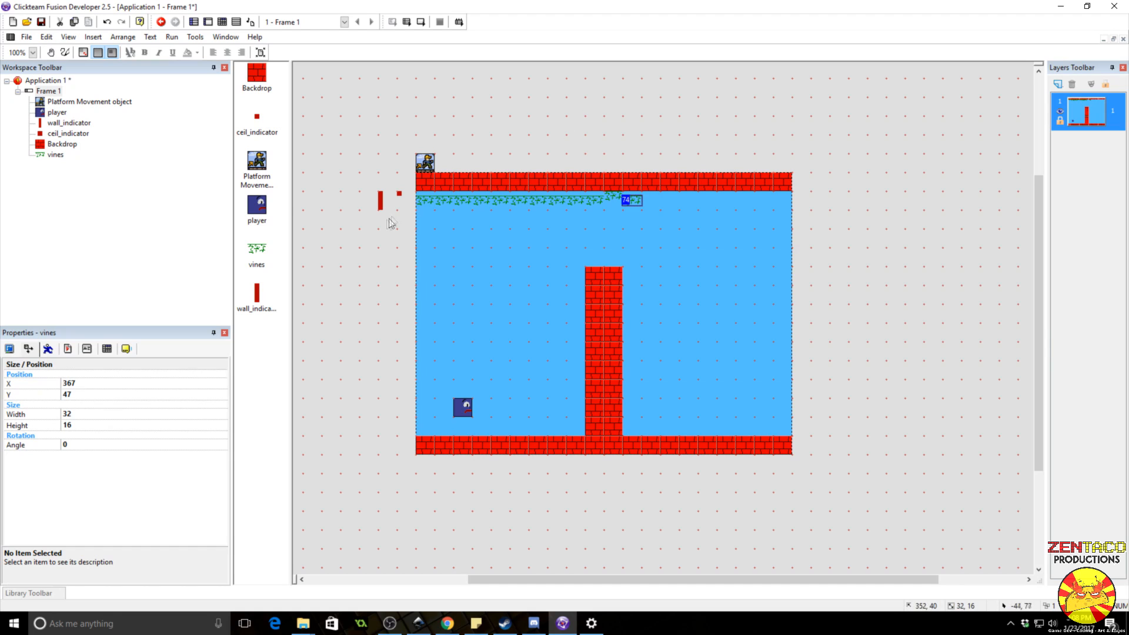
- Select the whole row of vines and move it up flush against the underside of the ceiling bricks
{"action": "left_click_drag", "start_coordinate": [398, 217], "coordinate": [676, 188]}
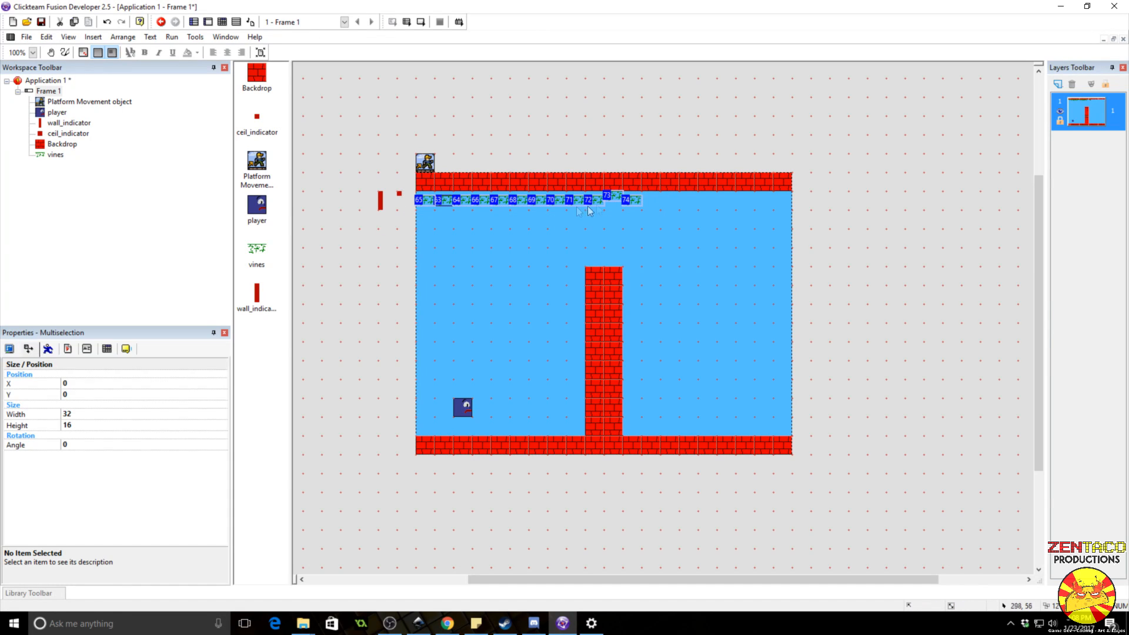
{"action": "left_click", "coordinate": [691, 118]}
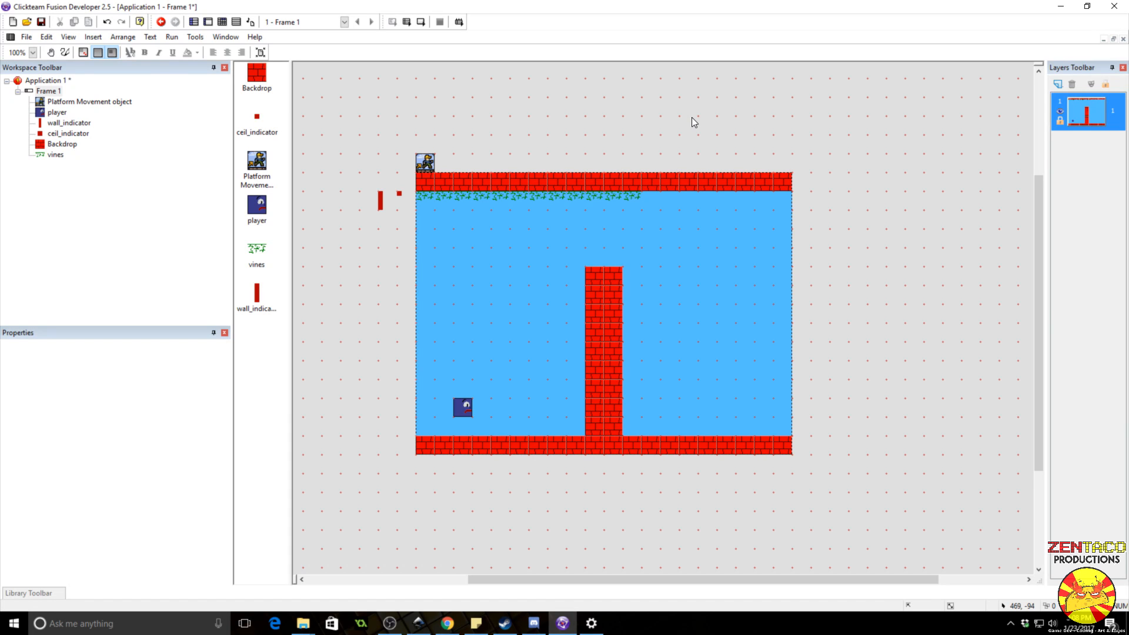
- Copy the "Climb stuff" comment line in the event editor below event 16 and change its text to "Ceiling Climb"
{"action": "left_click", "coordinate": [221, 22]}
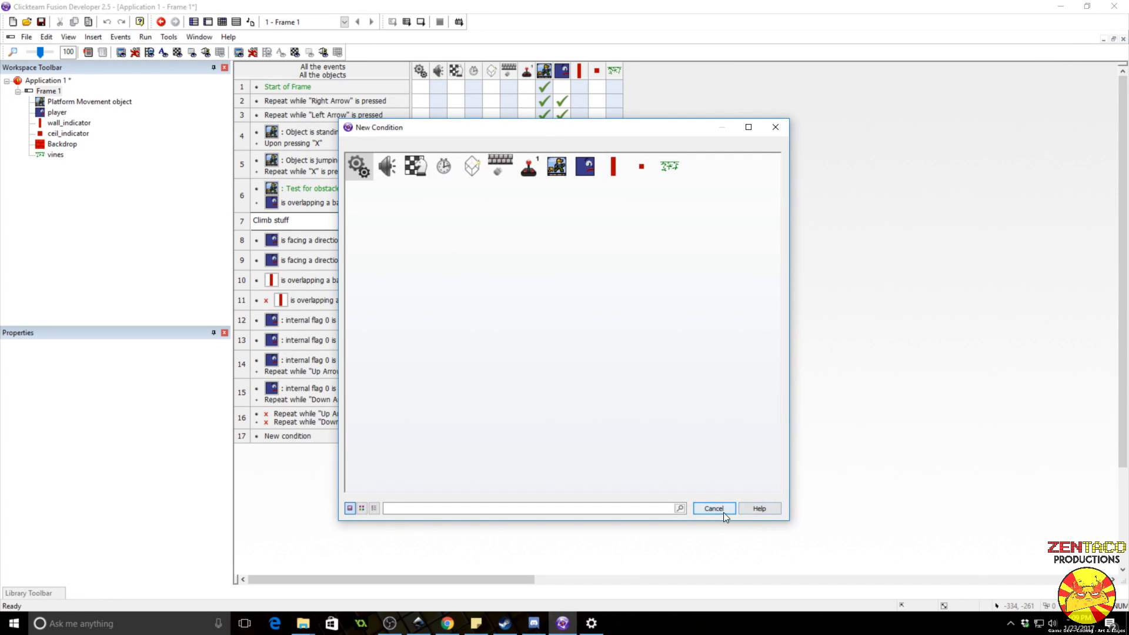
{"action": "left_click", "coordinate": [714, 509]}
{"action": "left_click_drag", "start_coordinate": [265, 220], "coordinate": [246, 440]}
{"action": "double_click", "coordinate": [245, 438]}
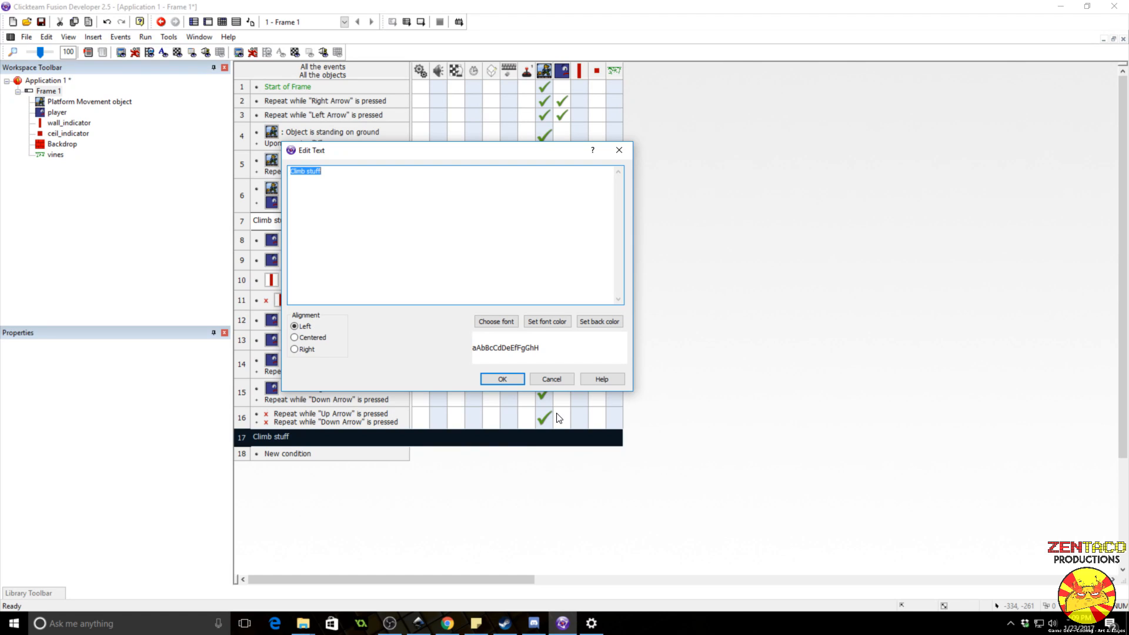
{"action": "type", "text": "Ceiling Climb"}
{"action": "left_click", "coordinate": [507, 380]}
- Add an Always event under the Ceiling Climb comment
{"action": "double_click", "coordinate": [288, 453]}
{"action": "left_click", "coordinate": [361, 169]}
{"action": "left_click", "coordinate": [377, 175]}
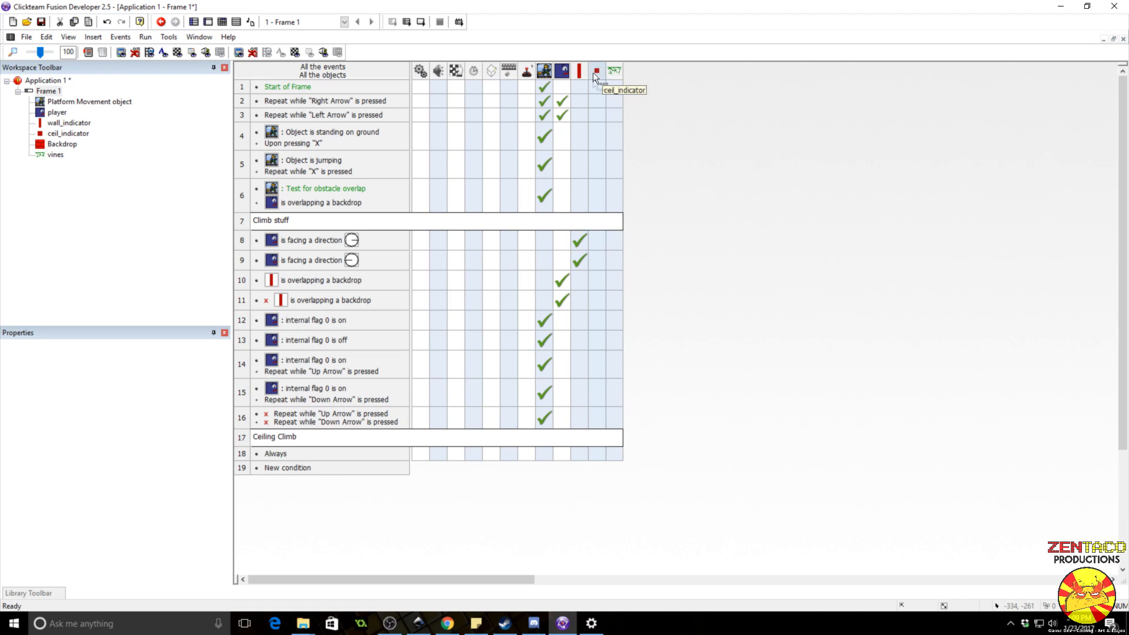
- Make the Always event position the ceil_indicator relative to the player, at X 0 and at the player's upper edge
{"action": "left_click", "coordinate": [595, 452]}
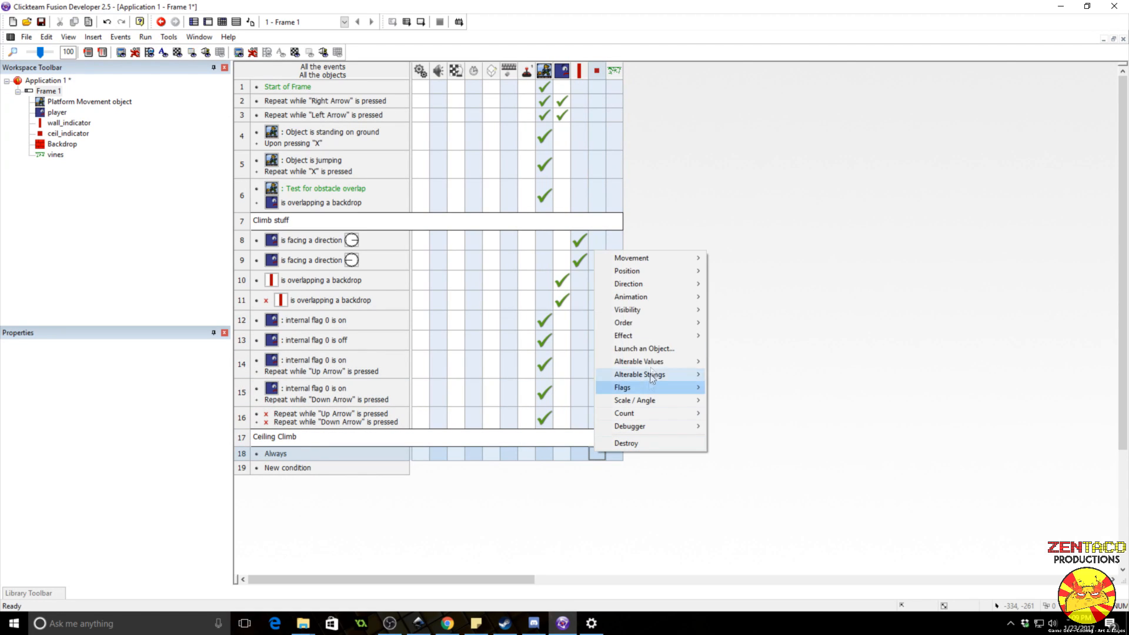
{"action": "mouse_move", "coordinate": [644, 274]}
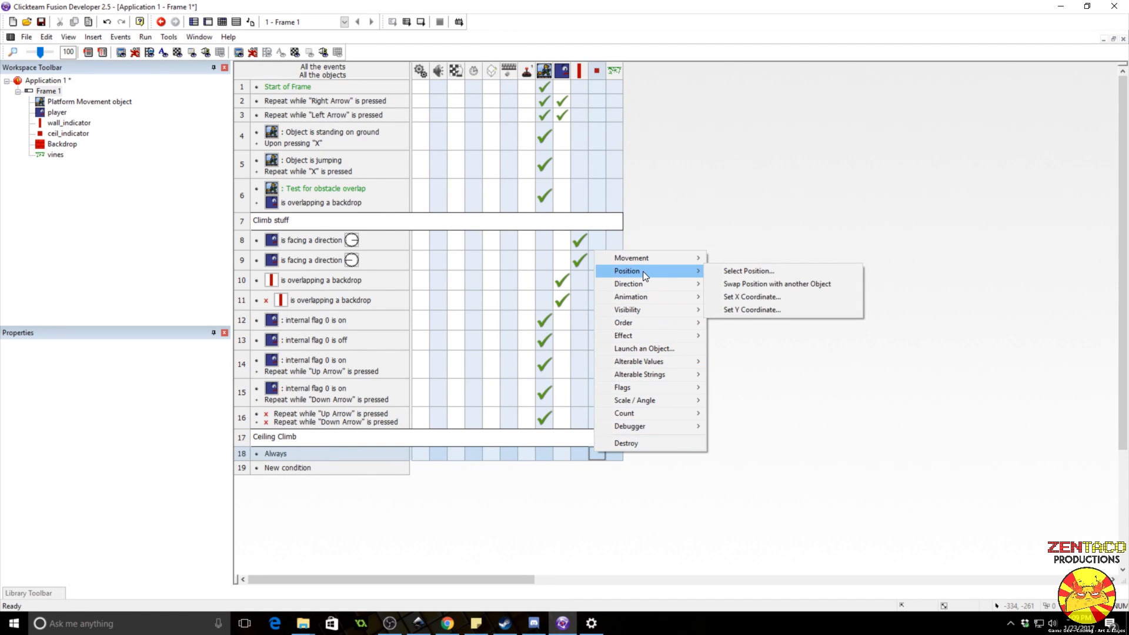
{"action": "left_click", "coordinate": [744, 269]}
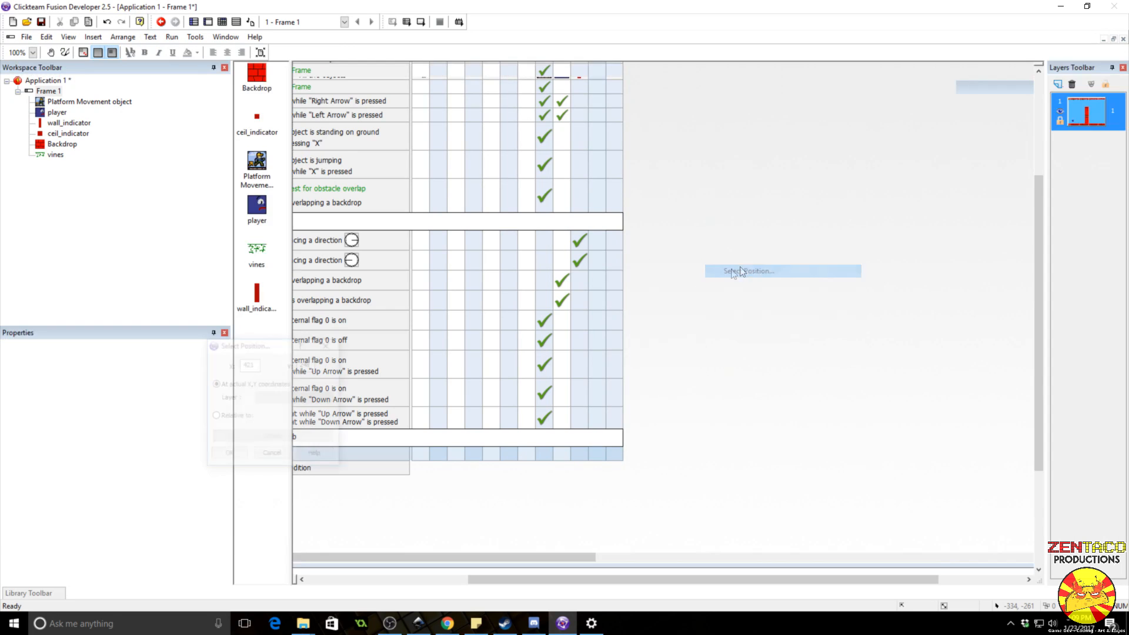
{"action": "left_click", "coordinate": [215, 417]}
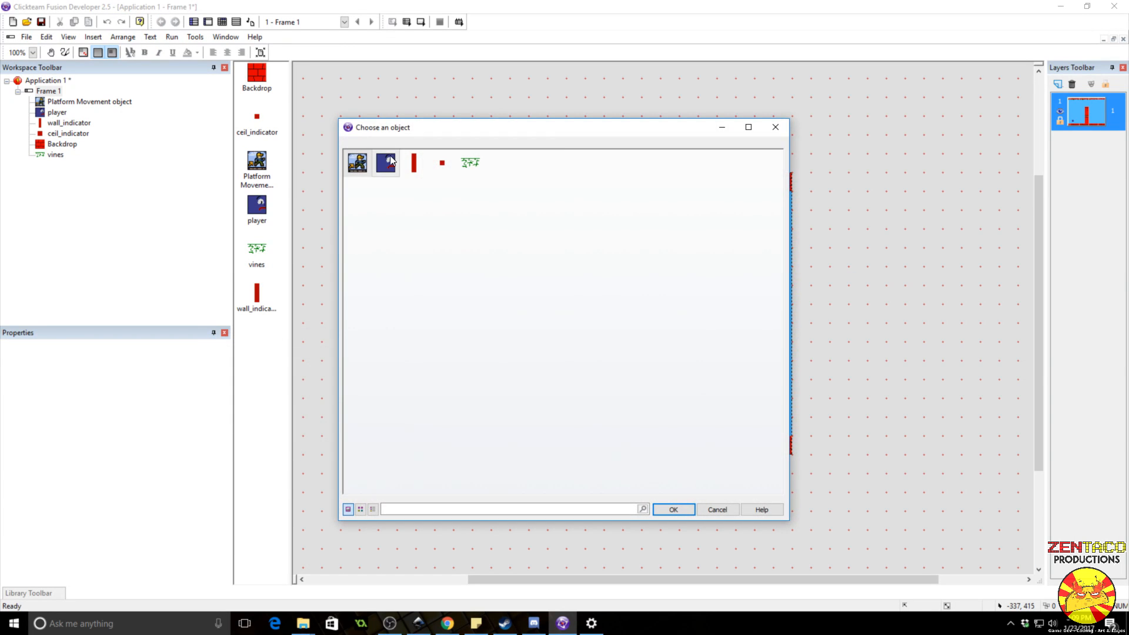
{"action": "double_click", "coordinate": [389, 161]}
{"action": "double_click", "coordinate": [307, 365]}
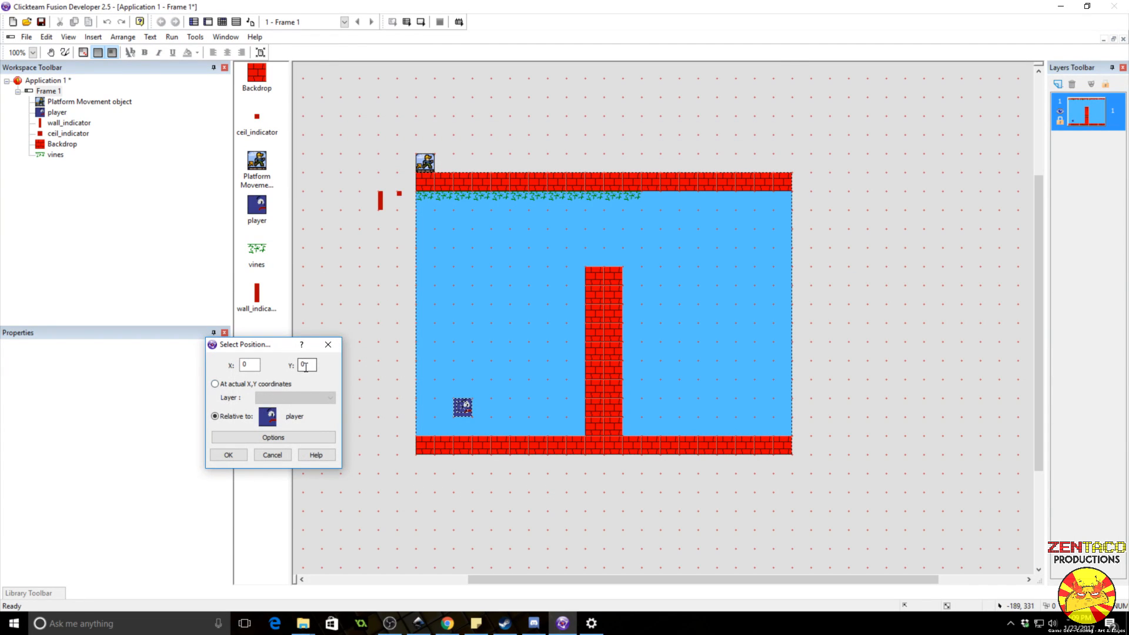
{"action": "left_click", "coordinate": [228, 455]}
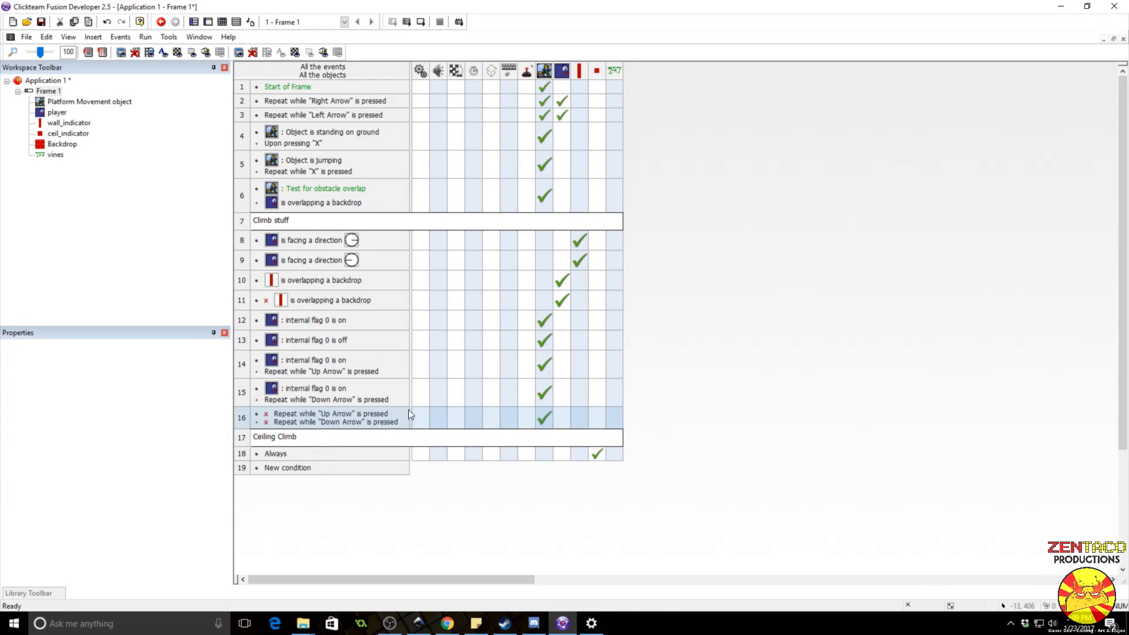
- Run the frame to check the ceil_indicator's position on the player, and close the test run
{"action": "left_click", "coordinate": [145, 37]}
{"action": "left_click", "coordinate": [155, 75]}
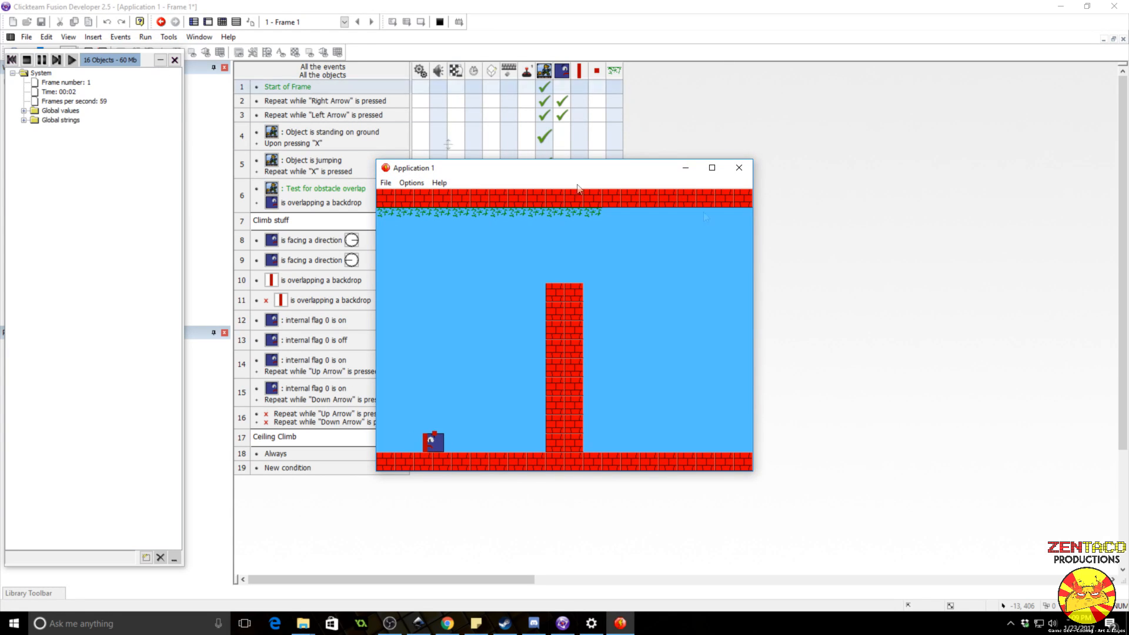
{"action": "left_click", "coordinate": [740, 167]}
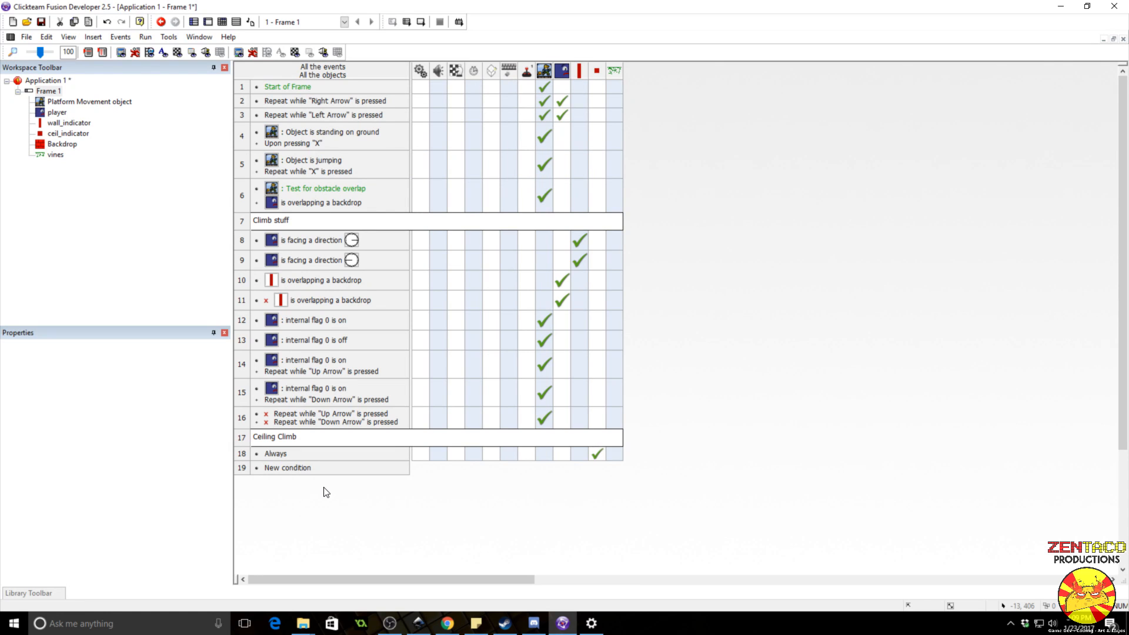
- Add an event with the conditions that ceil_indicator is overlapping a backdrop and the player is overlapping the vines
{"action": "double_click", "coordinate": [279, 473]}
{"action": "right_click", "coordinate": [641, 167]}
{"action": "mouse_move", "coordinate": [672, 184]}
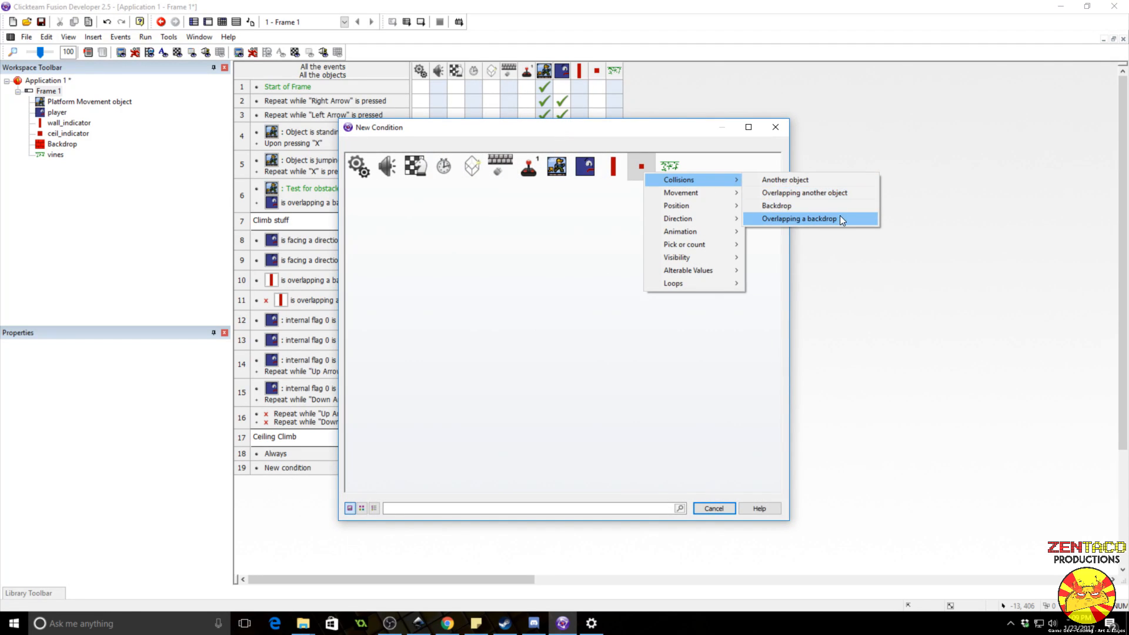
{"action": "left_click", "coordinate": [840, 215]}
{"action": "double_click", "coordinate": [350, 488]}
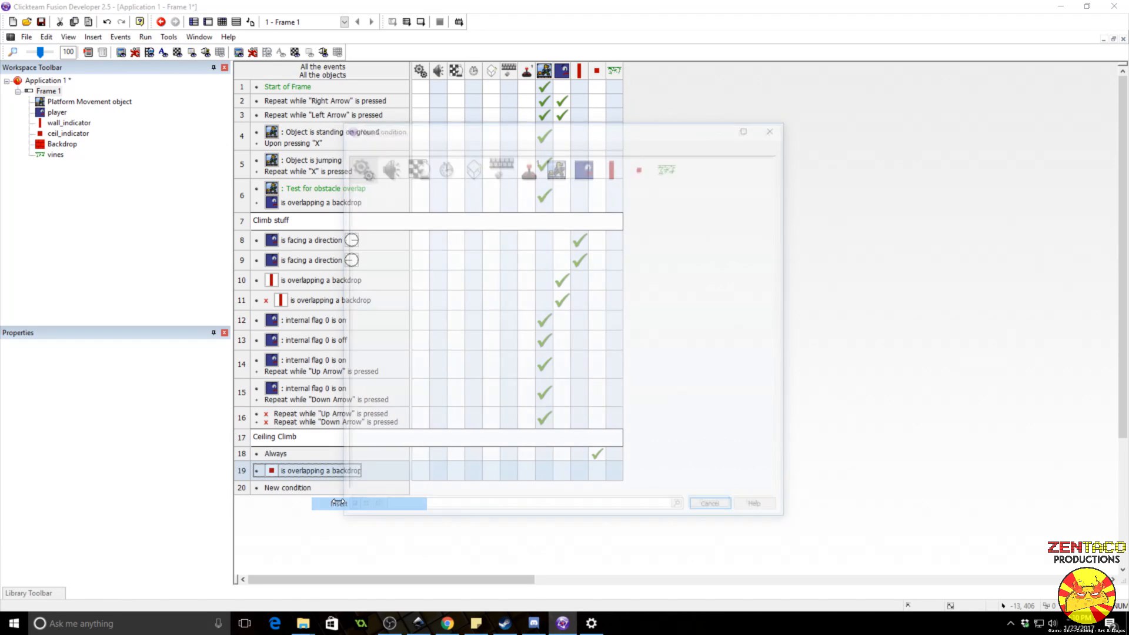
{"action": "right_click", "coordinate": [586, 170]}
{"action": "mouse_move", "coordinate": [647, 173]}
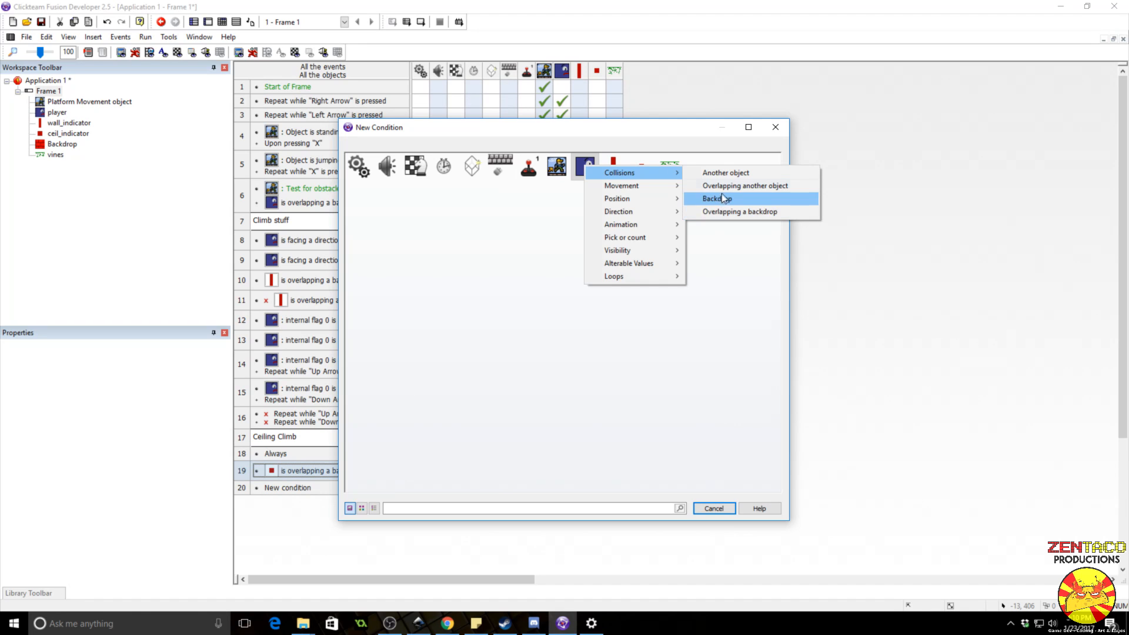
{"action": "left_click", "coordinate": [745, 186]}
{"action": "double_click", "coordinate": [442, 163]}
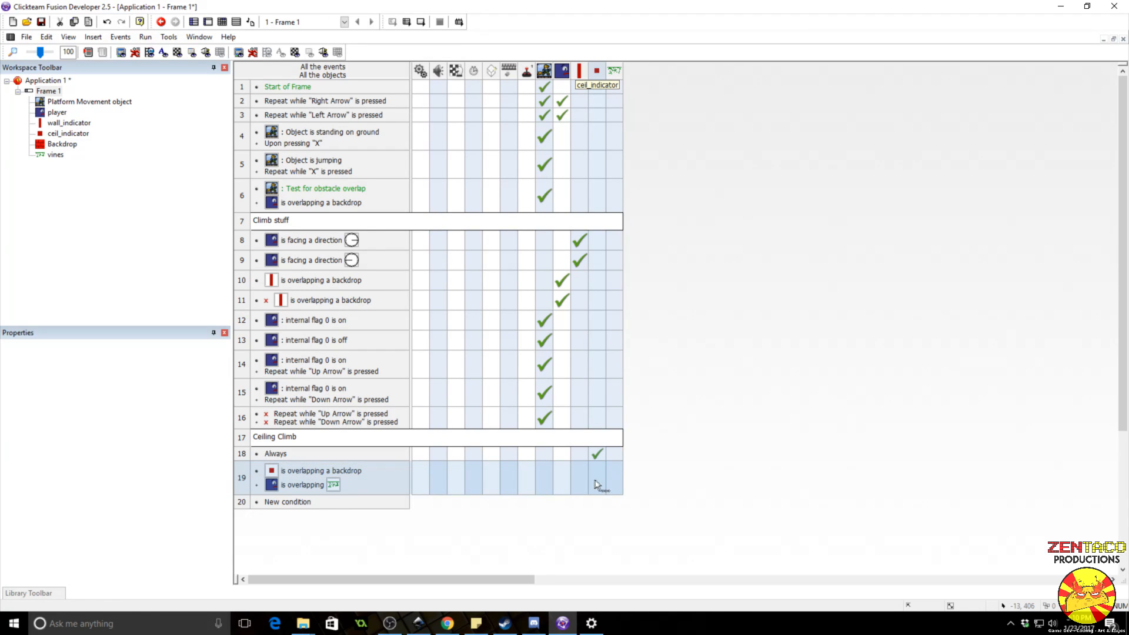
- Add a player action to the vines overlap event that sets internal flag 0 on
{"action": "left_click", "coordinate": [561, 481]}
{"action": "mouse_move", "coordinate": [608, 432]}
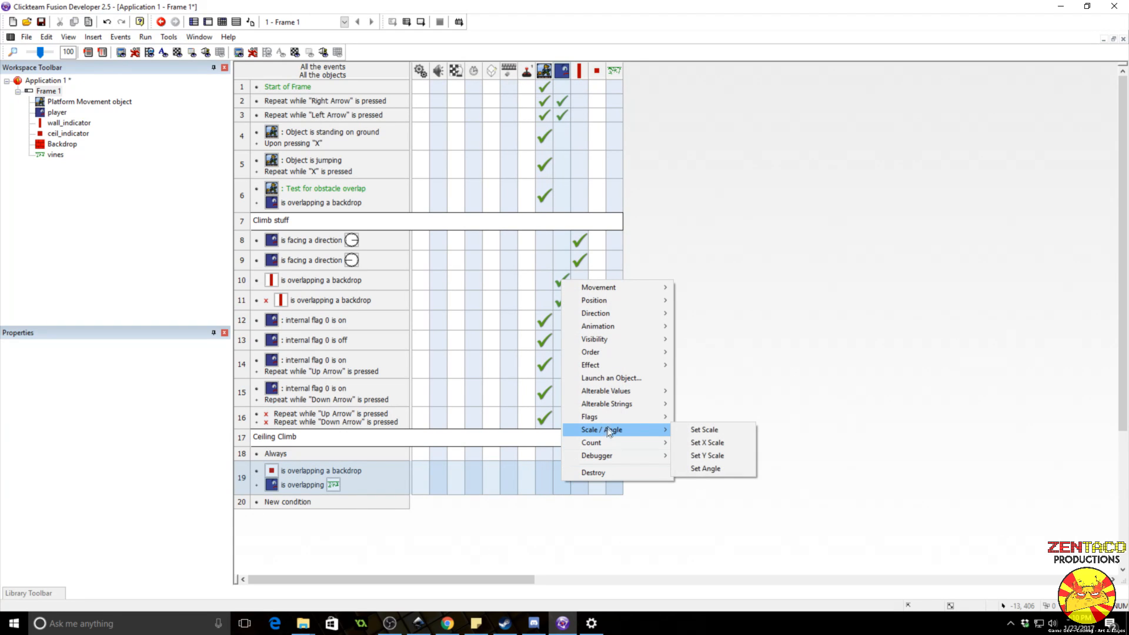
{"action": "left_click", "coordinate": [697, 417]}
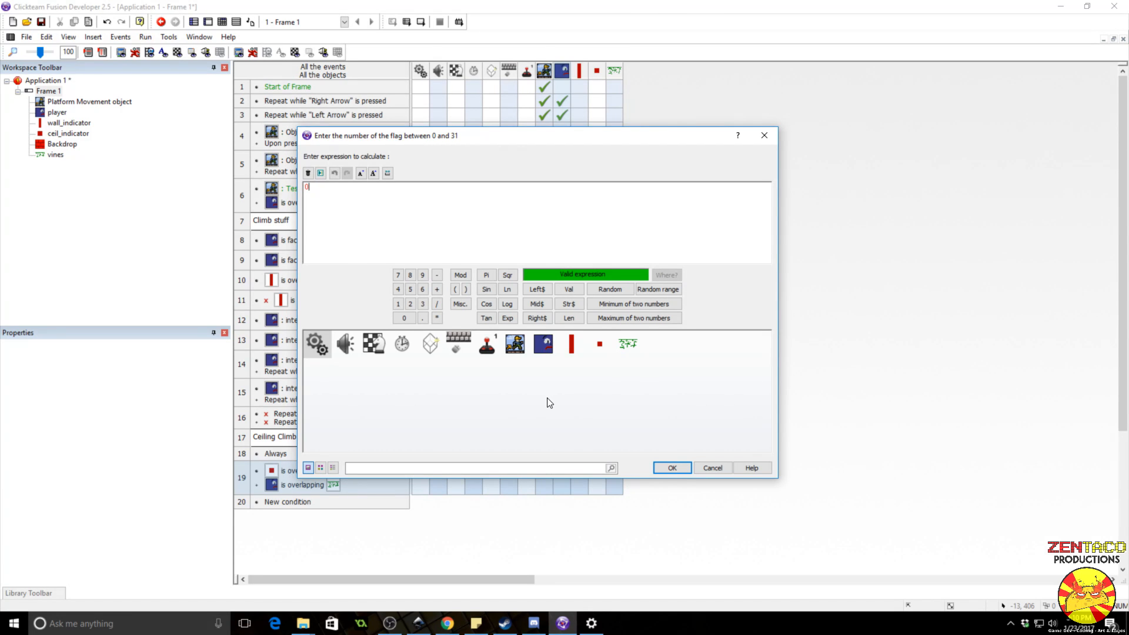
{"action": "key", "text": "Return"}
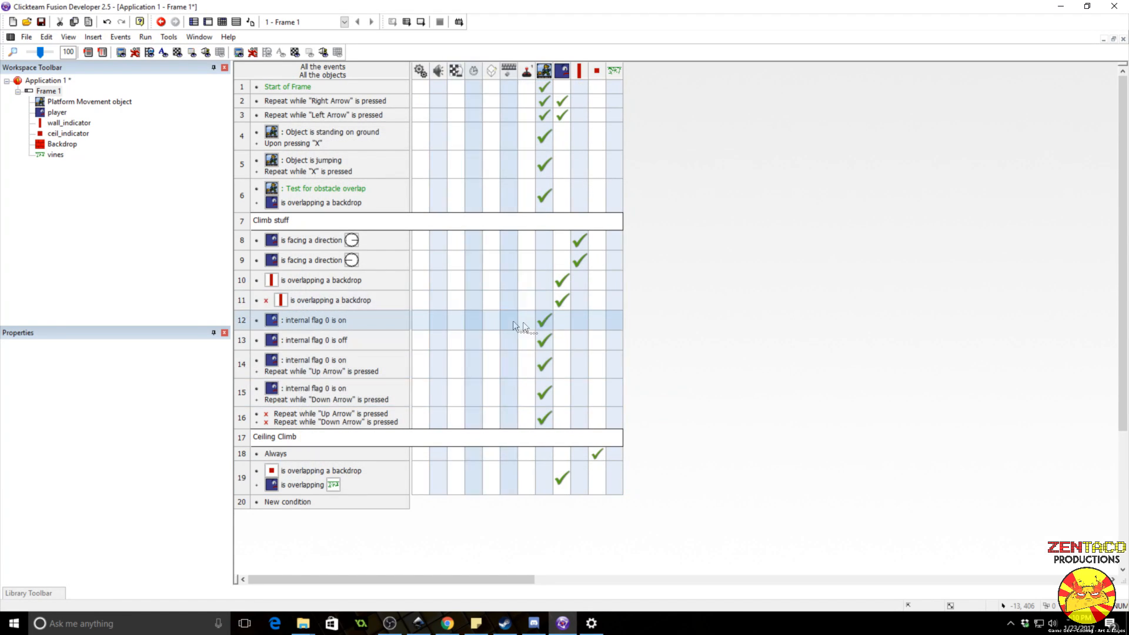
- Review the action for flag 0 being on, run the frame to test jumping up to the vines, and close the test run
{"action": "mouse_move", "coordinate": [545, 322]}
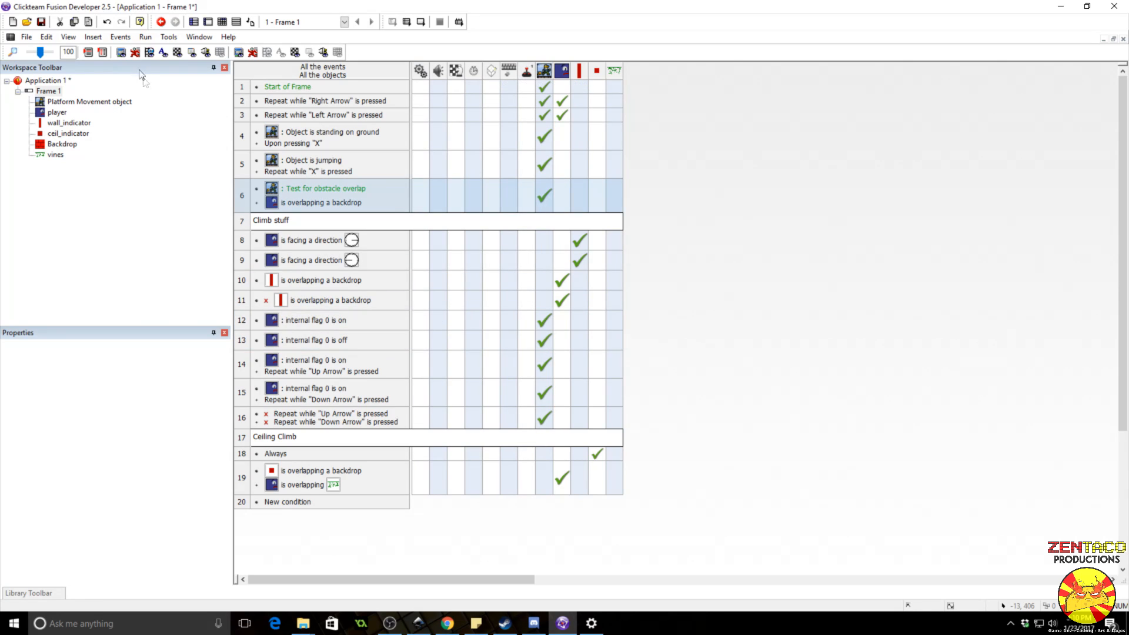
{"action": "left_click", "coordinate": [145, 36]}
{"action": "left_click", "coordinate": [160, 75]}
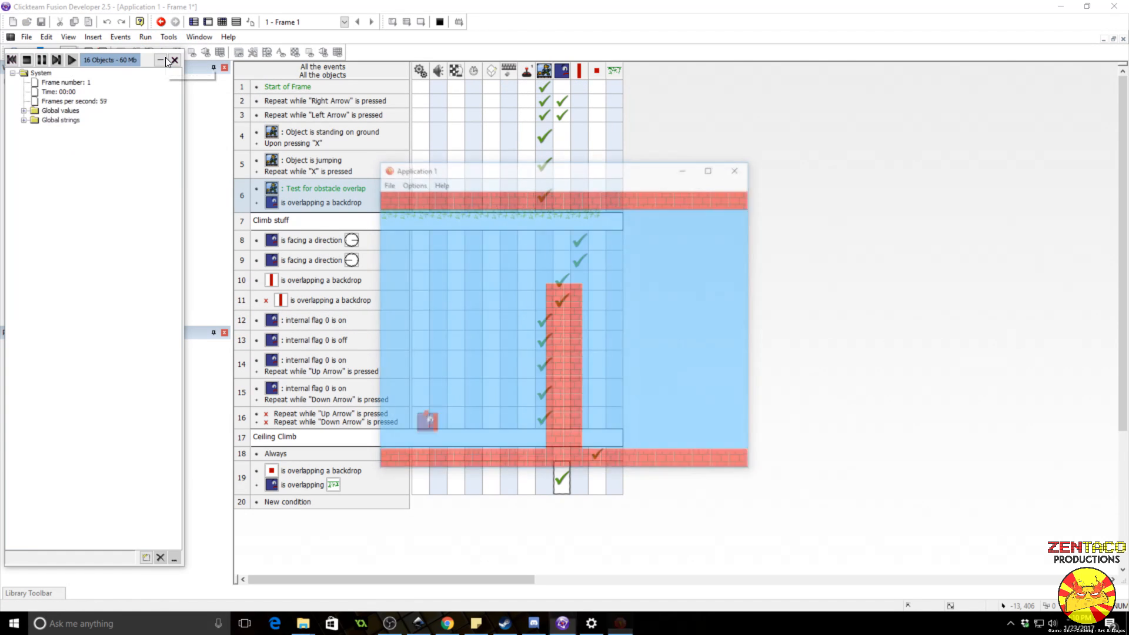
{"action": "key", "text": "Right"}
{"action": "key", "text": "x"}
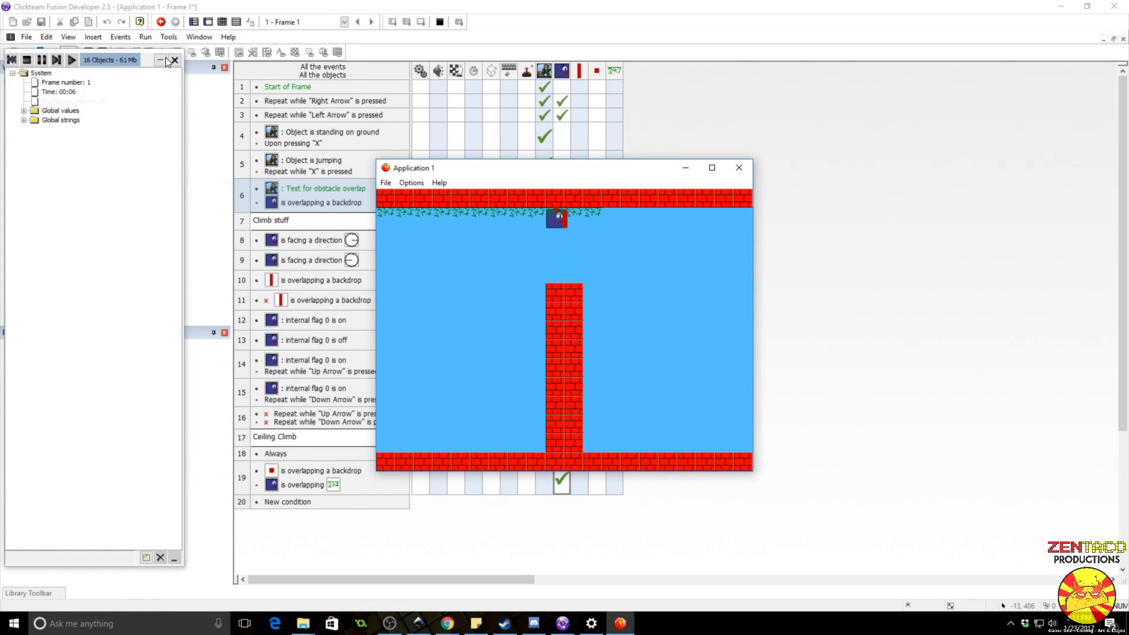
{"action": "key", "text": "x"}
{"action": "key", "text": "x"}
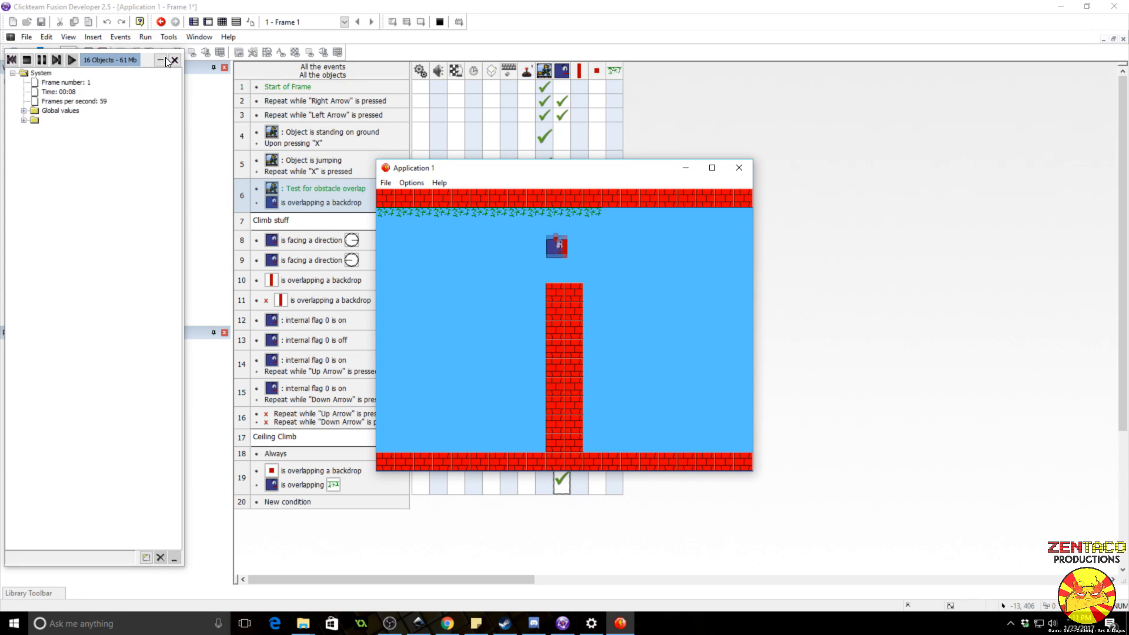
{"action": "key", "text": "x"}
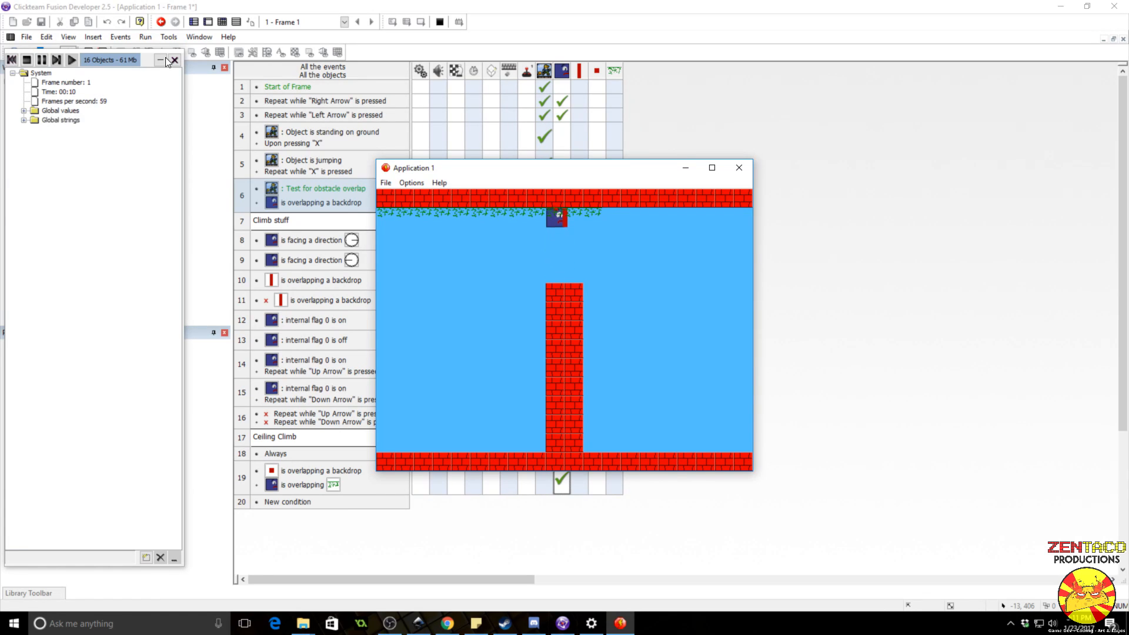
{"action": "left_click", "coordinate": [739, 168]}
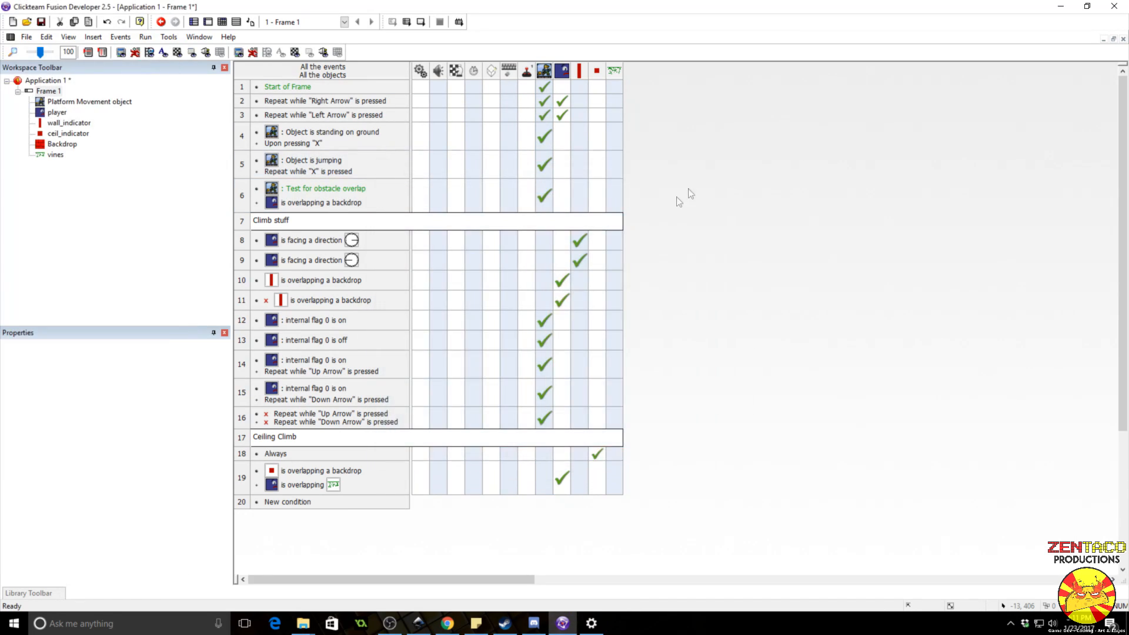
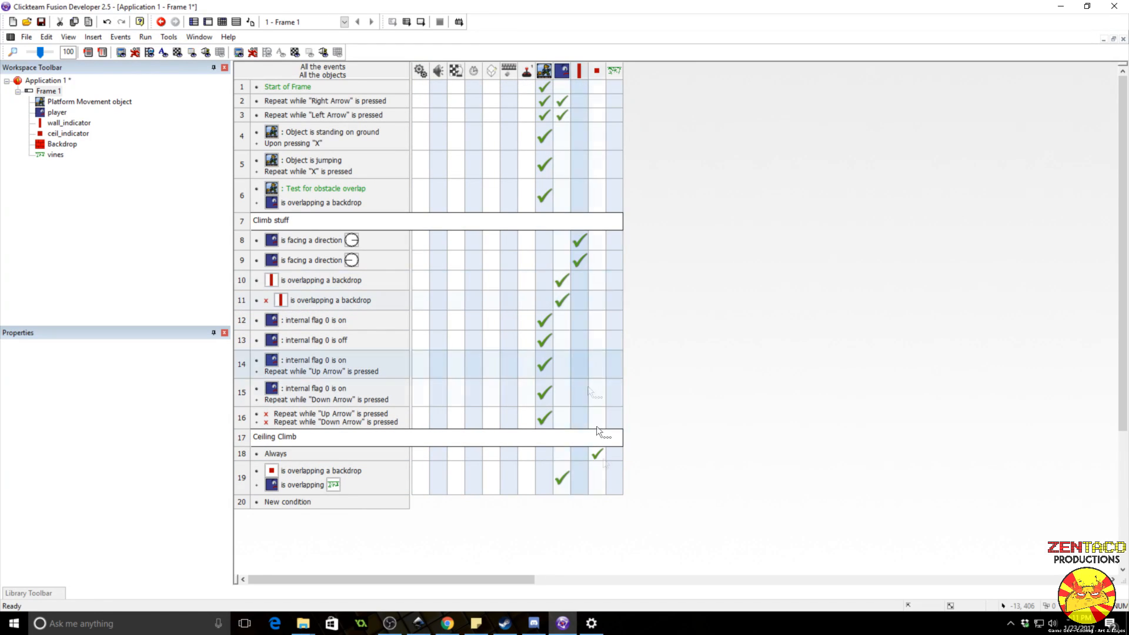
- Delete the player's flag action from the vines overlap event and add a new action setting a player flag on
{"action": "left_click", "coordinate": [560, 482]}
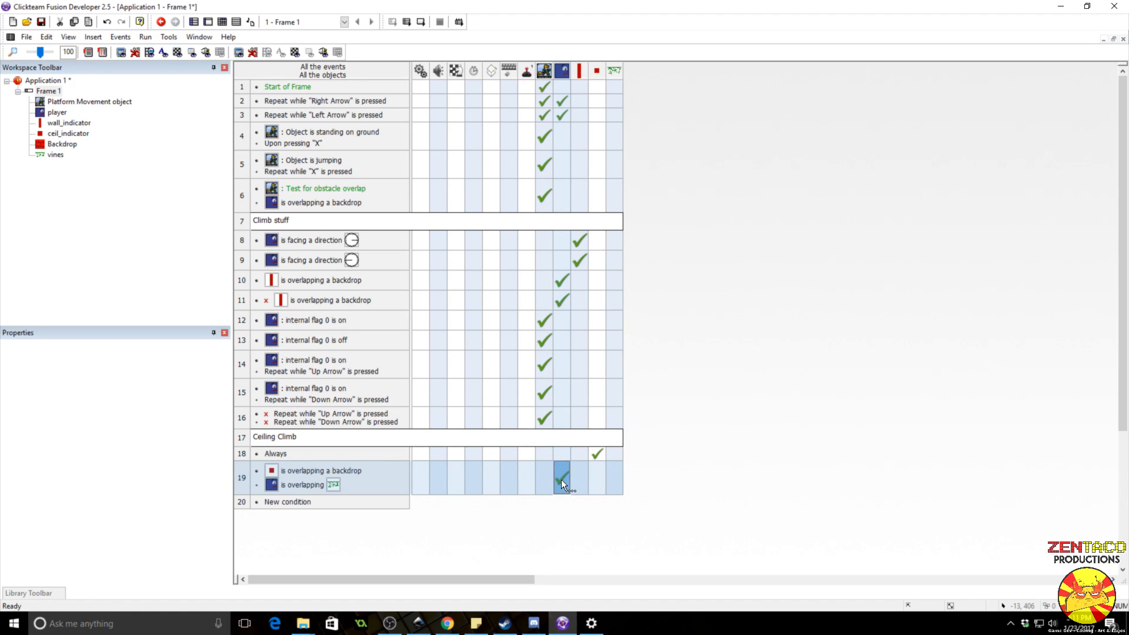
{"action": "key", "text": "Delete"}
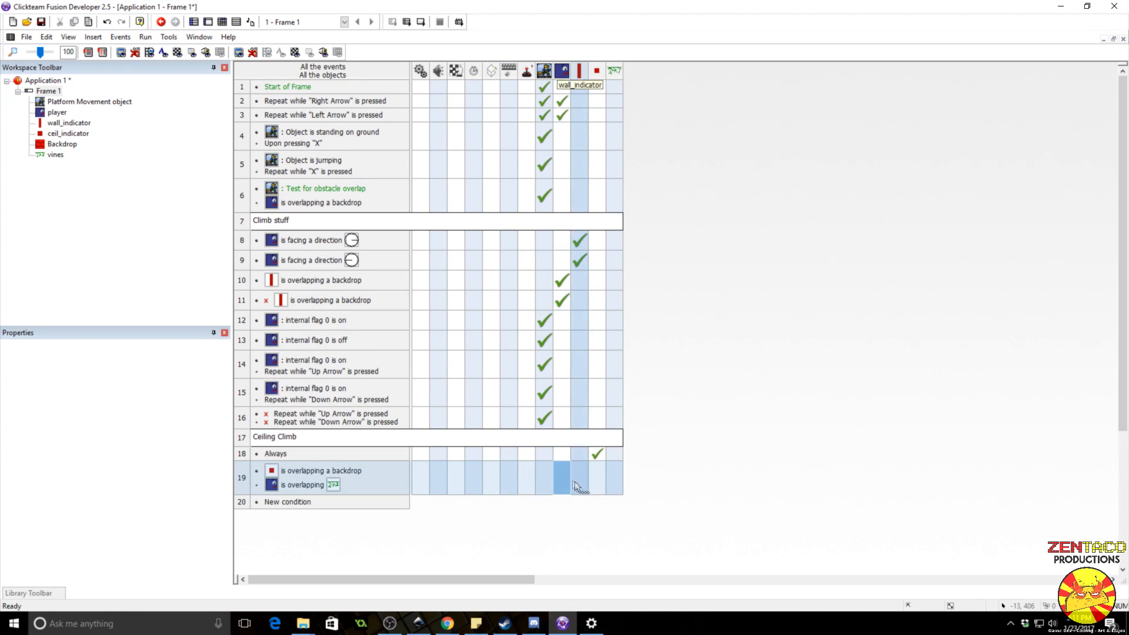
{"action": "left_click", "coordinate": [559, 482]}
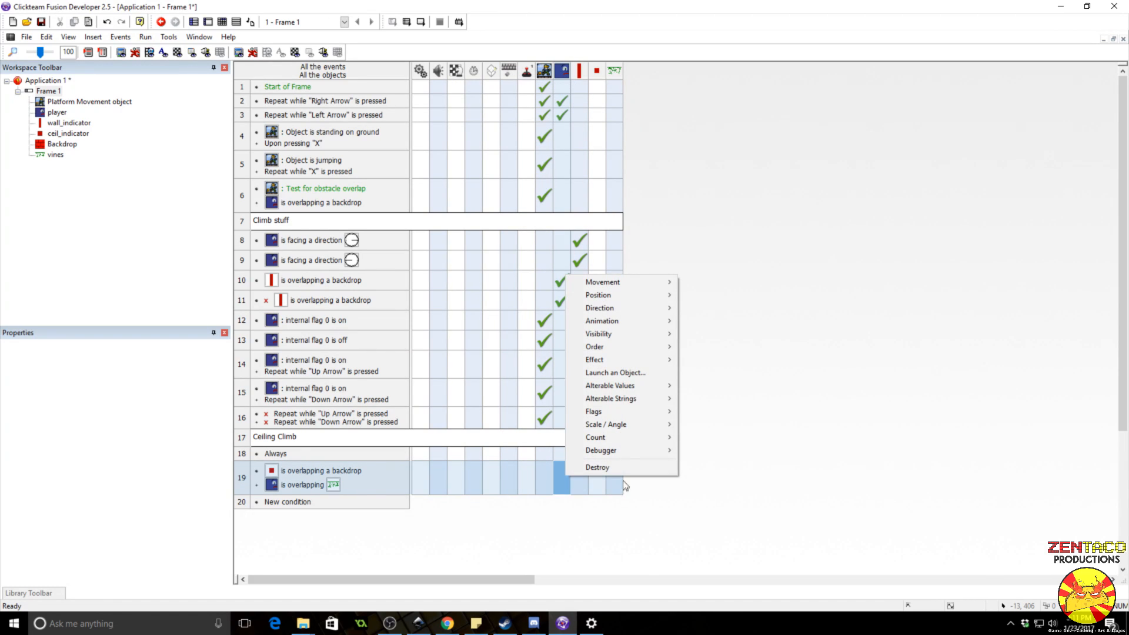
{"action": "mouse_move", "coordinate": [632, 412]}
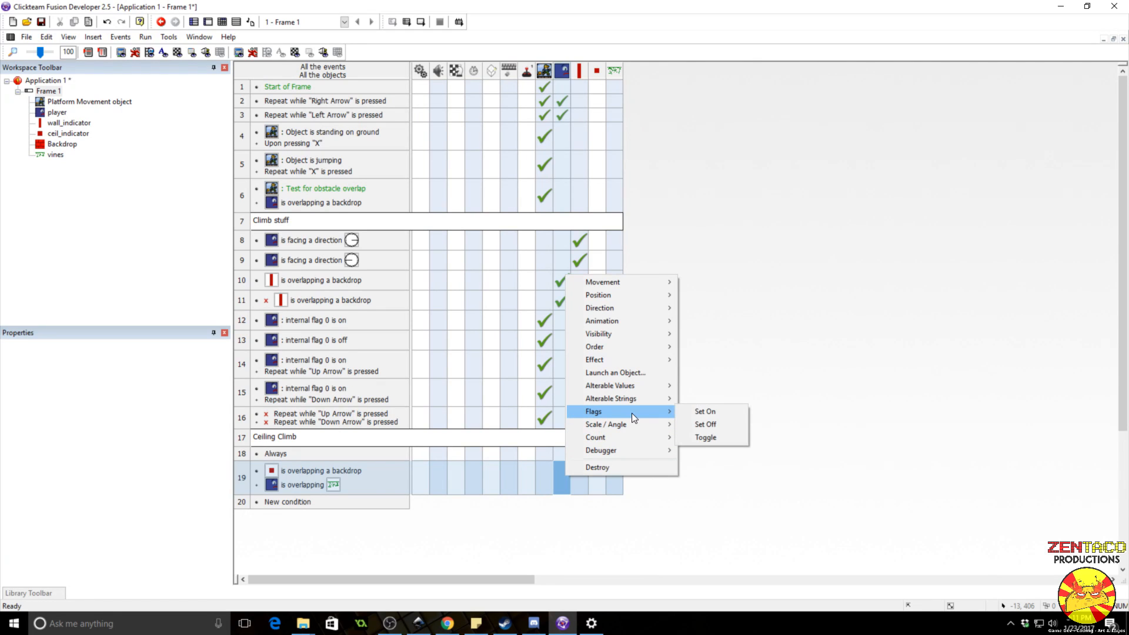
{"action": "left_click", "coordinate": [708, 416]}
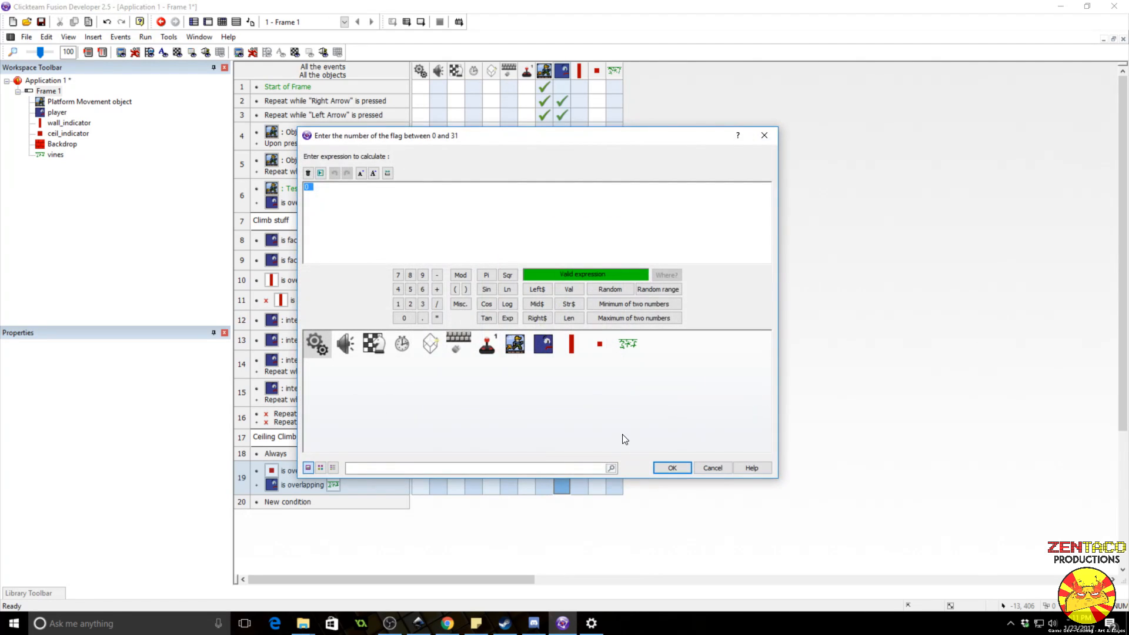
{"action": "key", "text": "Return"}
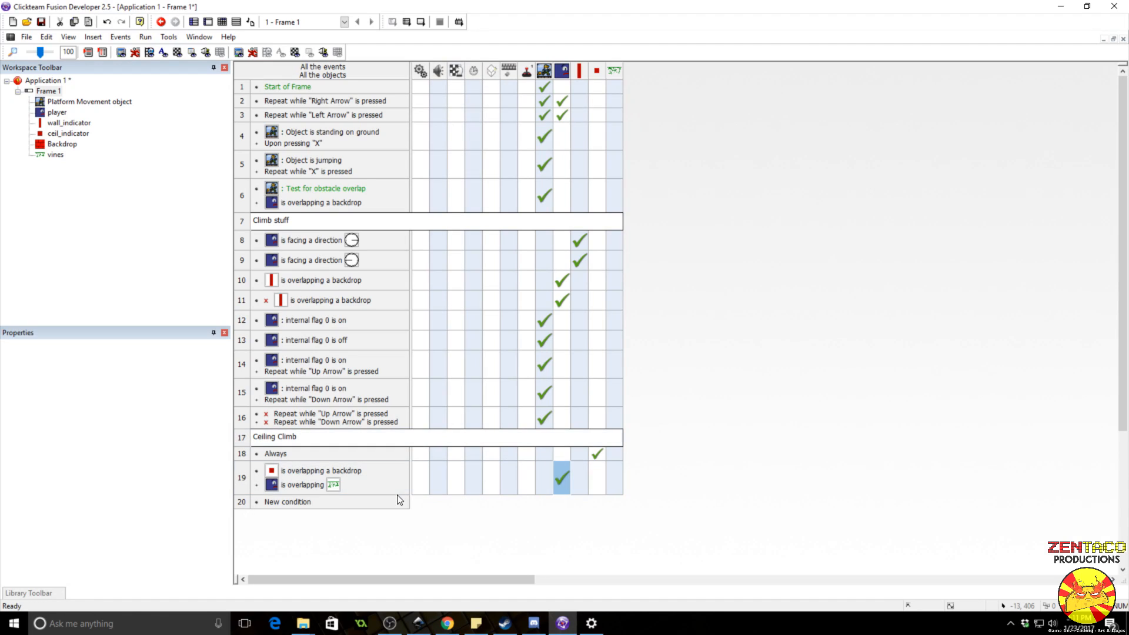
- Add an event with the keyboard condition of pressing the Down Arrow key
{"action": "left_click", "coordinate": [301, 503]}
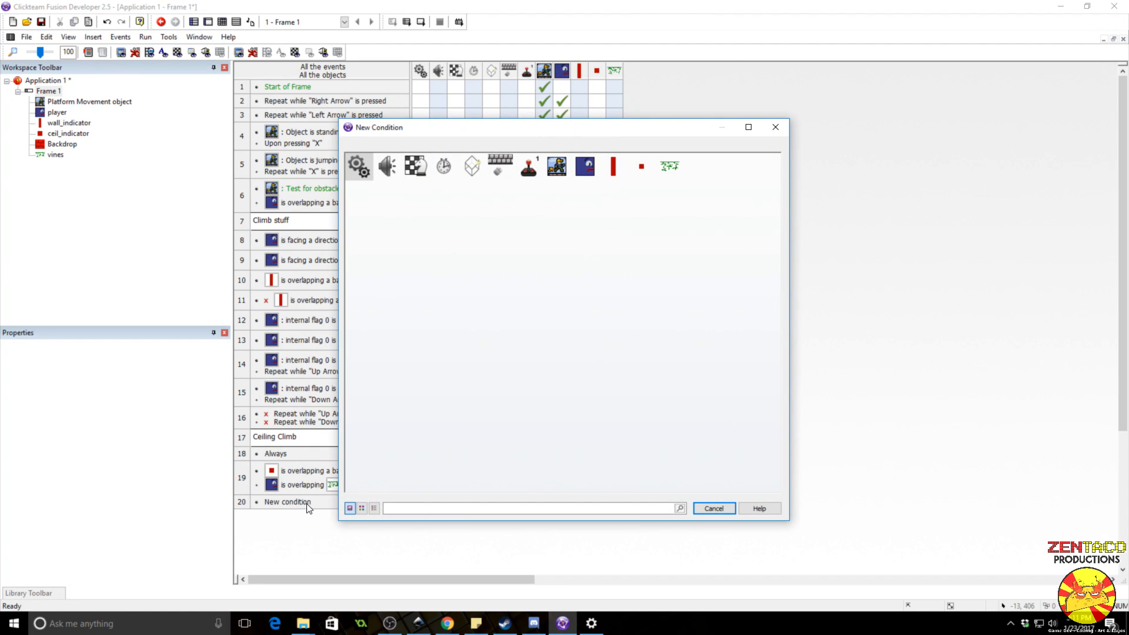
{"action": "left_click", "coordinate": [500, 166]}
{"action": "mouse_move", "coordinate": [559, 173]}
{"action": "left_click", "coordinate": [641, 176]}
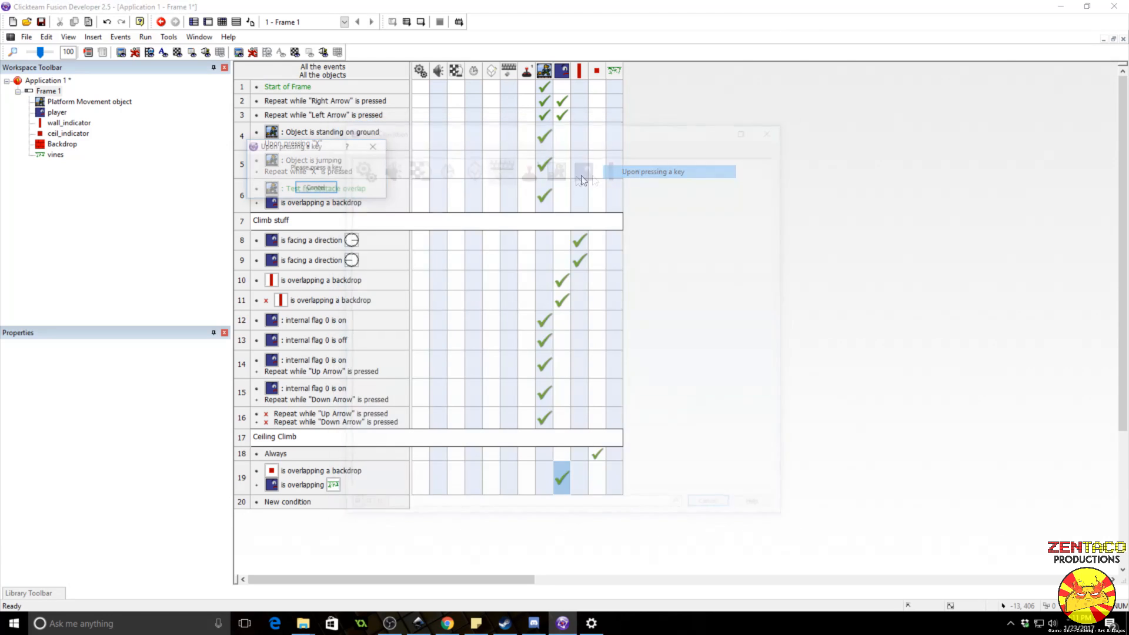
{"action": "key", "text": "Down"}
- Add a player action to the Down Arrow event that sets internal flag 1 off
{"action": "left_click", "coordinate": [562, 502]}
{"action": "mouse_move", "coordinate": [629, 414]}
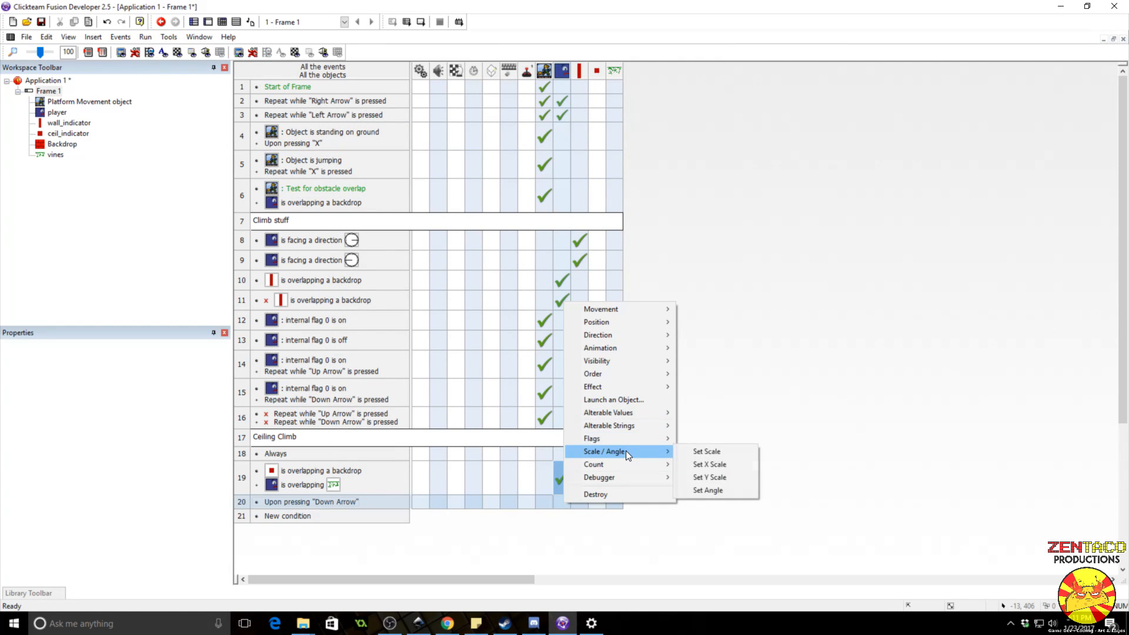
{"action": "mouse_move", "coordinate": [630, 438]}
{"action": "left_click", "coordinate": [700, 451]}
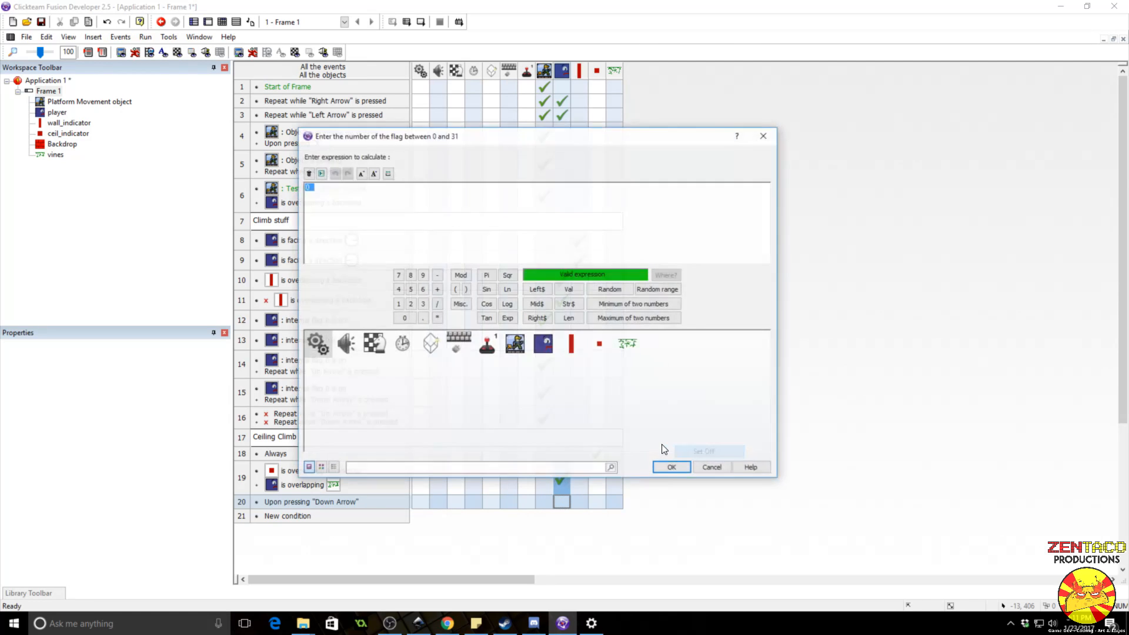
{"action": "left_click", "coordinate": [669, 466]}
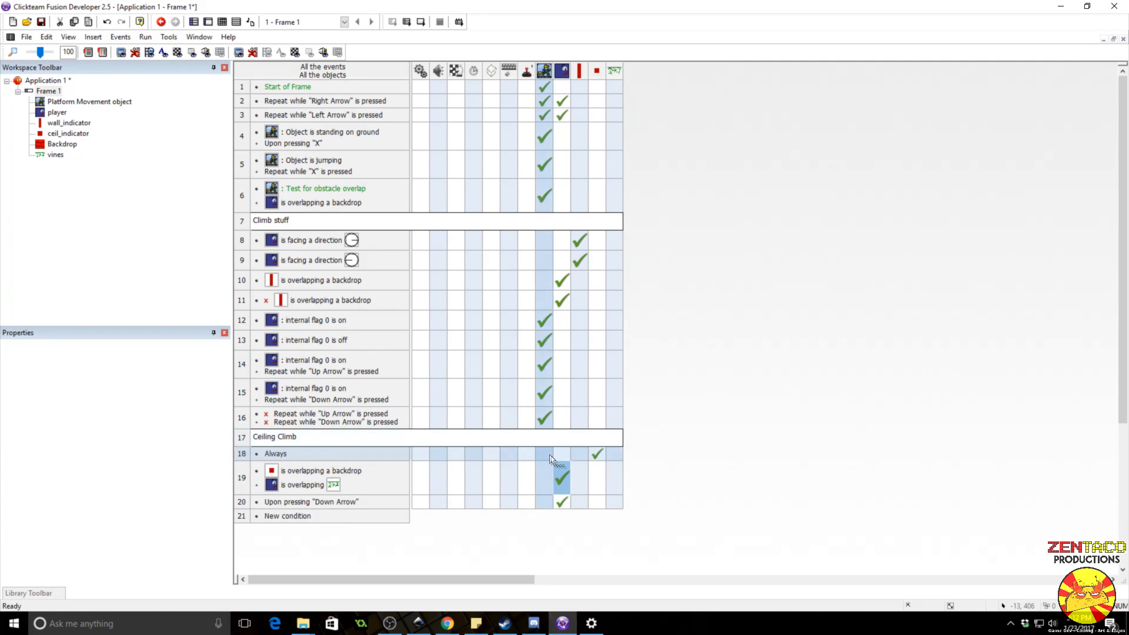
- Add an event with the condition that the player's internal flag 1 is on
{"action": "left_click", "coordinate": [290, 518]}
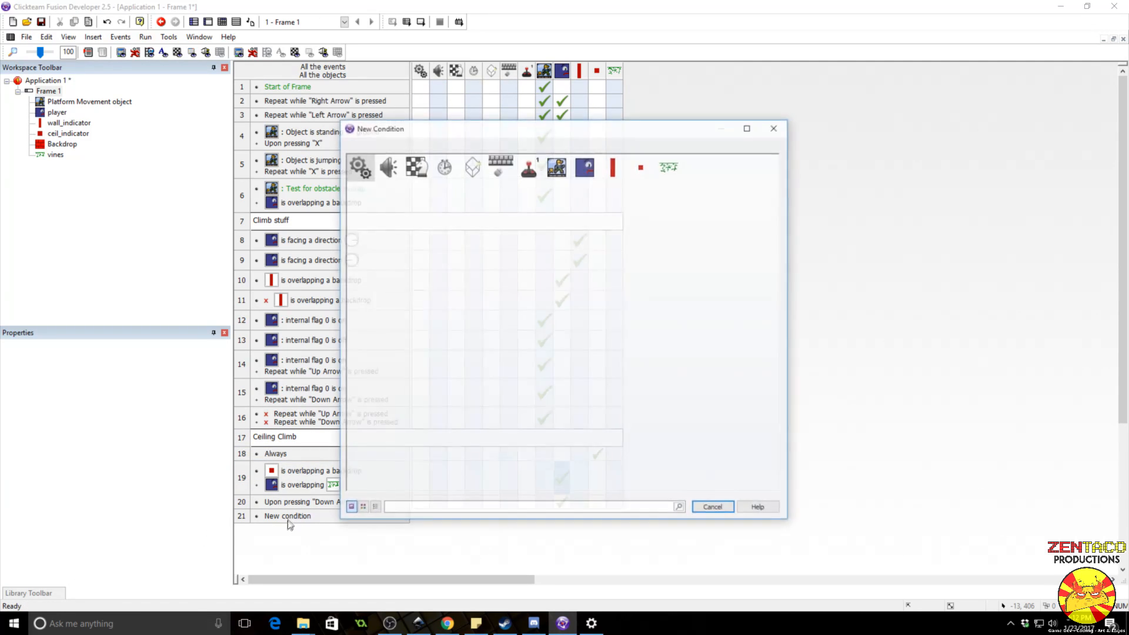
{"action": "left_click", "coordinate": [588, 169]}
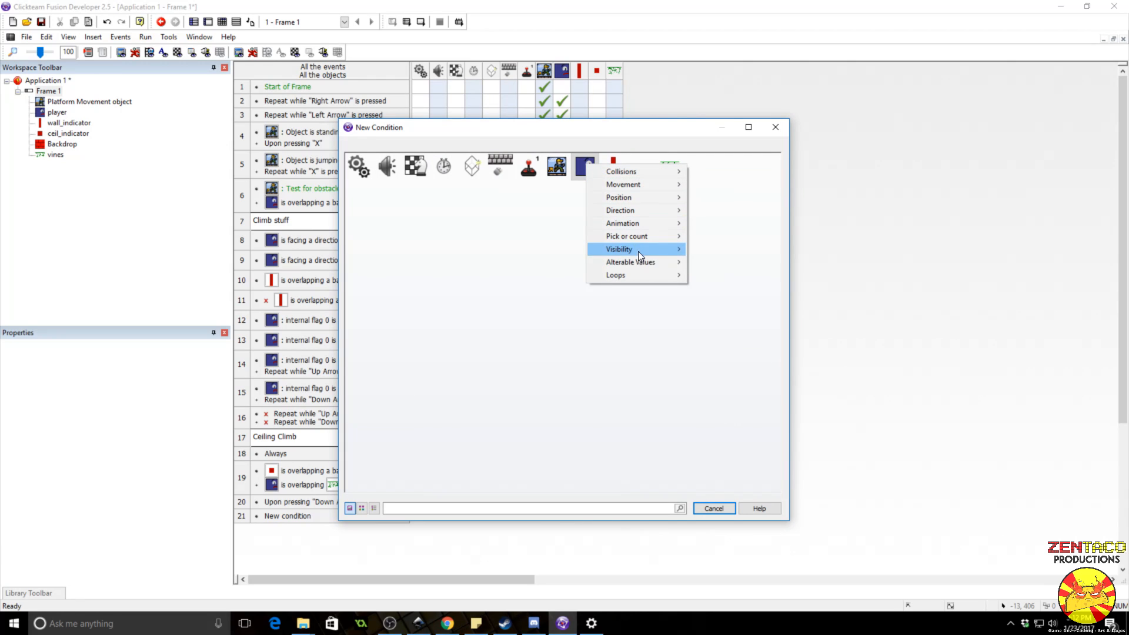
{"action": "mouse_move", "coordinate": [639, 261]}
{"action": "mouse_move", "coordinate": [745, 301]}
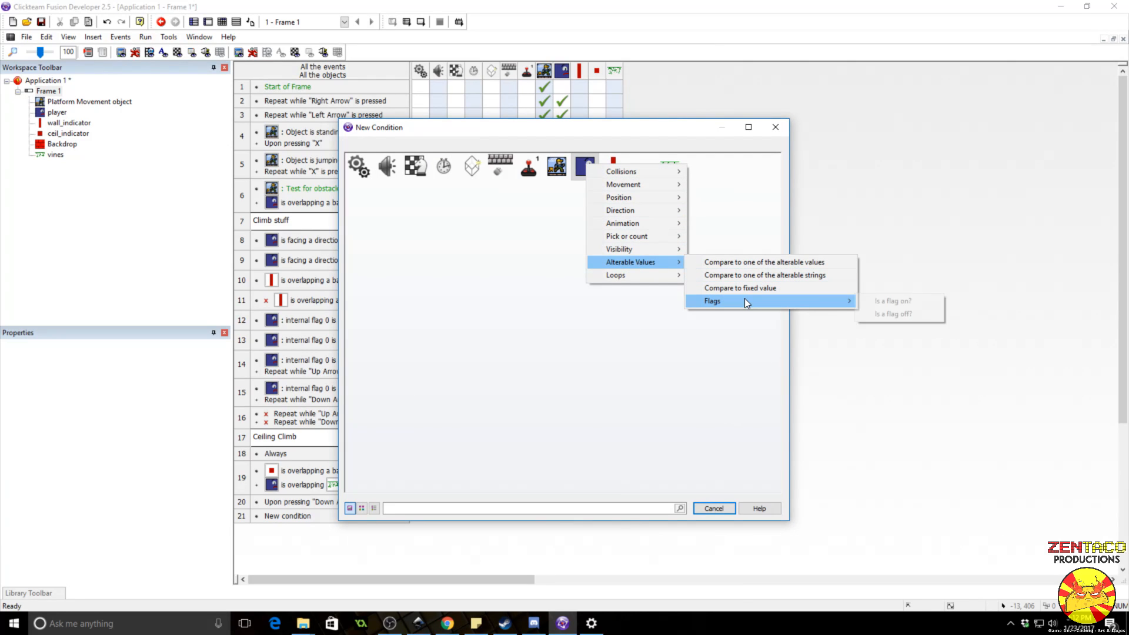
{"action": "left_click", "coordinate": [898, 300]}
{"action": "type", "text": "1"}
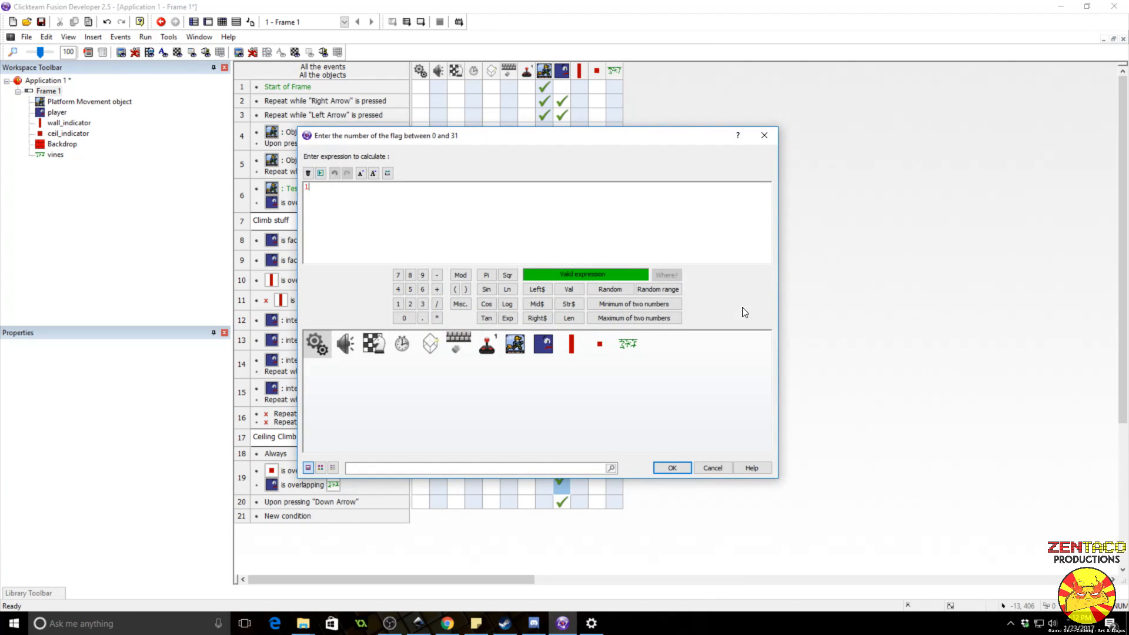
{"action": "key", "text": "Return"}
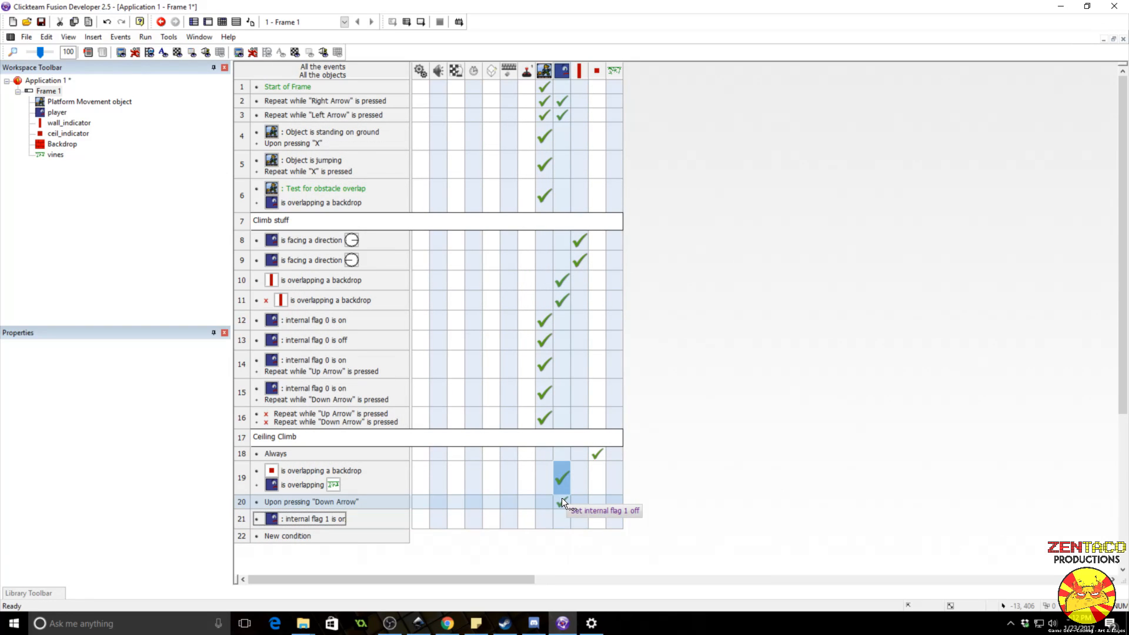
- Add a Platform Movement object action to the flag 1 on event that sets the maximum Y velocity to 0
{"action": "scroll", "coordinate": [720, 530], "scroll_direction": "down", "scroll_amount": 2}
{"action": "scroll", "coordinate": [720, 530], "scroll_direction": "down", "scroll_amount": 2}
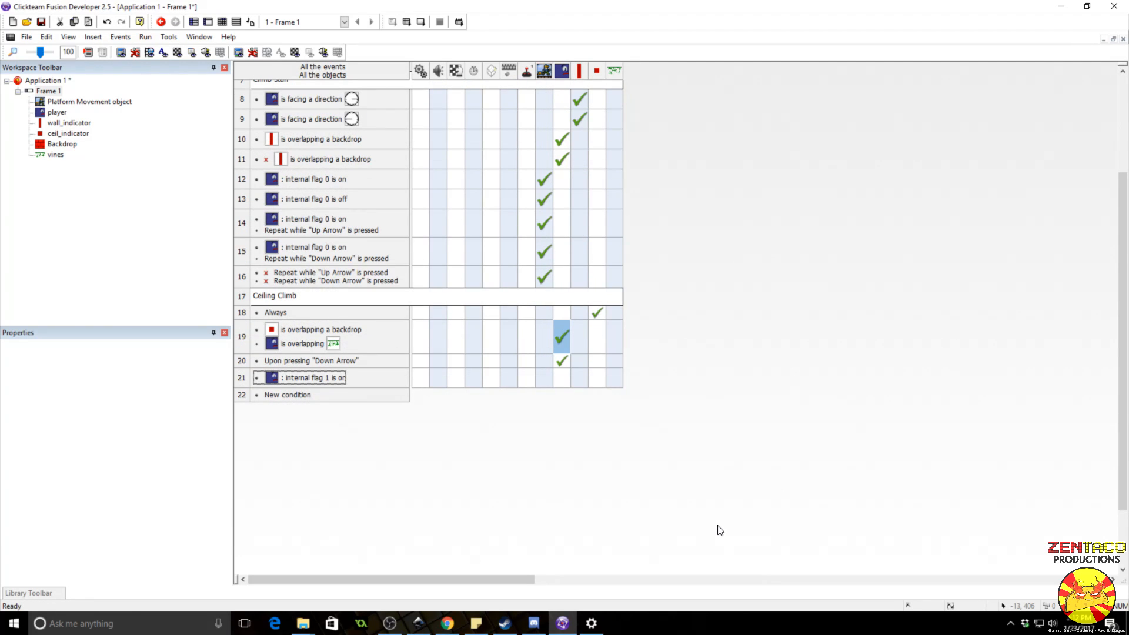
{"action": "scroll", "coordinate": [664, 504], "scroll_direction": "up", "scroll_amount": 2}
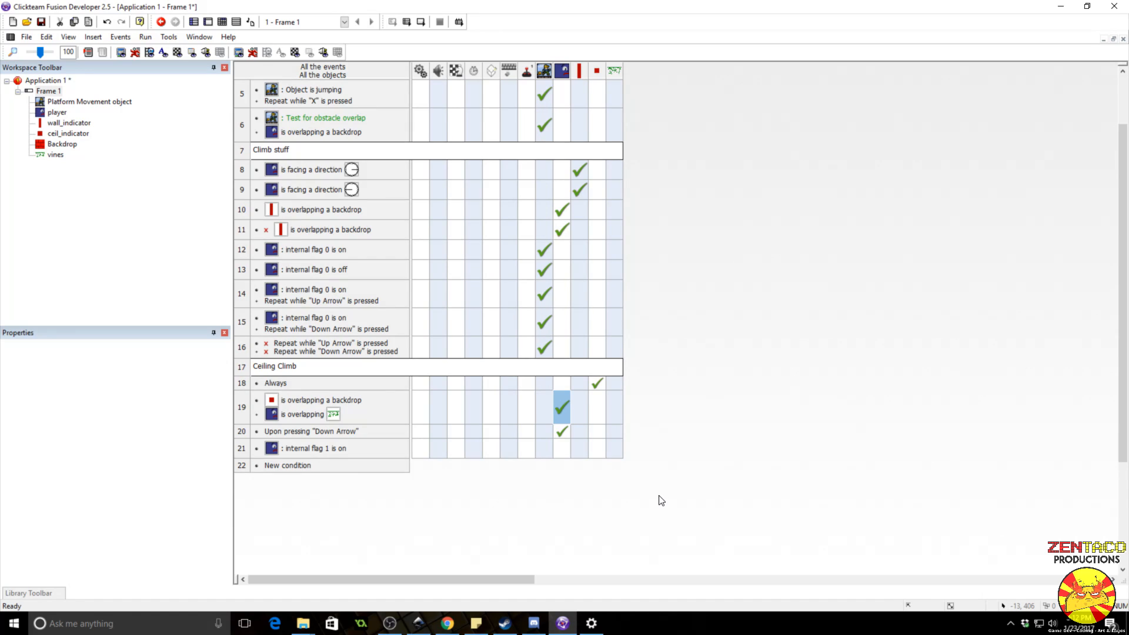
{"action": "left_click", "coordinate": [545, 447]}
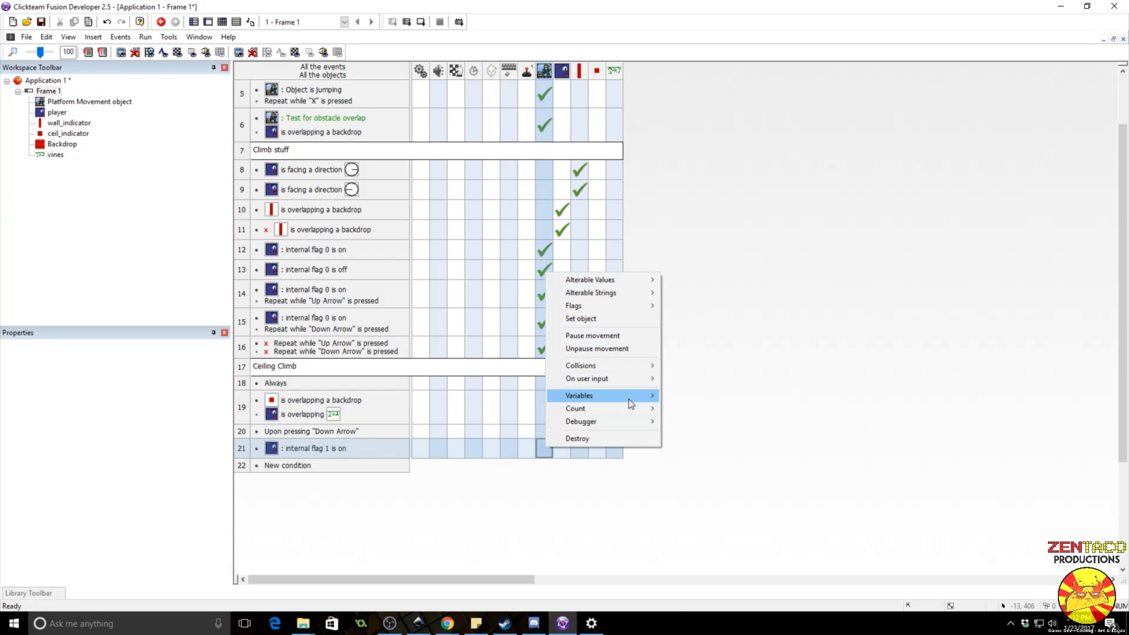
{"action": "mouse_move", "coordinate": [629, 397]}
{"action": "left_click", "coordinate": [727, 435]}
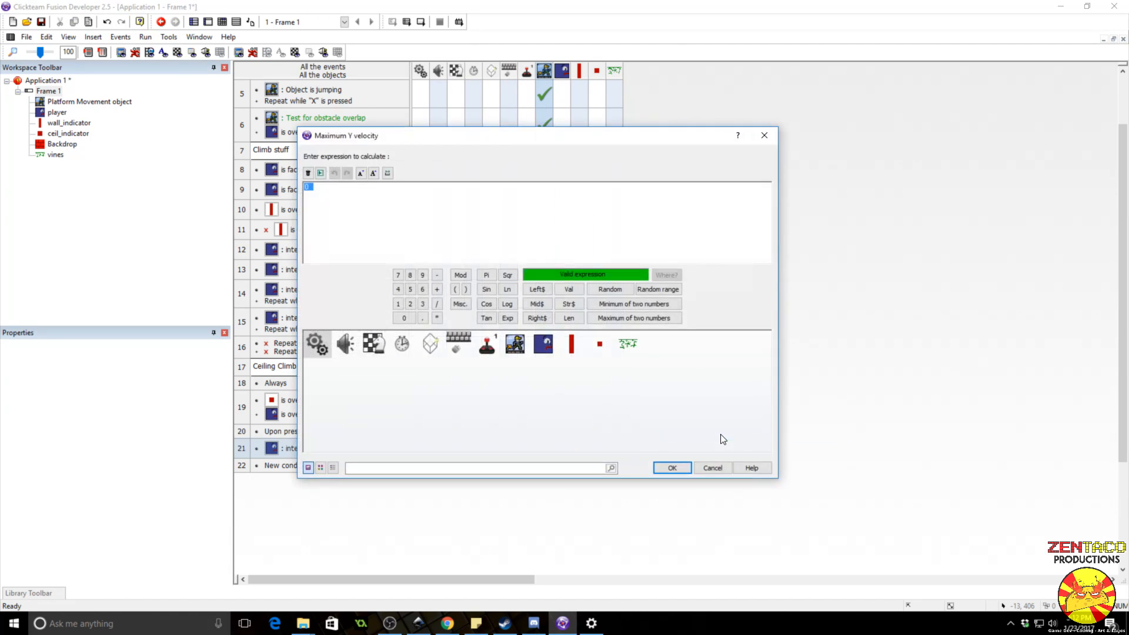
{"action": "key", "text": "Return"}
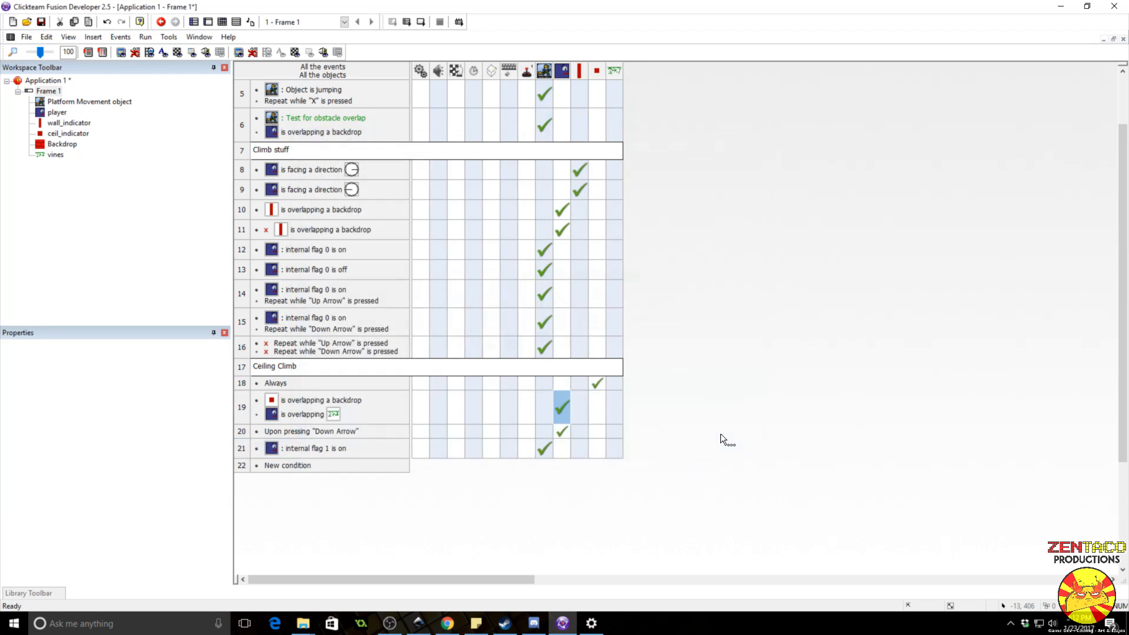
- Add a Platform Movement object action to the Down Arrow event that sets the maximum Y velocity
{"action": "right_click", "coordinate": [564, 429]}
{"action": "mouse_move", "coordinate": [604, 334]}
{"action": "left_click", "coordinate": [547, 431]}
{"action": "right_click", "coordinate": [547, 432]}
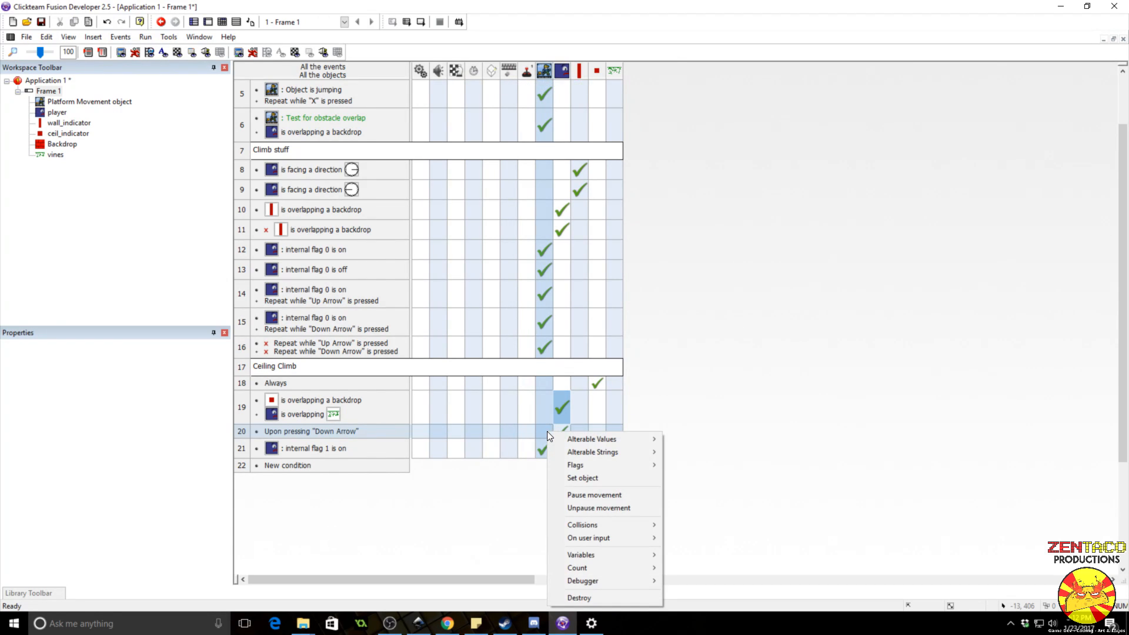
{"action": "mouse_move", "coordinate": [637, 553]}
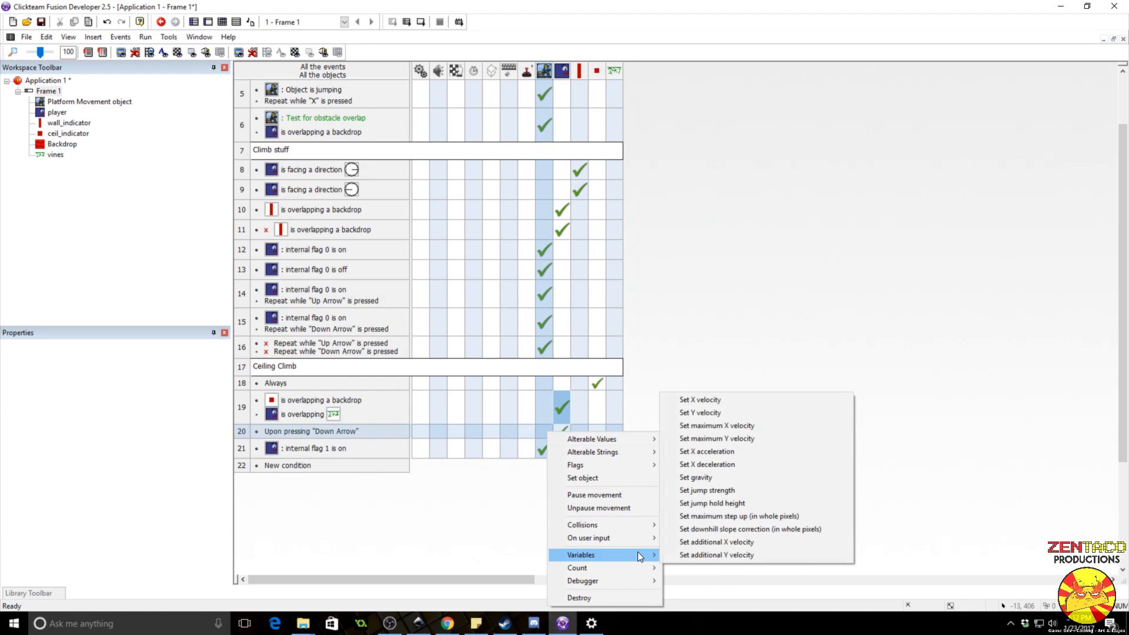
{"action": "left_click", "coordinate": [577, 407]}
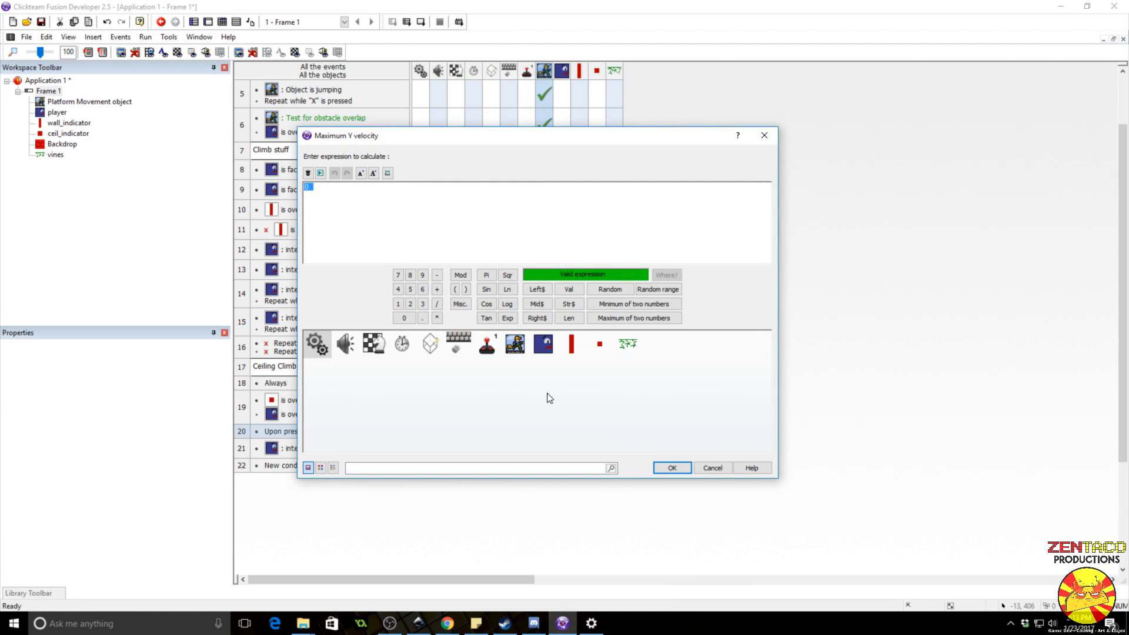
{"action": "key", "text": "Return"}
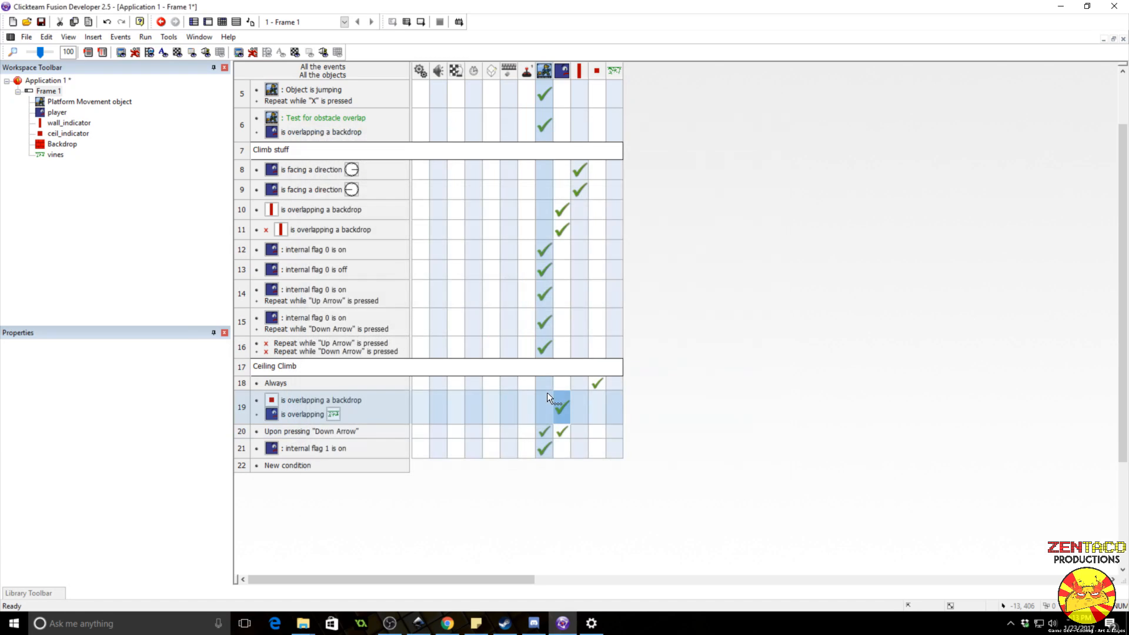
- Run the frame, test jumping to the vines and moving left and right along the ceiling, and close the test run
{"action": "key", "text": "F8"}
{"action": "key", "text": "x"}
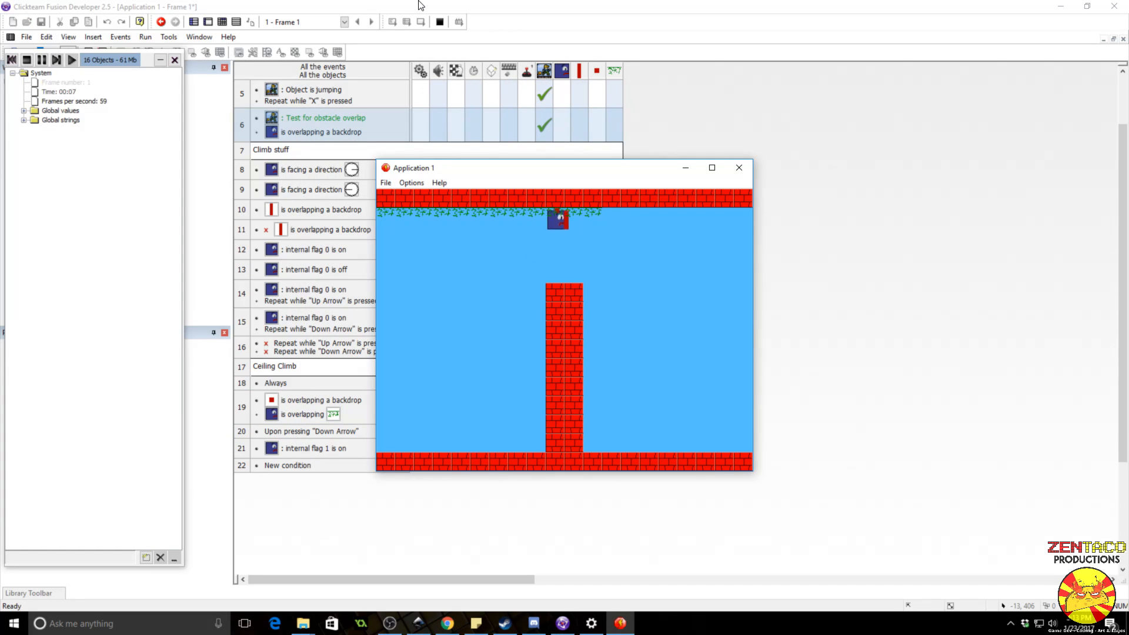
{"action": "key", "text": "Left"}
{"action": "key", "text": "Right"}
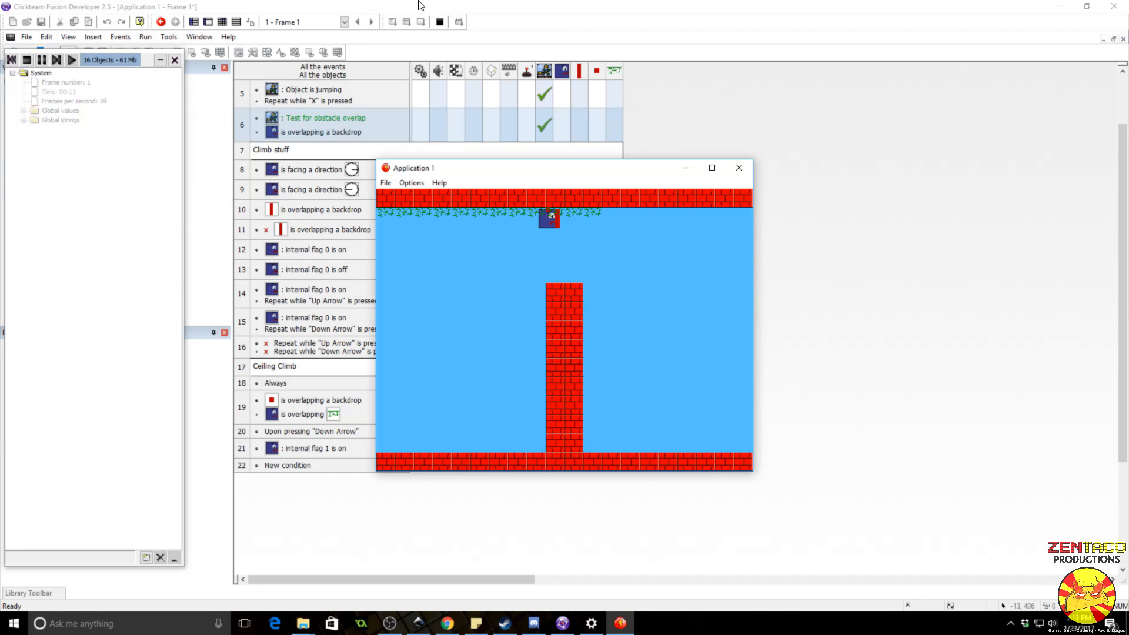
{"action": "key", "text": "Right"}
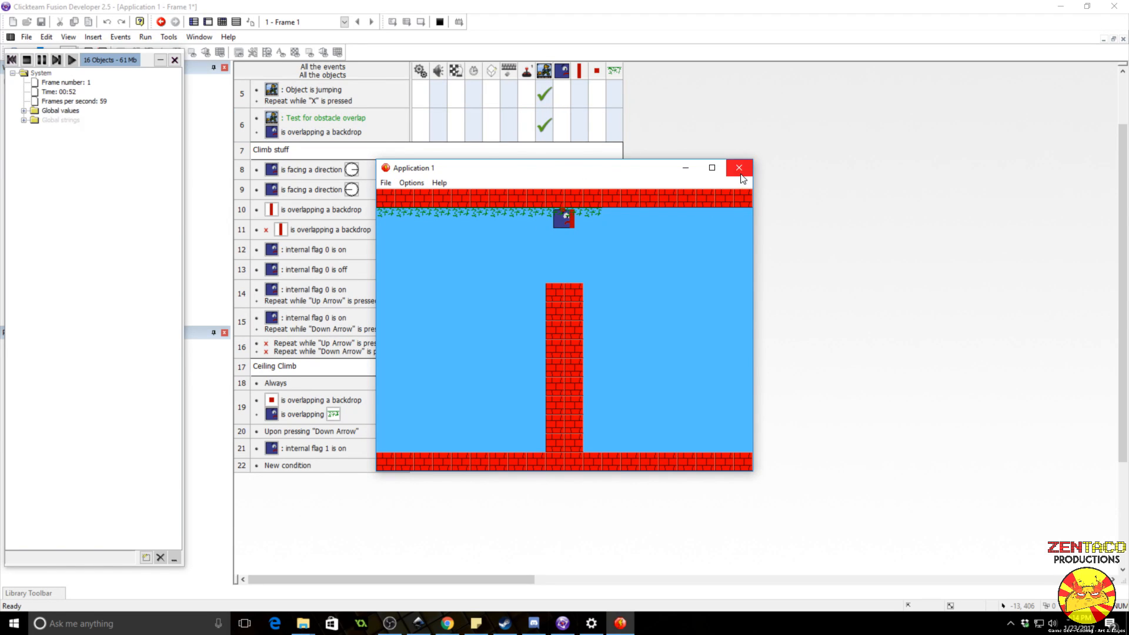
{"action": "left_click", "coordinate": [738, 168]}
- Make the wall_indicator and ceil_indicator objects invisible at start in the frame editor
{"action": "left_click", "coordinate": [206, 22]}
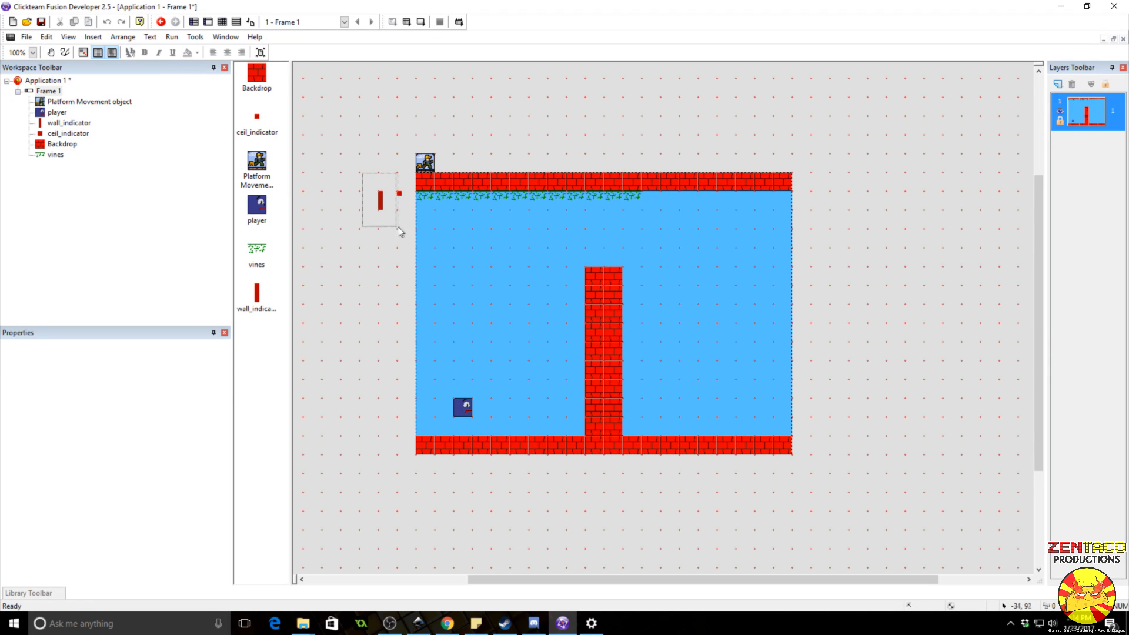
{"action": "left_click_drag", "start_coordinate": [400, 231], "coordinate": [411, 229]}
{"action": "left_click", "coordinate": [49, 351]}
{"action": "left_click", "coordinate": [70, 351]}
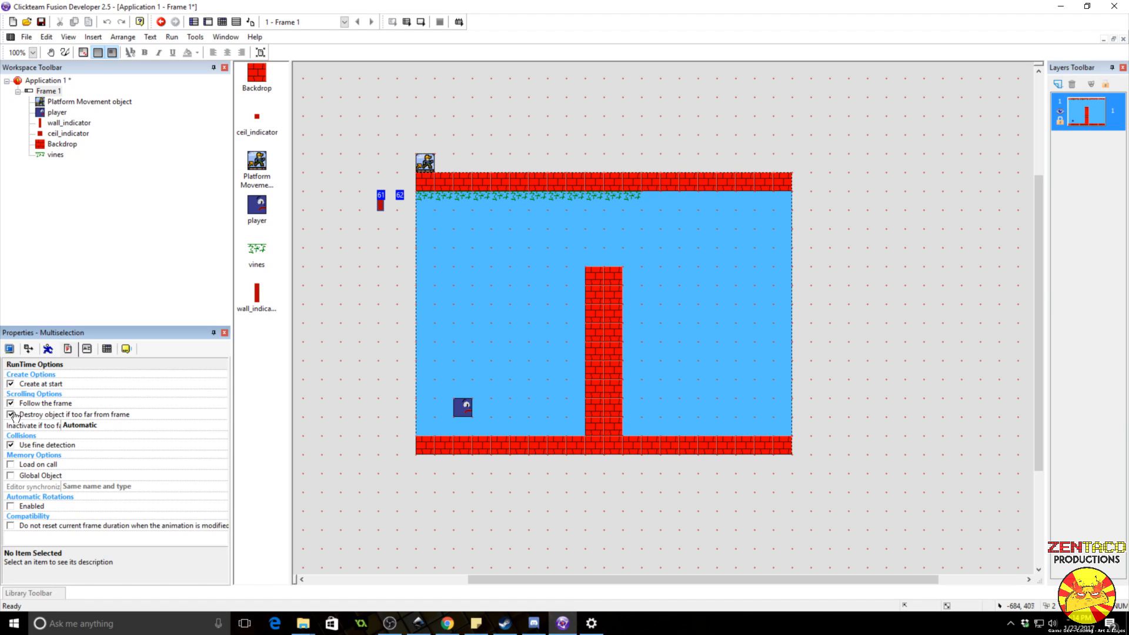
{"action": "left_click", "coordinate": [389, 206]}
{"action": "left_click", "coordinate": [381, 202]}
{"action": "left_click", "coordinate": [28, 350]}
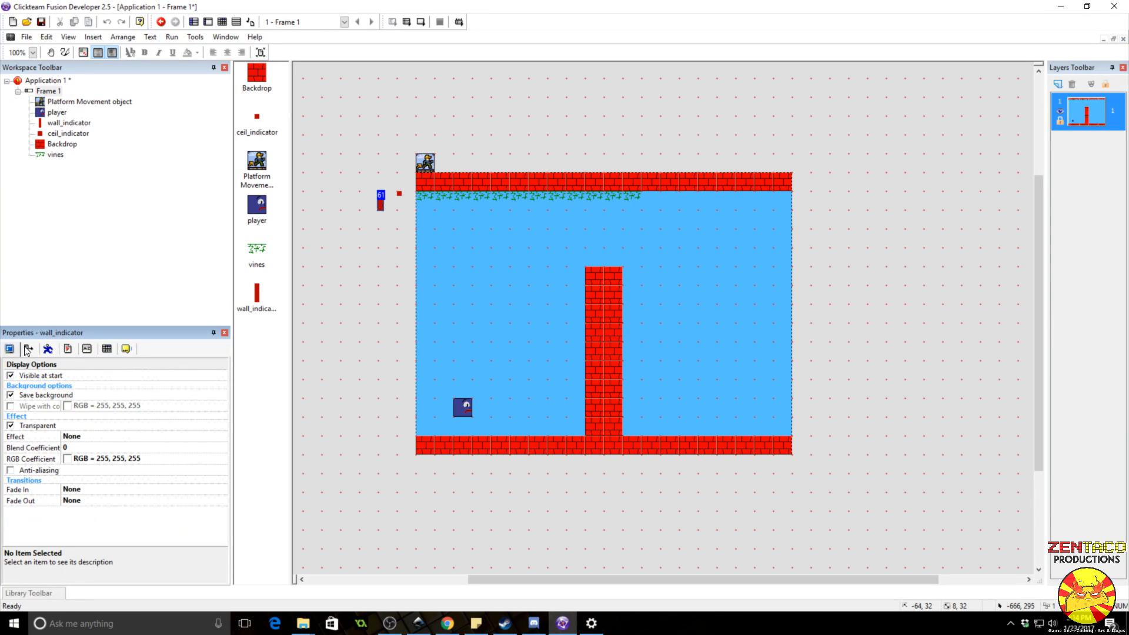
{"action": "left_click", "coordinate": [405, 213]}
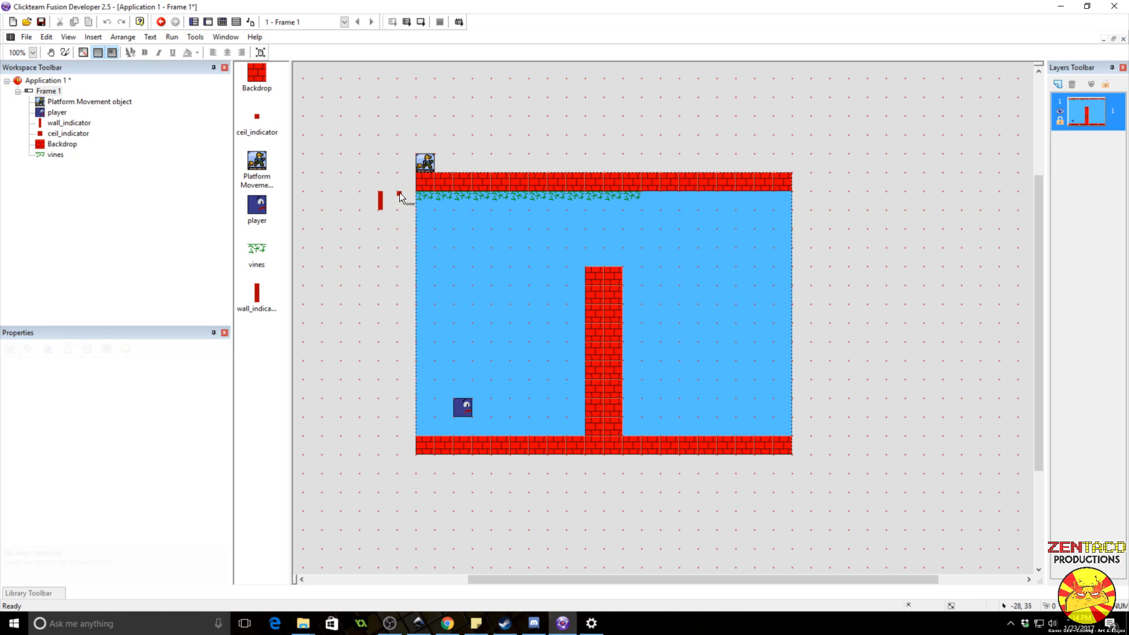
{"action": "left_click", "coordinate": [400, 194]}
{"action": "left_click", "coordinate": [11, 376]}
{"action": "left_click", "coordinate": [350, 263]}
- Run the frame to check whether the indicators are hidden, and close the test run
{"action": "double_click", "coordinate": [426, 164]}
{"action": "double_click", "coordinate": [447, 309]}
{"action": "key", "text": "Return"}
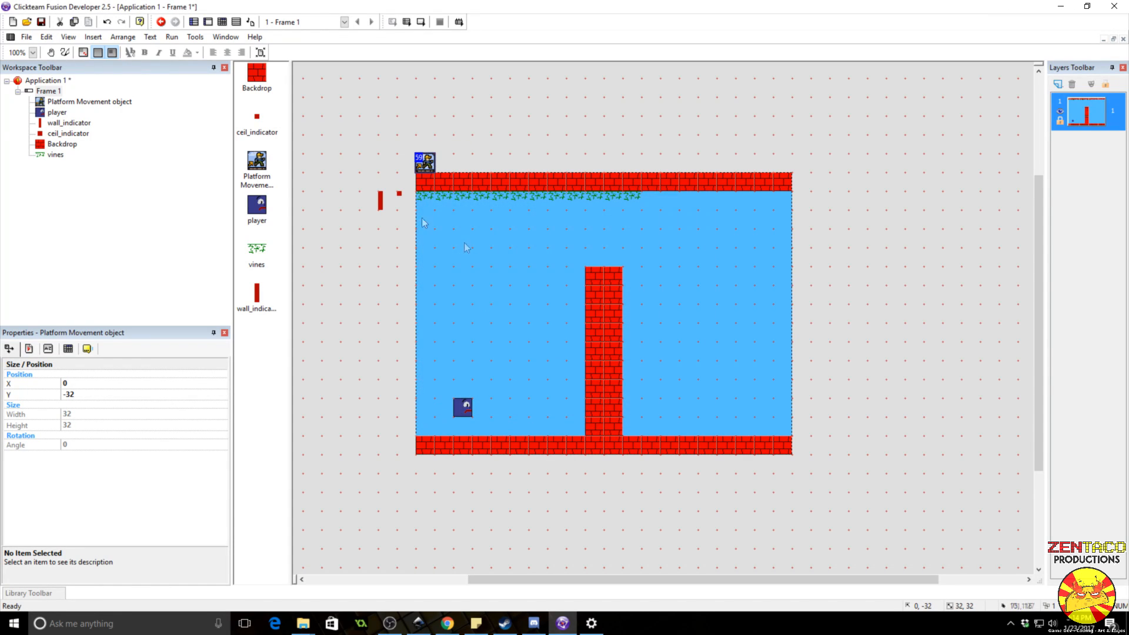
{"action": "left_click", "coordinate": [172, 37]}
{"action": "left_click", "coordinate": [194, 63]}
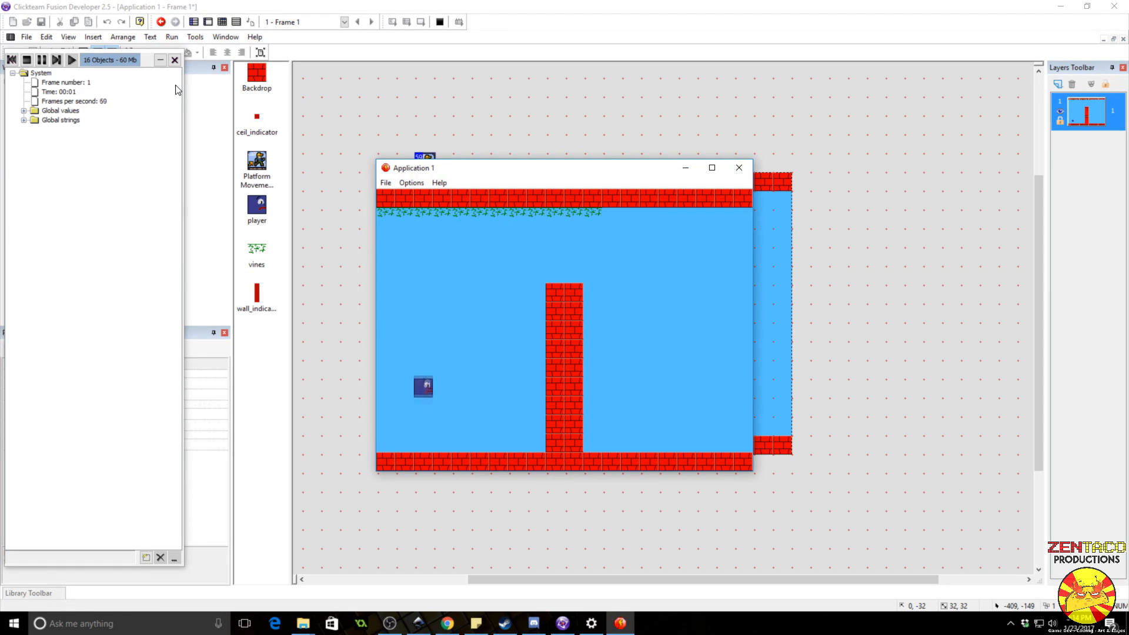
{"action": "left_click", "coordinate": [740, 168]}
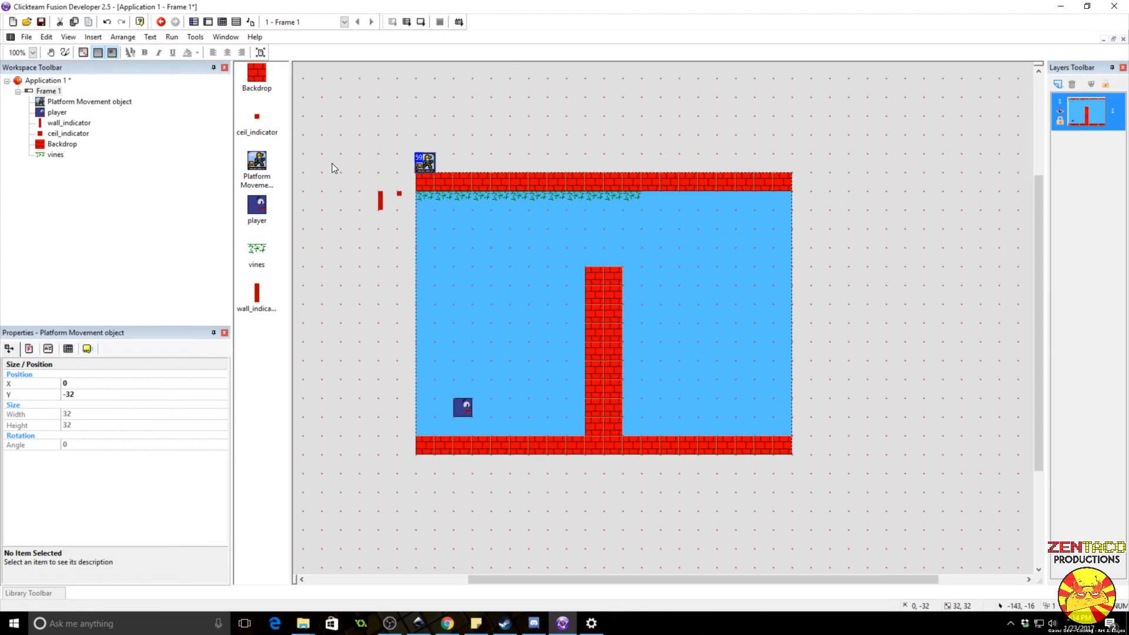
- Add a player action to the flag 1 on event that sets the Y position to the player's Y coordinate * 32 / 32
{"action": "left_click", "coordinate": [223, 25]}
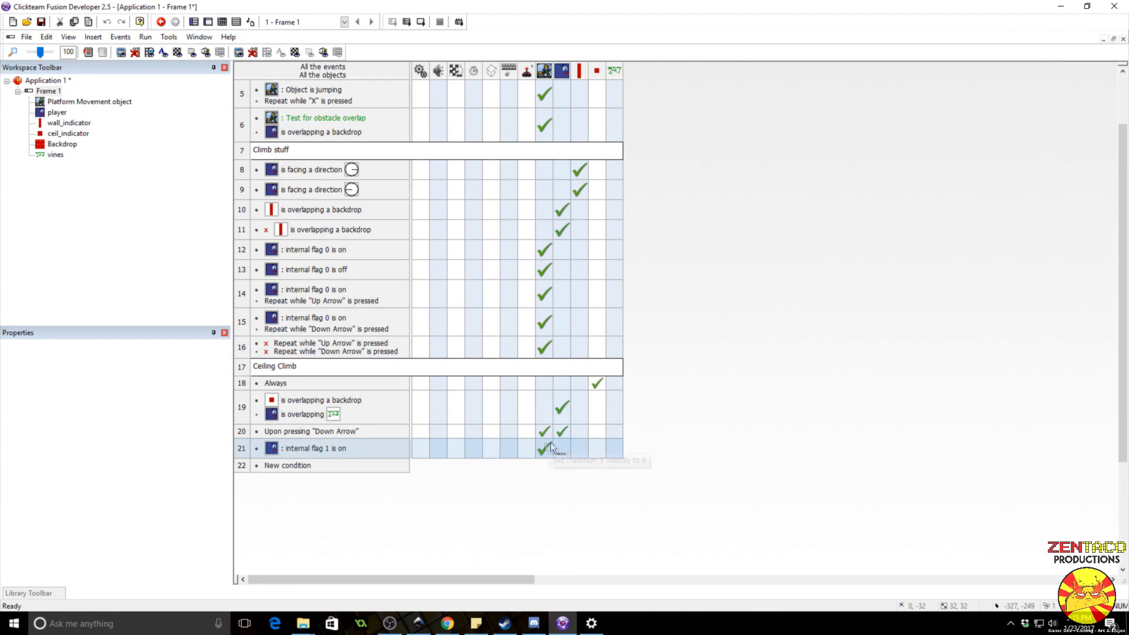
{"action": "mouse_move", "coordinate": [540, 445]}
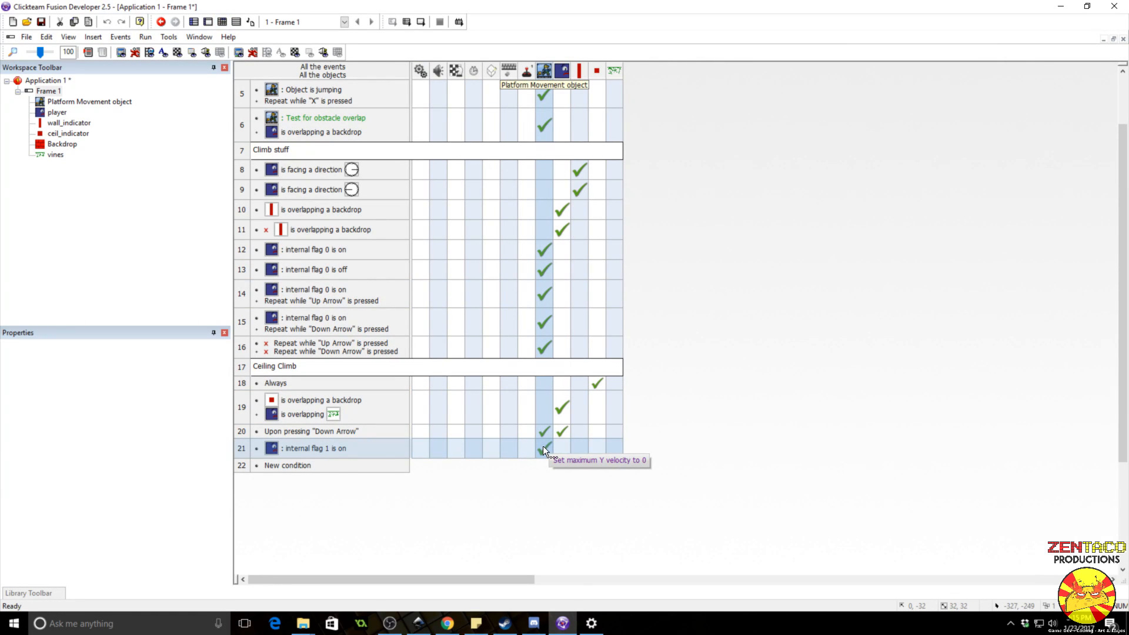
{"action": "right_click", "coordinate": [565, 450]}
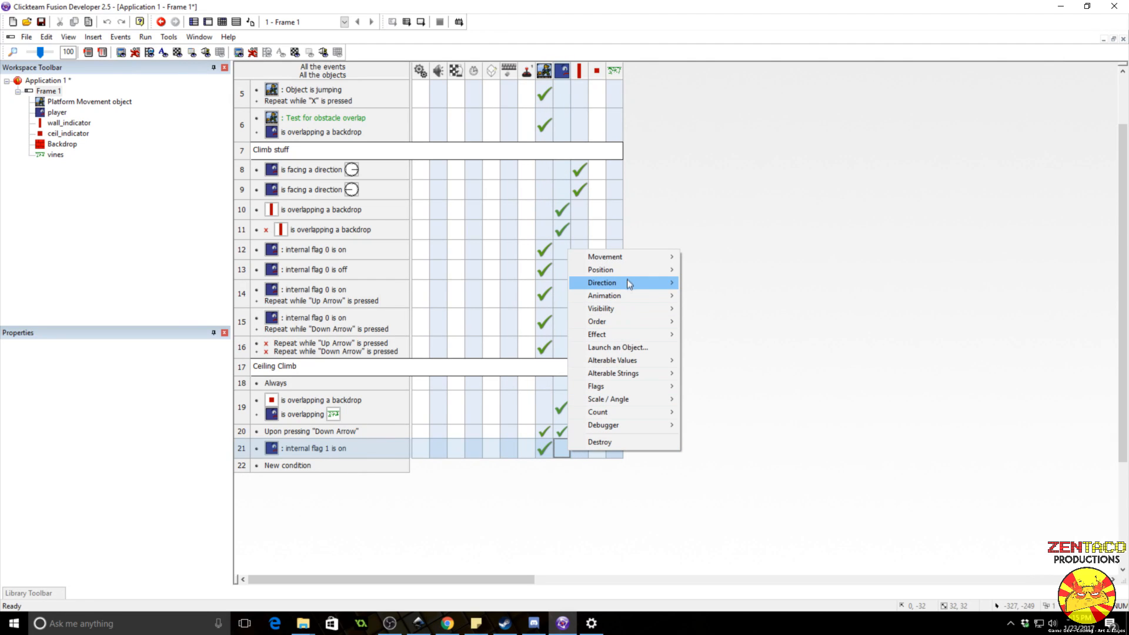
{"action": "mouse_move", "coordinate": [627, 268]}
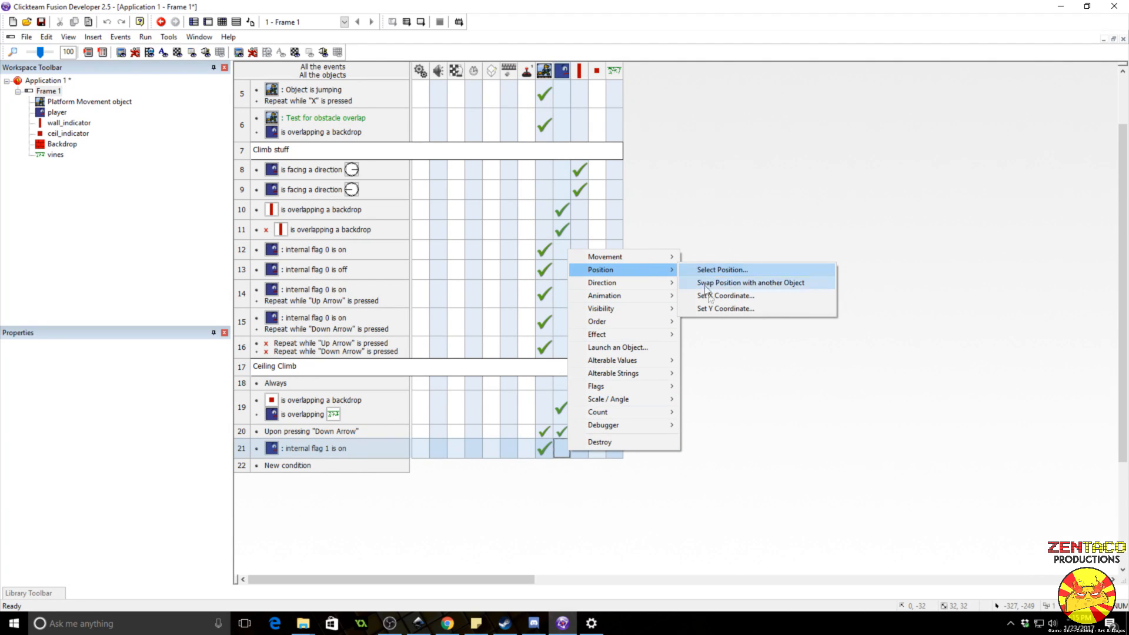
{"action": "left_click", "coordinate": [711, 309]}
{"action": "right_click", "coordinate": [543, 342]}
{"action": "mouse_move", "coordinate": [582, 389]}
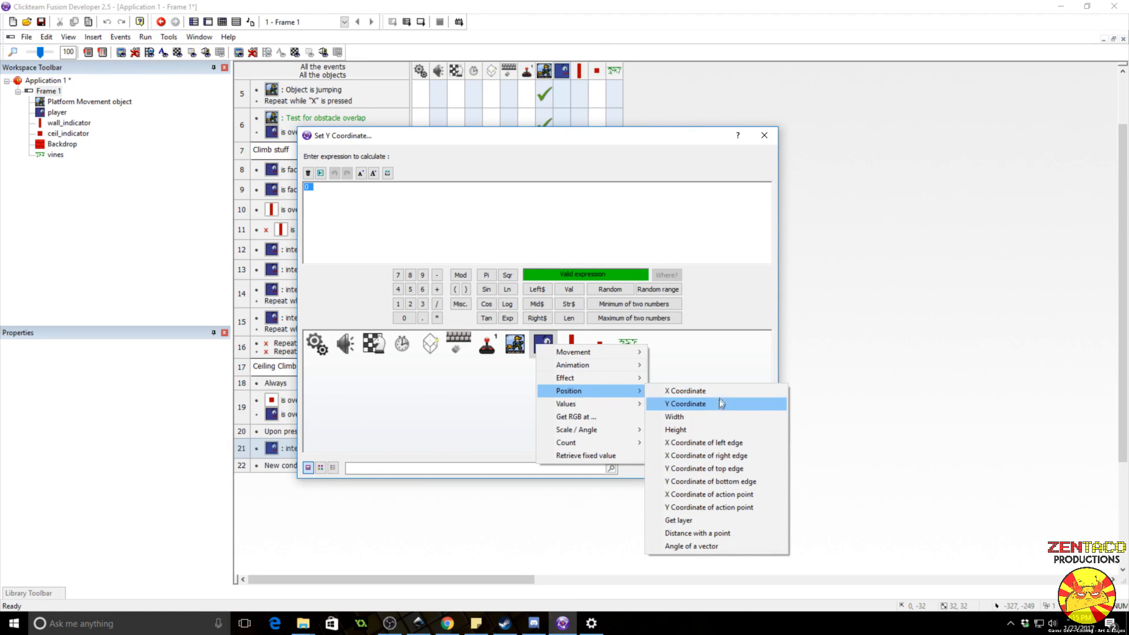
{"action": "left_click", "coordinate": [718, 403]}
{"action": "type", "text": "/32*32"}
{"action": "key", "text": "Return"}
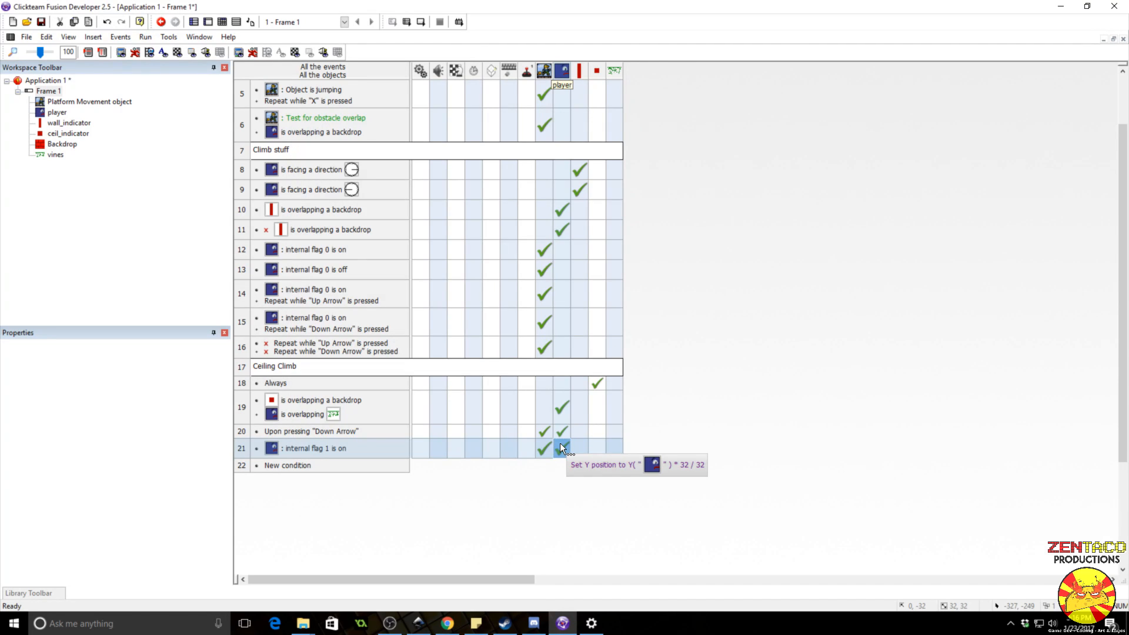
- Add an alterable value named cooldown to the player object
{"action": "left_click", "coordinate": [57, 113]}
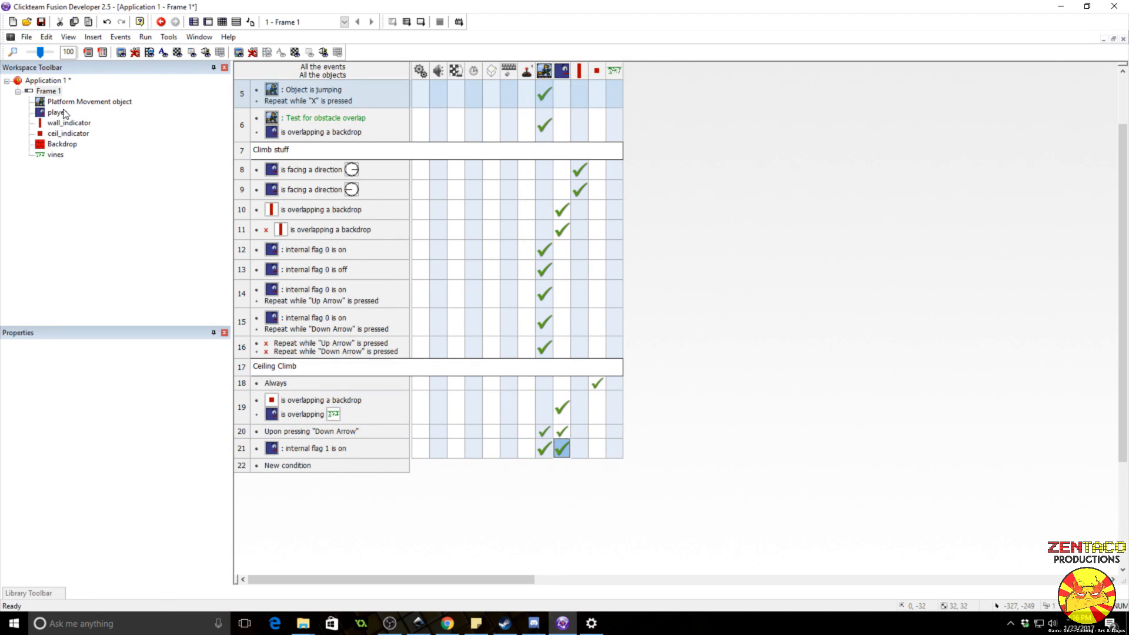
{"action": "left_click", "coordinate": [87, 349]}
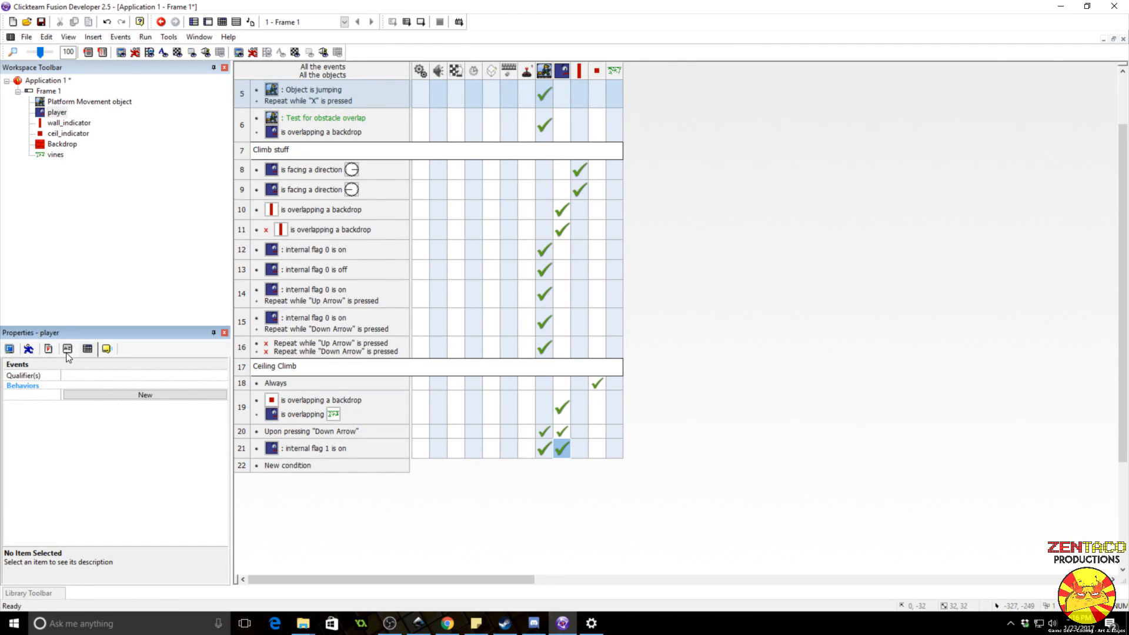
{"action": "left_click", "coordinate": [68, 350]}
{"action": "left_click", "coordinate": [91, 384]}
{"action": "left_click", "coordinate": [32, 382]}
{"action": "left_click", "coordinate": [30, 382]}
{"action": "type", "text": "cooldown"}
{"action": "key", "text": "Return"}
- Create a new event whose condition is the player's cooldown value being greater than 0
{"action": "left_click", "coordinate": [288, 465]}
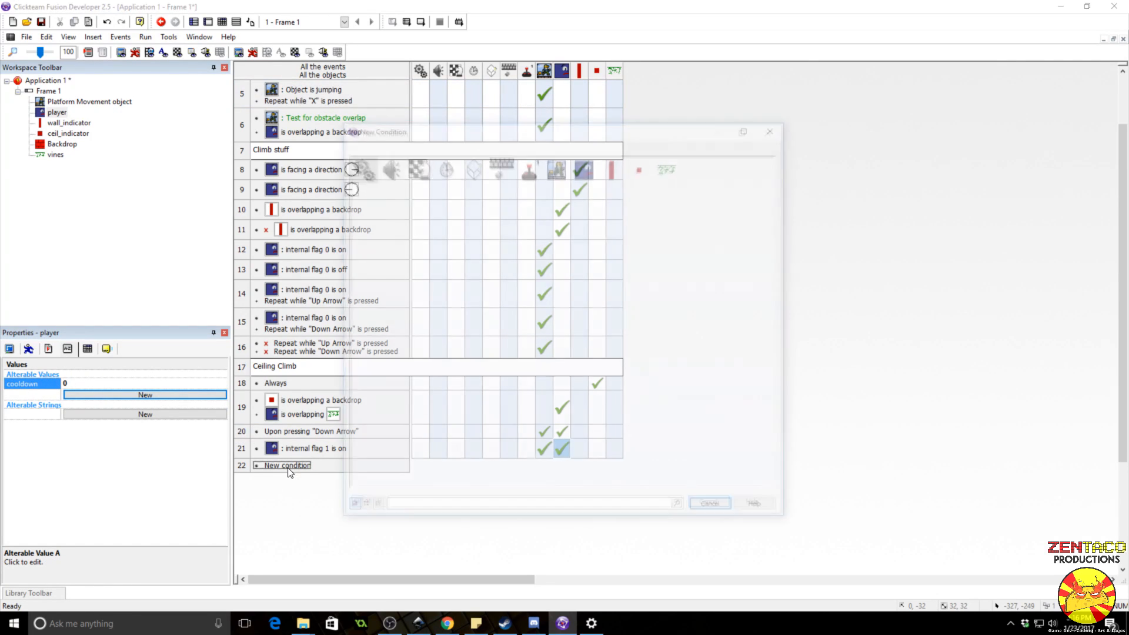
{"action": "left_click", "coordinate": [592, 171]}
{"action": "mouse_move", "coordinate": [638, 265]}
{"action": "left_click", "coordinate": [731, 271]}
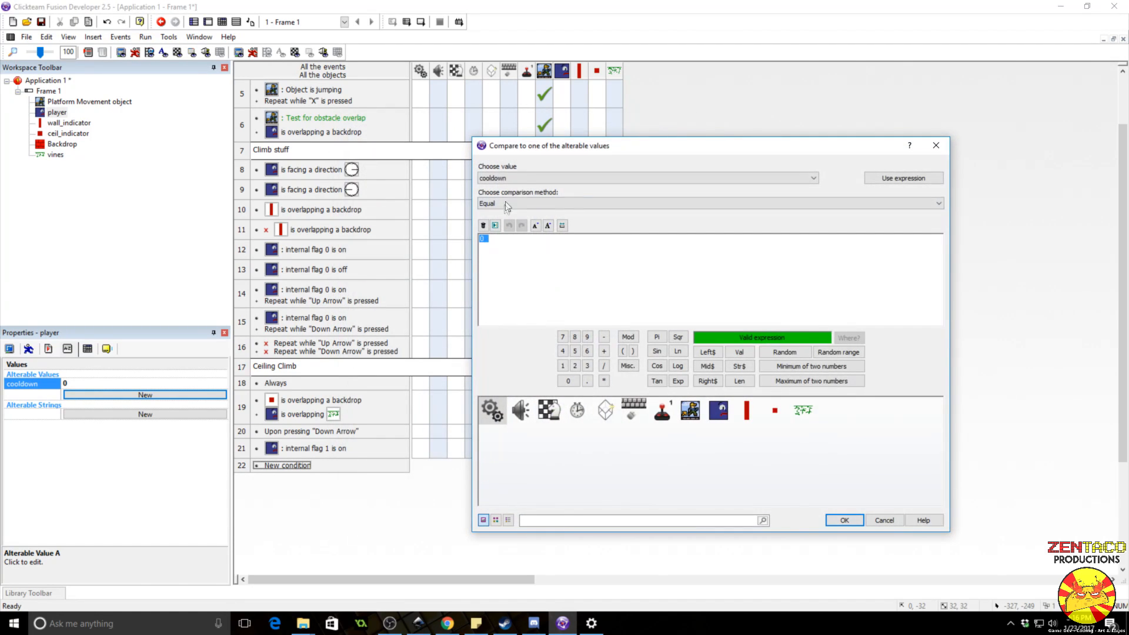
{"action": "left_click_drag", "start_coordinate": [574, 147], "coordinate": [400, 113]}
{"action": "left_click", "coordinate": [425, 170]}
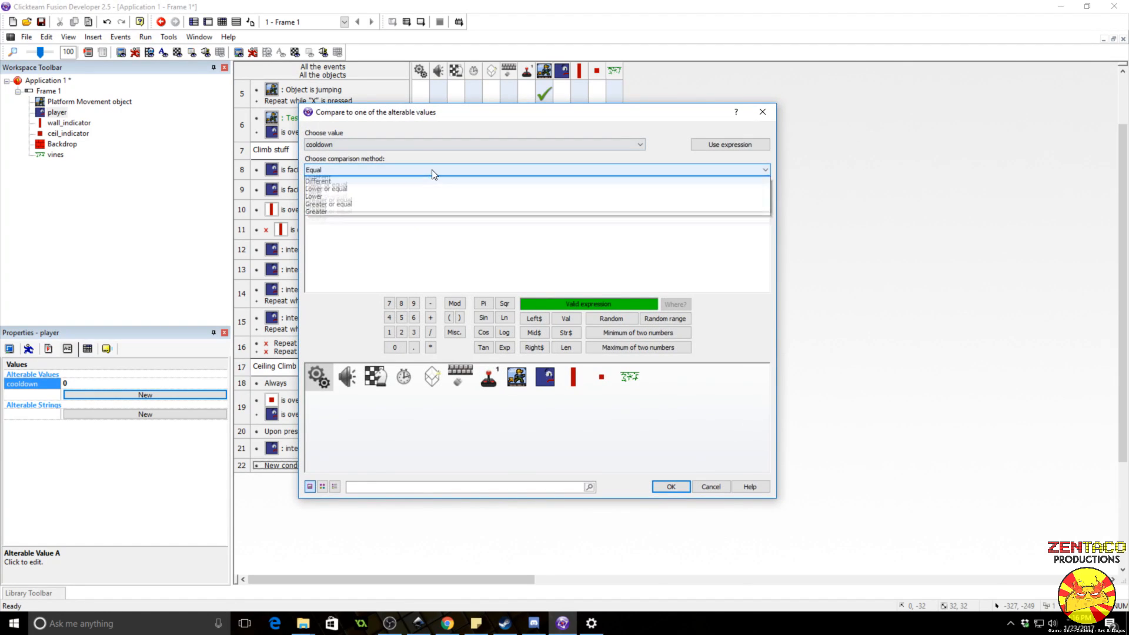
{"action": "left_click", "coordinate": [418, 219]}
{"action": "left_click", "coordinate": [671, 487]}
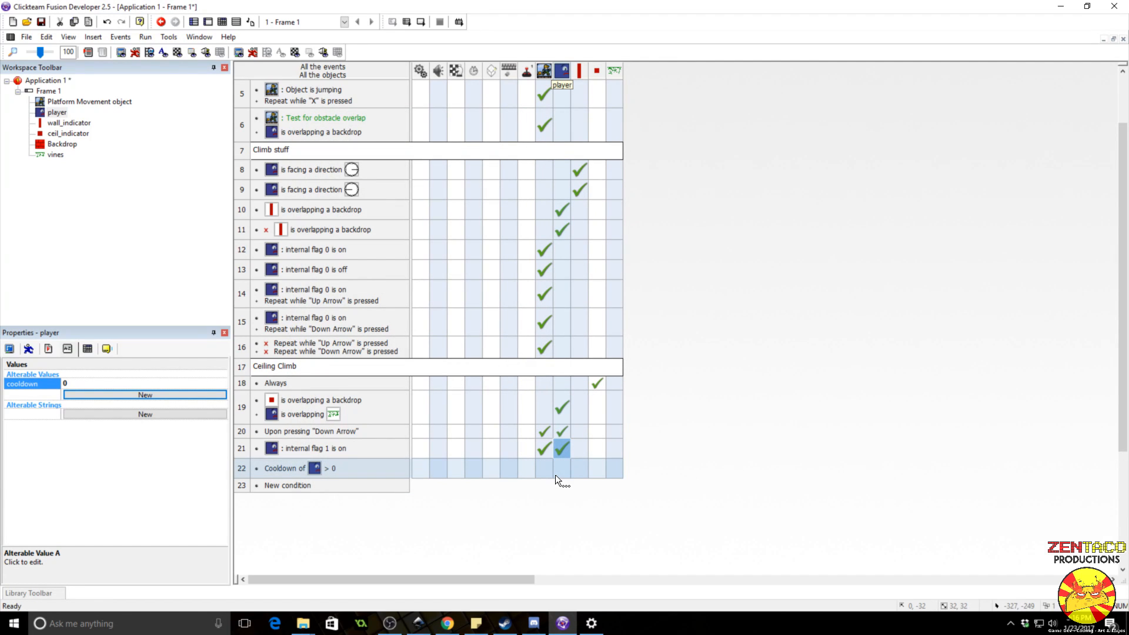
- Add a player action to the cooldown > 0 event that subtracts from the cooldown value
{"action": "left_click", "coordinate": [564, 471]}
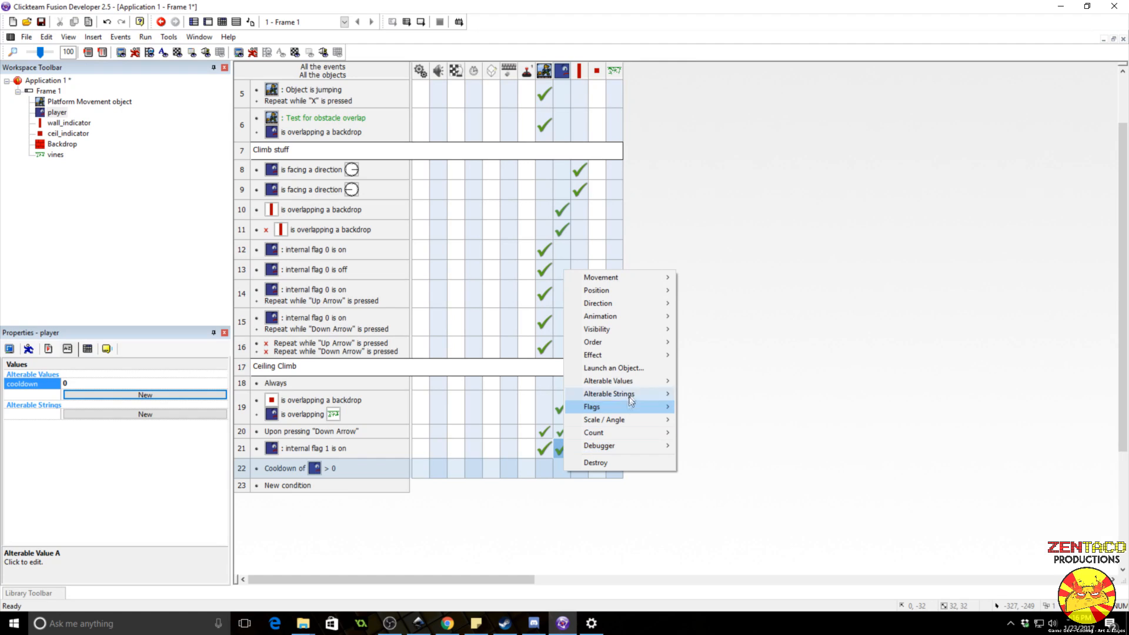
{"action": "mouse_move", "coordinate": [635, 381]}
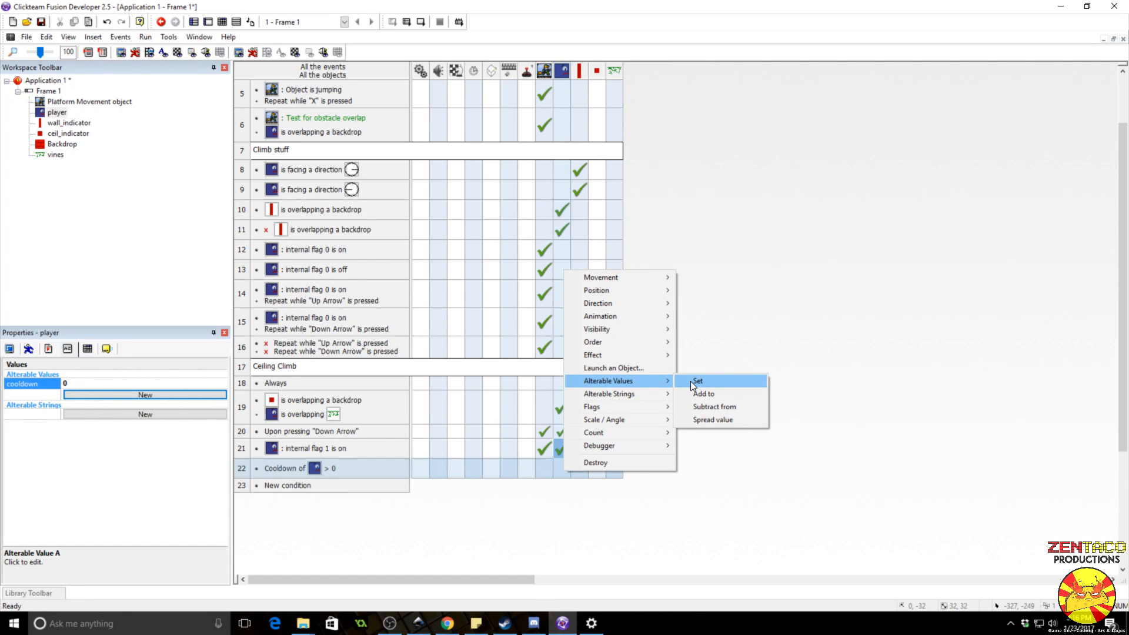
{"action": "left_click", "coordinate": [700, 407]}
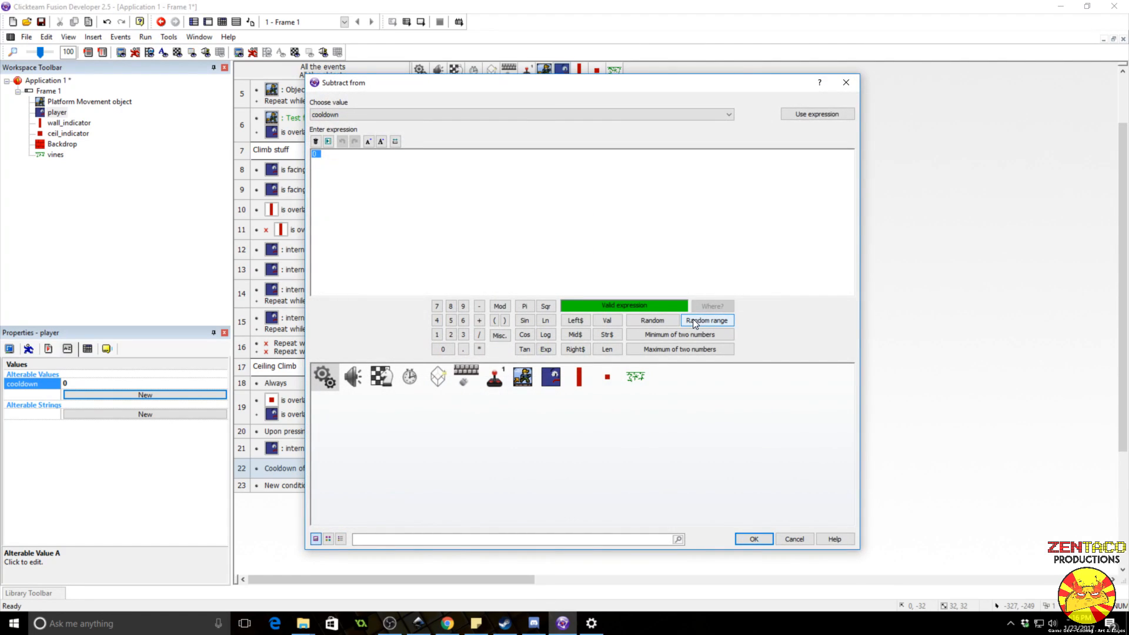
{"action": "key", "text": "Return"}
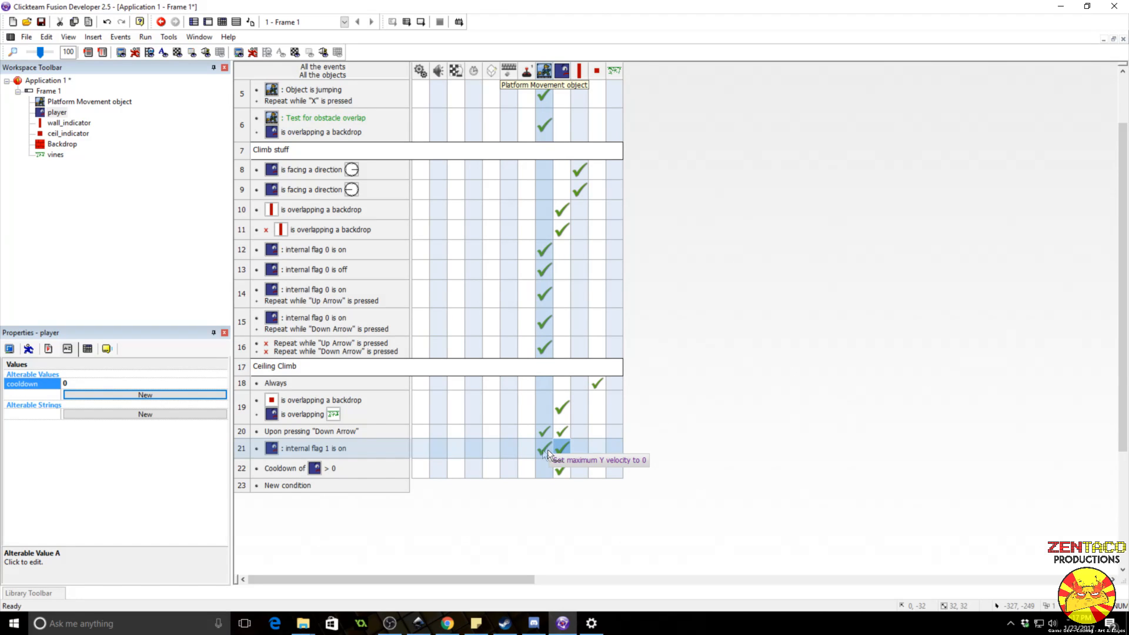
- Add the condition that the player's cooldown equals 0 to the internal flag 1 on event
{"action": "right_click", "coordinate": [331, 450]}
{"action": "left_click", "coordinate": [347, 486]}
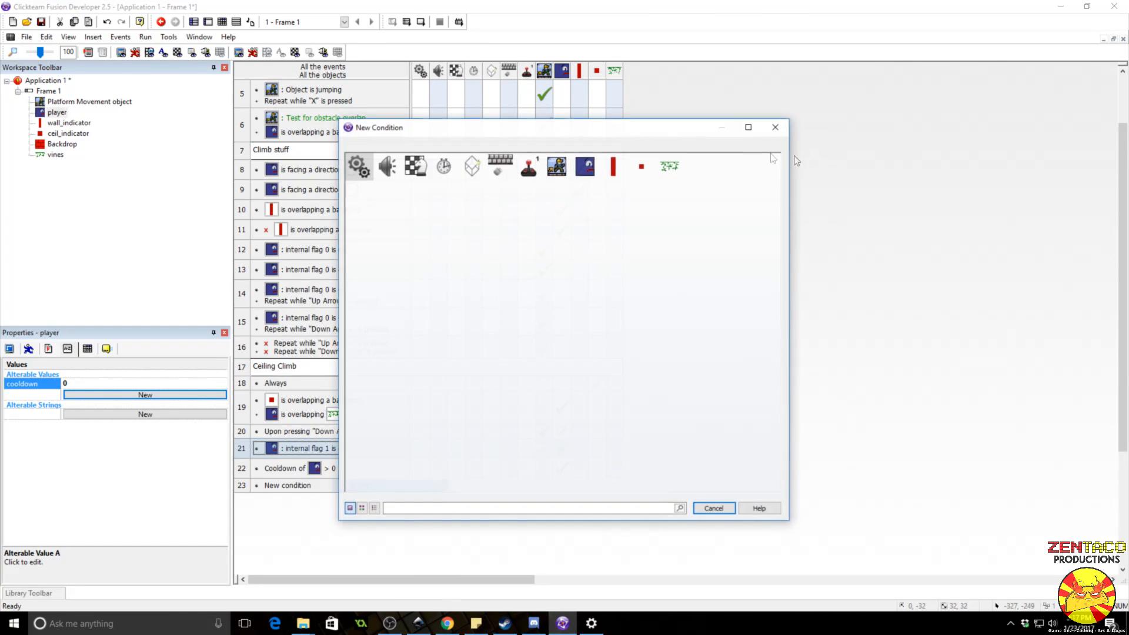
{"action": "left_click", "coordinate": [589, 176]}
{"action": "mouse_move", "coordinate": [629, 267]}
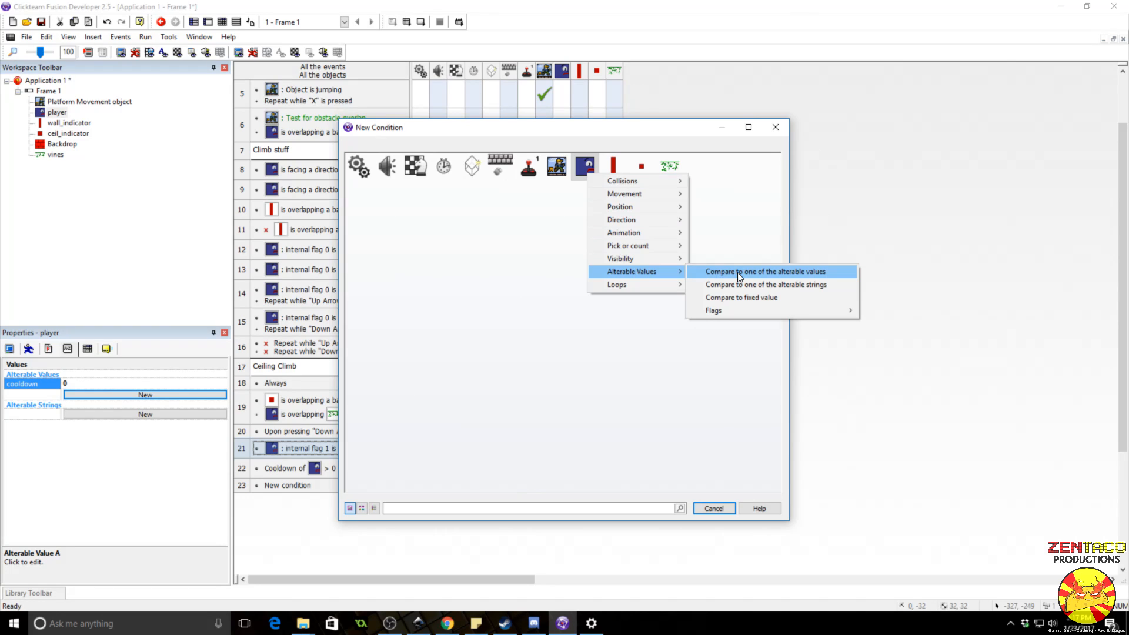
{"action": "left_click", "coordinate": [759, 274]}
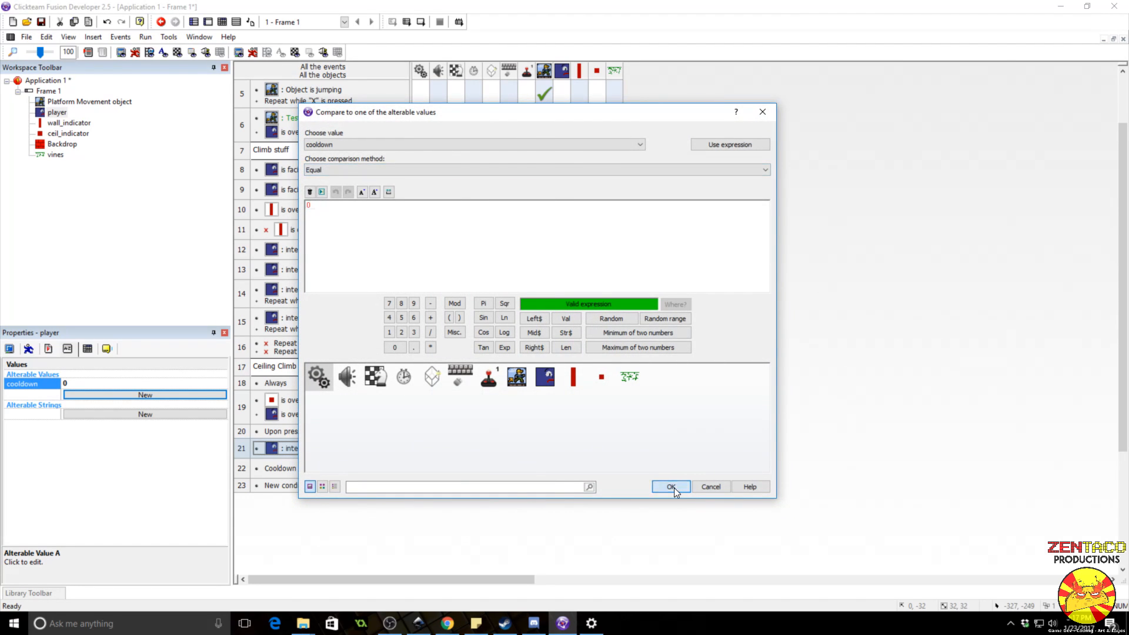
{"action": "left_click", "coordinate": [671, 487]}
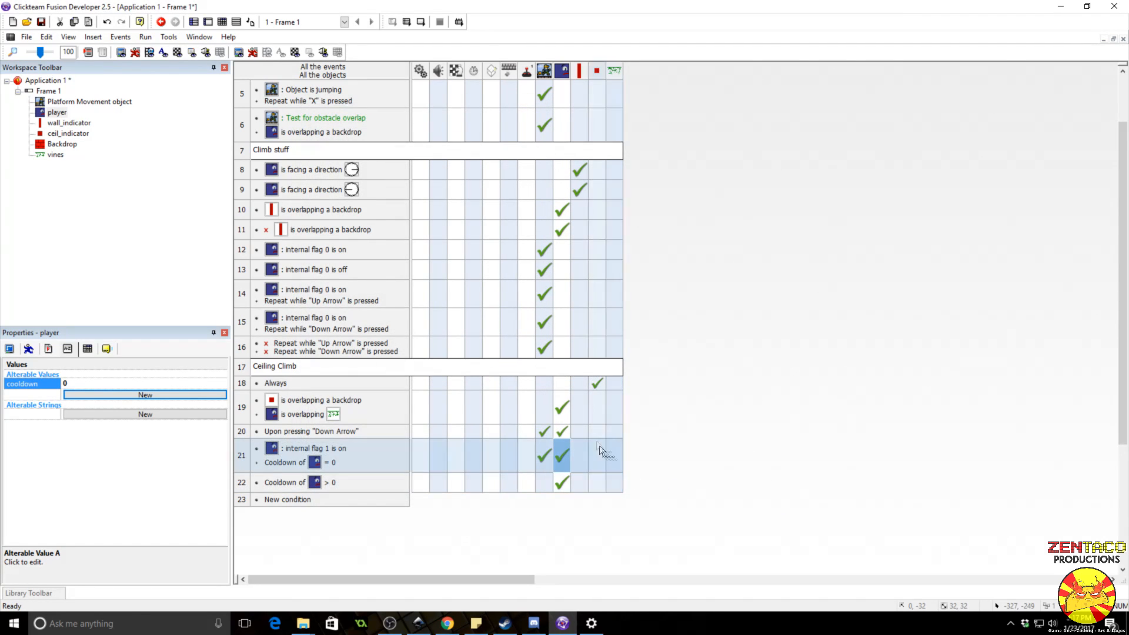
- Set the player's cooldown to 50 in the Down Arrow event, and copy the cooldown = 0 condition into the vines overlap event
{"action": "left_click", "coordinate": [562, 434]}
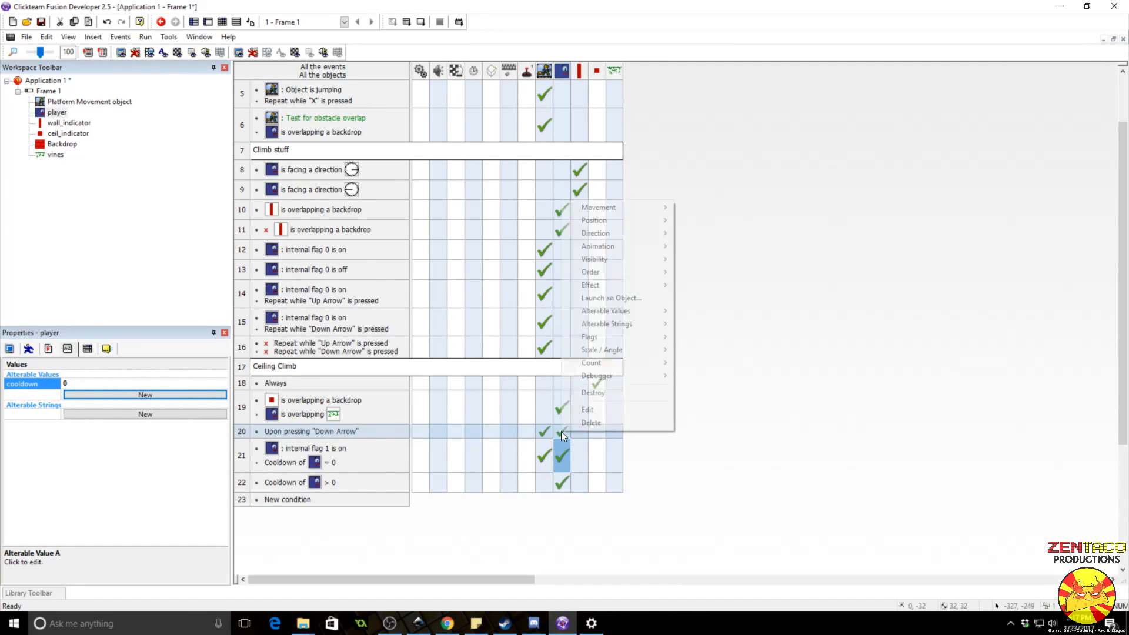
{"action": "mouse_move", "coordinate": [620, 311]}
{"action": "left_click", "coordinate": [682, 311]}
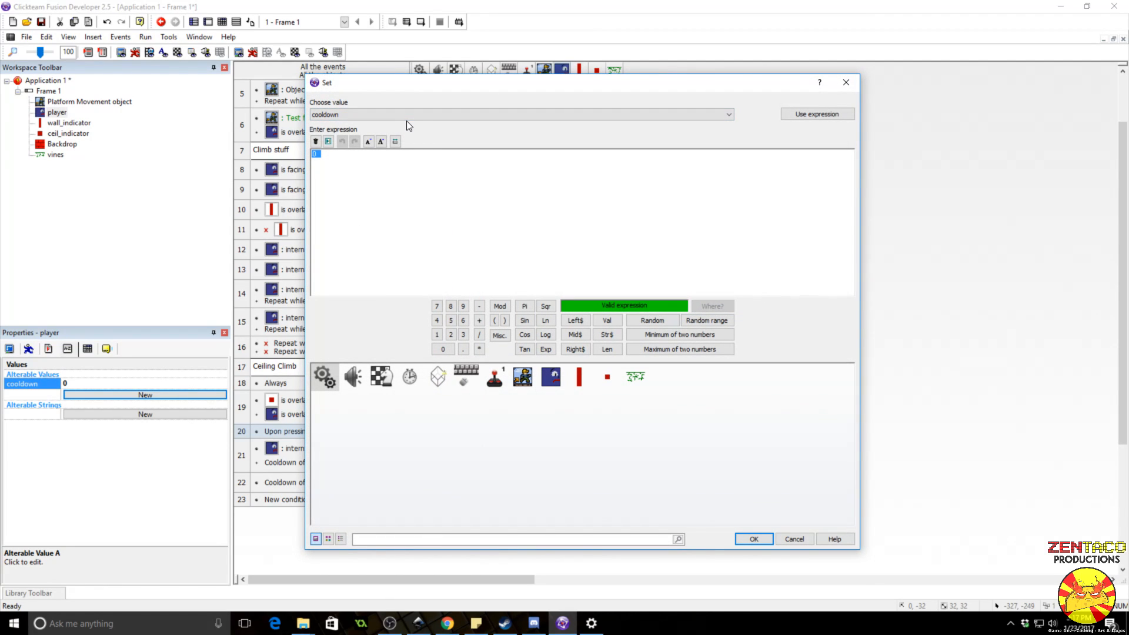
{"action": "type", "text": "50"}
{"action": "key", "text": "Return"}
{"action": "left_click_drag", "start_coordinate": [300, 418], "coordinate": [298, 423]}
- Run the application, test dropping from the vines, re-grabbing them and moving past their end, and close the test run
{"action": "left_click", "coordinate": [145, 36]}
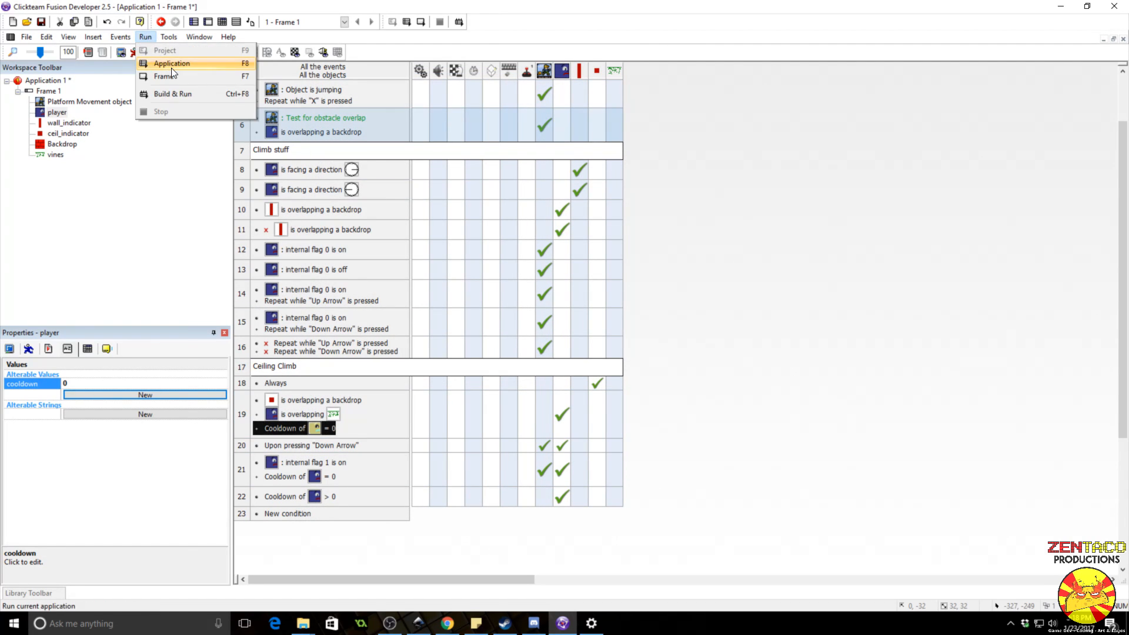
{"action": "left_click", "coordinate": [171, 67]}
{"action": "key", "text": "Down"}
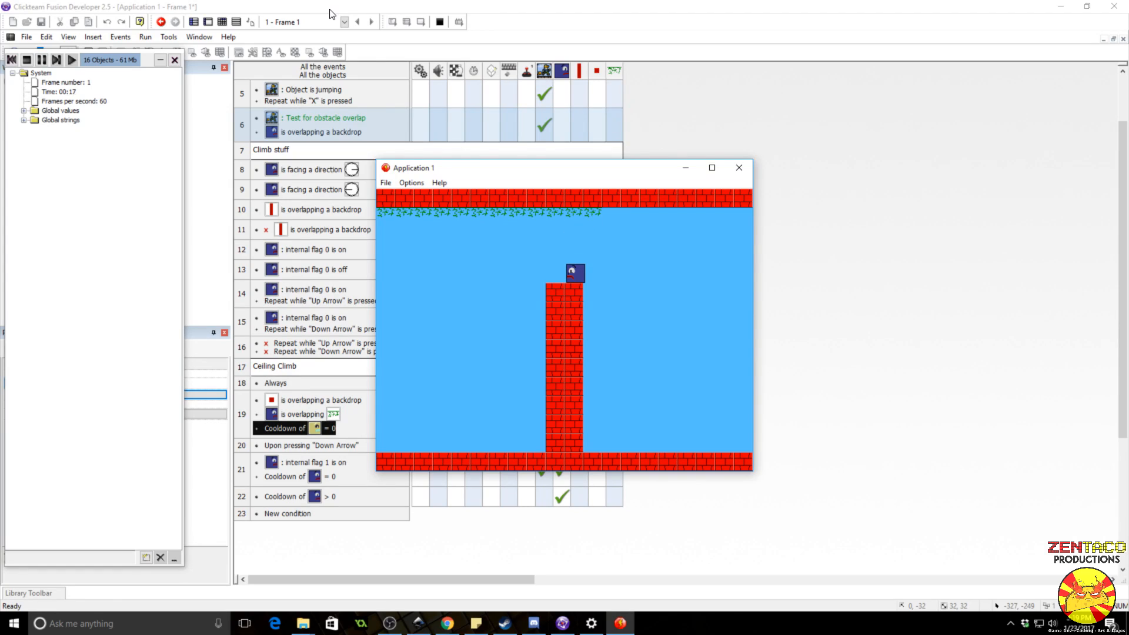
{"action": "key", "text": "x"}
{"action": "key", "text": "Left"}
{"action": "key", "text": "Down"}
{"action": "key", "text": "x"}
{"action": "key", "text": "Right"}
{"action": "key", "text": "Up"}
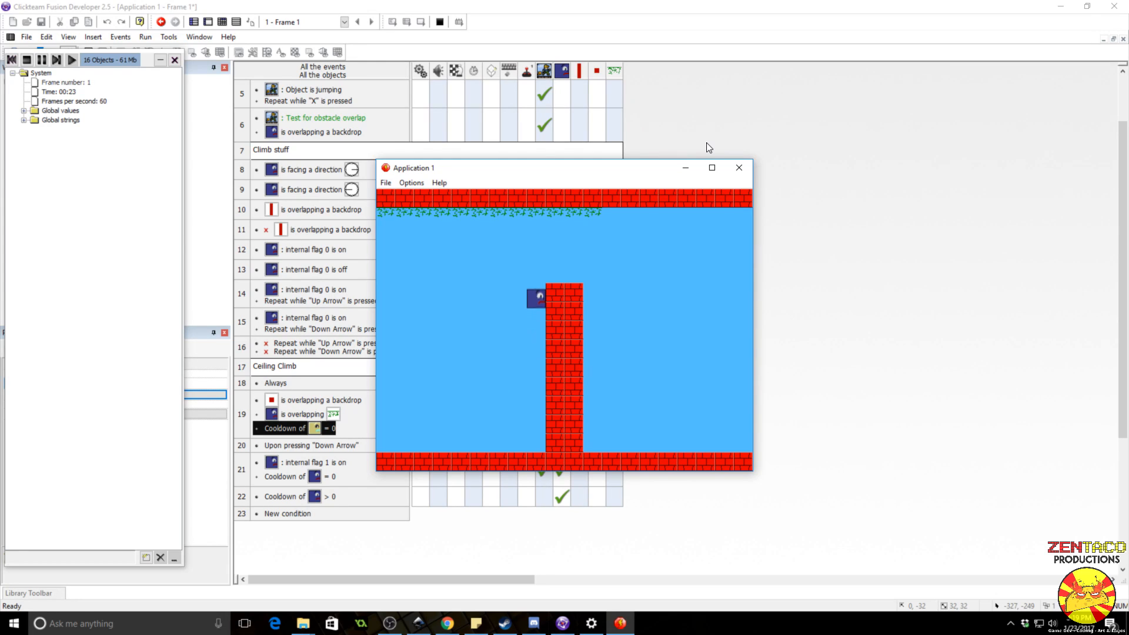
{"action": "key", "text": "Right"}
{"action": "key", "text": "x"}
{"action": "key", "text": "Left"}
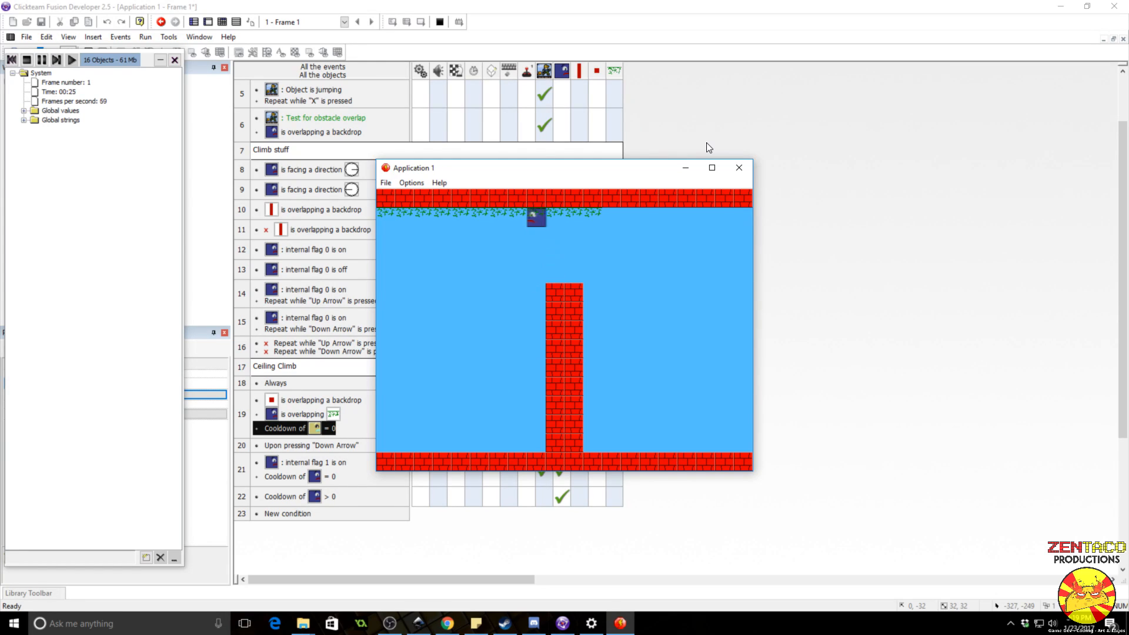
{"action": "key", "text": "Right"}
{"action": "key", "text": "Right"}
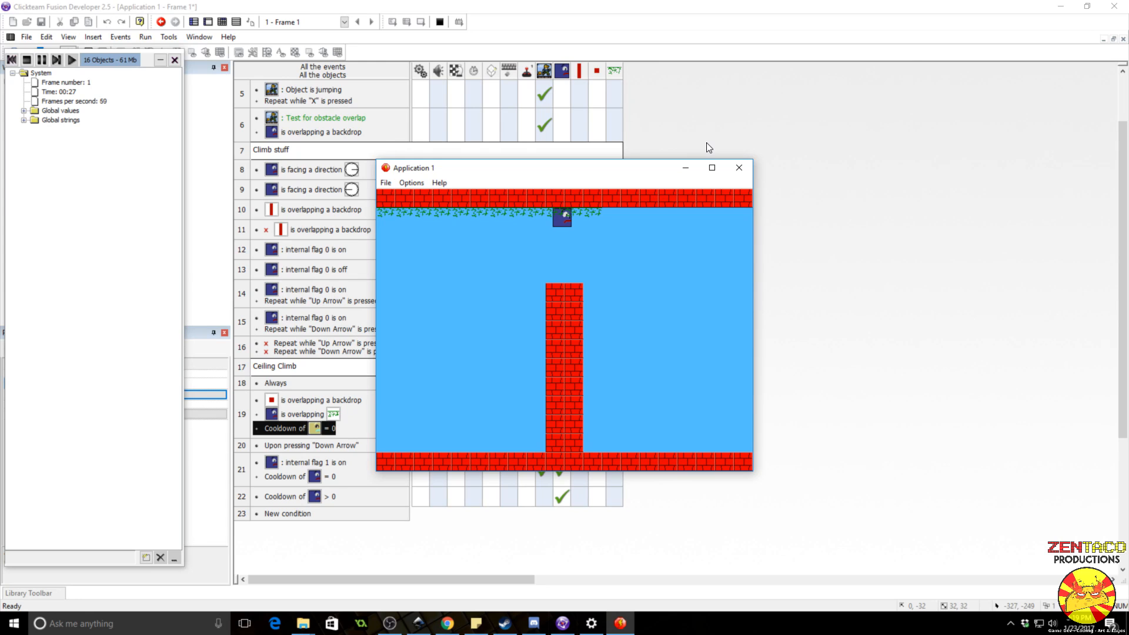
{"action": "key", "text": "Right"}
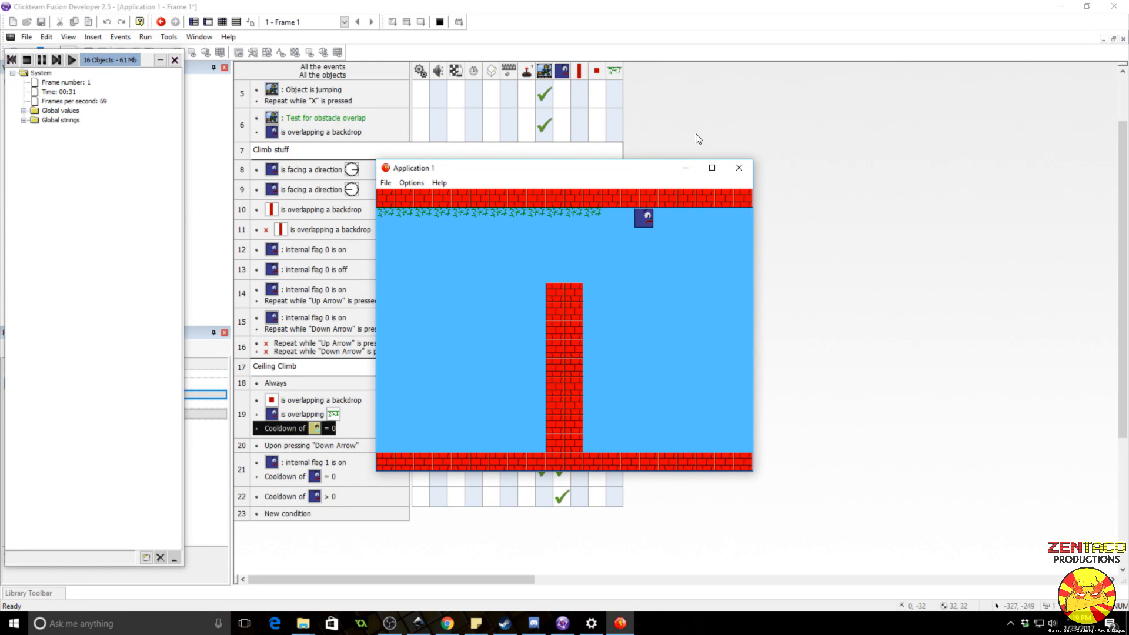
{"action": "left_click", "coordinate": [740, 167]}
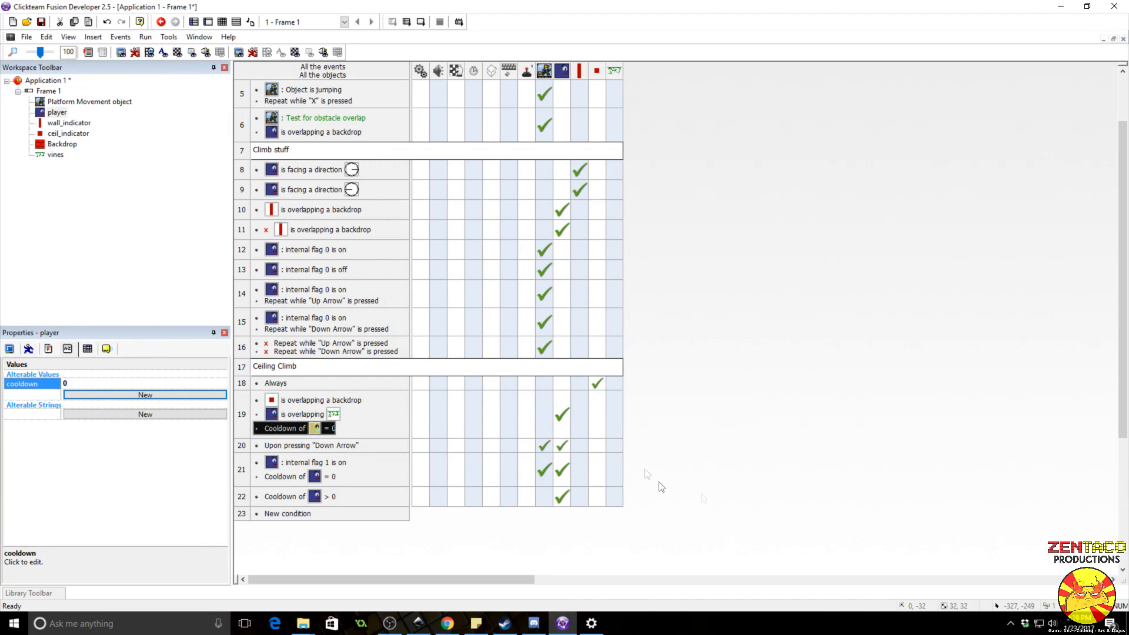
- Duplicate the Upon pressing "Down Arrow" event together with its actions
{"action": "mouse_move", "coordinate": [546, 454]}
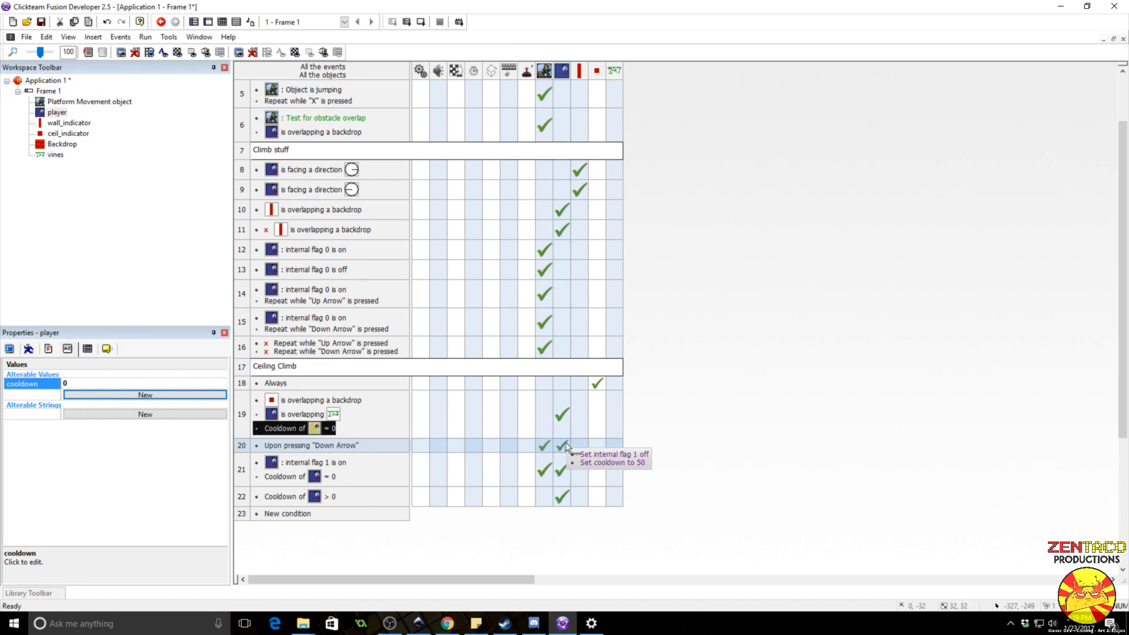
{"action": "left_click", "coordinate": [243, 445]}
{"action": "key", "text": "ctrl+c"}
{"action": "key", "text": "ctrl+v"}
- Replace the condition of the first Down Arrow event with a negated check for the player overlapping vines
{"action": "right_click", "coordinate": [298, 449]}
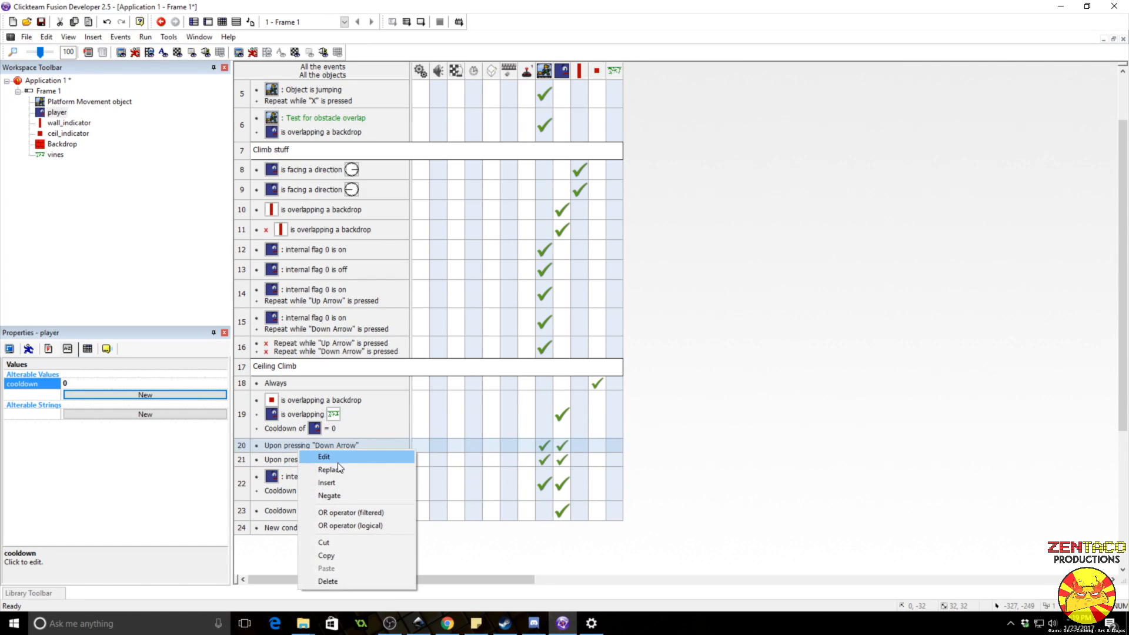
{"action": "left_click", "coordinate": [327, 465]}
{"action": "left_click", "coordinate": [585, 168]}
{"action": "mouse_move", "coordinate": [601, 175]}
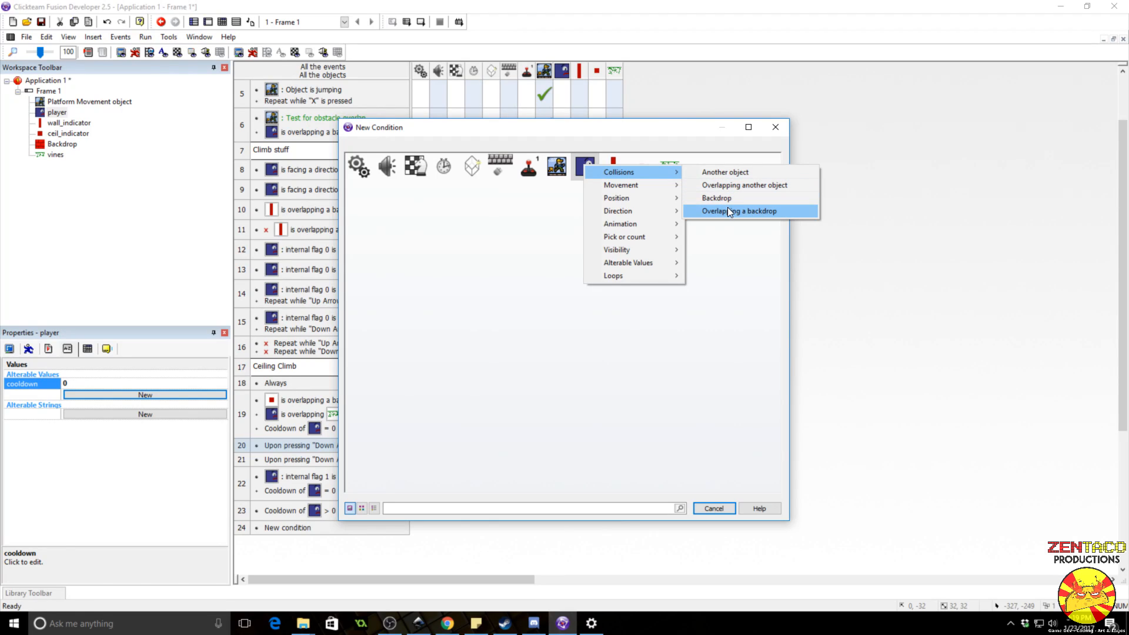
{"action": "left_click", "coordinate": [740, 186]}
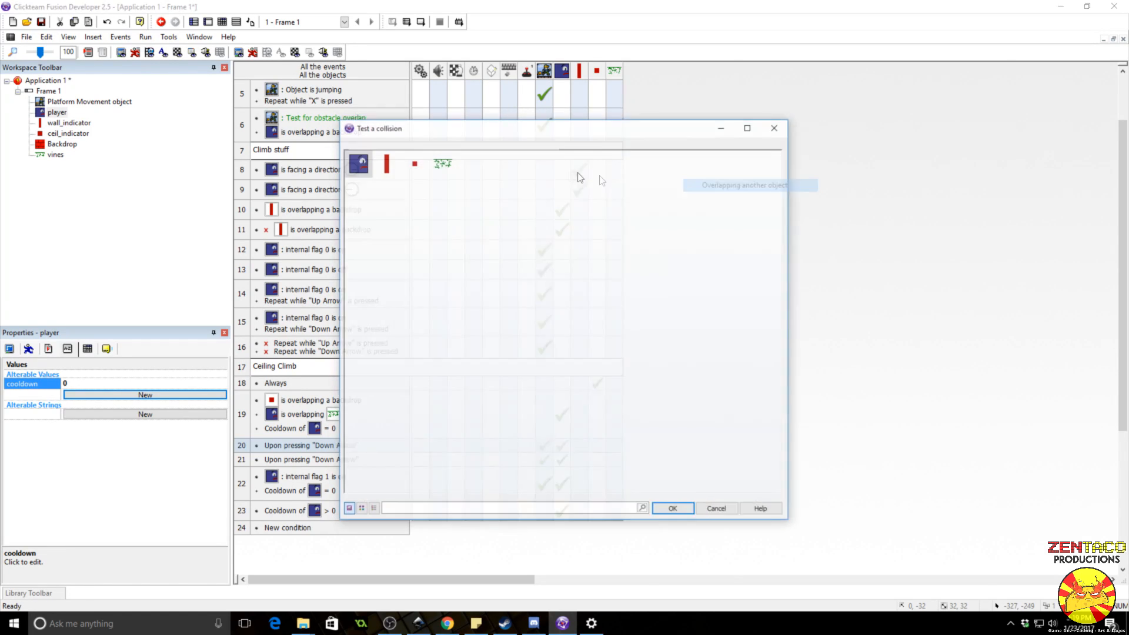
{"action": "double_click", "coordinate": [450, 165]}
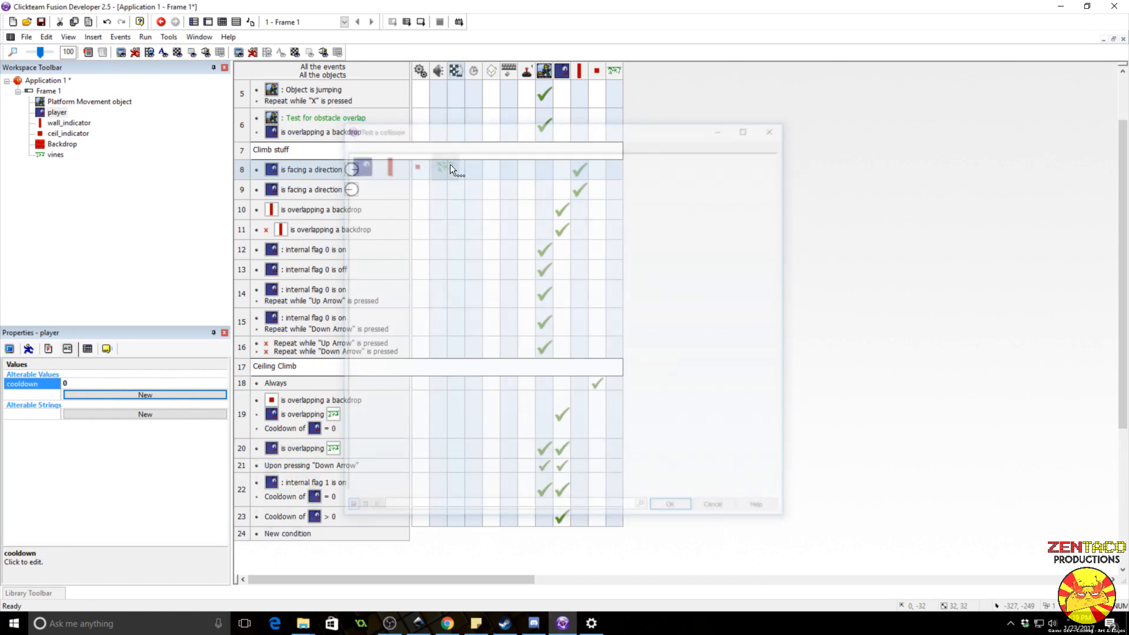
{"action": "right_click", "coordinate": [304, 453]}
{"action": "left_click", "coordinate": [334, 498]}
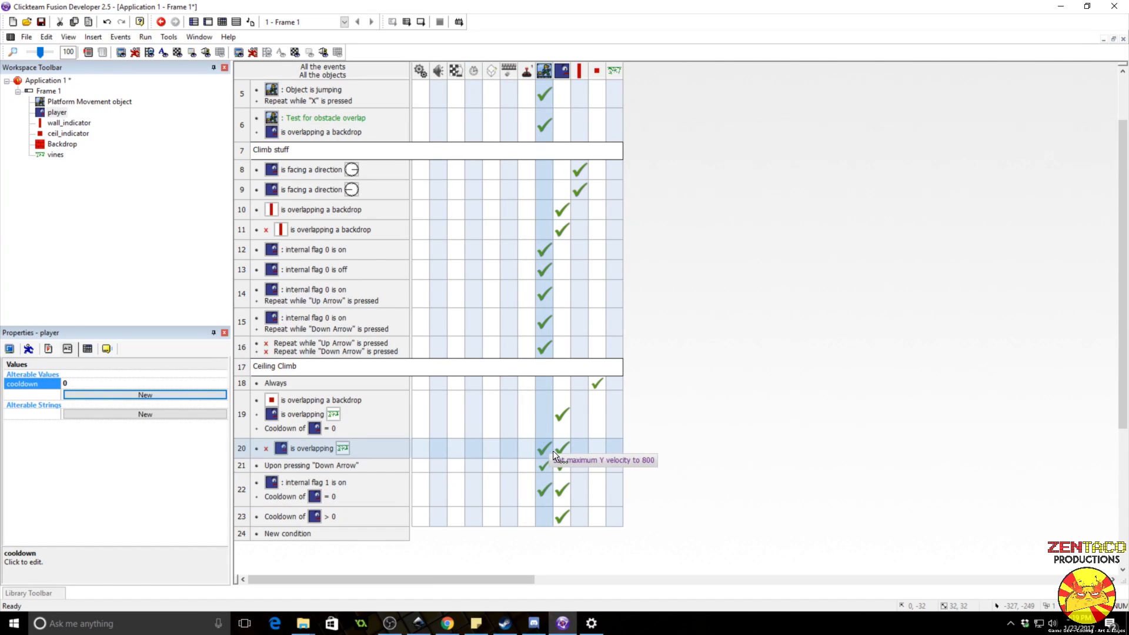
- Run the application, test the player's jumping and movement with the new event, and close the test run
{"action": "left_click", "coordinate": [146, 36]}
{"action": "left_click", "coordinate": [168, 69]}
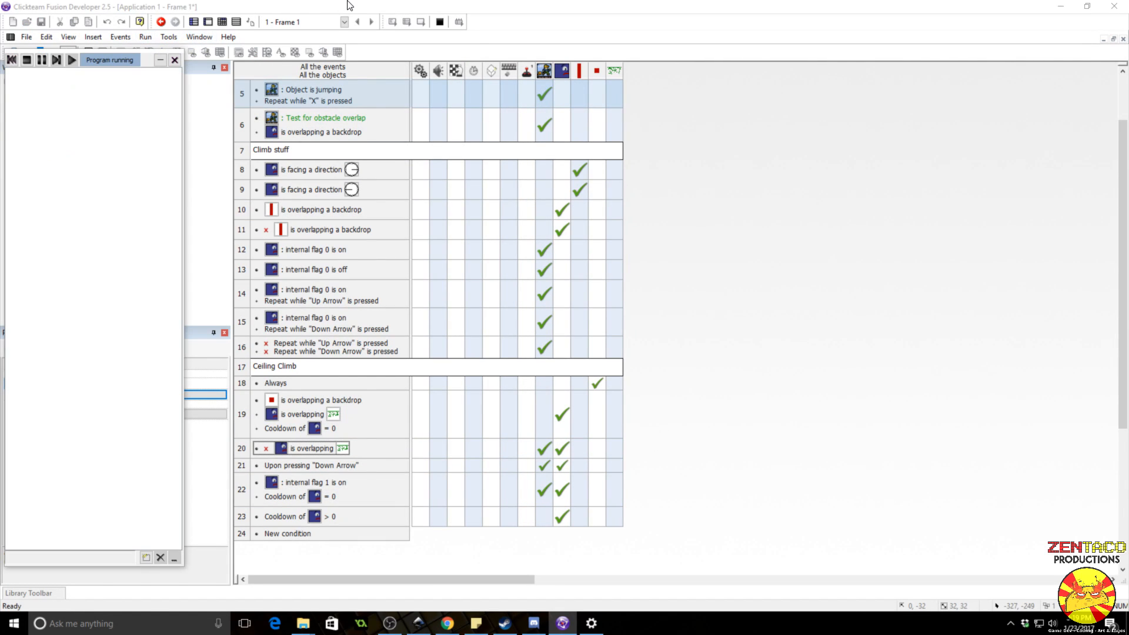
{"action": "key", "text": "Right"}
{"action": "key", "text": "x"}
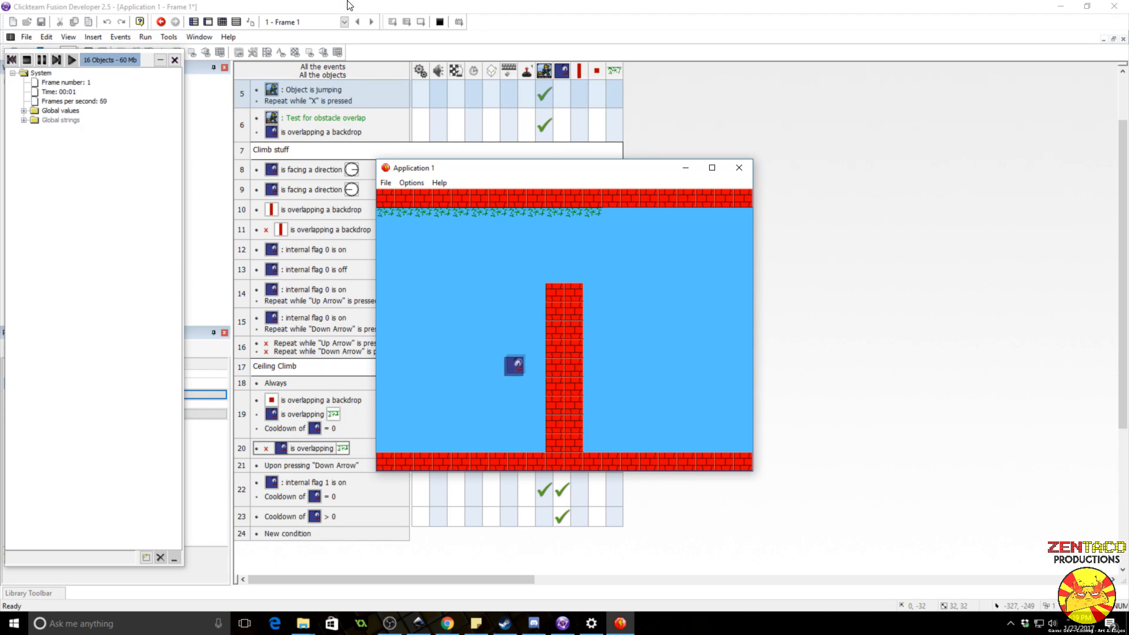
{"action": "key", "text": "Down"}
{"action": "key", "text": "Left"}
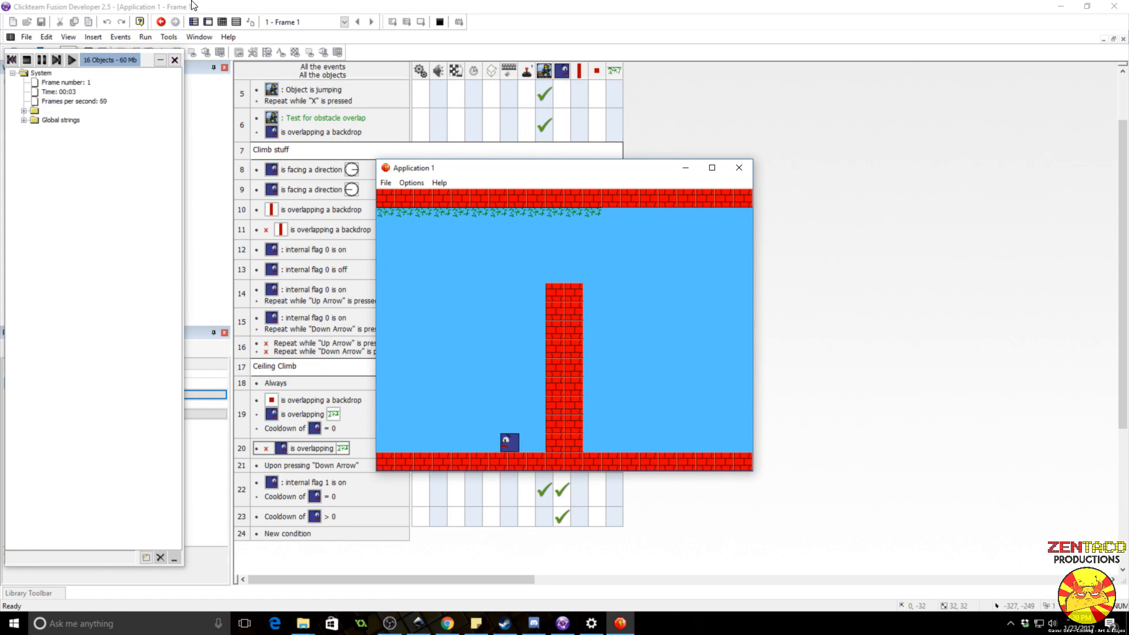
{"action": "left_click", "coordinate": [739, 168]}
- Add the condition that the player's internal flag 0 is on to the event for not overlapping vines
{"action": "right_click", "coordinate": [319, 453]}
{"action": "left_click", "coordinate": [347, 484]}
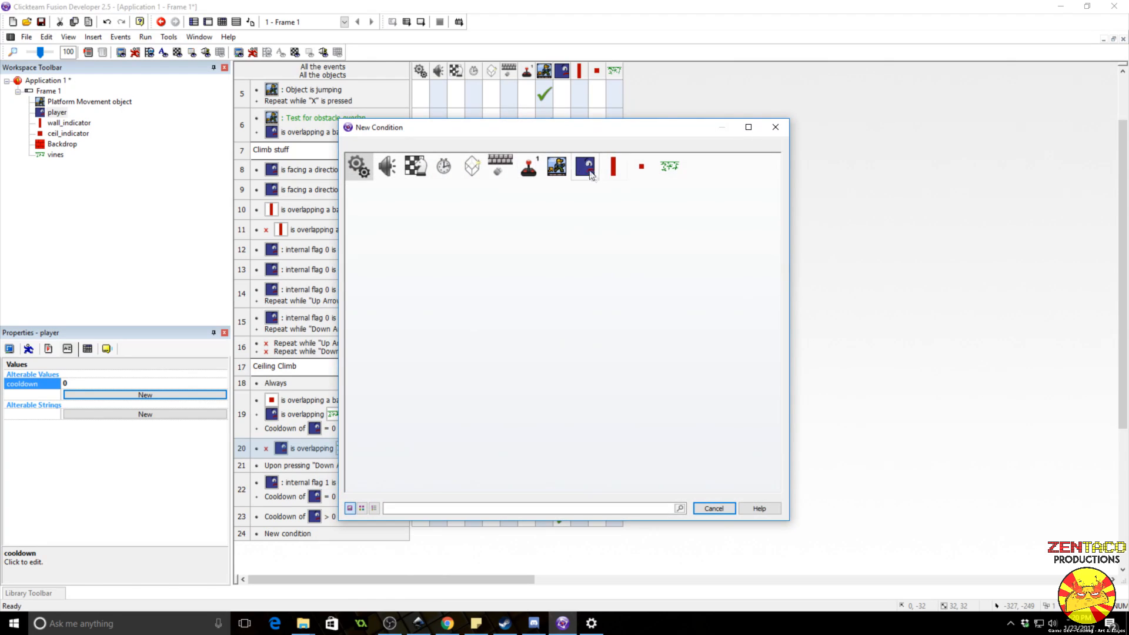
{"action": "left_click", "coordinate": [588, 167]}
{"action": "mouse_move", "coordinate": [643, 267]}
{"action": "mouse_move", "coordinate": [754, 304]}
{"action": "left_click", "coordinate": [918, 306]}
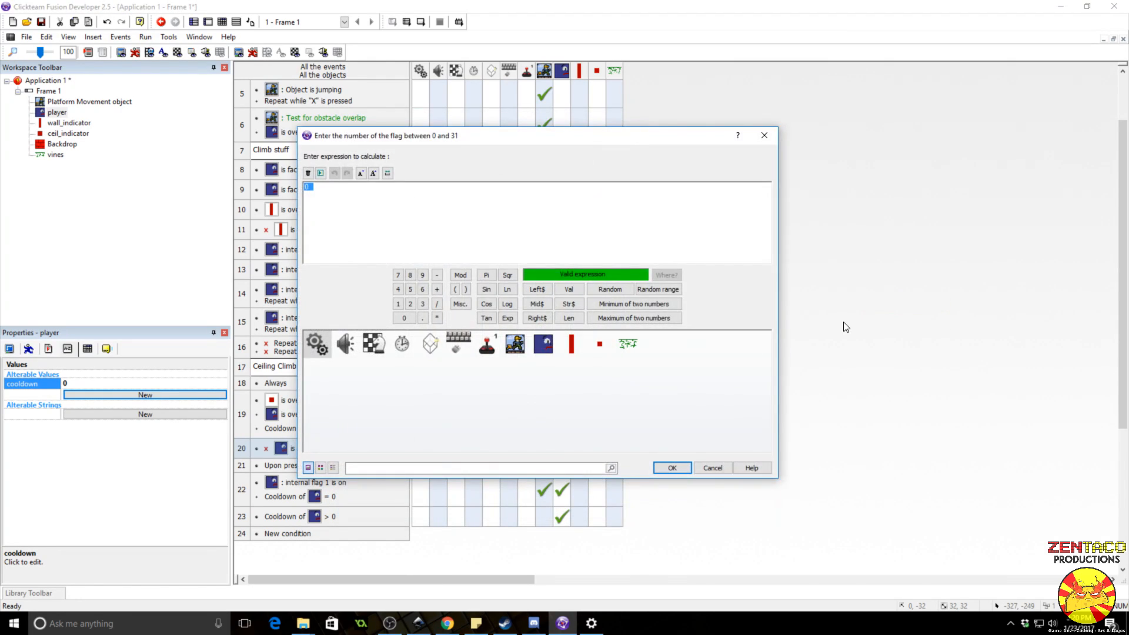
{"action": "key", "text": "Return"}
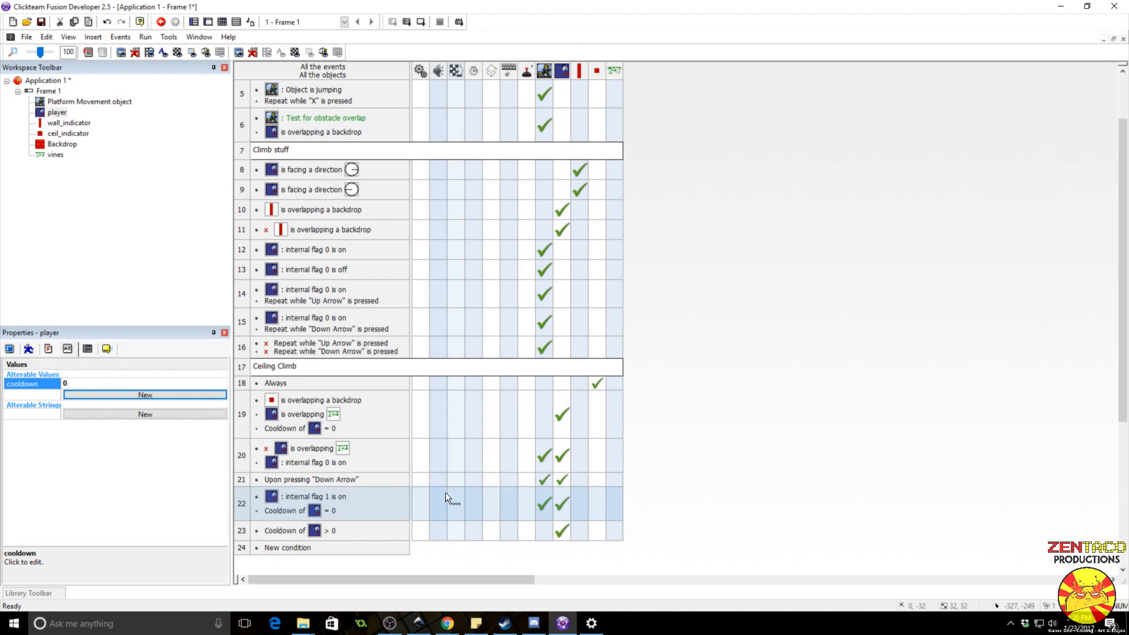
- Run the application, test the player's jumping and horizontal movement with the flag 0 condition, and close the test run
{"action": "mouse_move", "coordinate": [560, 453]}
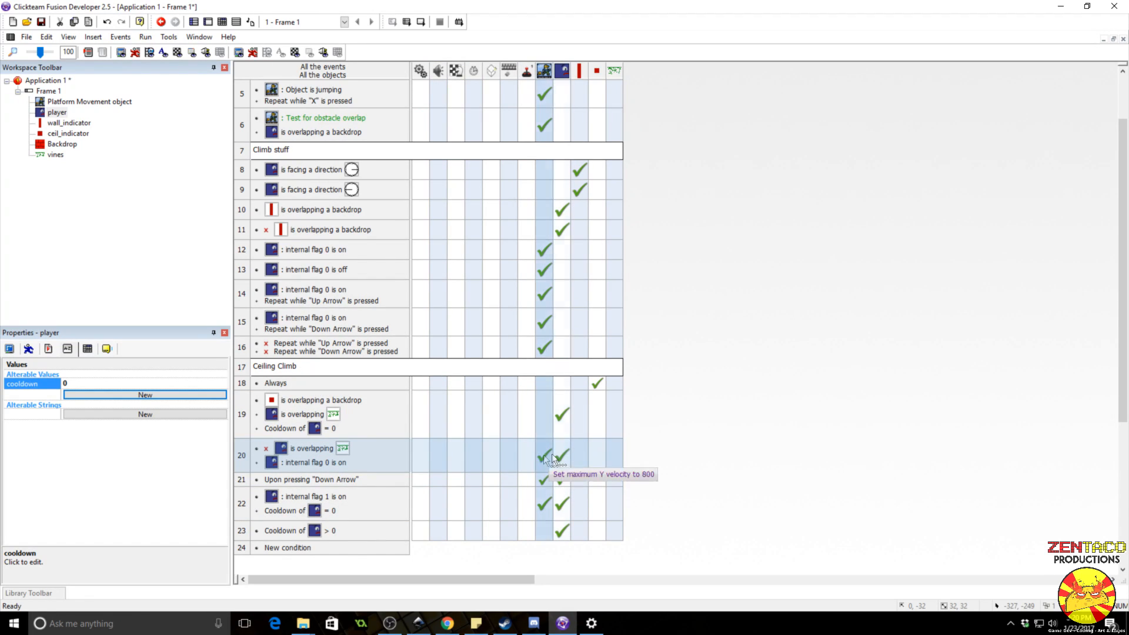
{"action": "left_click", "coordinate": [146, 38]}
{"action": "left_click", "coordinate": [164, 75]}
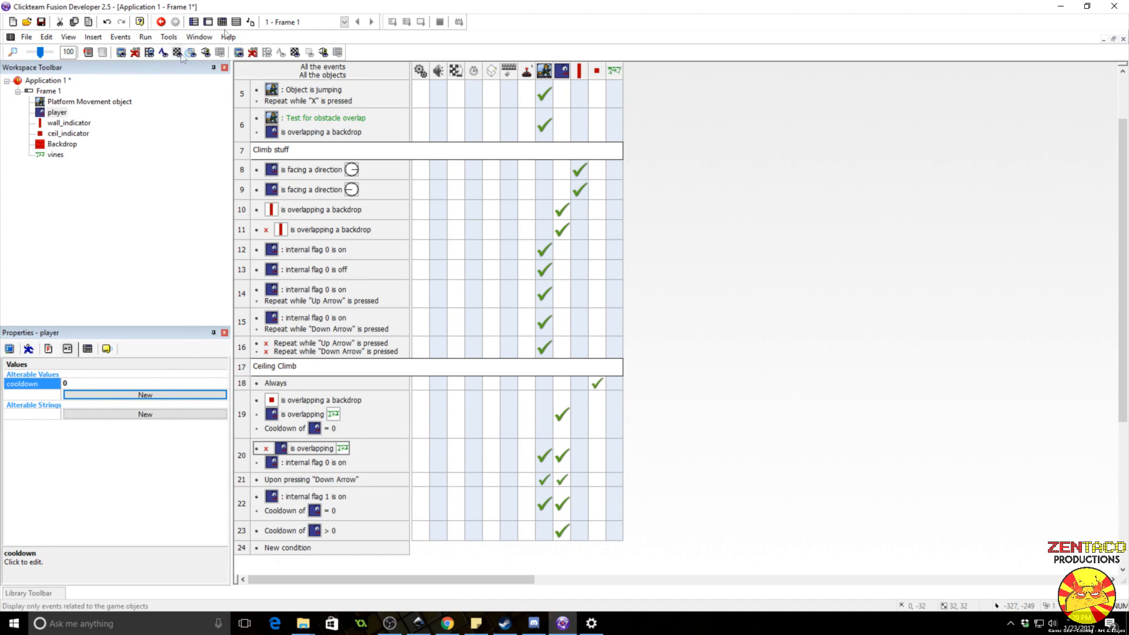
{"action": "key", "text": "Right"}
{"action": "key", "text": "x"}
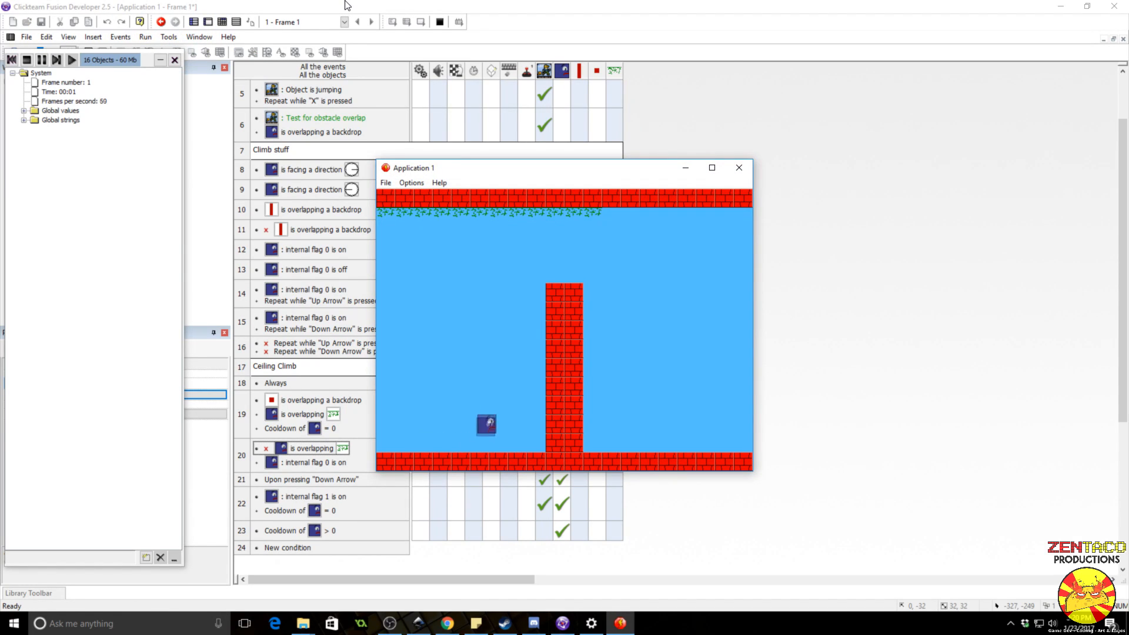
{"action": "key", "text": "Left"}
{"action": "key", "text": "x"}
{"action": "key", "text": "Right"}
{"action": "key", "text": "Left"}
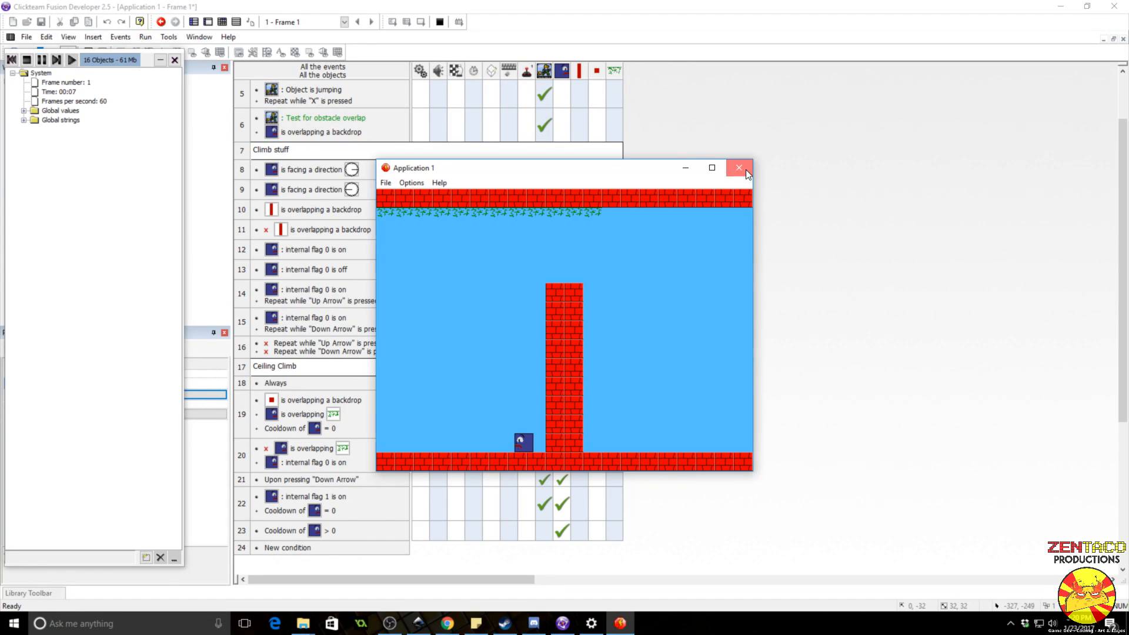
{"action": "left_click", "coordinate": [743, 169]}
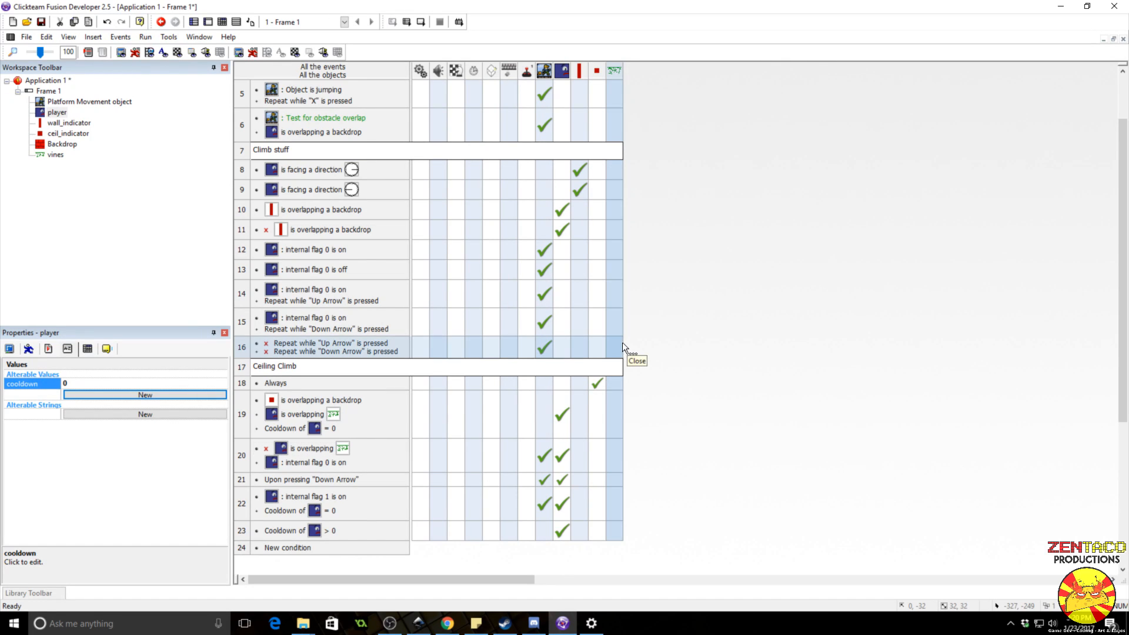
- Replace the flag condition in the event for not overlapping vines with the player's internal flag 1 being on
{"action": "left_click", "coordinate": [335, 462]}
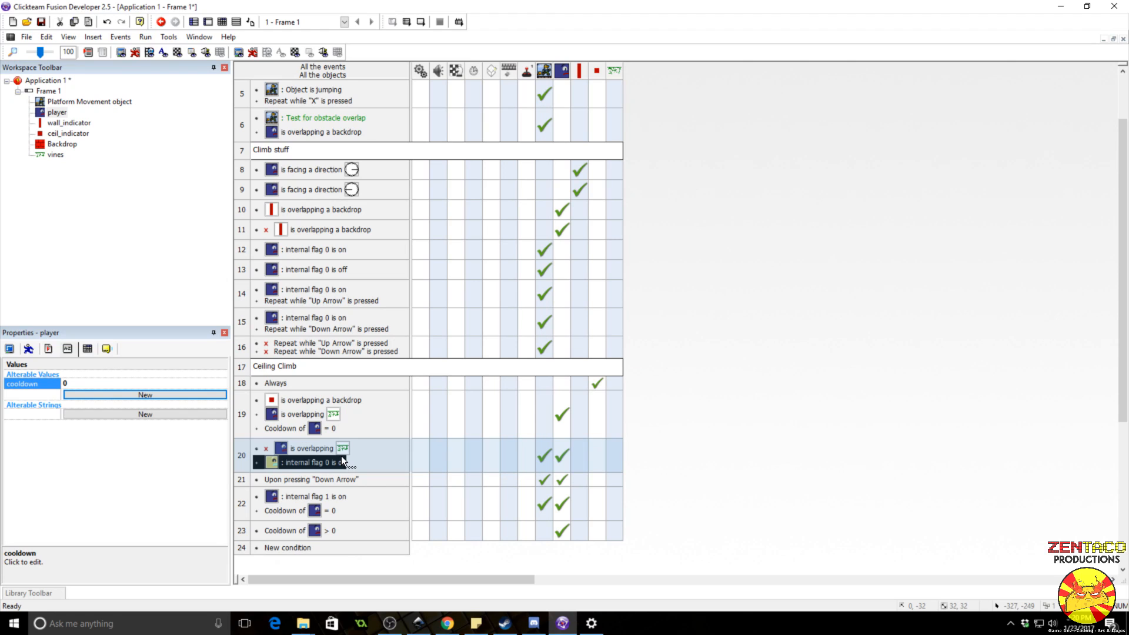
{"action": "right_click", "coordinate": [333, 462]}
{"action": "left_click", "coordinate": [363, 483]}
{"action": "left_click", "coordinate": [587, 167]}
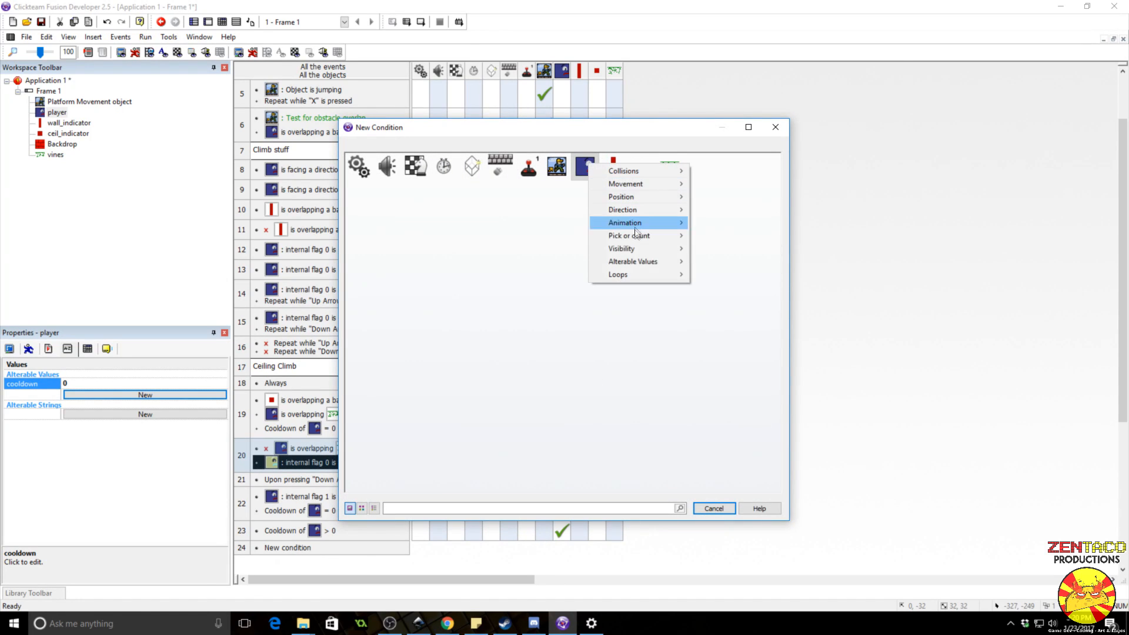
{"action": "mouse_move", "coordinate": [649, 264]}
{"action": "mouse_move", "coordinate": [741, 298]}
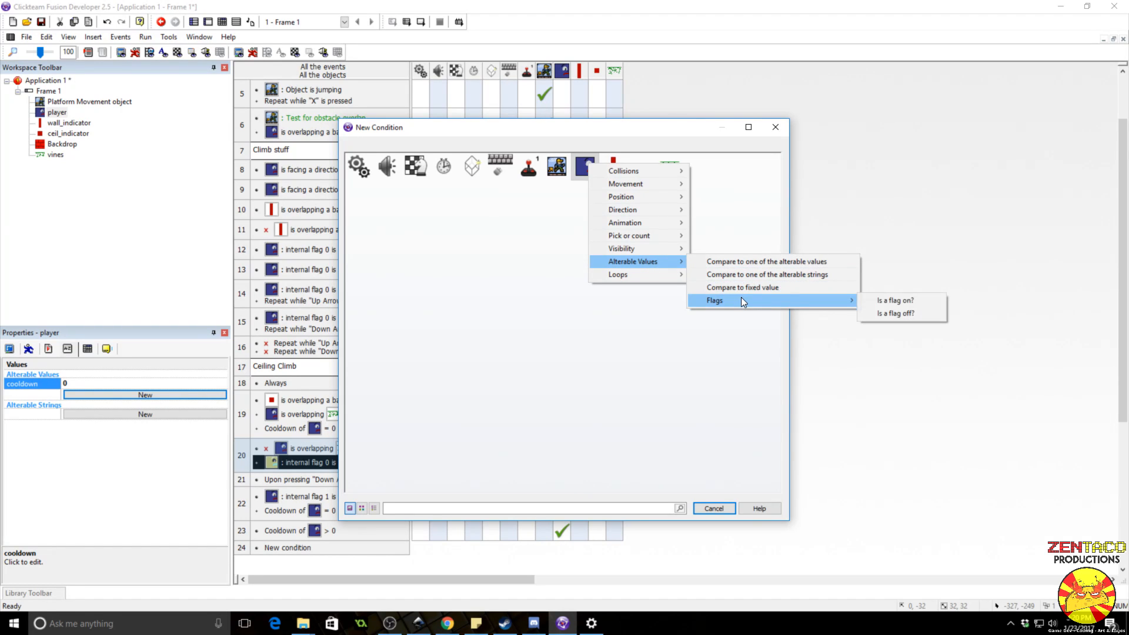
{"action": "left_click", "coordinate": [926, 301]}
{"action": "type", "text": "1"}
{"action": "key", "text": "Return"}
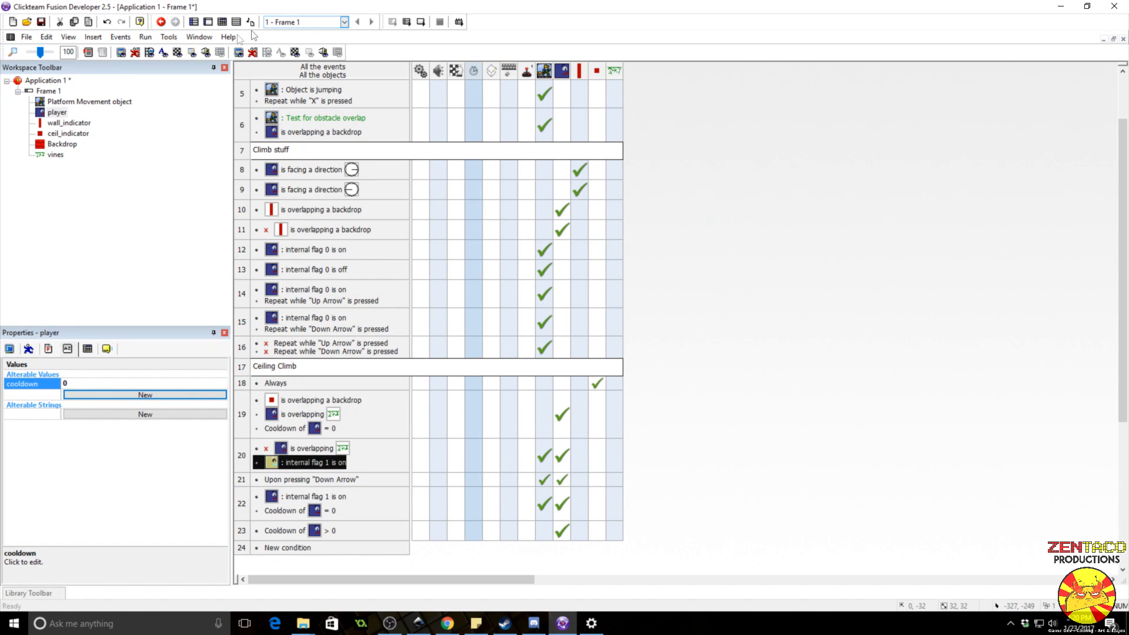
- Switch to the frame editor, run the application, and test the player's jumping and climbing on the brick pillar
{"action": "left_click", "coordinate": [205, 24]}
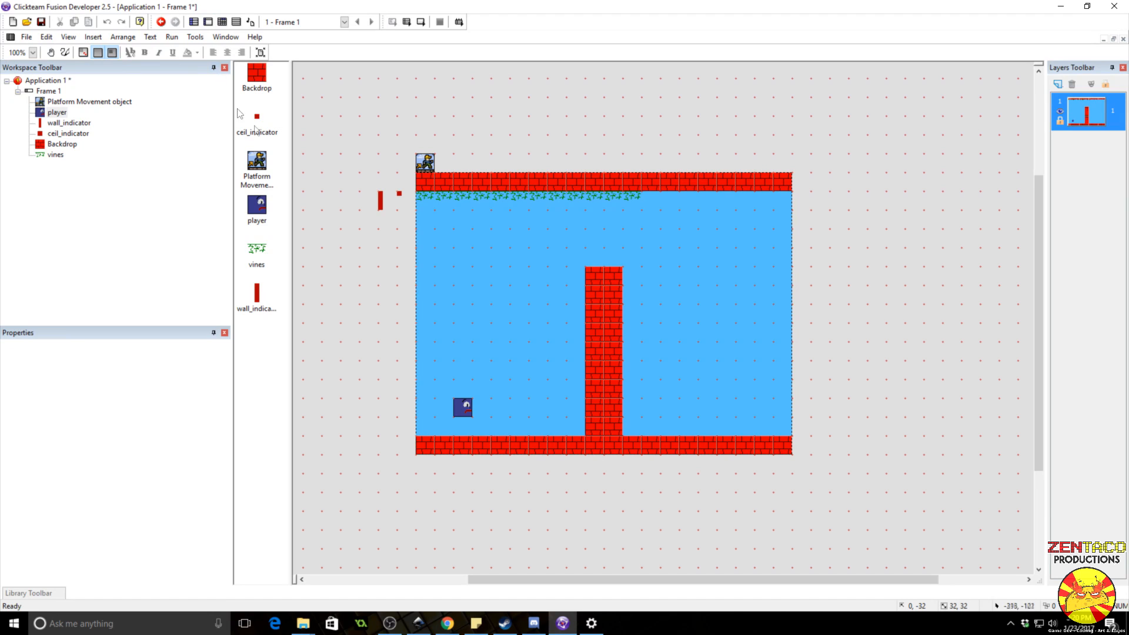
{"action": "left_click", "coordinate": [172, 36]}
{"action": "left_click", "coordinate": [188, 62]}
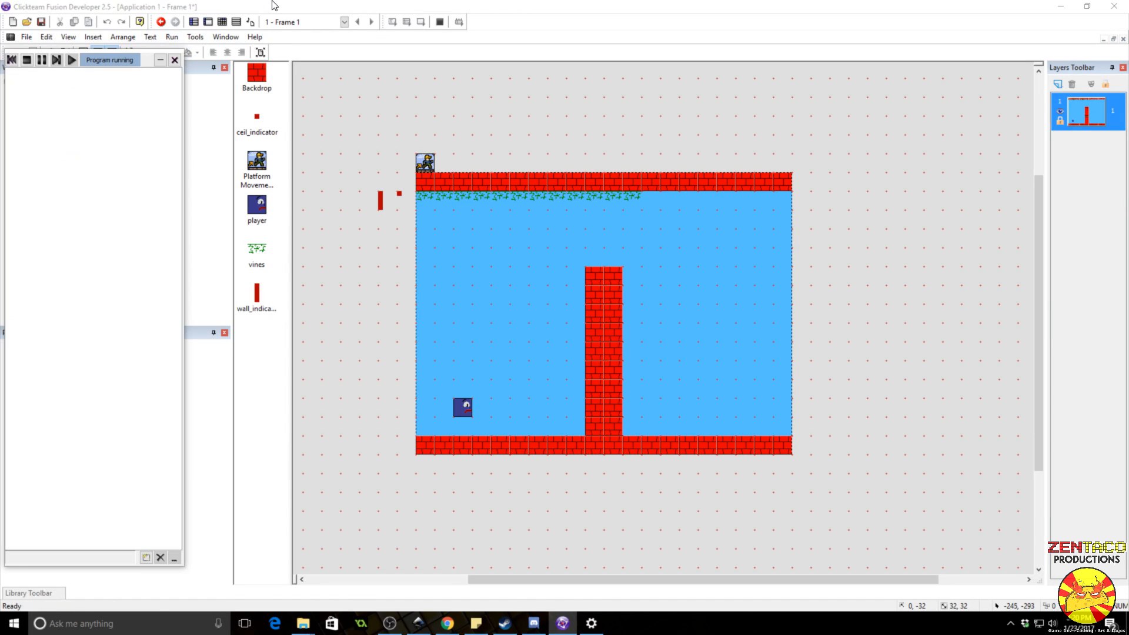
{"action": "key", "text": "Right"}
{"action": "key", "text": "space"}
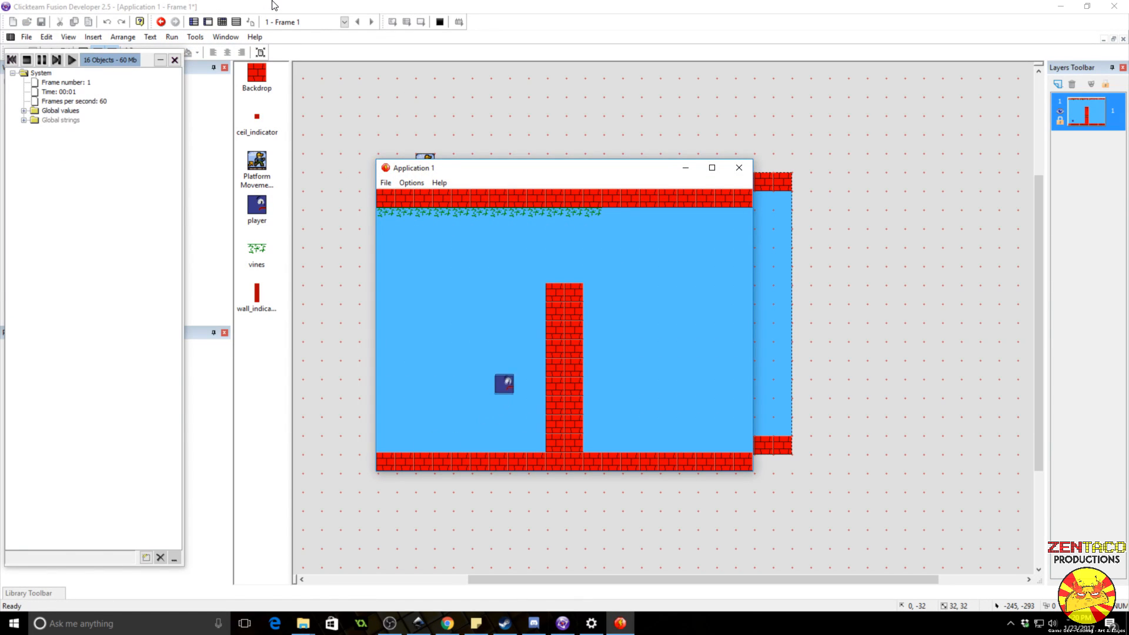
{"action": "key", "text": "Left"}
{"action": "key", "text": "space"}
{"action": "key", "text": "Right"}
{"action": "key", "text": "Up"}
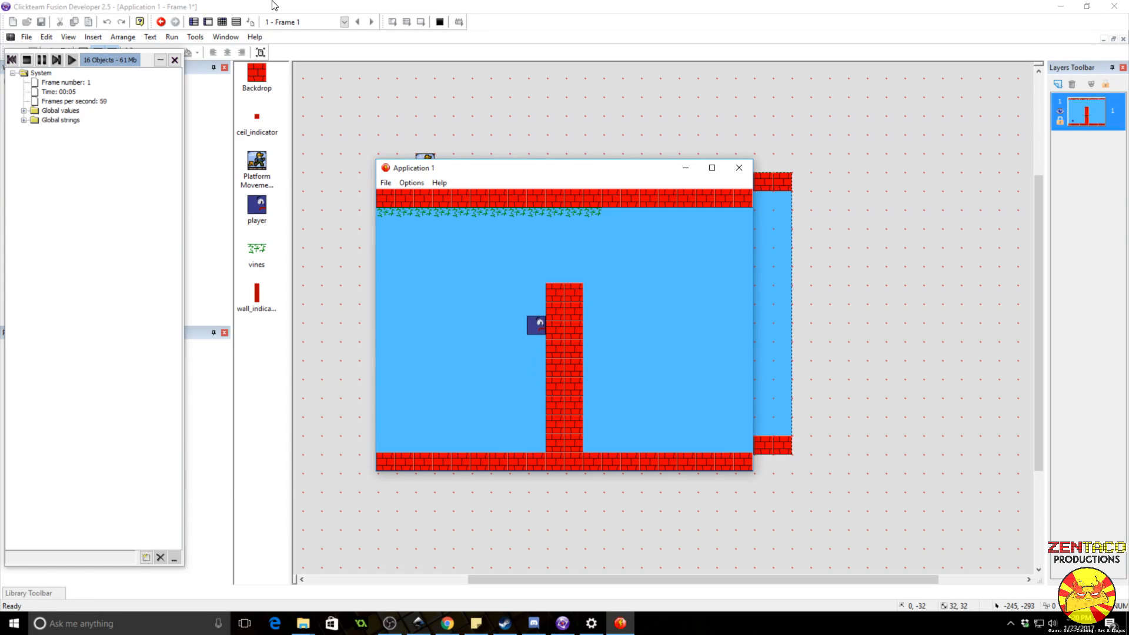
- Jump from the top of the brick pillar onto the ceiling vines and test moving the player along them
{"action": "key", "text": "Right"}
{"action": "key", "text": "space"}
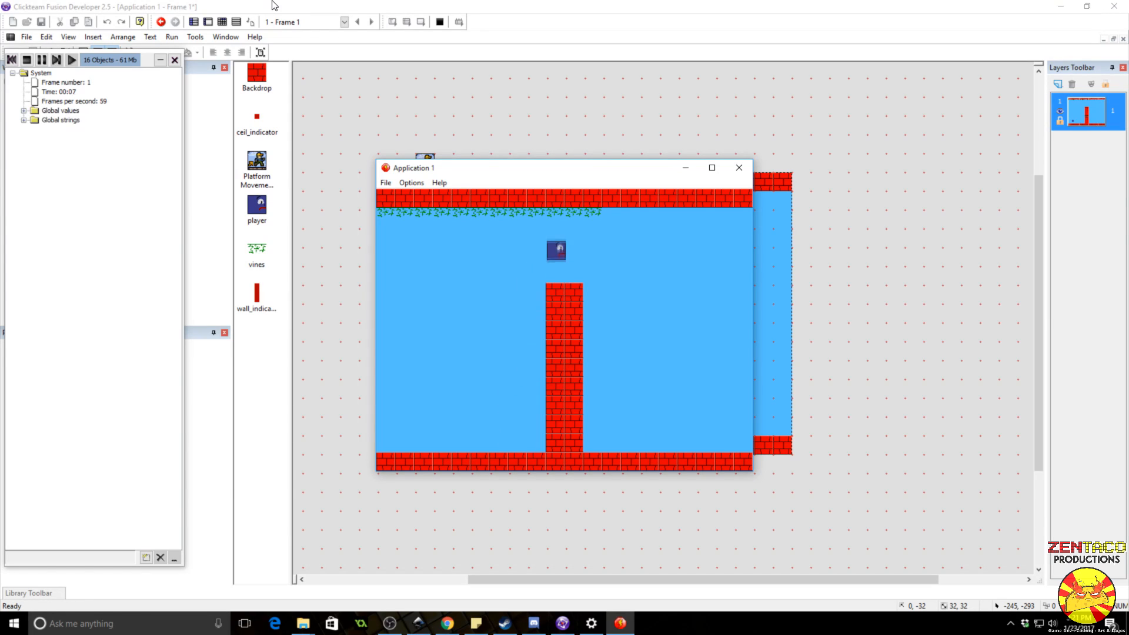
{"action": "key", "text": "Left"}
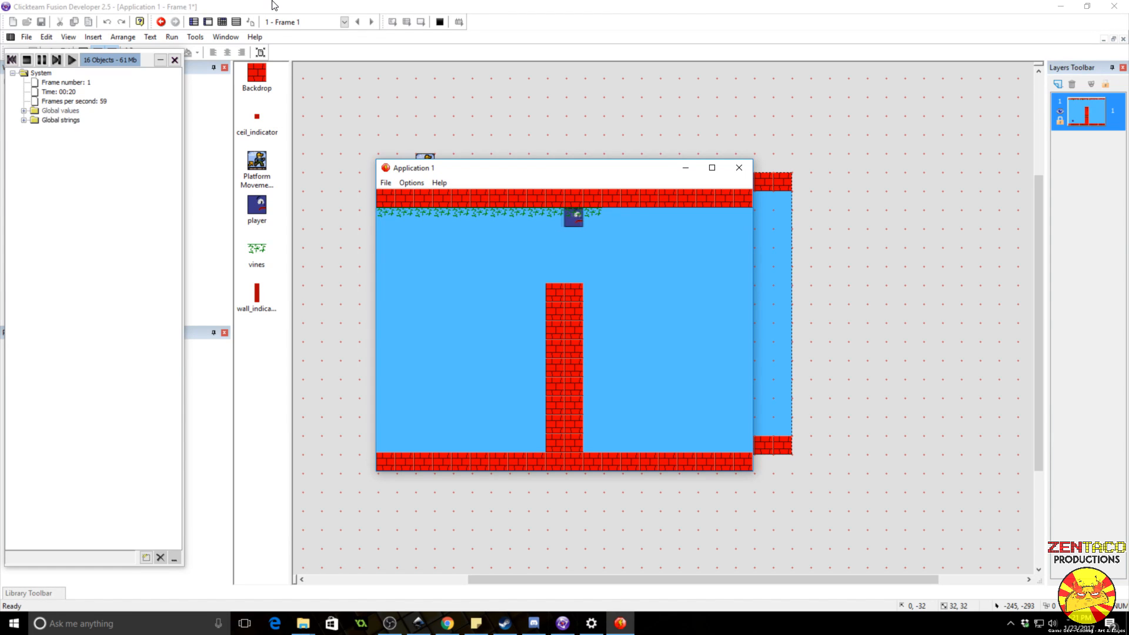
{"action": "key", "text": "Right"}
{"action": "key", "text": "Right"}
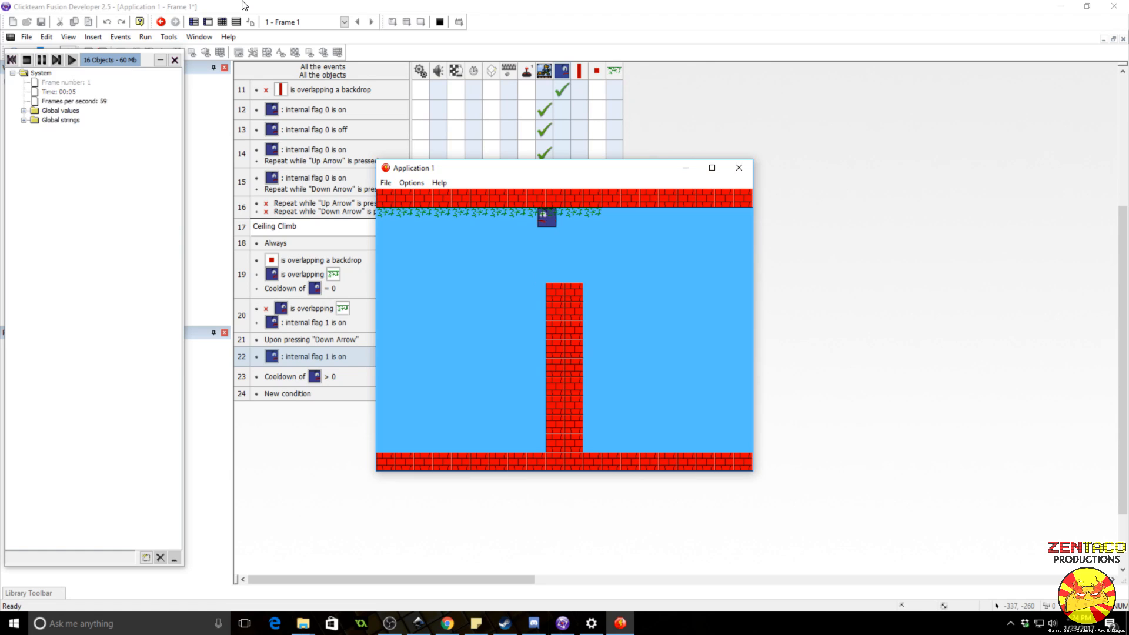
- Test moving along the ceiling vines, repeatedly dropping off and jumping to grab them again
{"action": "key", "text": "Left"}
{"action": "key", "text": "Right"}
{"action": "key", "text": "Down"}
{"action": "key", "text": "space"}
{"action": "key", "text": "Down"}
{"action": "key", "text": "space"}
{"action": "key", "text": "Down"}
{"action": "key", "text": "space"}
{"action": "key", "text": "Left"}
{"action": "key", "text": "Down"}
{"action": "key", "text": "space"}
{"action": "key", "text": "Right"}
{"action": "key", "text": "Left"}
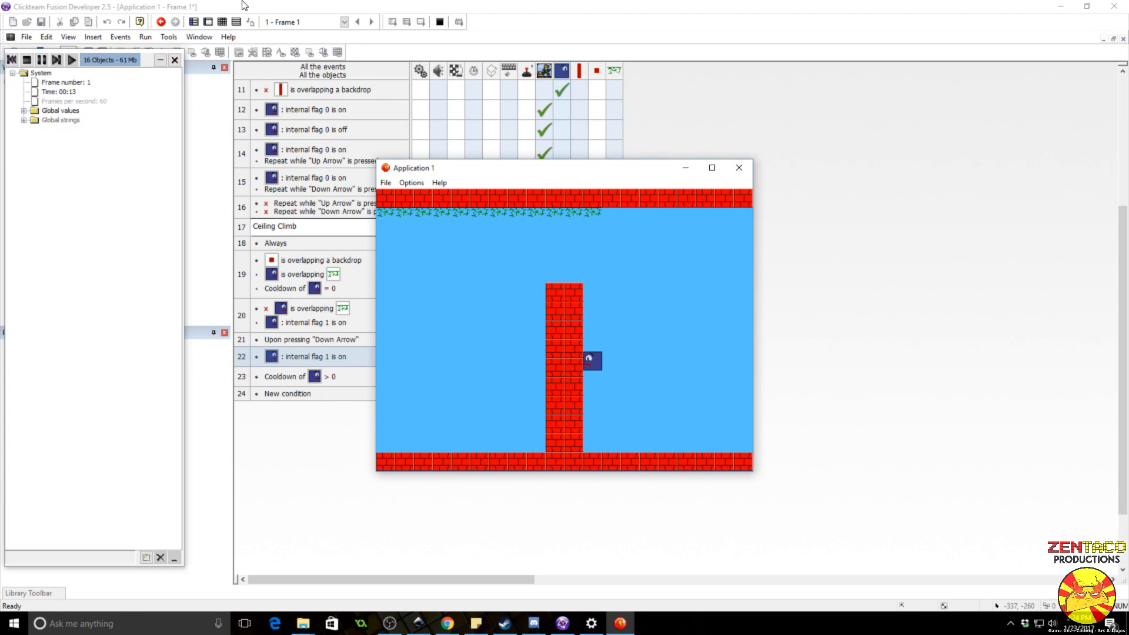
- Test climbing the right side of the brick pillar and jumping from it back onto the ceiling vines
{"action": "key", "text": "Up"}
{"action": "key", "text": "Right"}
{"action": "key", "text": "space"}
{"action": "key", "text": "Left"}
{"action": "key", "text": "Up"}
{"action": "key", "text": "Up"}
{"action": "key", "text": "Up"}
{"action": "key", "text": "Left"}
{"action": "key", "text": "space"}
{"action": "key", "text": "Left"}
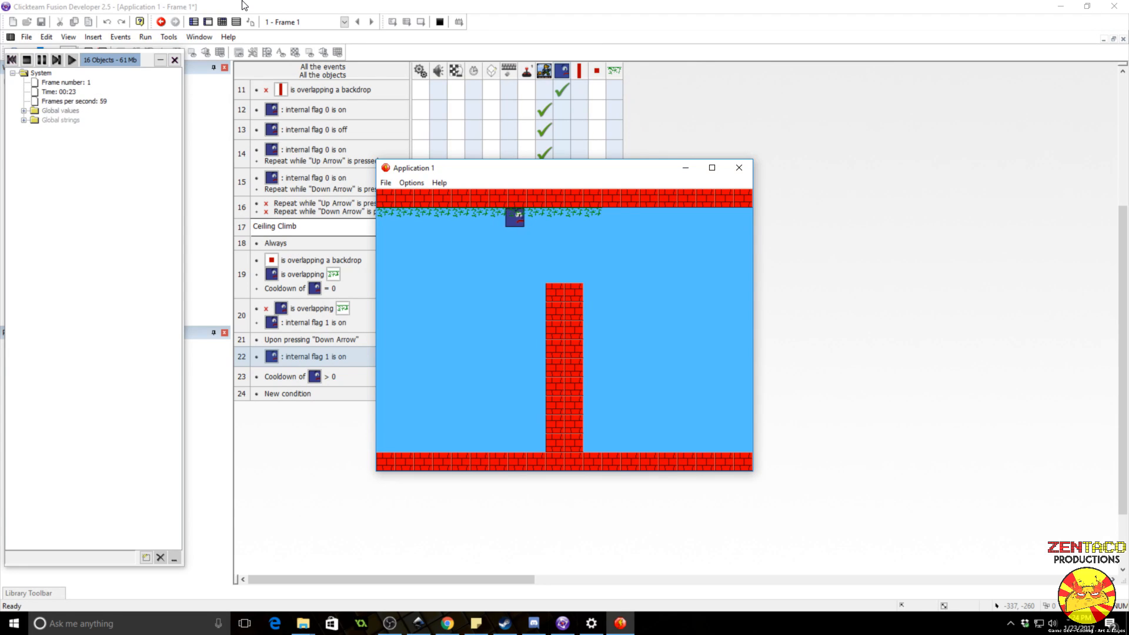
- Move the player both ways along the vines, drop to the floor, and close the test run
{"action": "key", "text": "Left"}
{"action": "key", "text": "Right"}
{"action": "key", "text": "Down"}
{"action": "key", "text": "Left"}
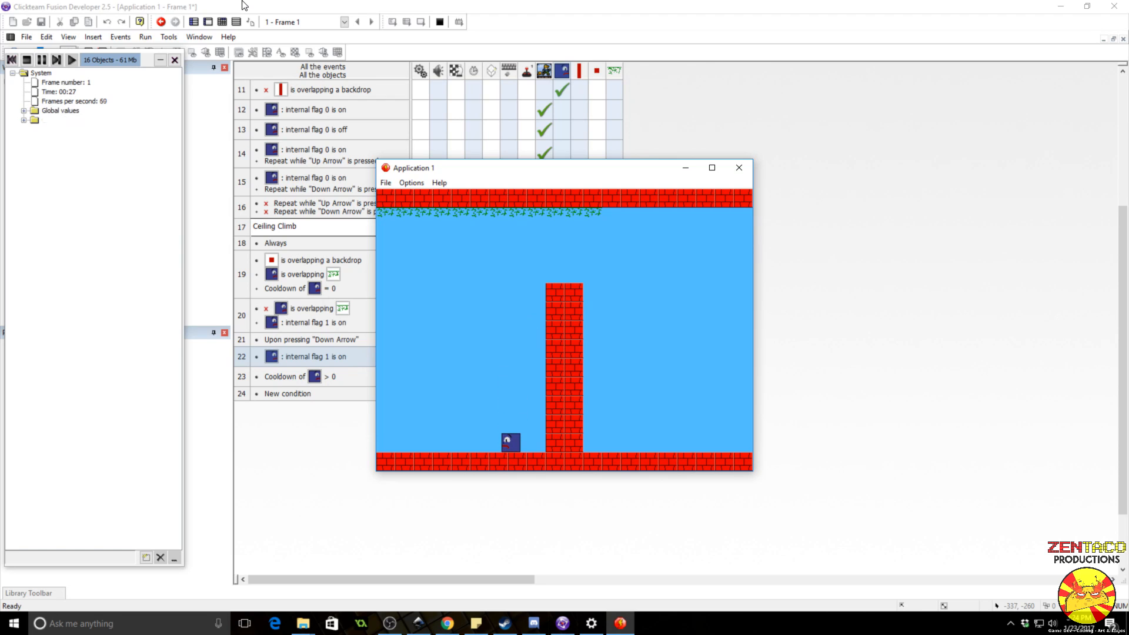
{"action": "left_click", "coordinate": [739, 168]}
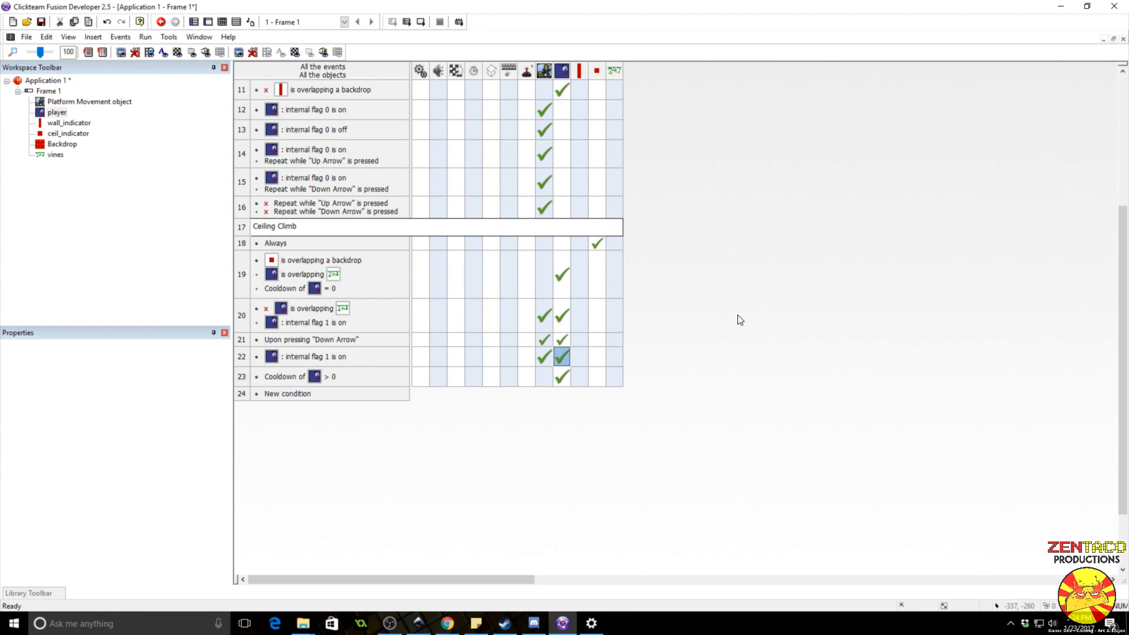